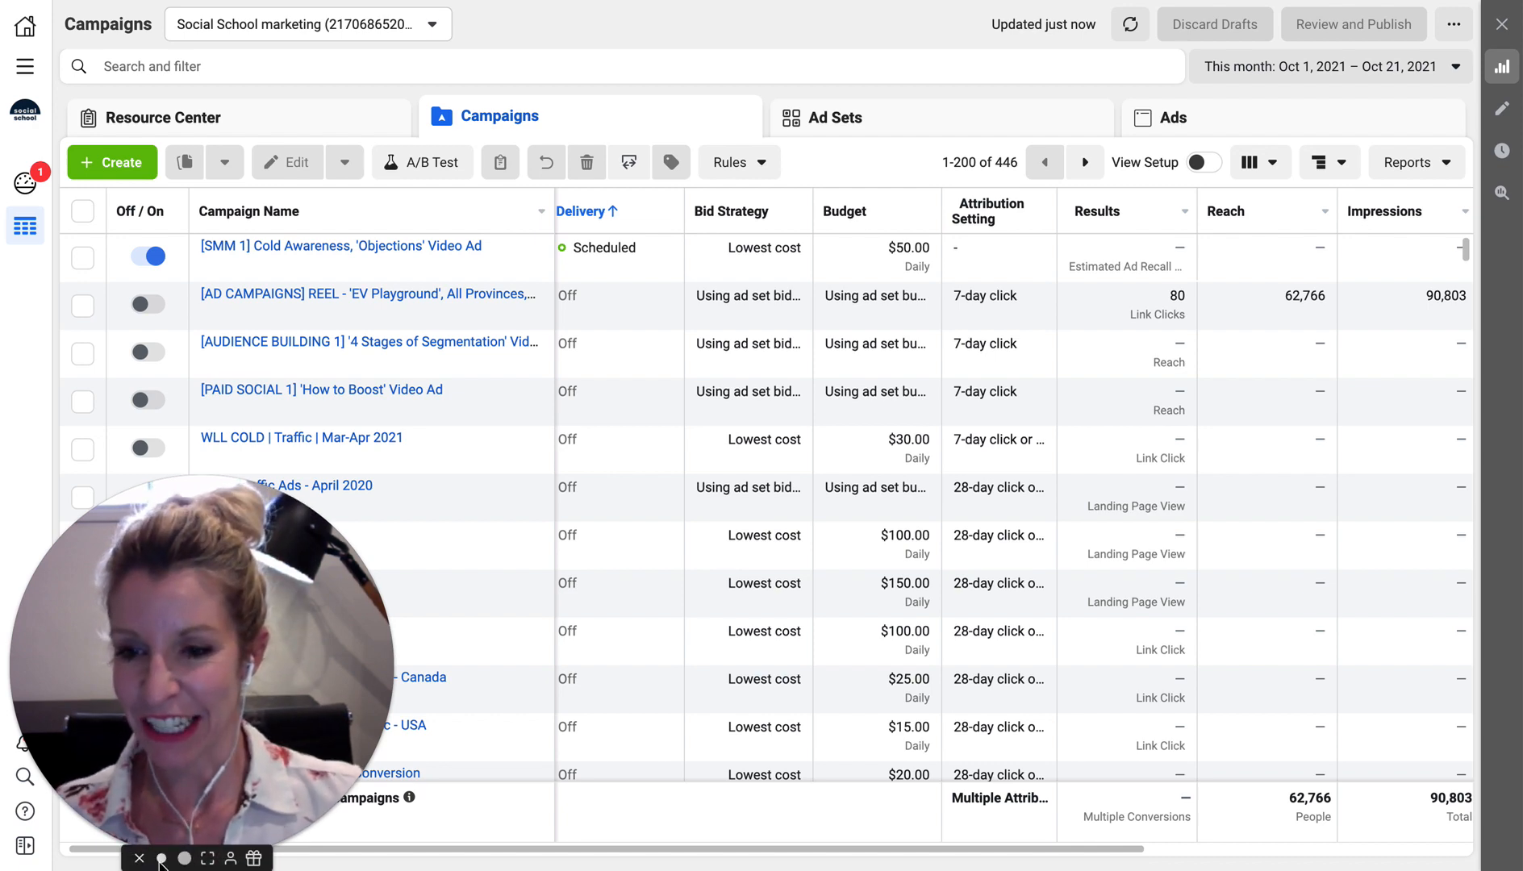
{"action": "left_click", "coordinate": [161, 859]}
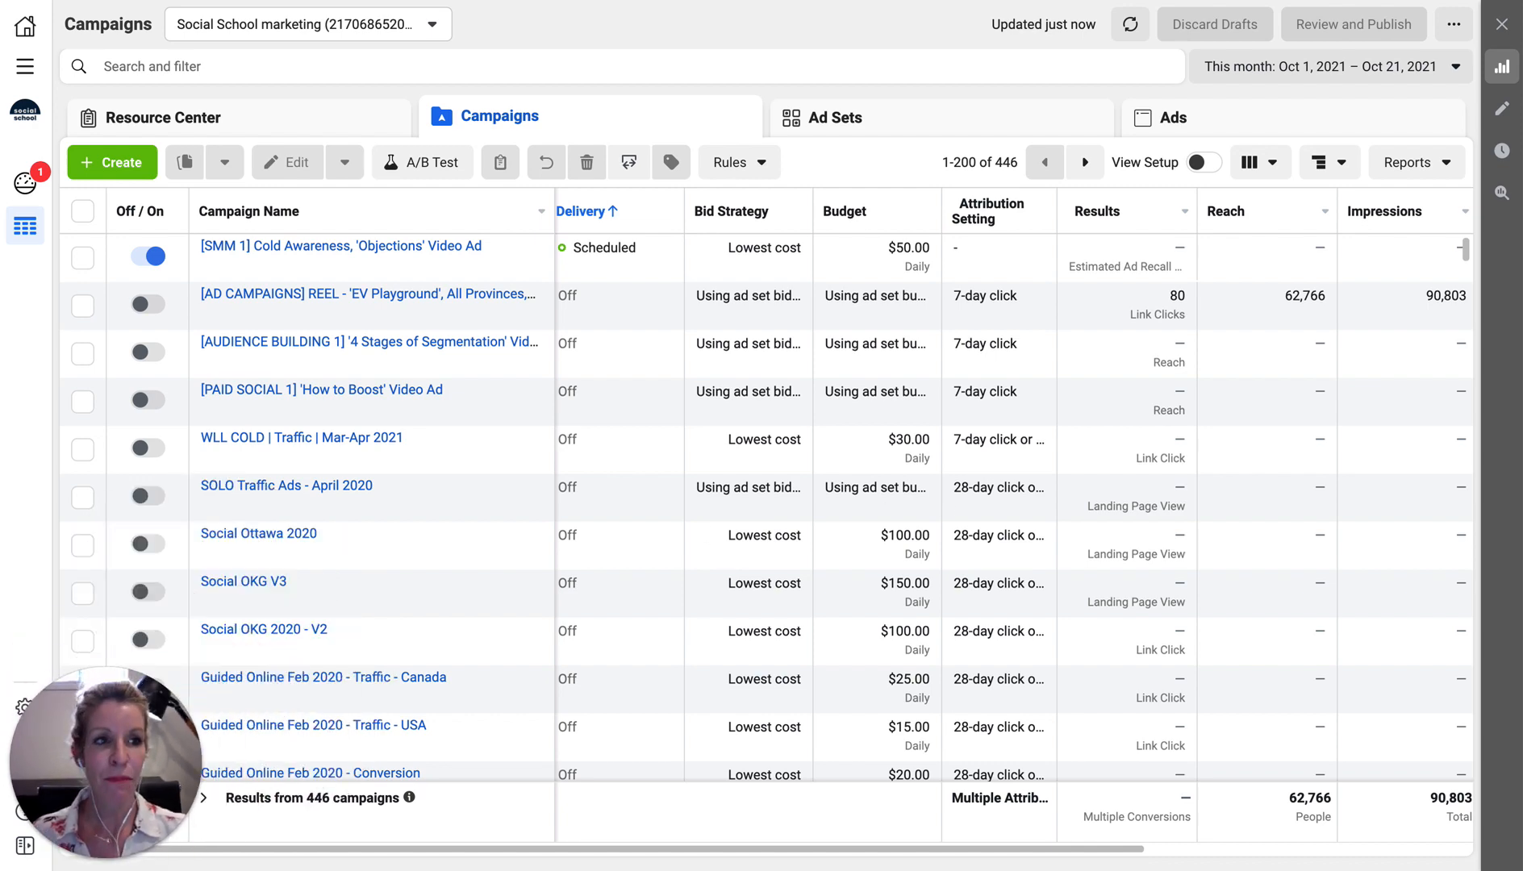
Switch to Finder, view the images in the "SMM 2 - Meet the Instructors carousel" folder, and close the window
{"action": "key", "text": "super+Tab"}
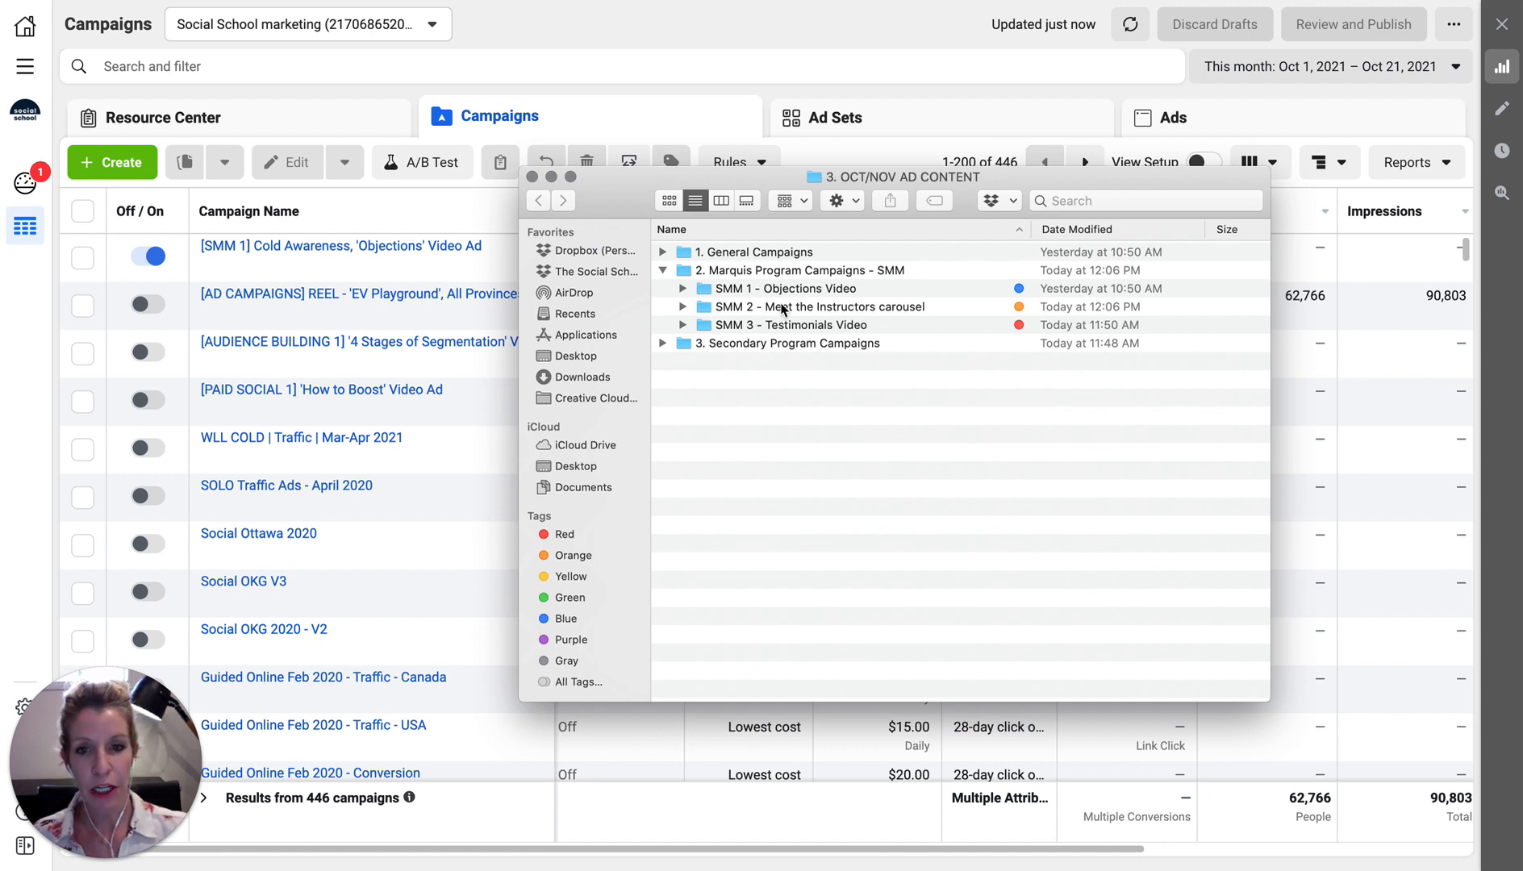
{"action": "left_click", "coordinate": [683, 308]}
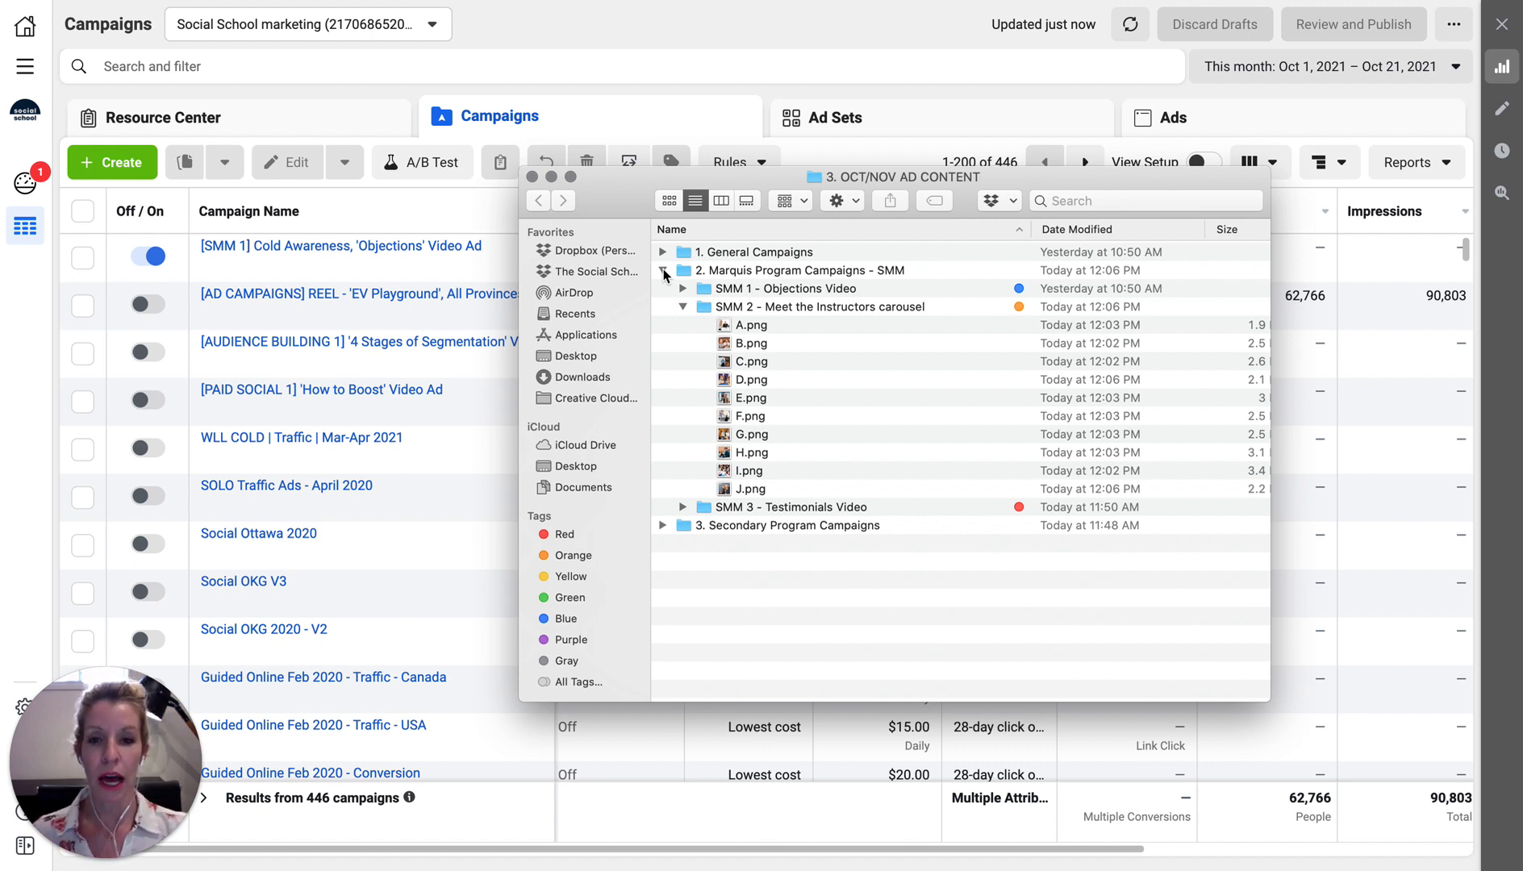
{"action": "left_click", "coordinate": [664, 271]}
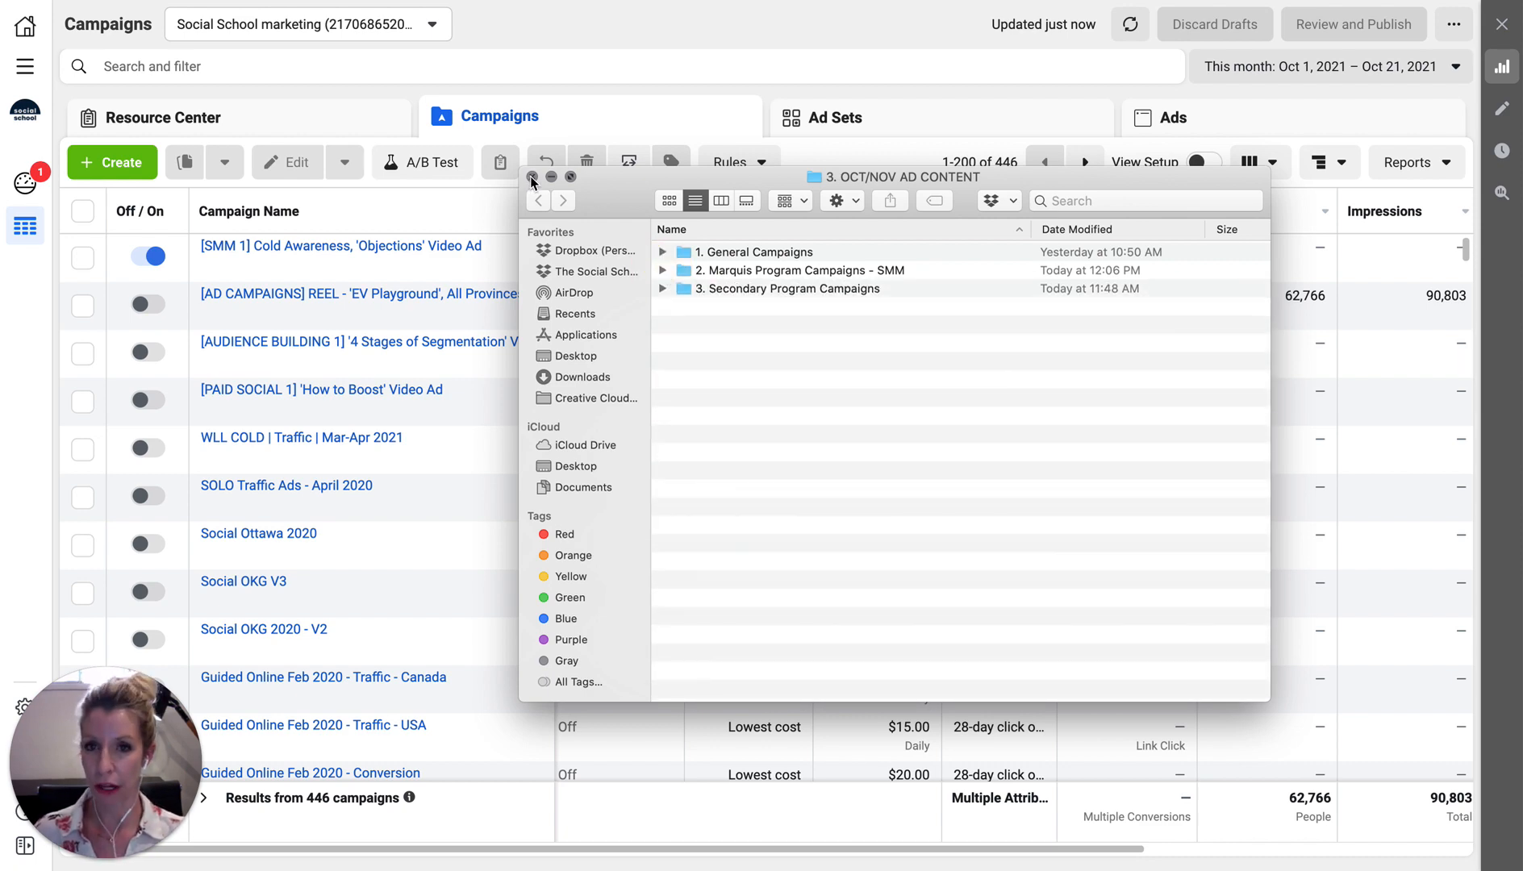
{"action": "left_click", "coordinate": [531, 177]}
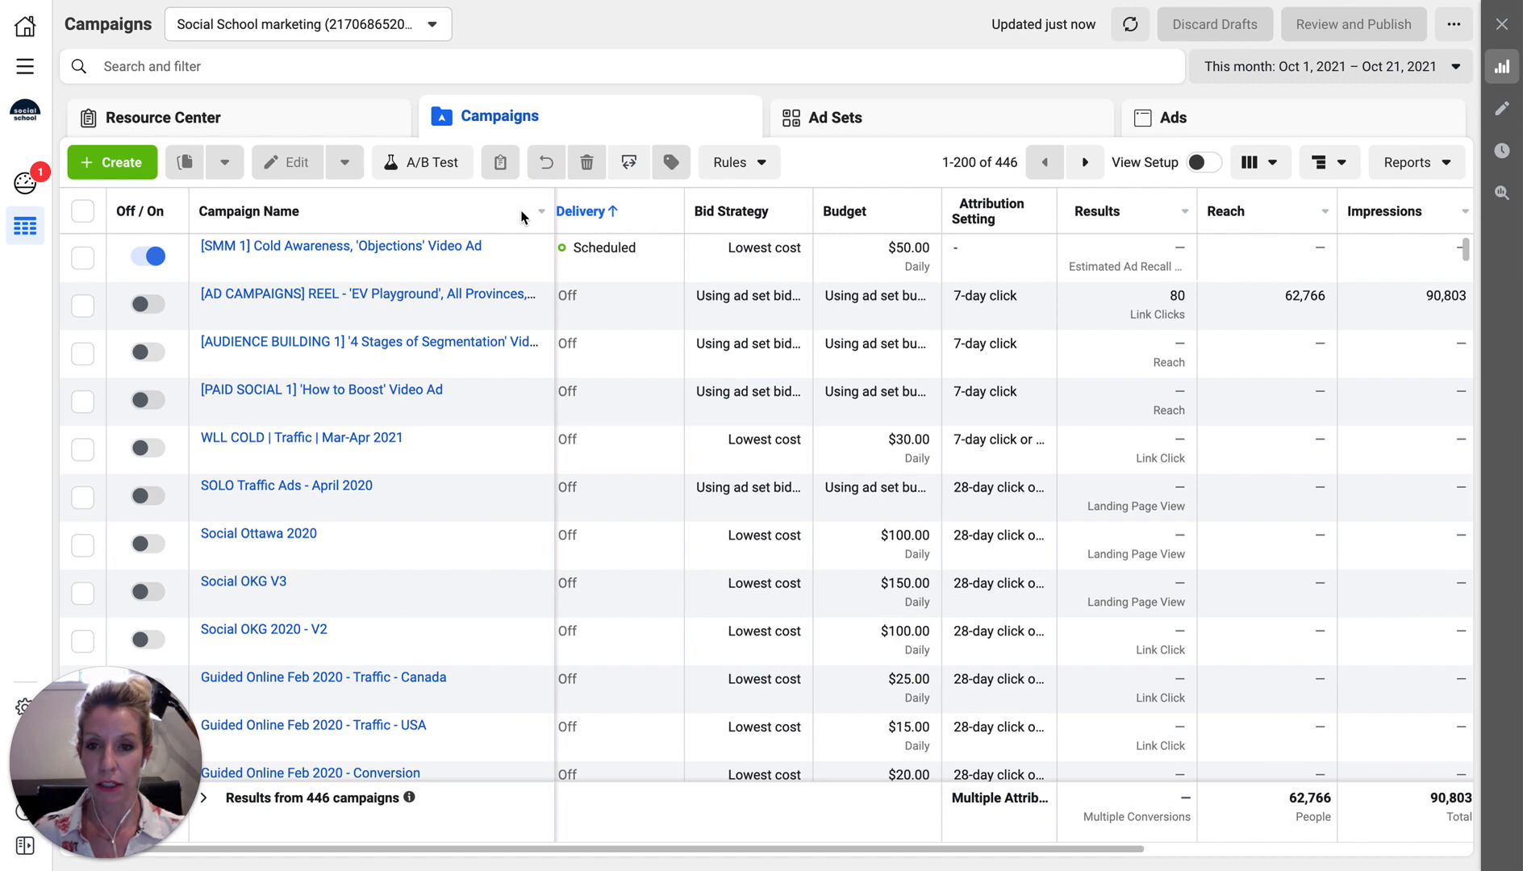
Start creating a new campaign with the Traffic objective
{"action": "left_click", "coordinate": [113, 164]}
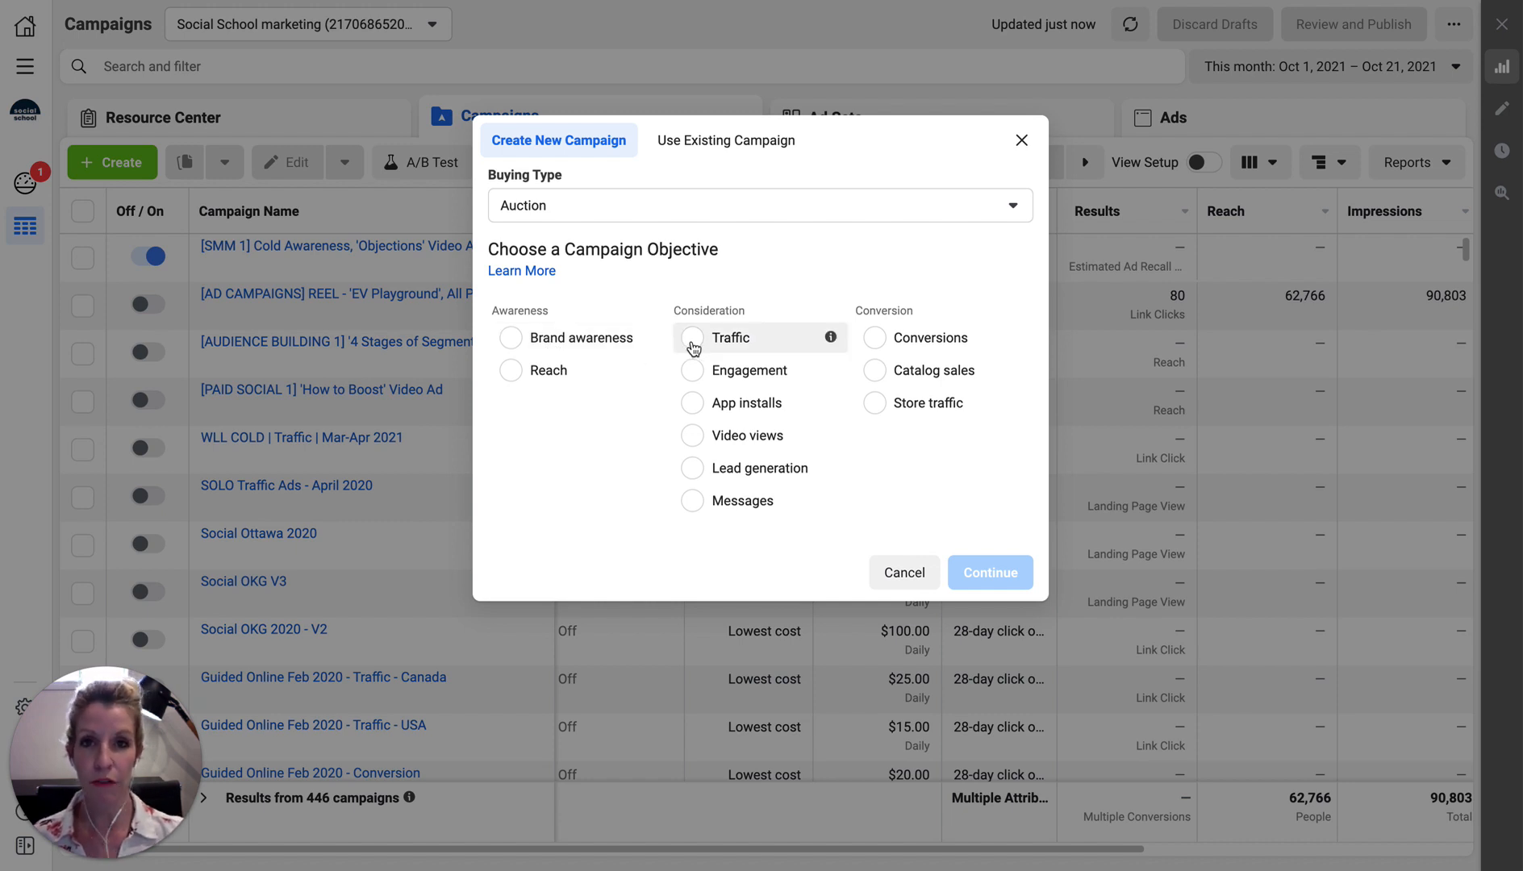
{"action": "left_click", "coordinate": [692, 339]}
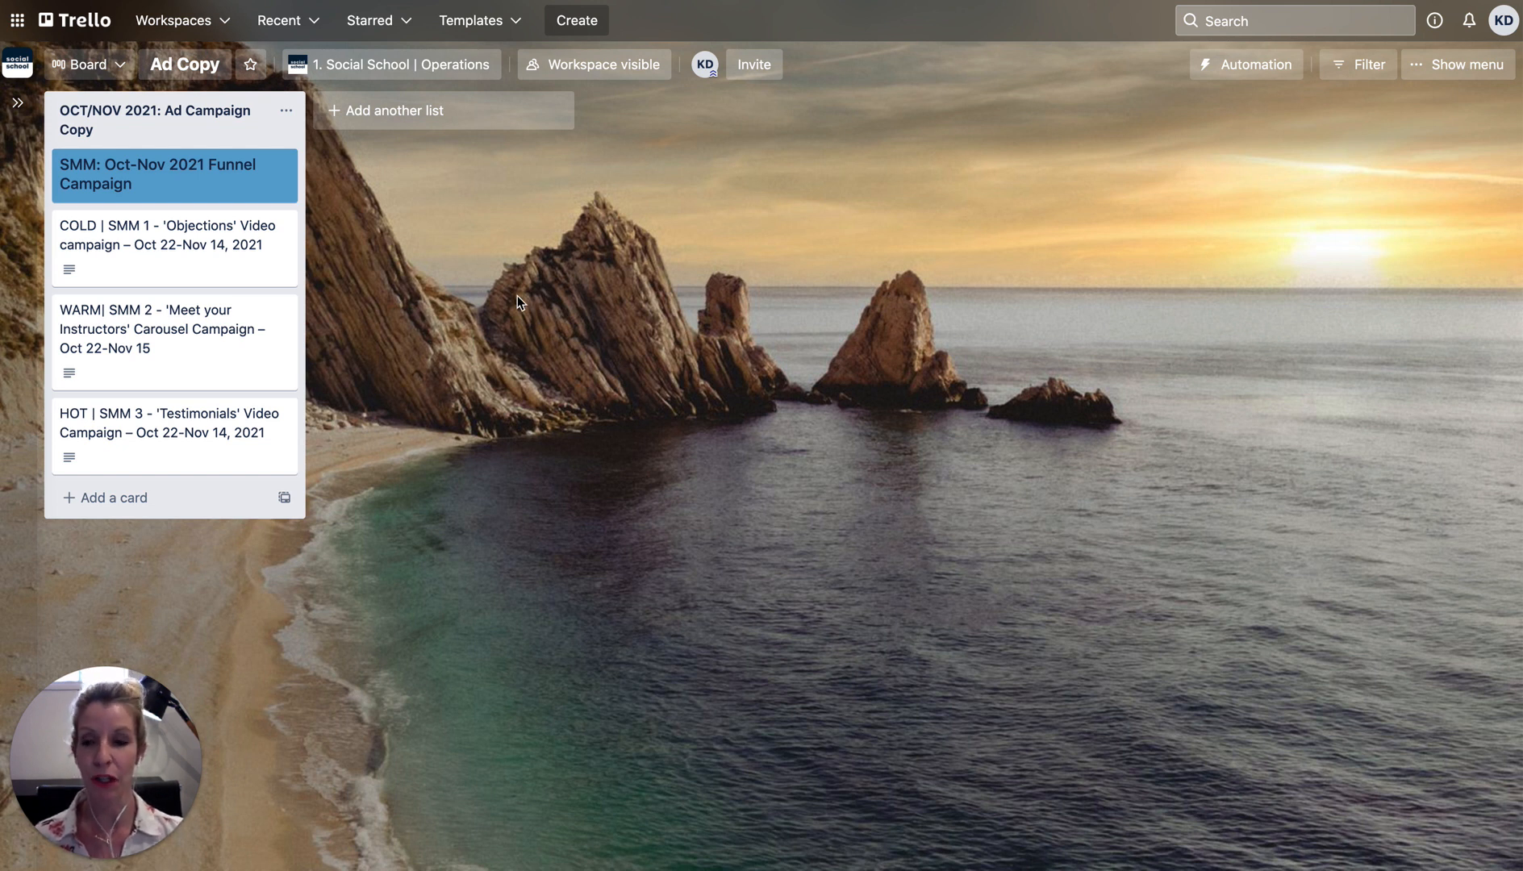
Switch to Trello and copy the campaign name from the description of the WARM SMM 2 'Meet your Instructors' card
{"action": "left_click", "coordinate": [97, 335]}
{"action": "left_click", "coordinate": [630, 602]}
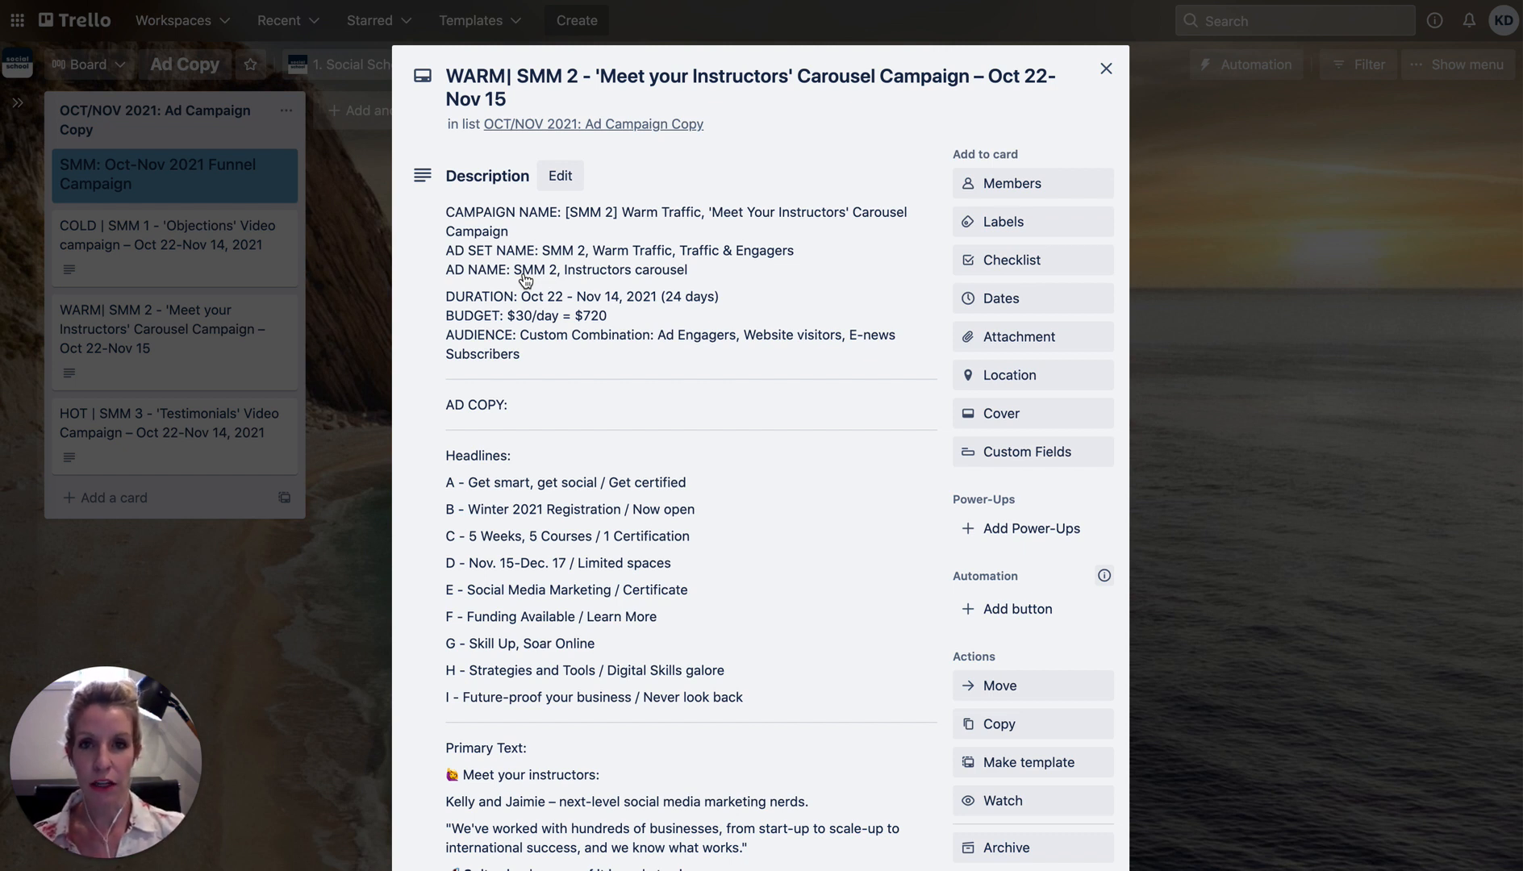
{"action": "left_click", "coordinate": [569, 218]}
{"action": "left_click", "coordinate": [572, 218]}
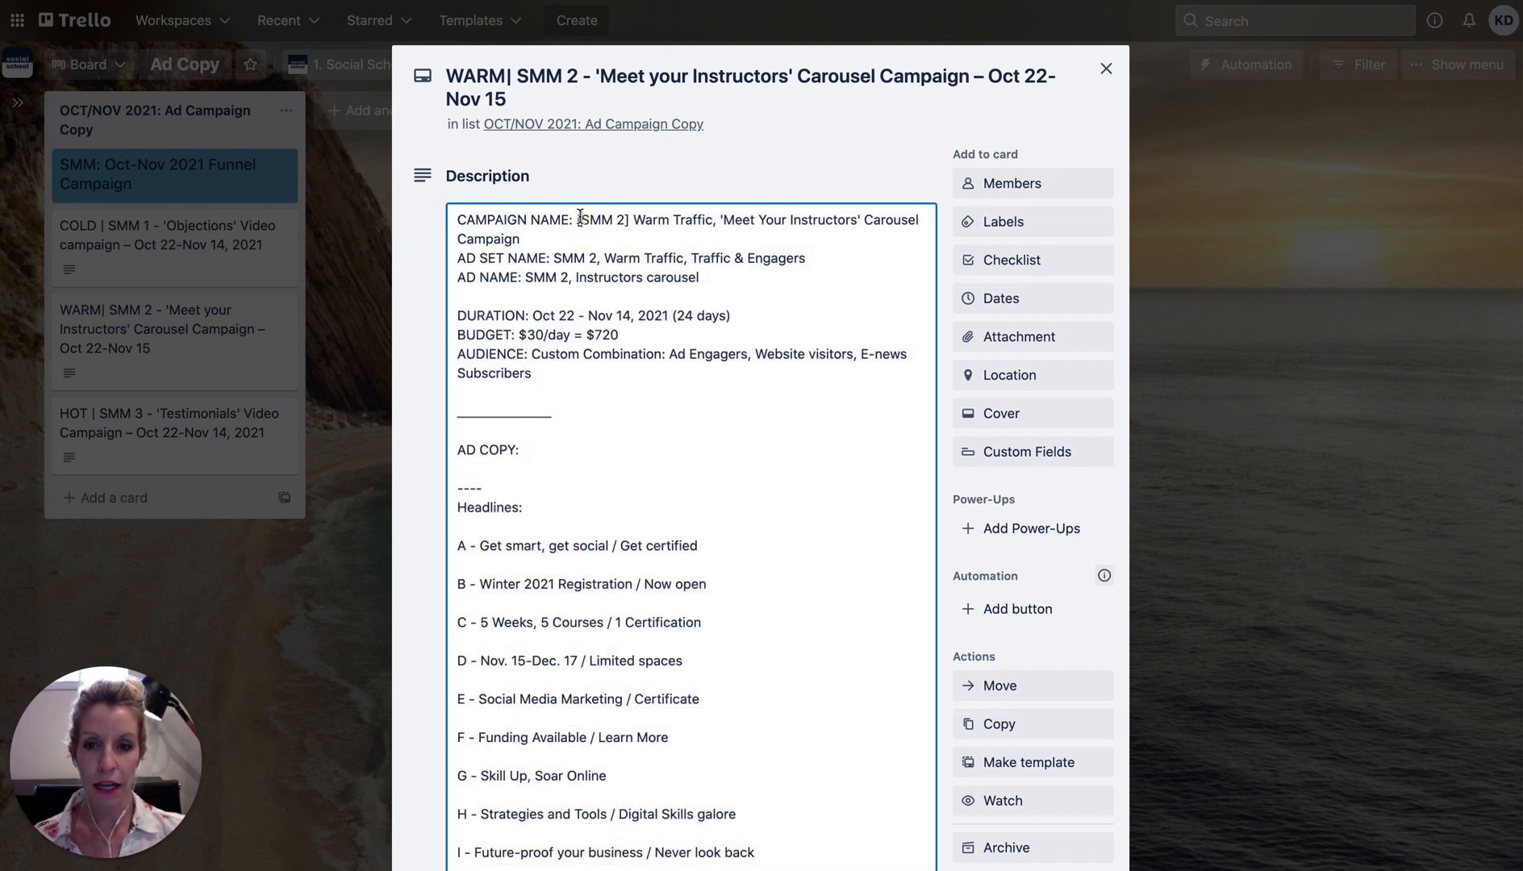
{"action": "left_click_drag", "start_coordinate": [577, 220], "coordinate": [578, 234]}
{"action": "key", "text": "ctrl+c"}
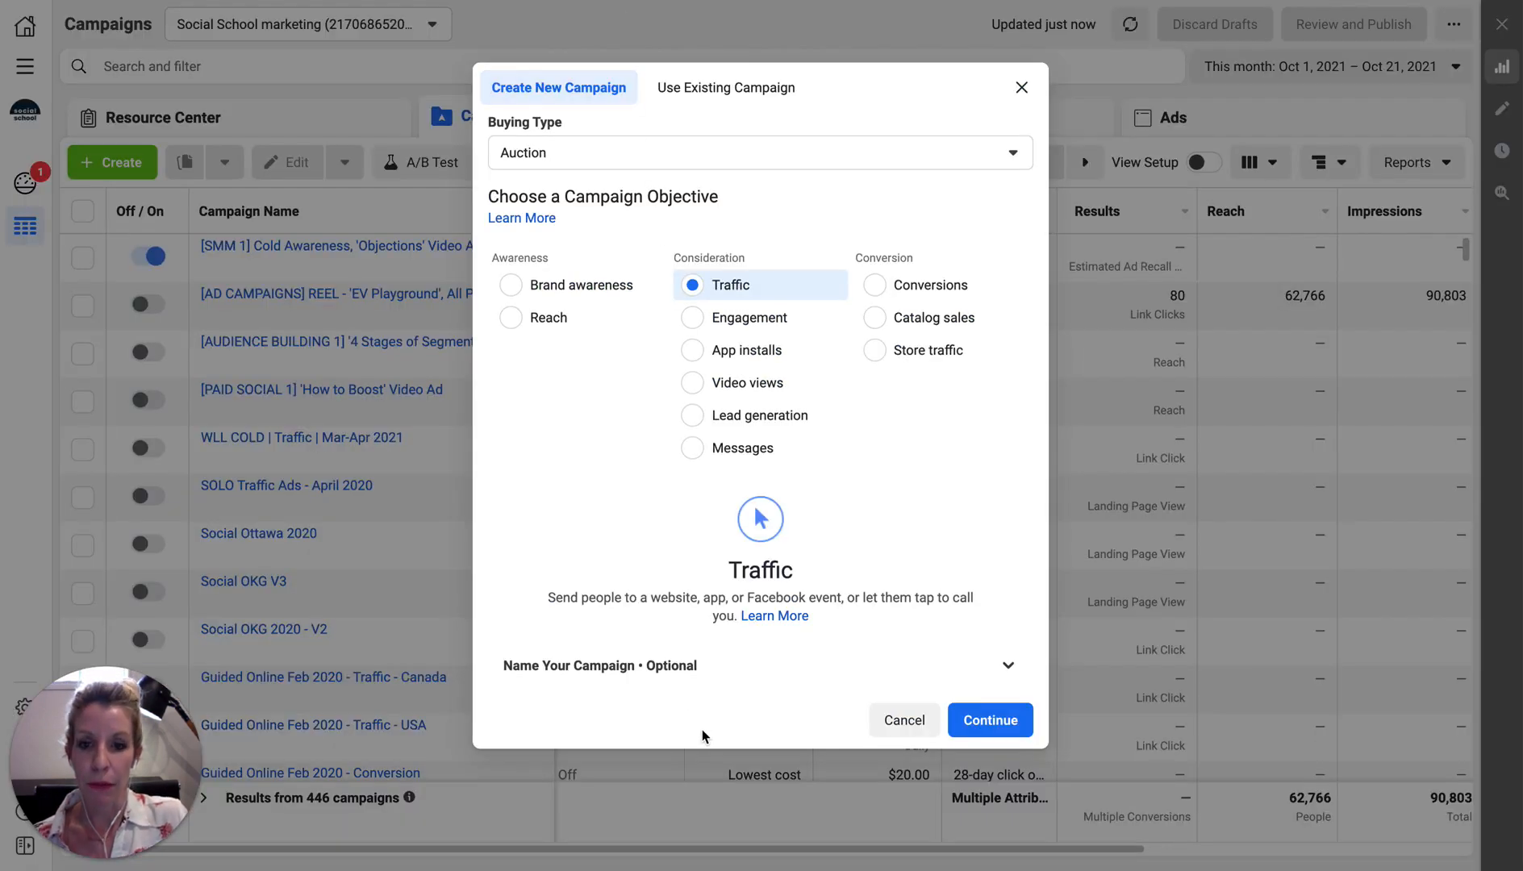
Back in Ads Manager, name the campaign "[SMM 2] Warm Traffic, 'Meet Your Instructors' Carousel Campaign" and create its draft
{"action": "left_click", "coordinate": [625, 667]}
{"action": "left_click", "coordinate": [629, 749]}
{"action": "key", "text": "ctrl+v"}
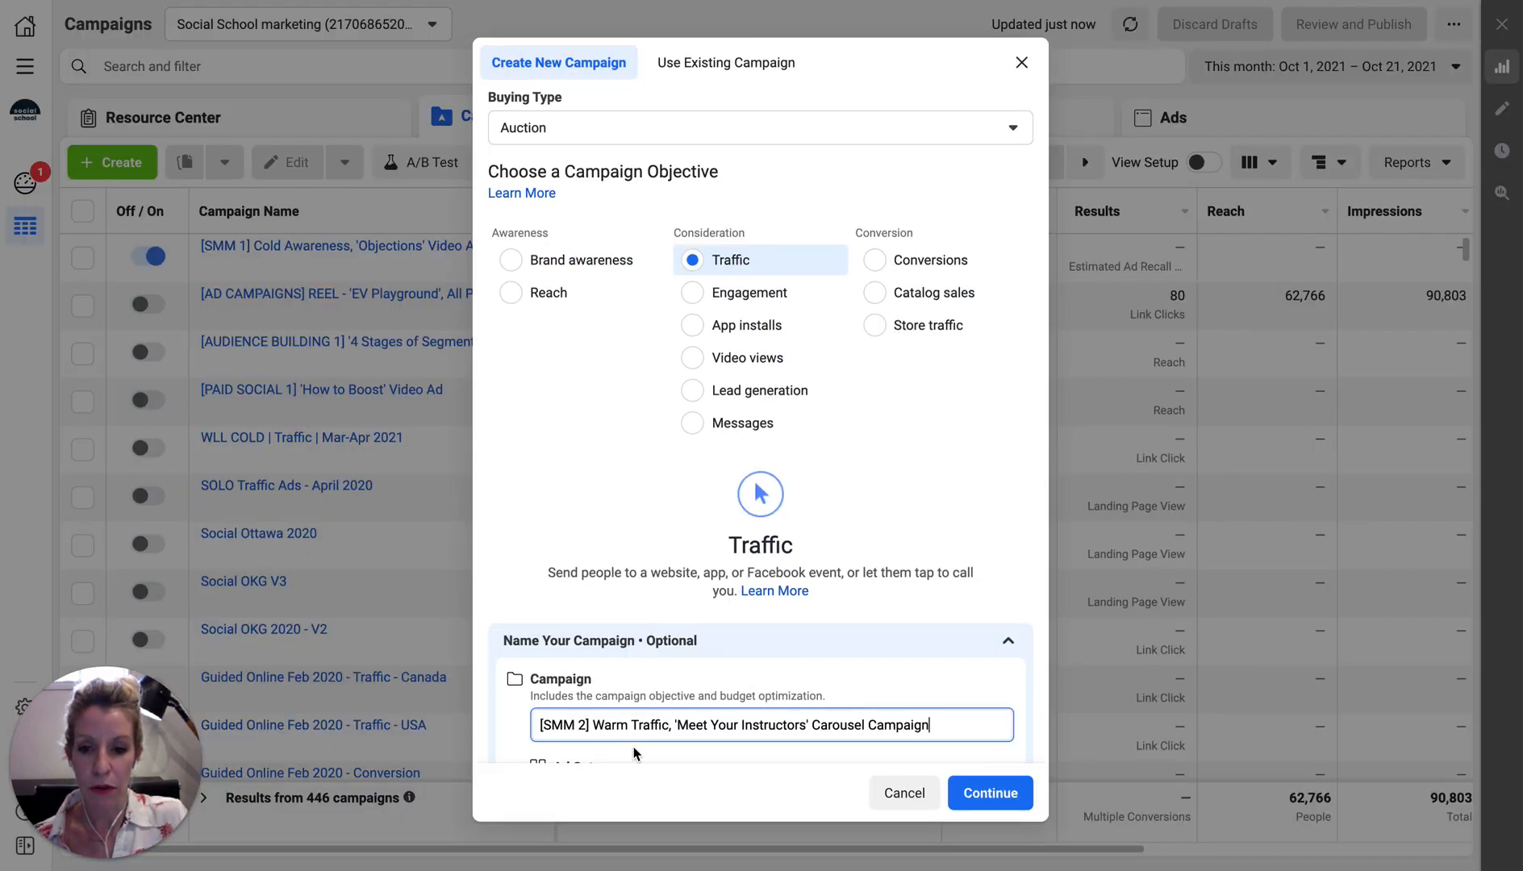
{"action": "scroll", "coordinate": [632, 755], "scroll_direction": "down", "scroll_amount": 2}
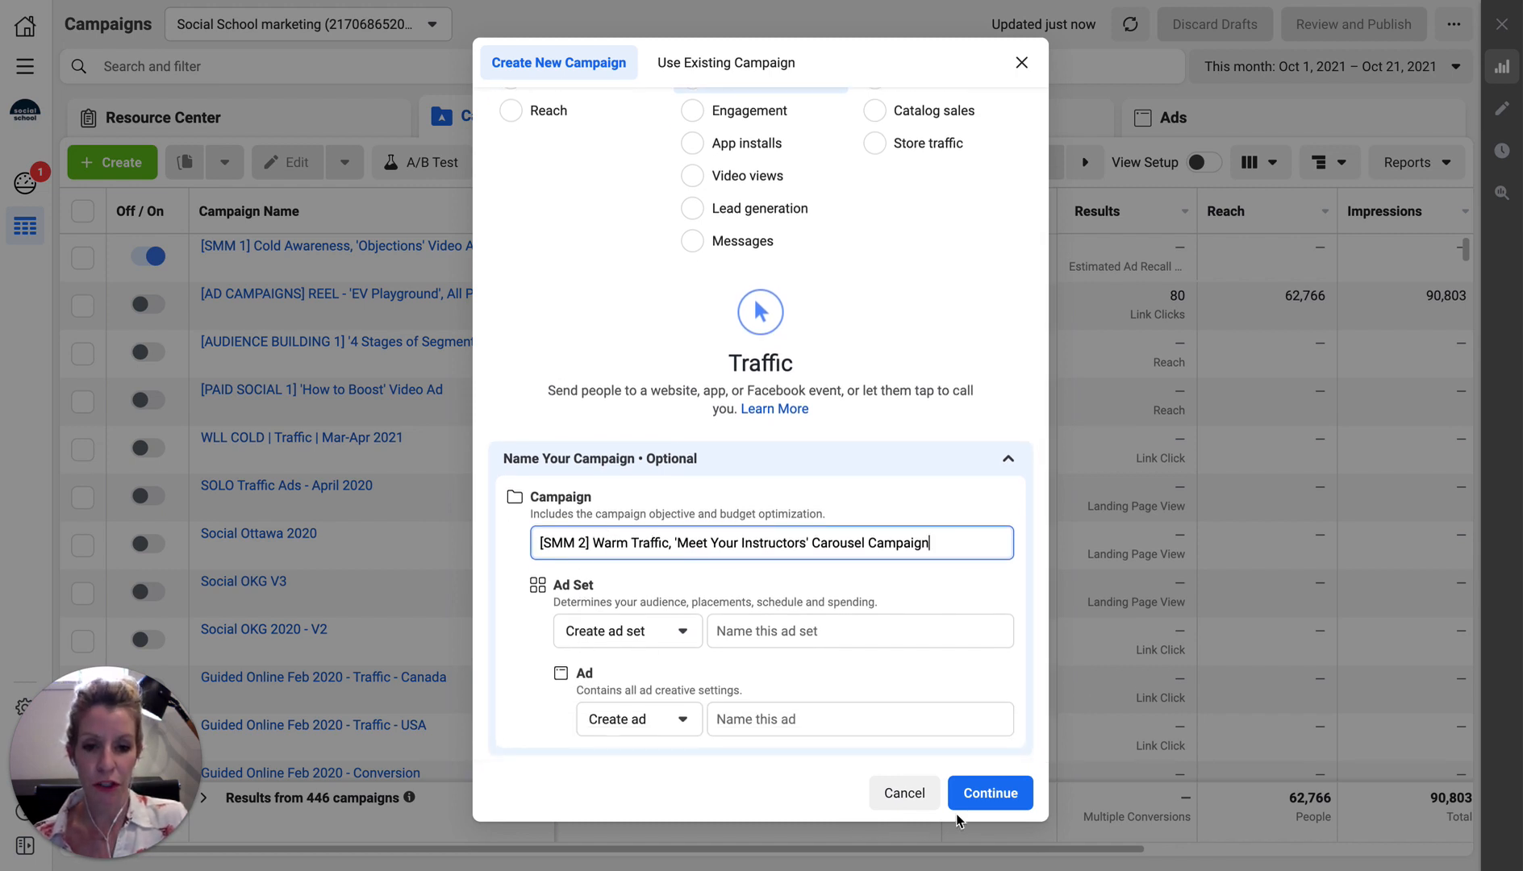
{"action": "left_click", "coordinate": [991, 797]}
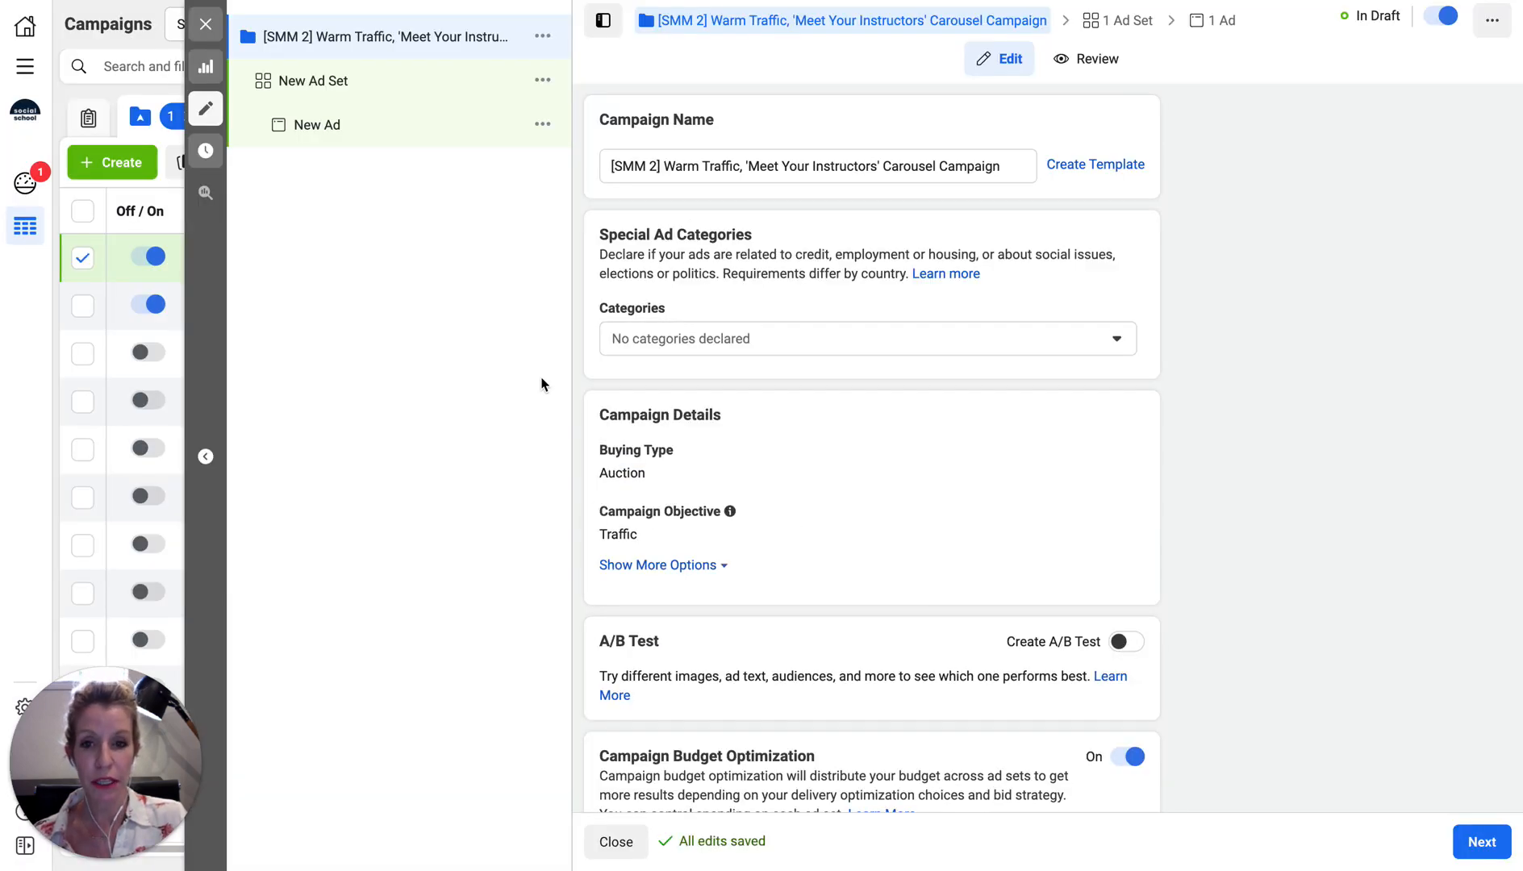
Leave the special ad categories undeclared, set the campaign's daily budget to $30.00 CAD, and continue to the ad set
{"action": "left_click", "coordinate": [643, 340]}
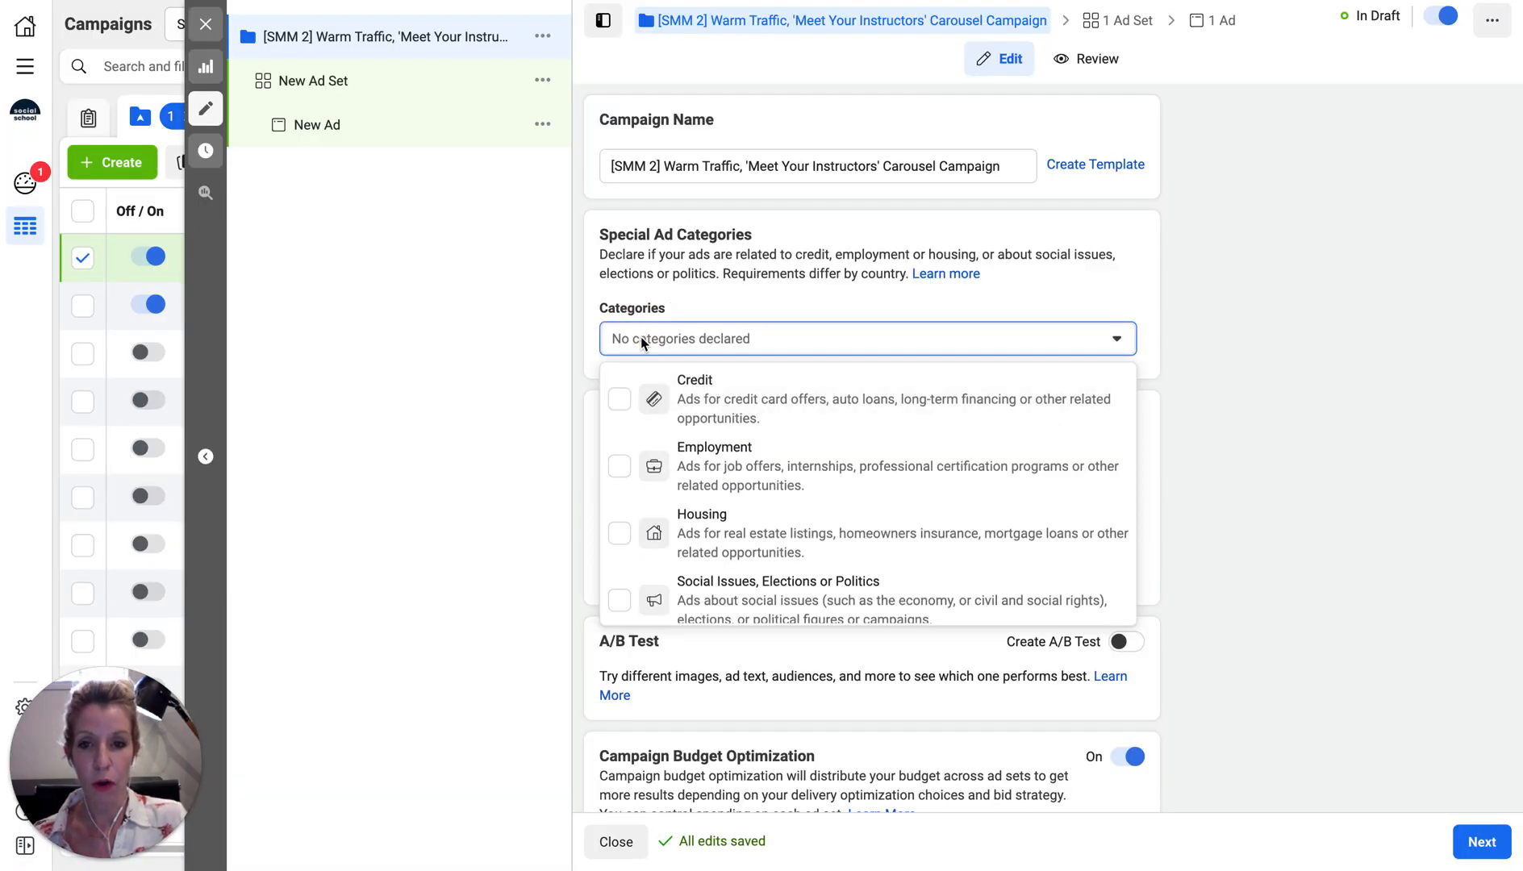
{"action": "left_click", "coordinate": [641, 336]}
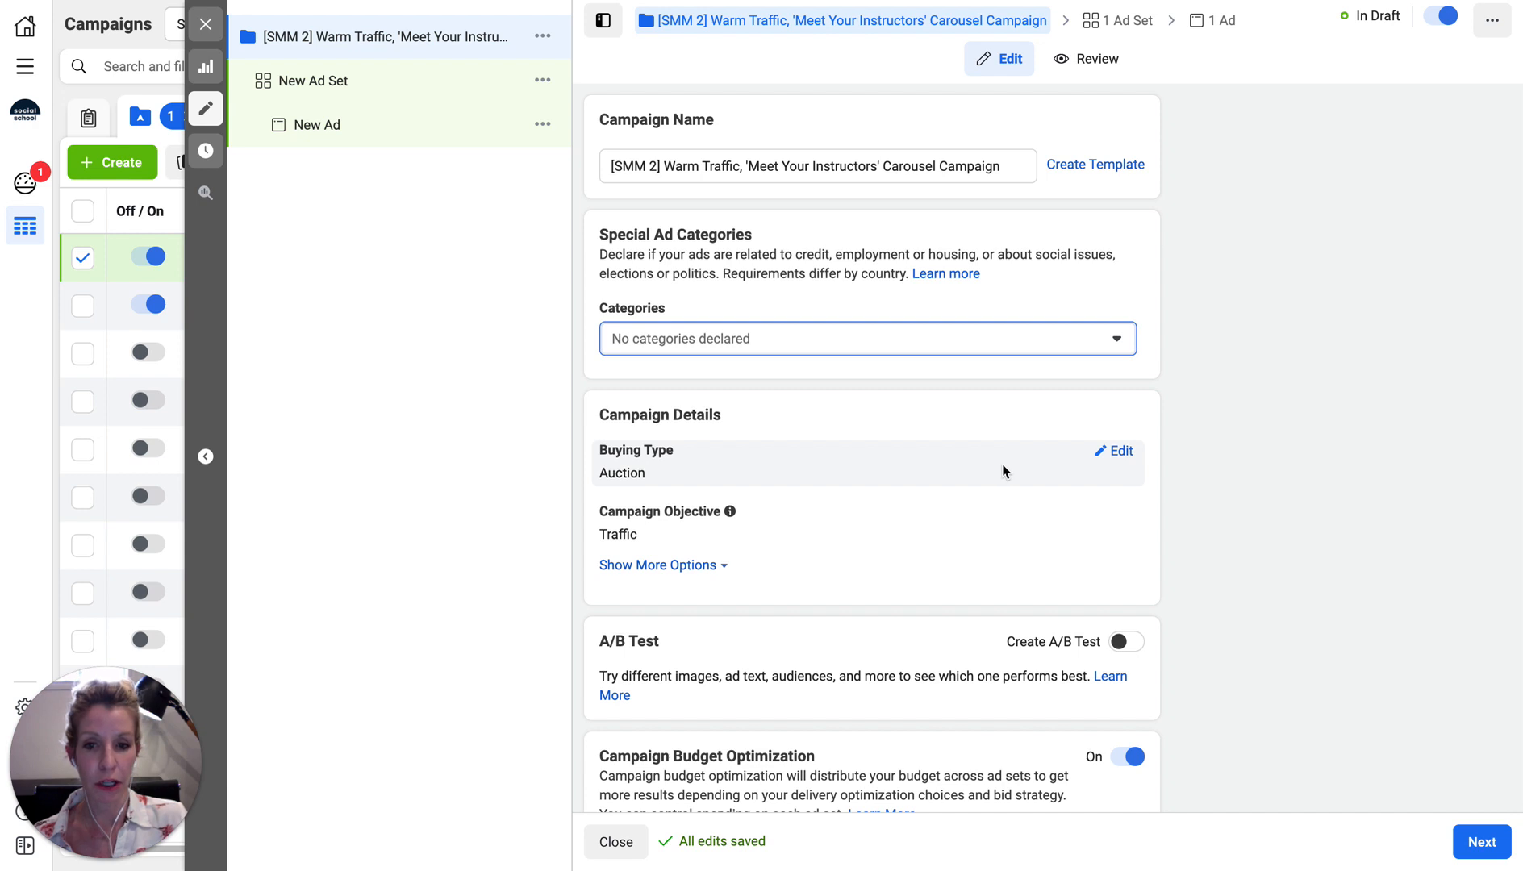
{"action": "scroll", "coordinate": [1002, 470], "scroll_direction": "down", "scroll_amount": 3}
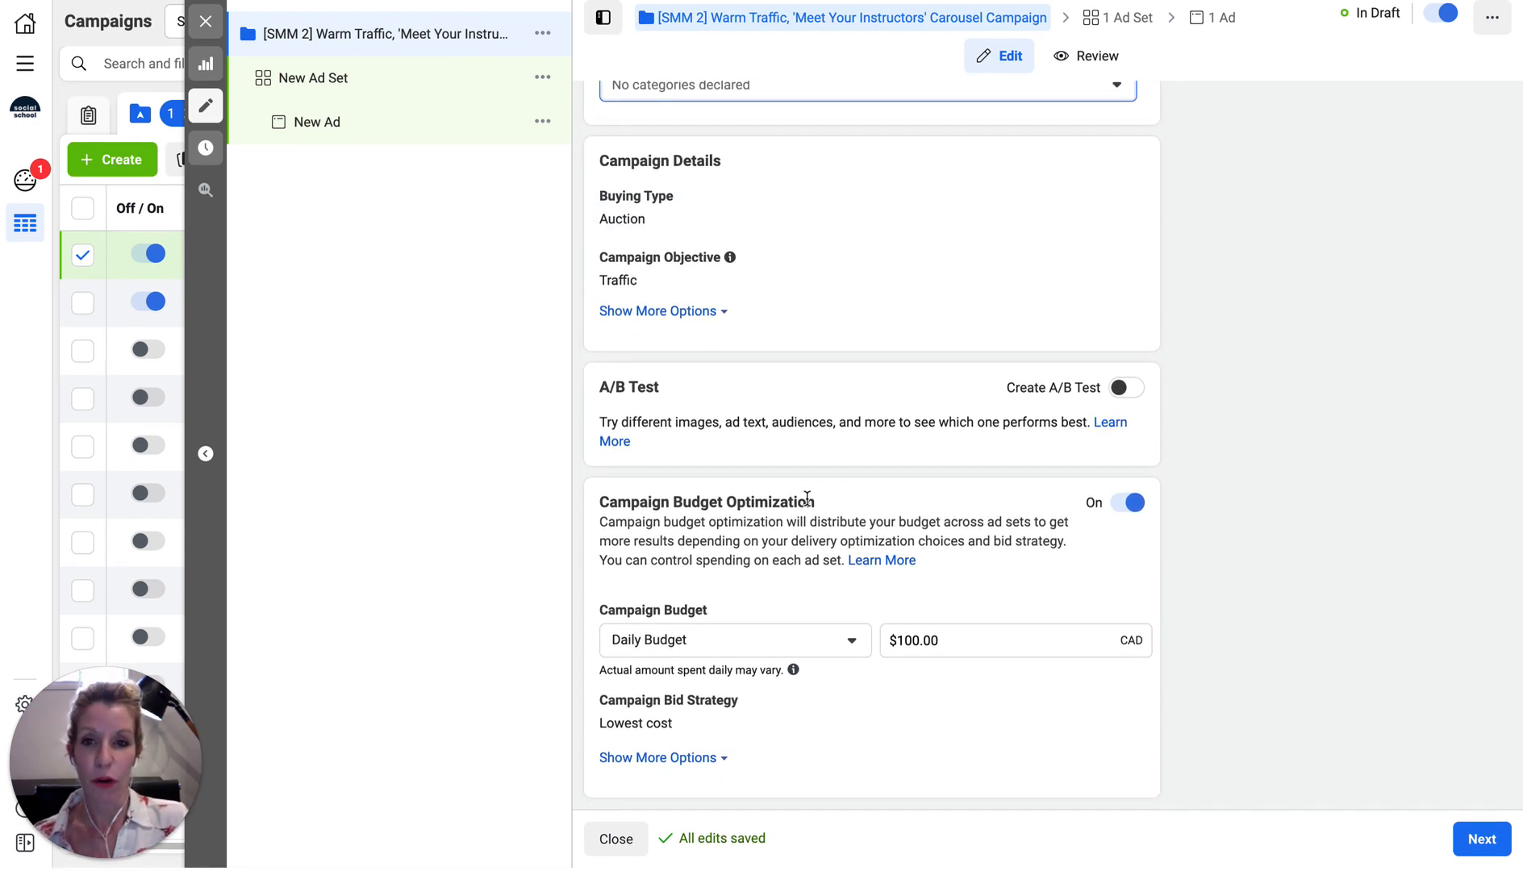
{"action": "left_click", "coordinate": [910, 640]}
{"action": "left_click", "coordinate": [910, 643]}
{"action": "key", "text": "BackSpace"}
{"action": "key", "text": "BackSpace"}
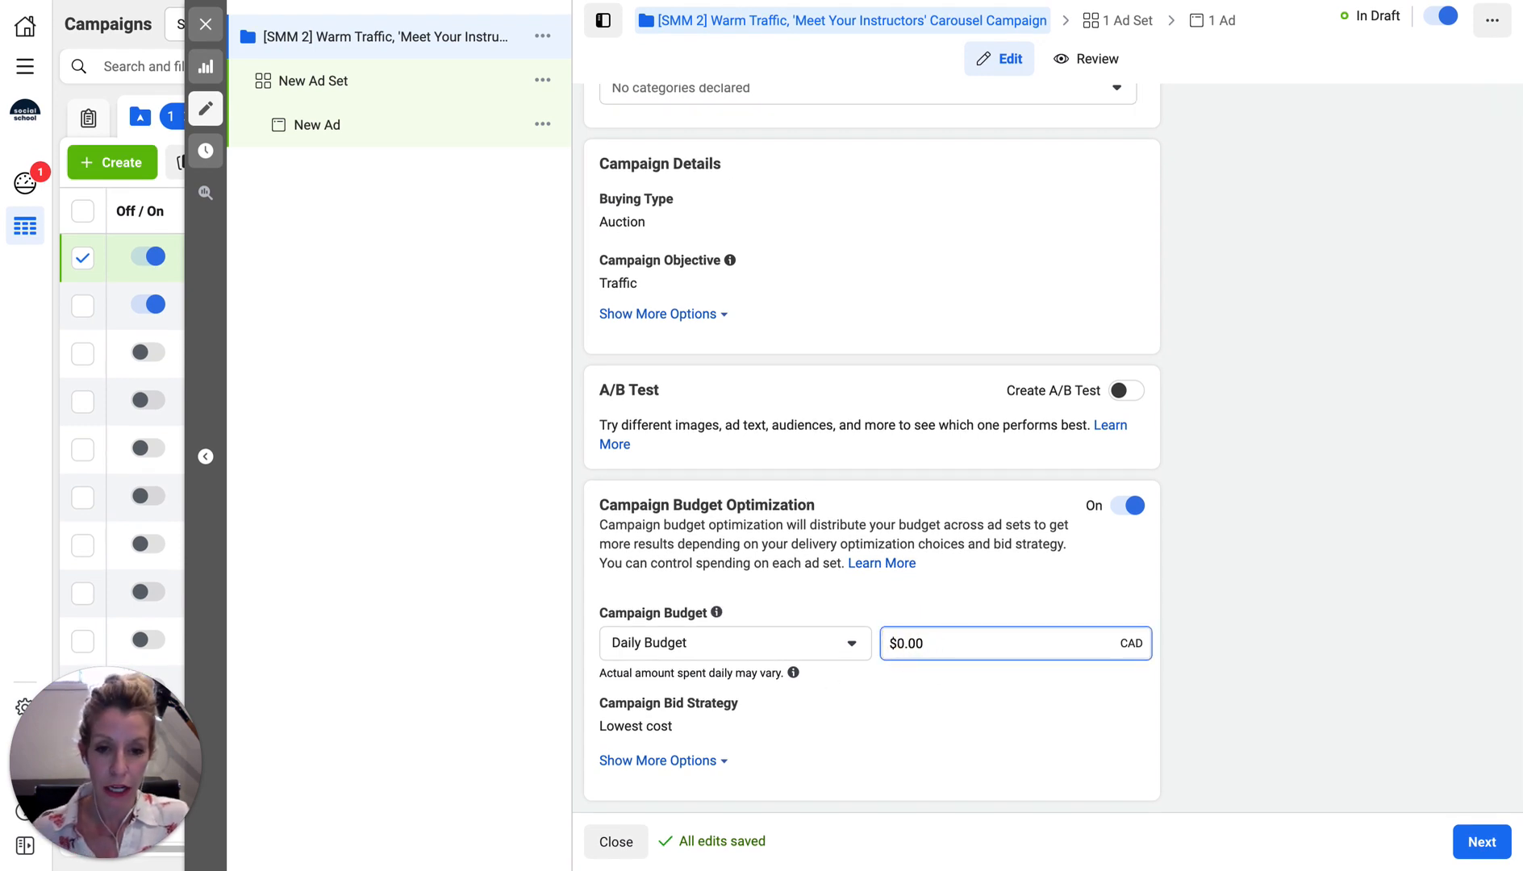
{"action": "type", "text": "3"}
{"action": "left_click", "coordinate": [1084, 576]}
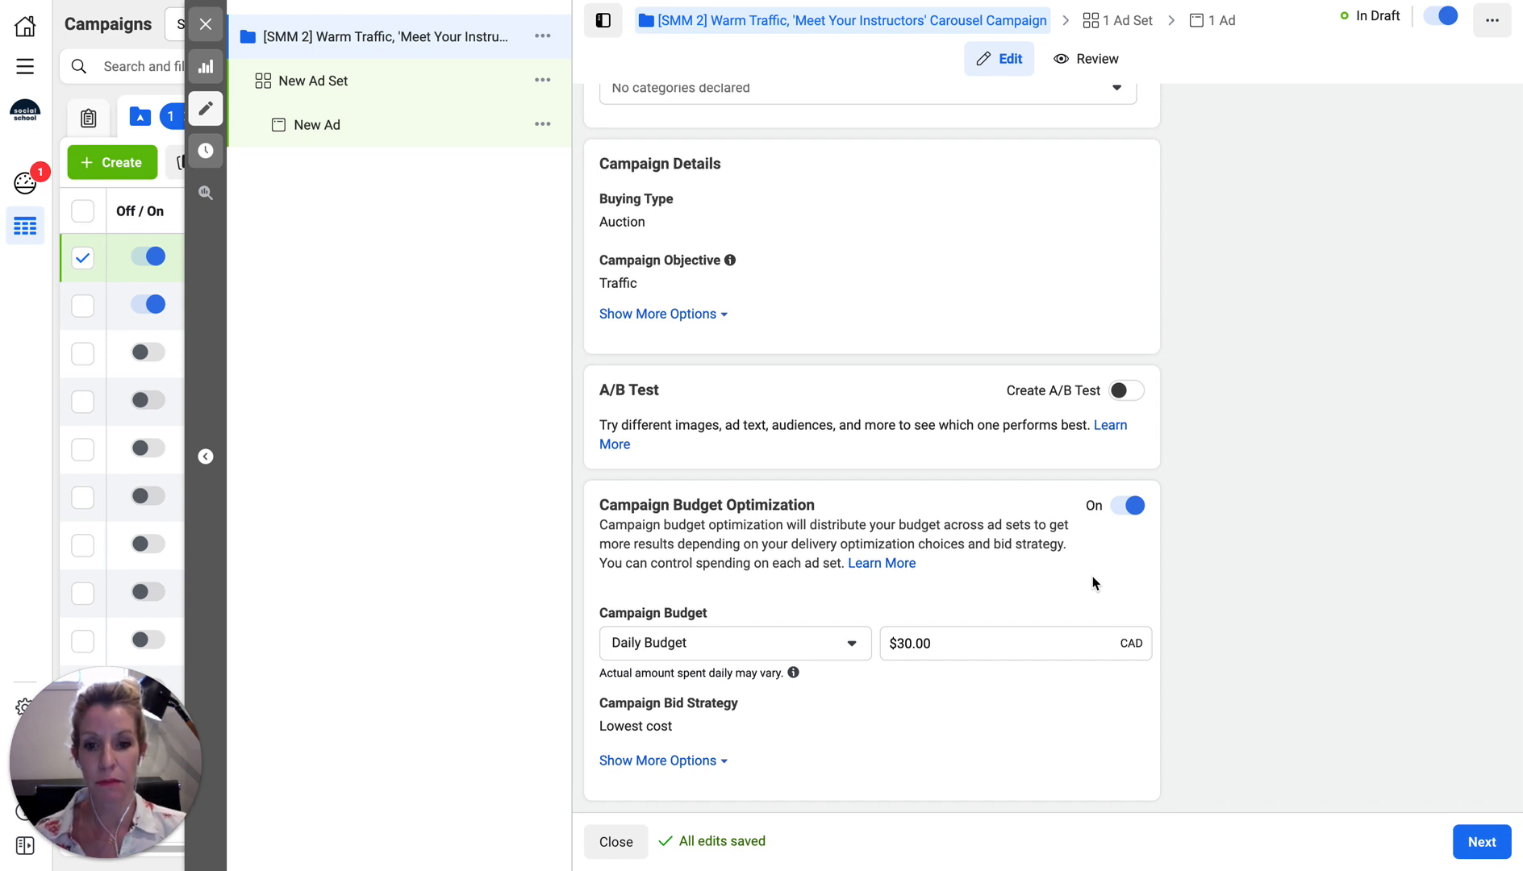
{"action": "left_click", "coordinate": [1483, 843]}
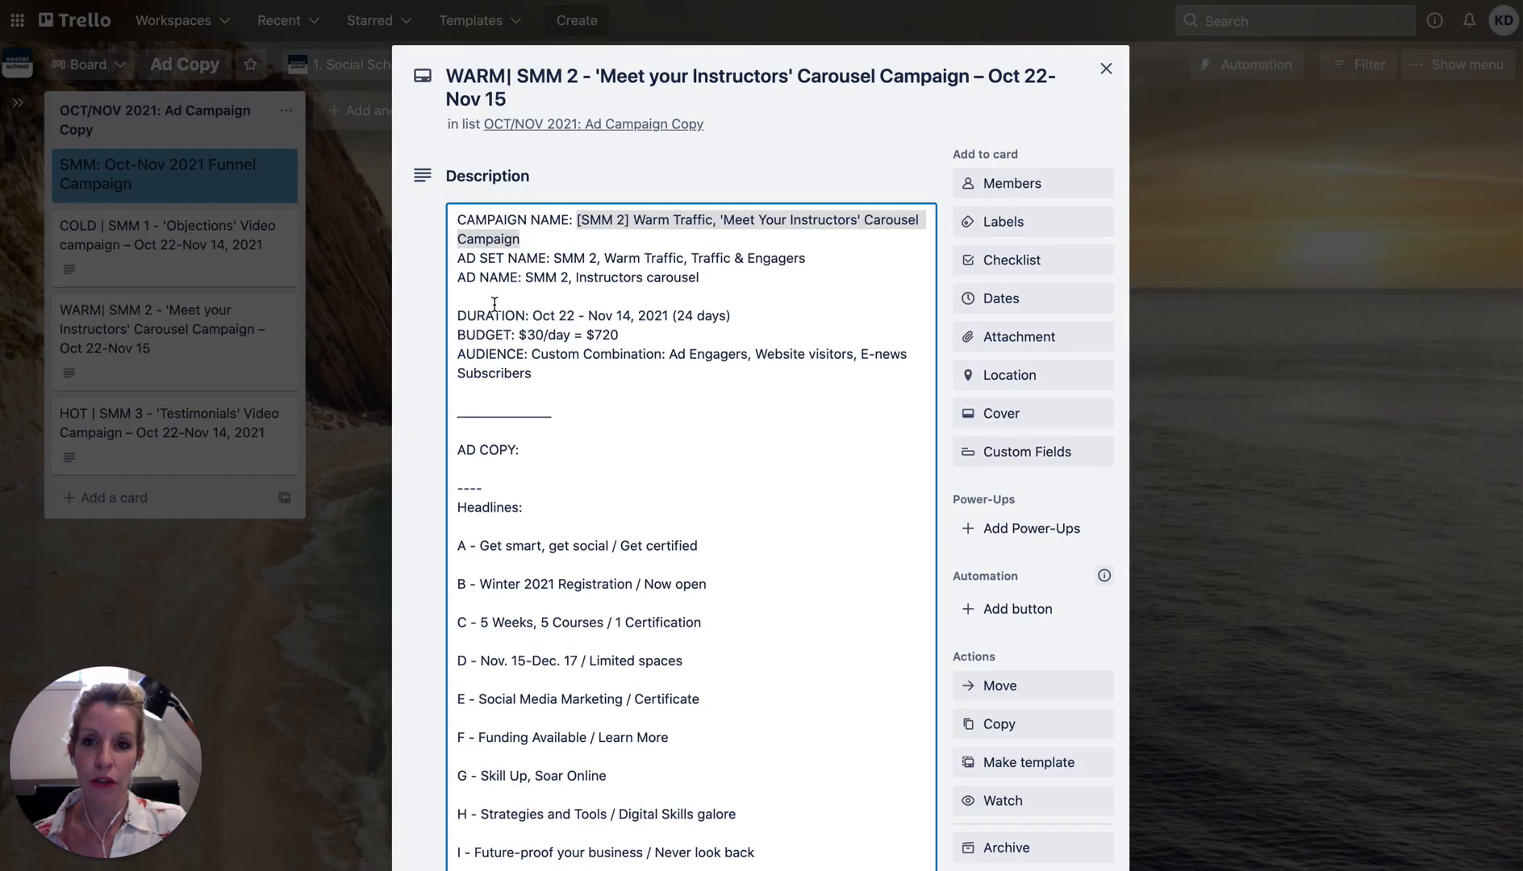
Copy the ad set name from the Trello card and name the new ad set "SMM 2, Warm Traffic, Traffic & Engagers"
{"action": "left_click", "coordinate": [499, 289]}
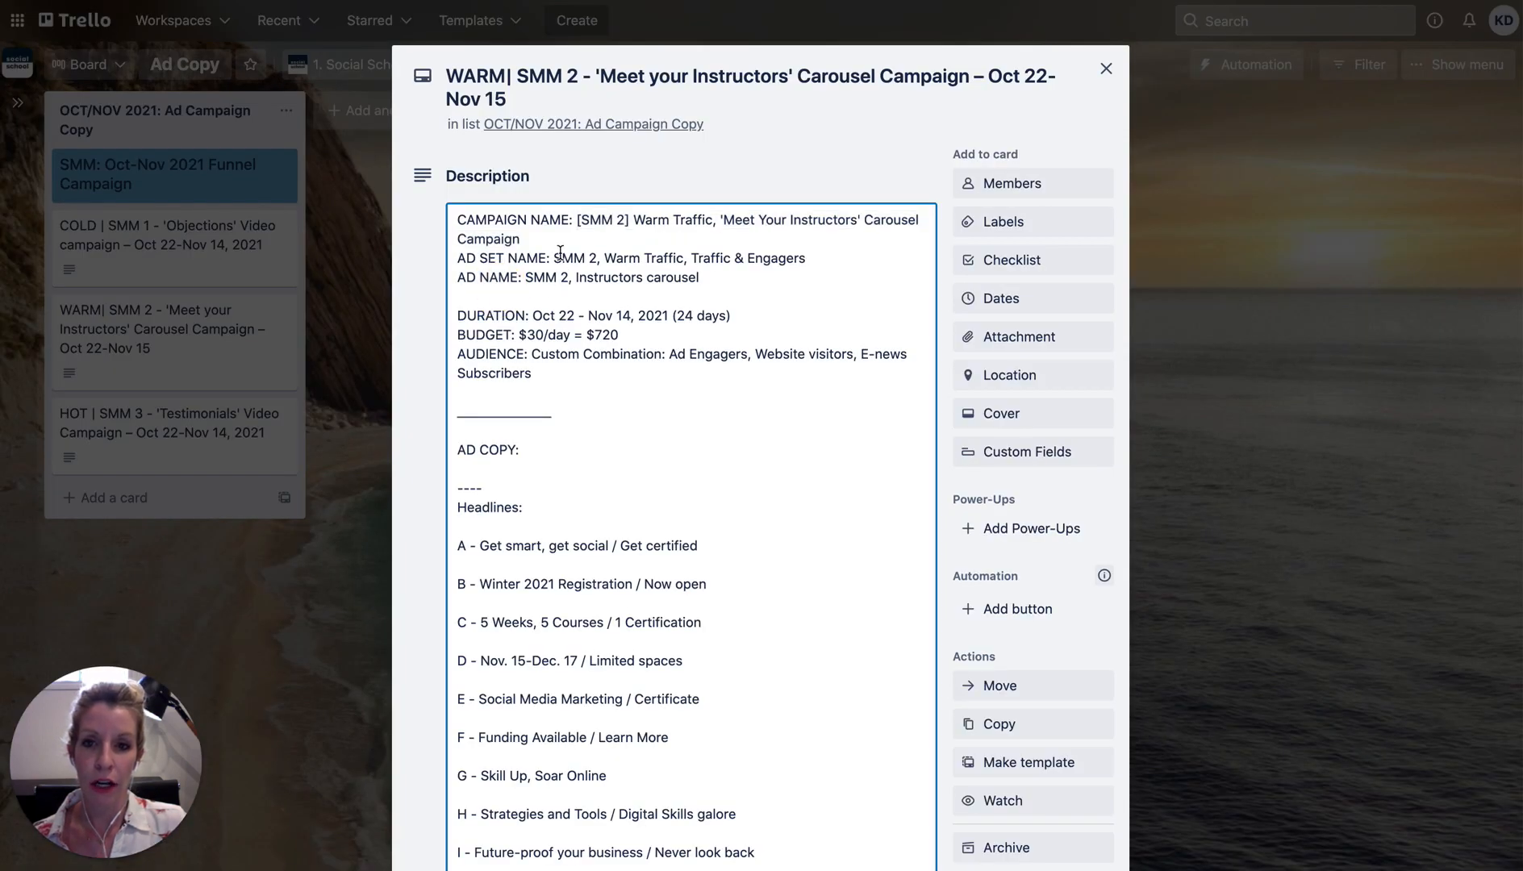
{"action": "left_click_drag", "start_coordinate": [554, 259], "coordinate": [806, 258]}
{"action": "key", "text": "ctrl+c"}
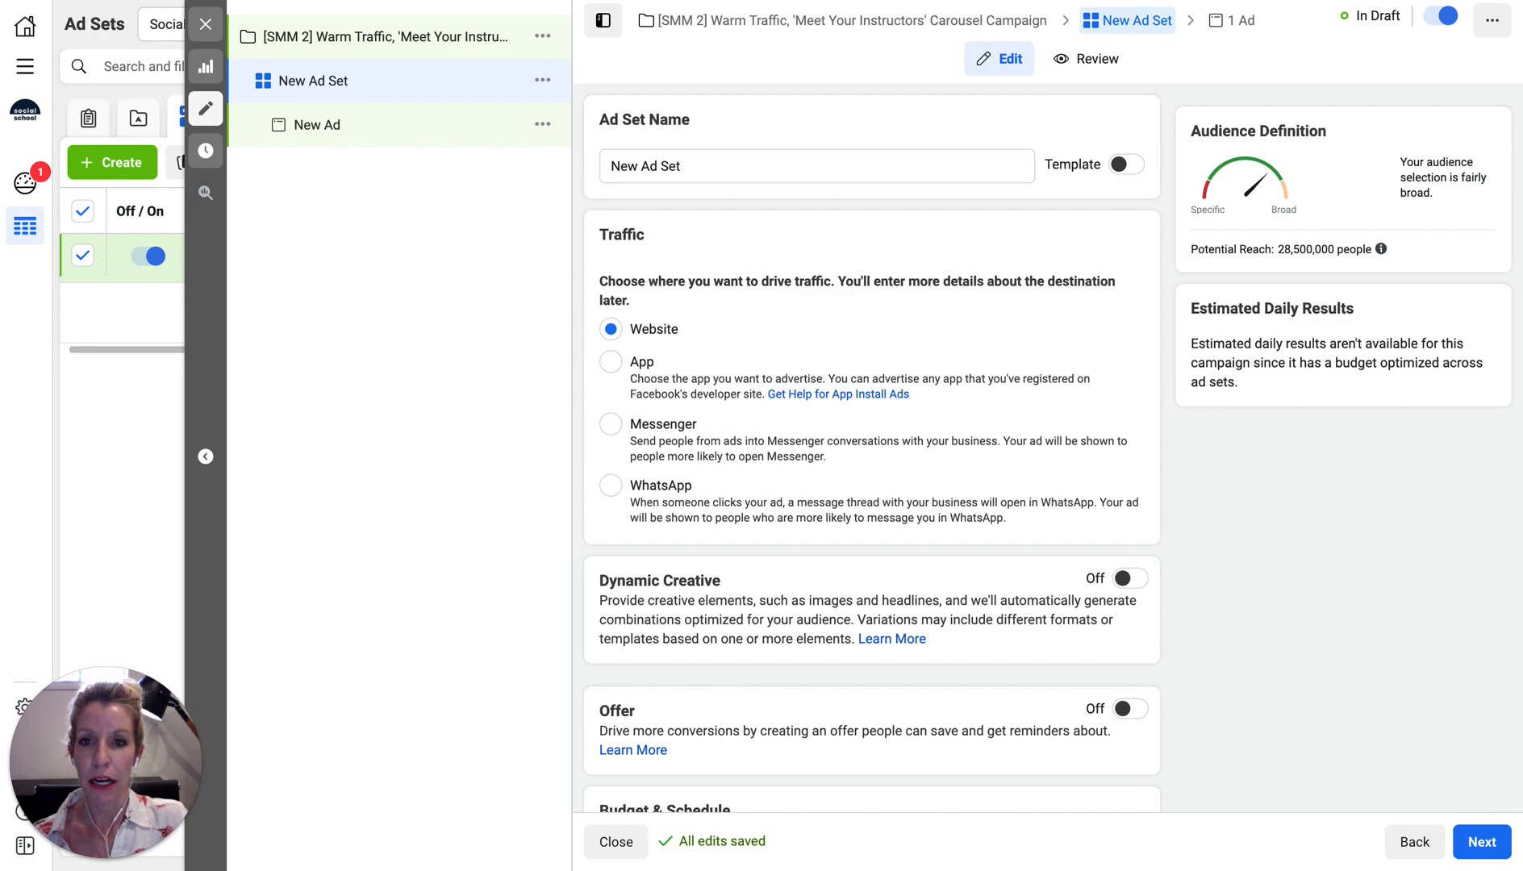
{"action": "left_click", "coordinate": [647, 165]}
{"action": "key", "text": "ctrl+v"}
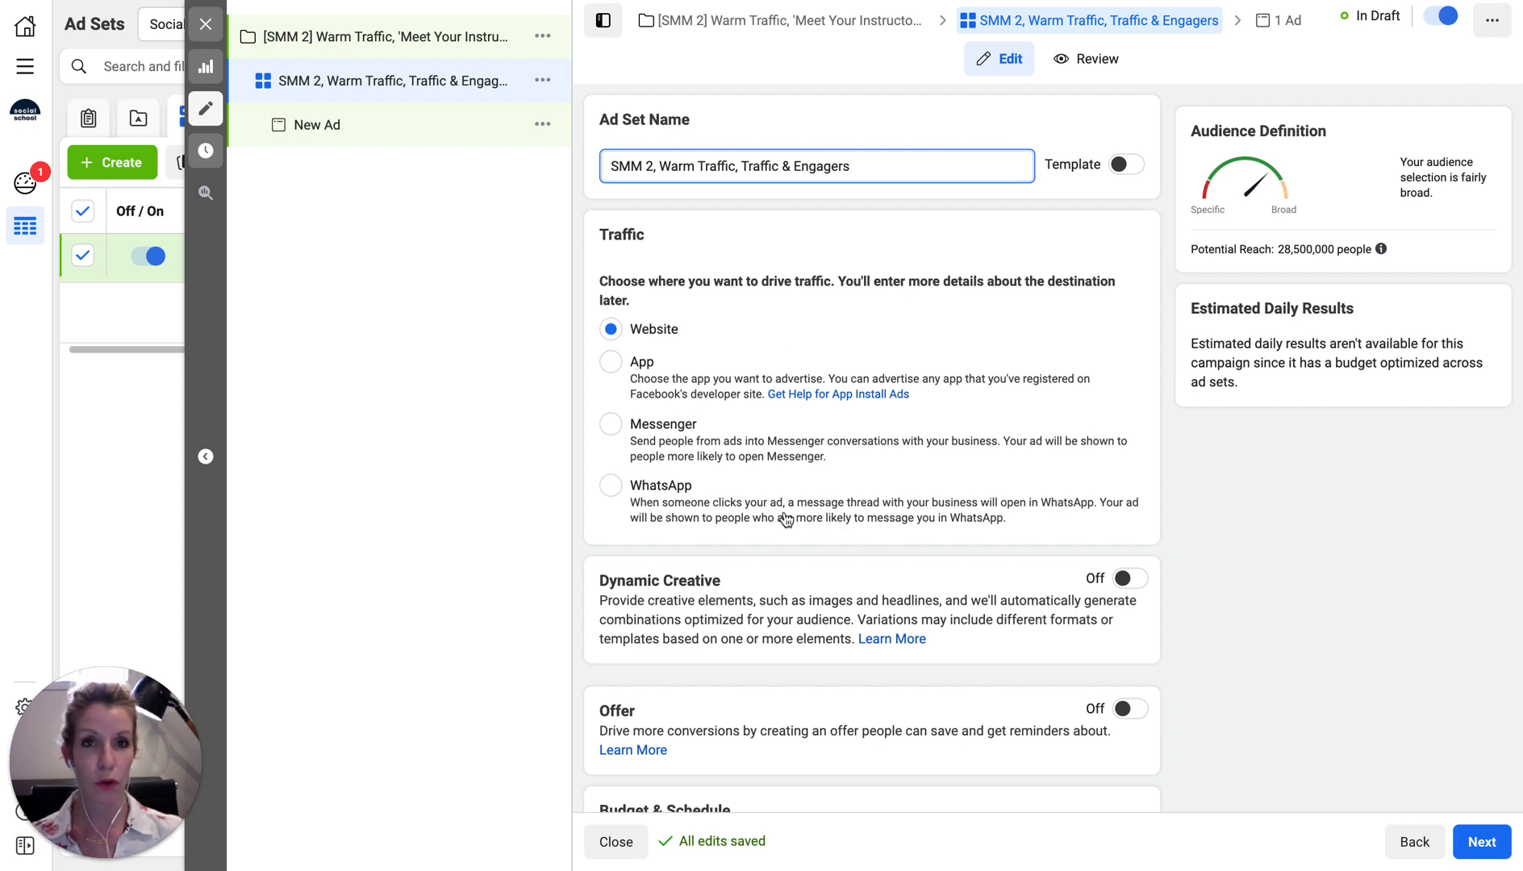
Schedule the ad set to start on Oct 22, 2021 at 1:00 AM
{"action": "scroll", "coordinate": [787, 519], "scroll_direction": "down", "scroll_amount": 3}
{"action": "scroll", "coordinate": [787, 519], "scroll_direction": "down", "scroll_amount": 1}
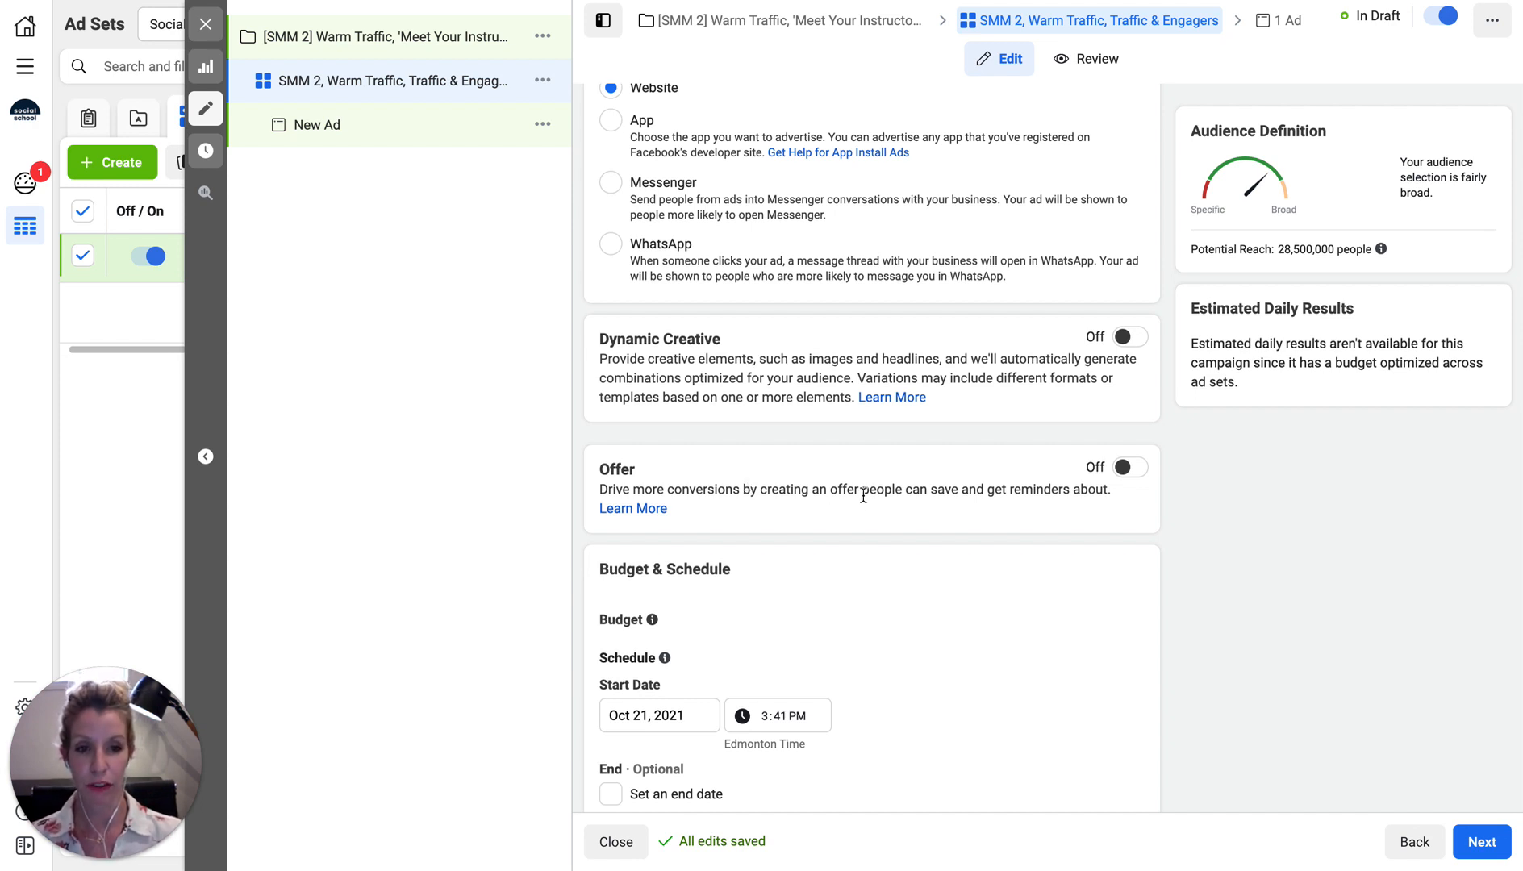
{"action": "scroll", "coordinate": [868, 499], "scroll_direction": "down", "scroll_amount": 2}
{"action": "scroll", "coordinate": [867, 496], "scroll_direction": "down", "scroll_amount": 2}
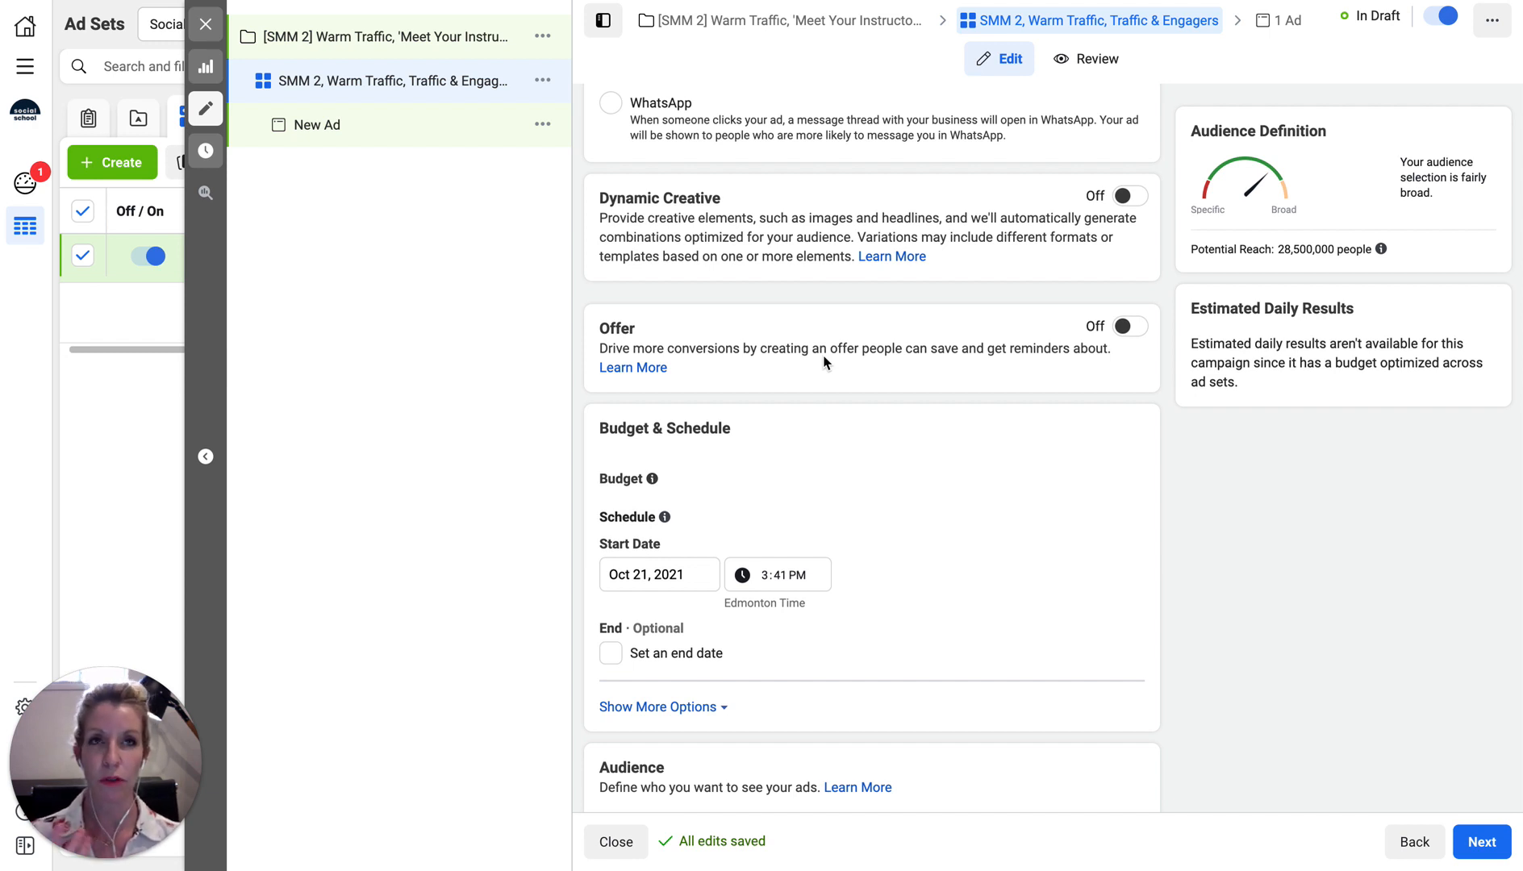
{"action": "scroll", "coordinate": [944, 484], "scroll_direction": "down", "scroll_amount": 3}
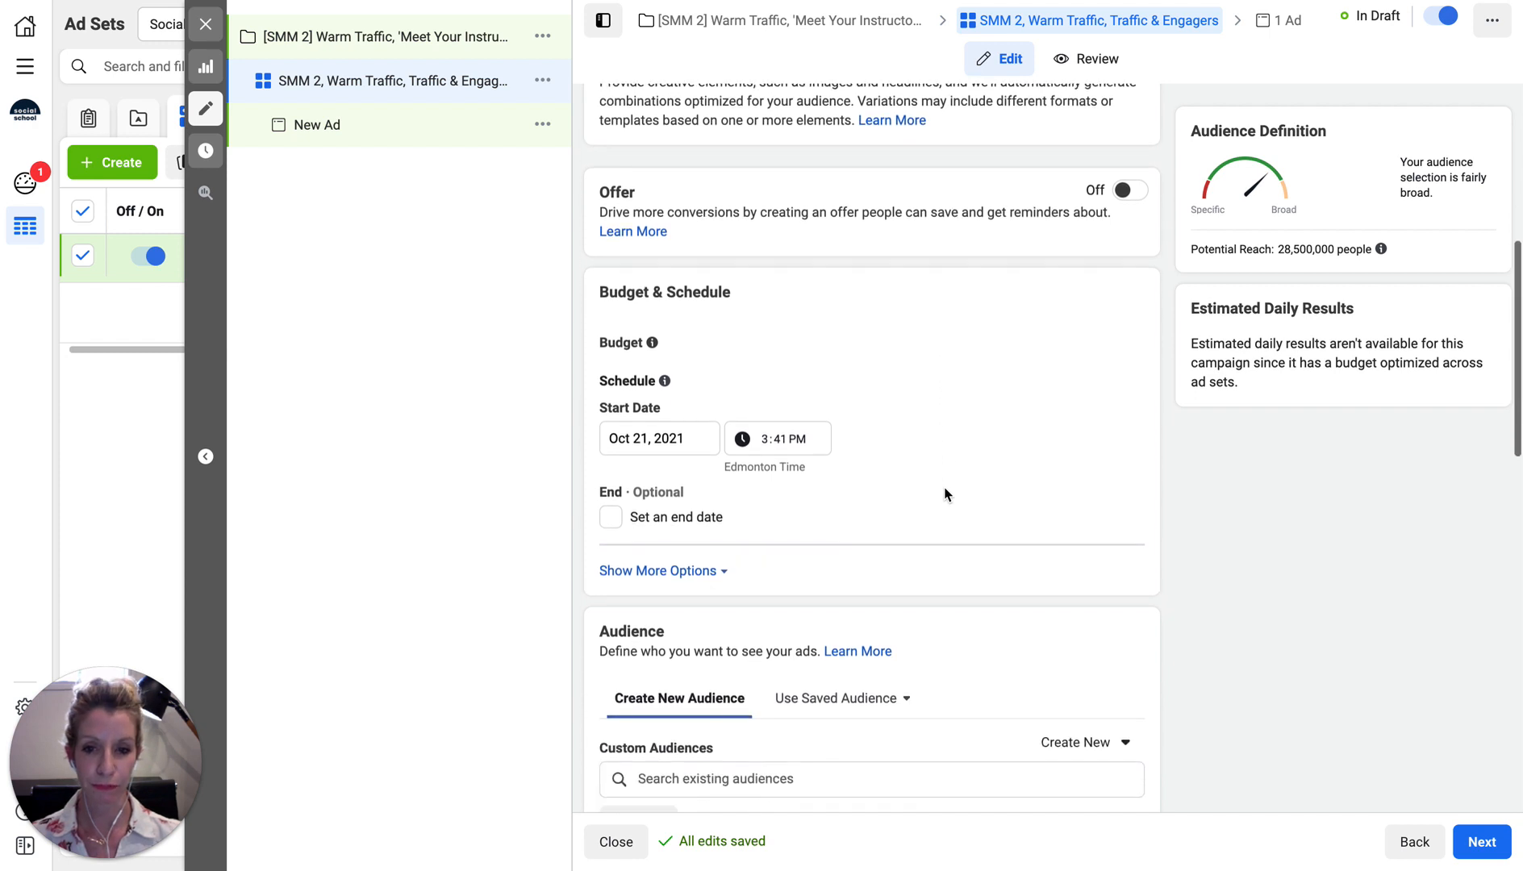
{"action": "left_click", "coordinate": [623, 385]}
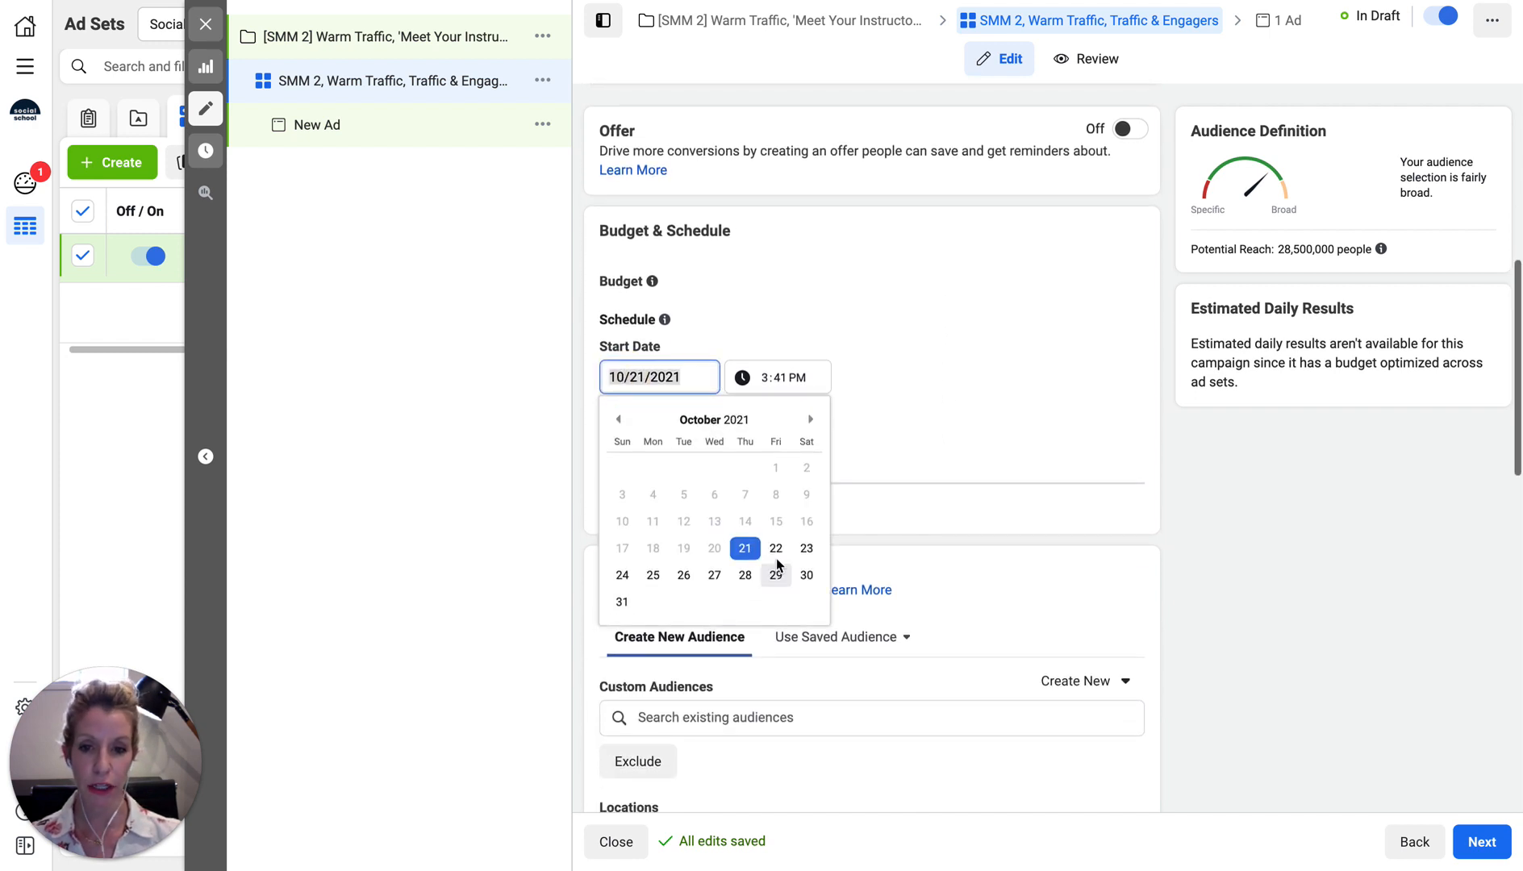
{"action": "left_click", "coordinate": [776, 549]}
{"action": "left_click", "coordinate": [768, 381]}
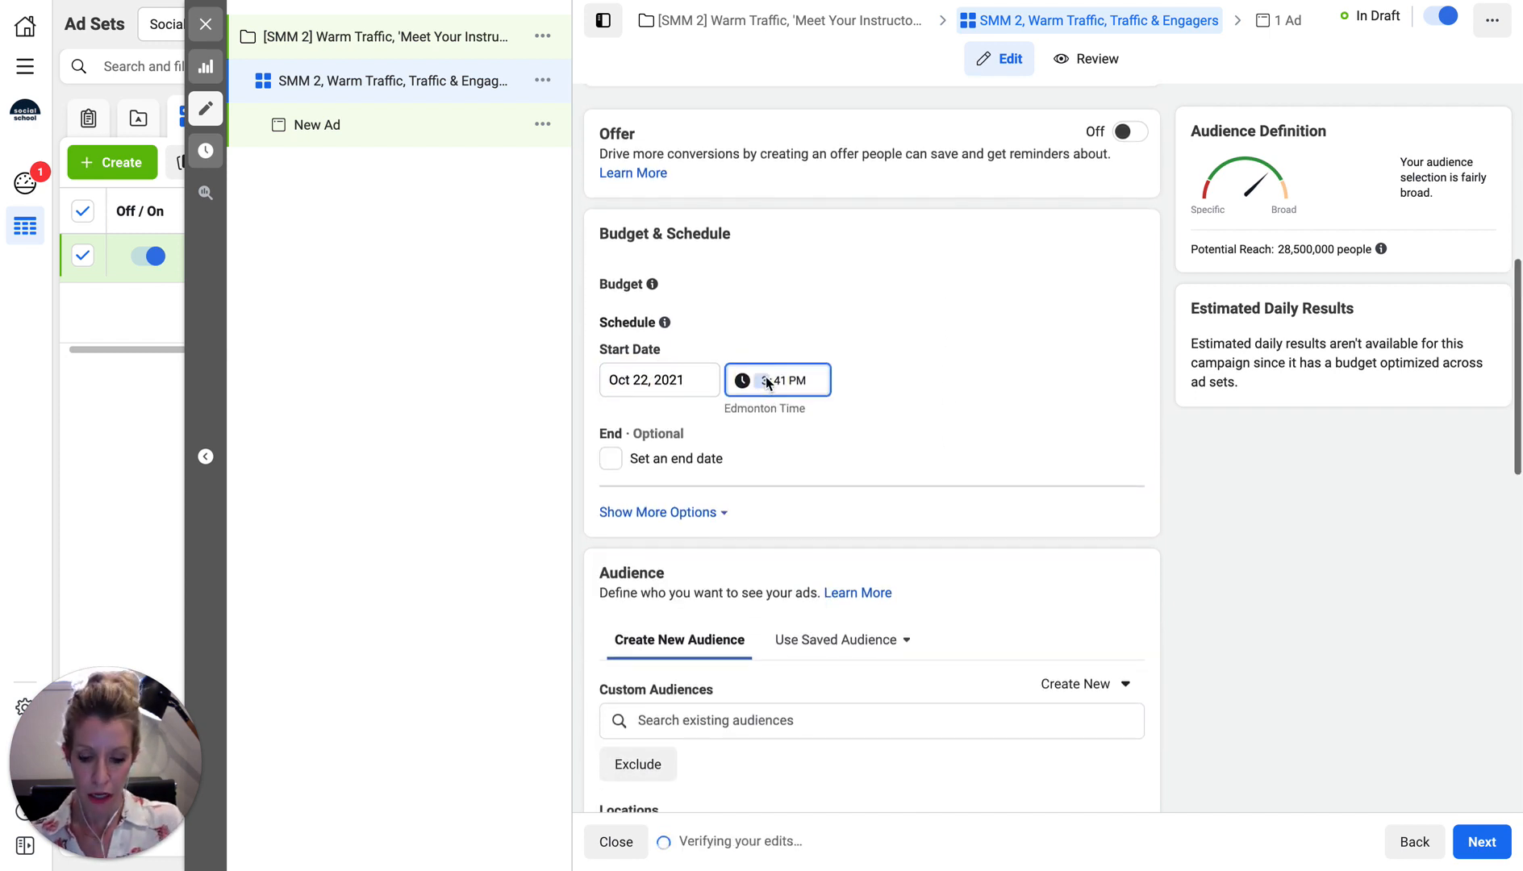
{"action": "left_click", "coordinate": [799, 385]}
{"action": "type", "text": "a"}
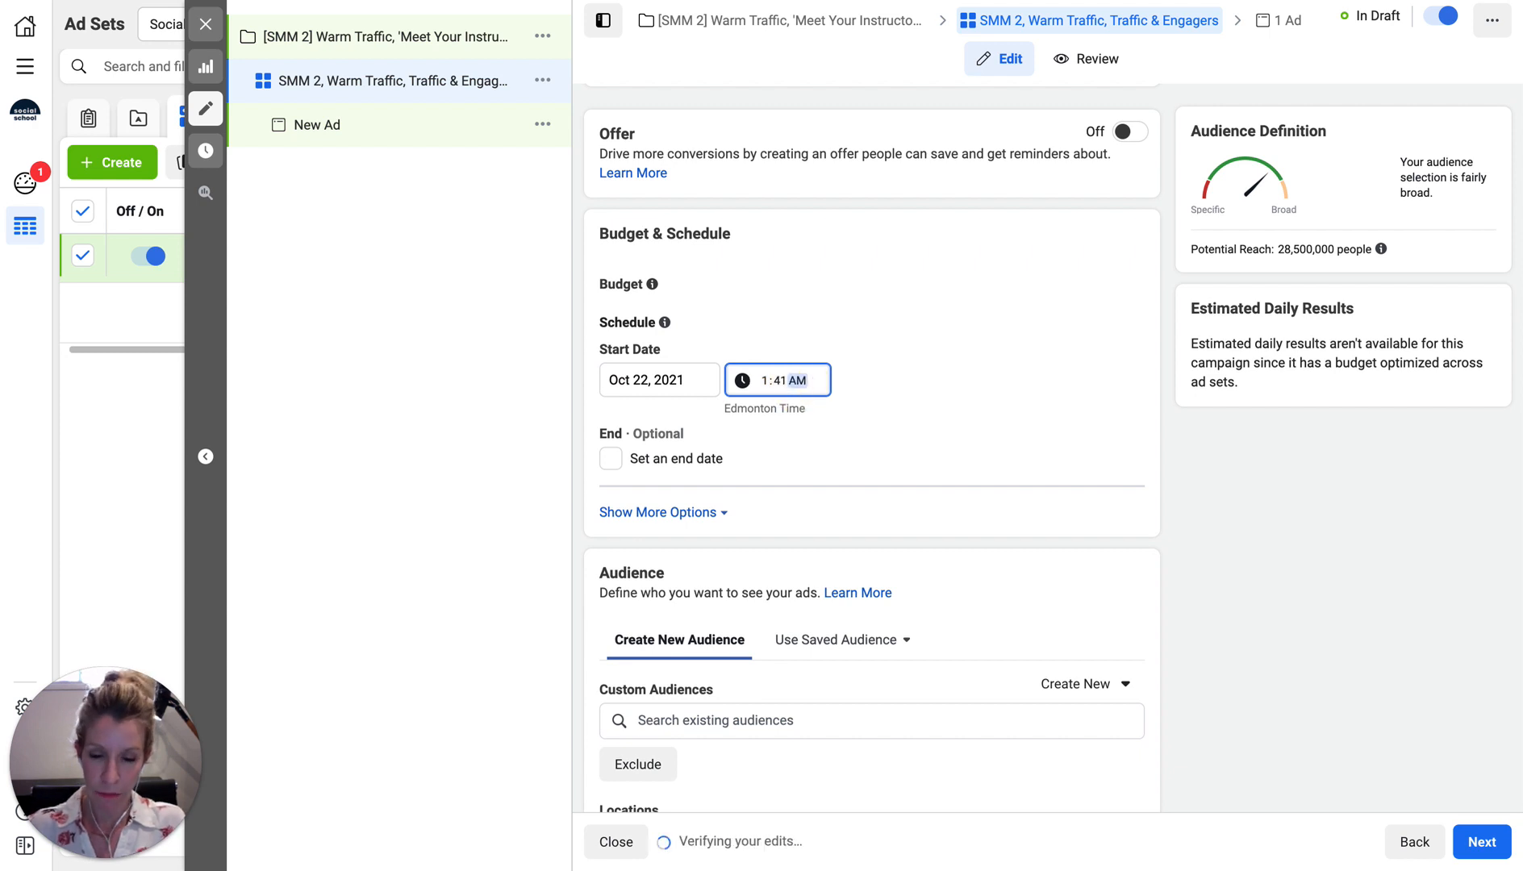
{"action": "left_click", "coordinate": [779, 382]}
{"action": "type", "text": "00"}
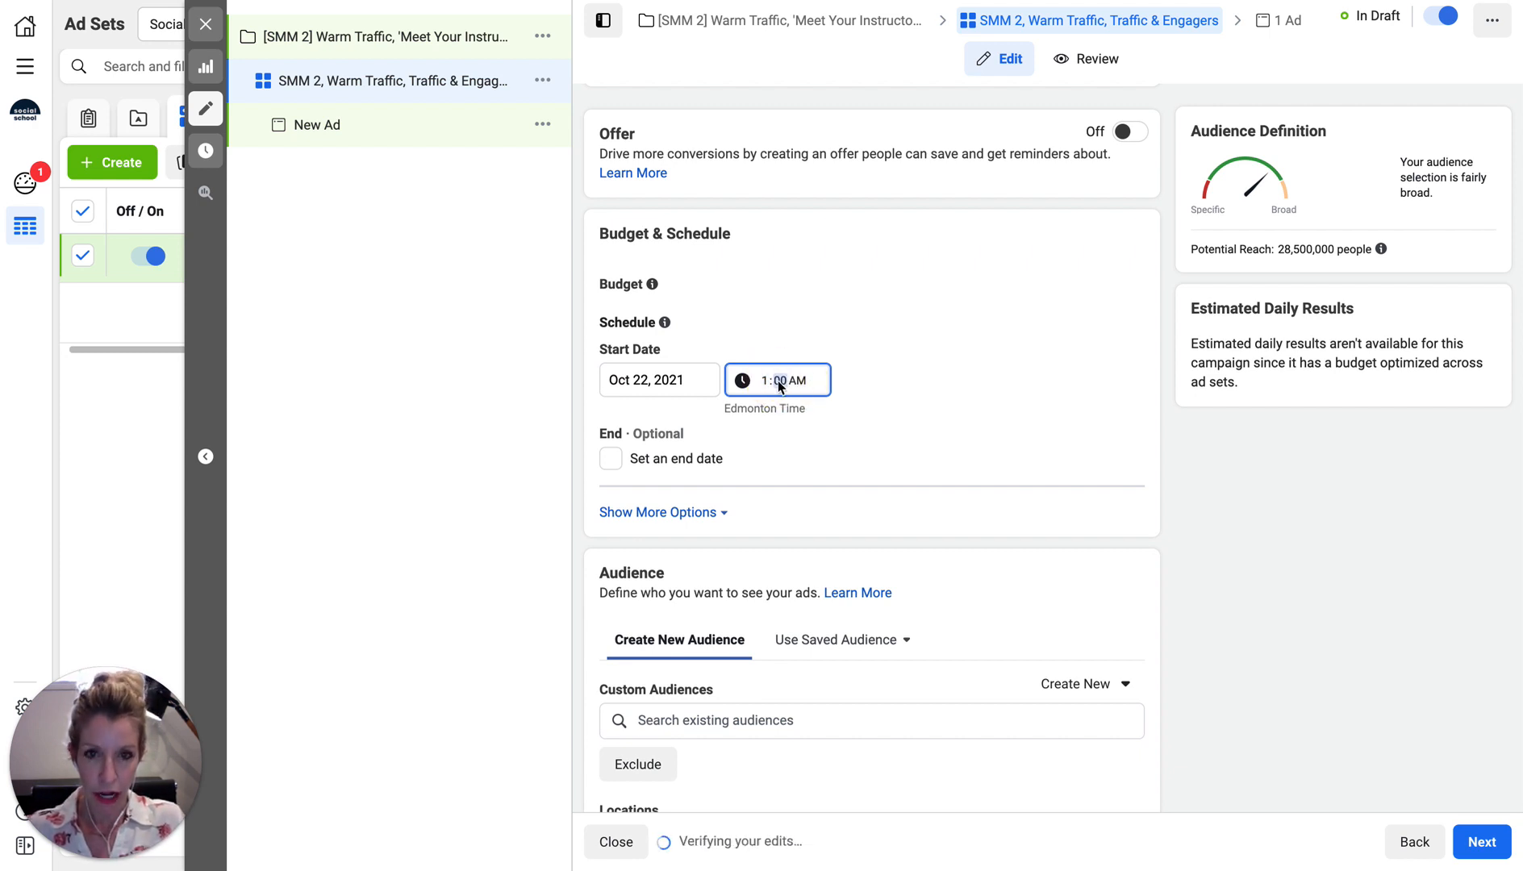
{"action": "left_click", "coordinate": [817, 442]}
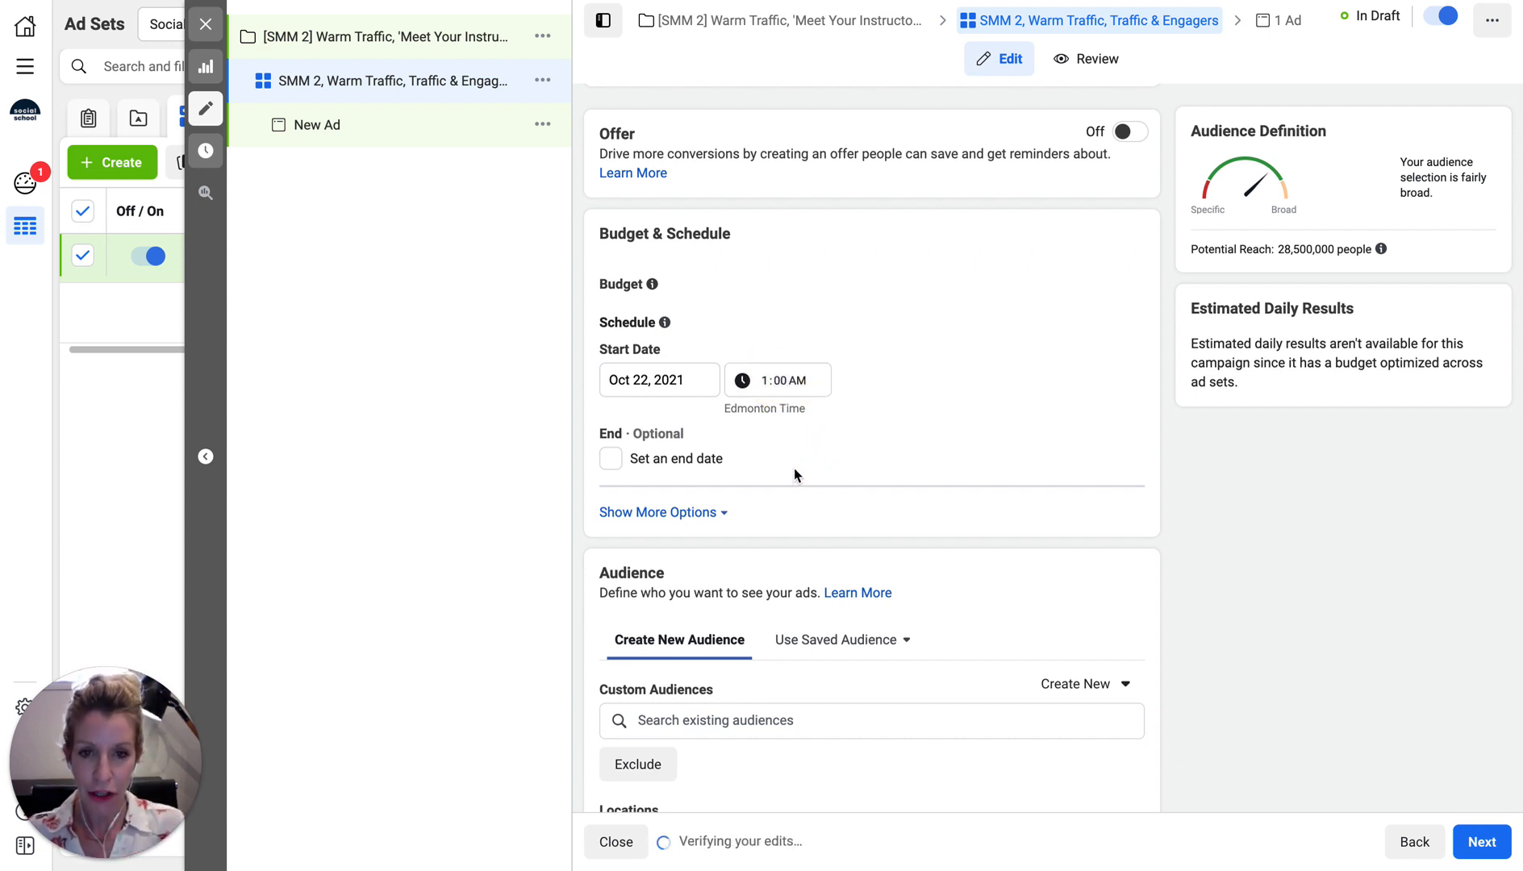
Enable an end date for the ad set and set it to Nov 14, 2021 at 12:00 PM
{"action": "left_click", "coordinate": [610, 459]}
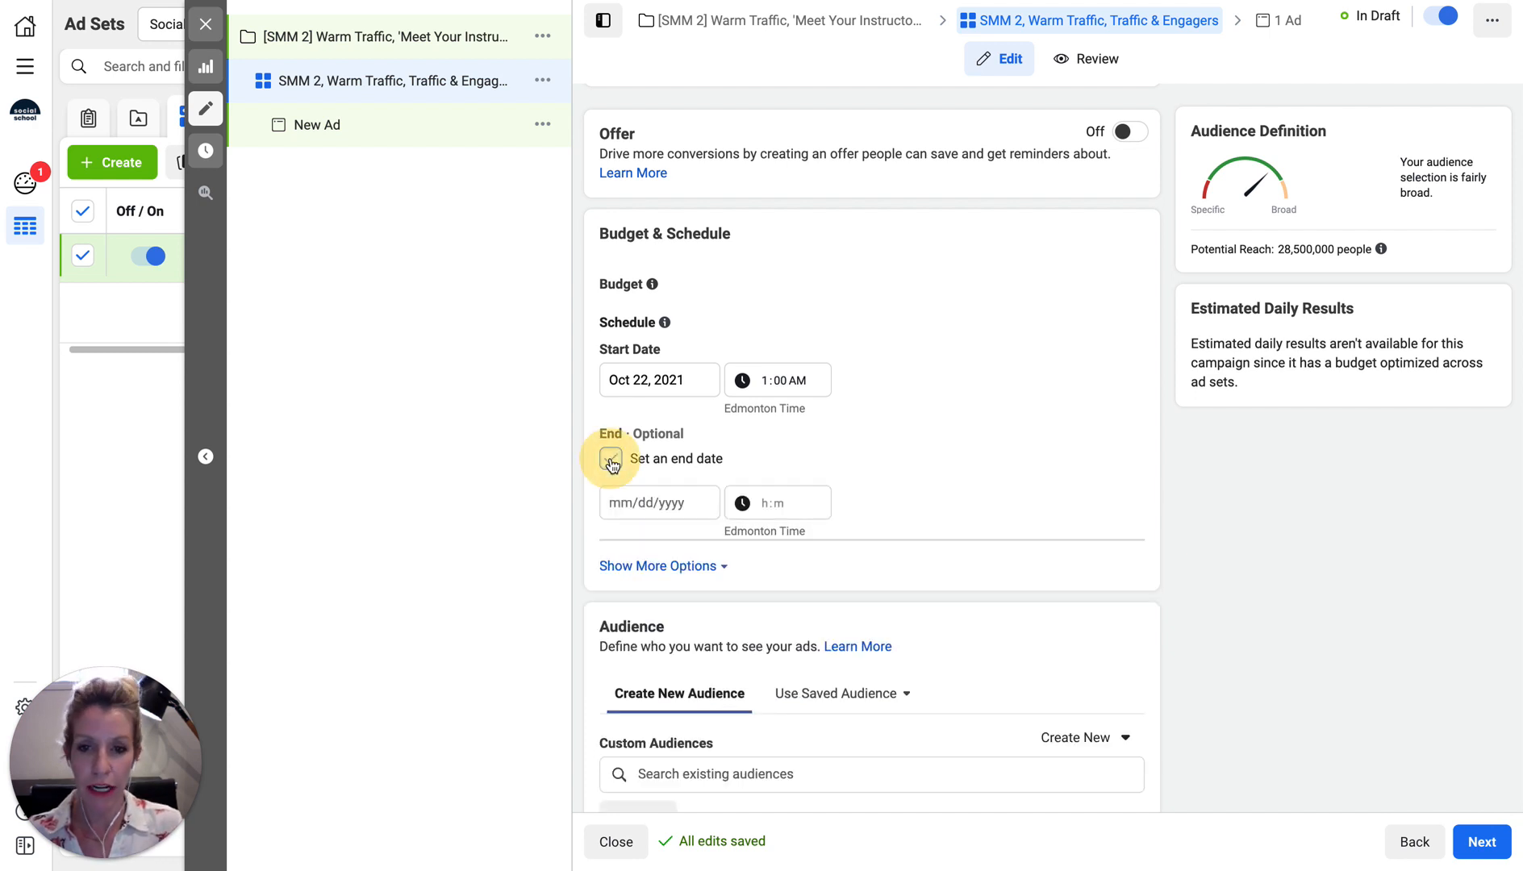
{"action": "left_click", "coordinate": [639, 502]}
{"action": "left_click", "coordinate": [810, 545]}
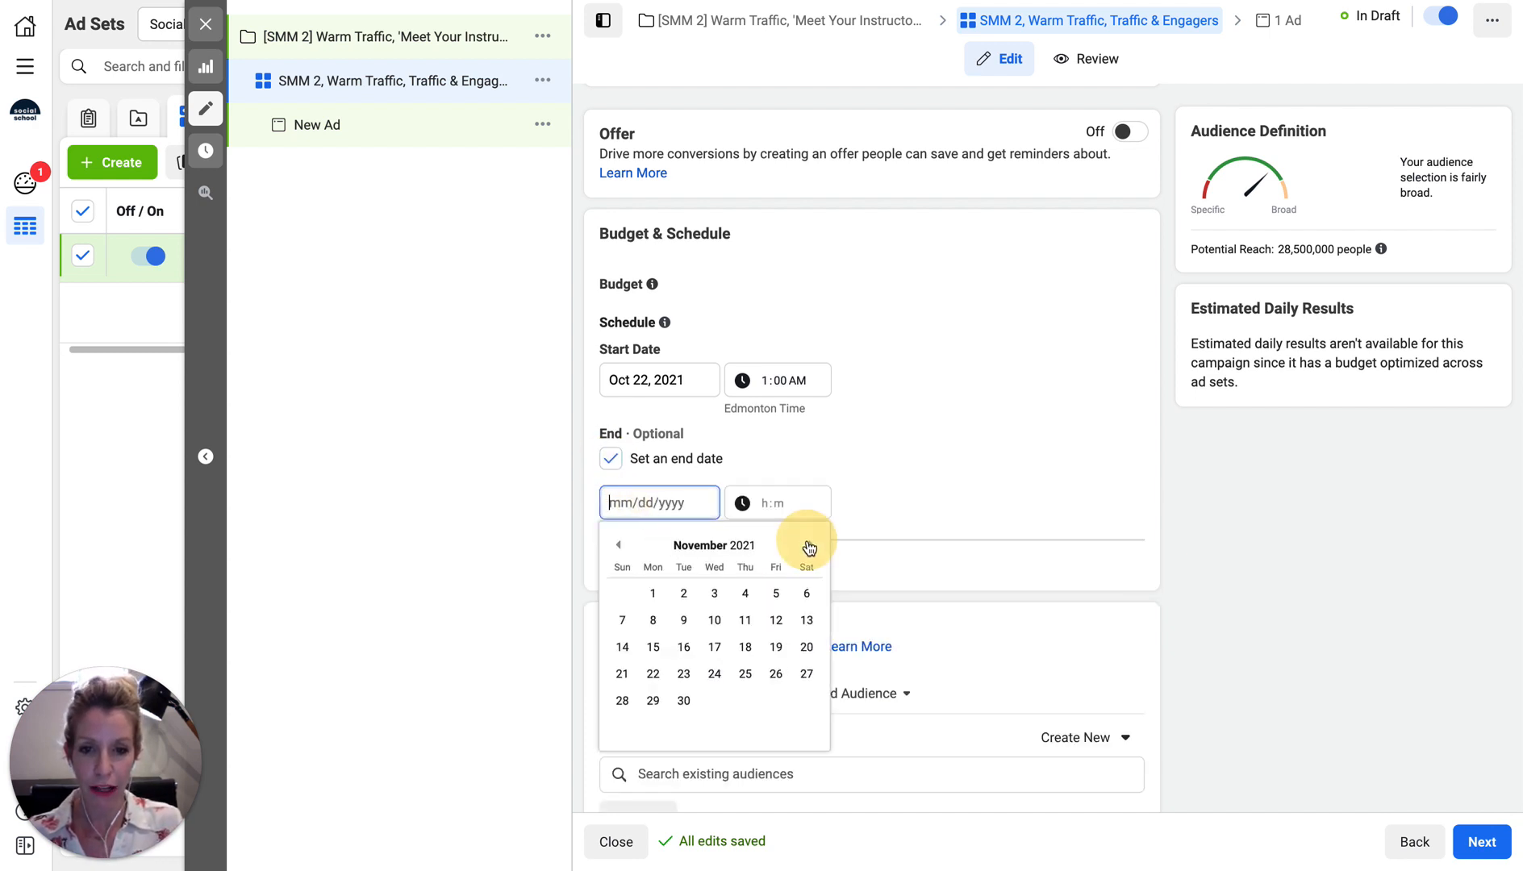
{"action": "left_click", "coordinate": [623, 648]}
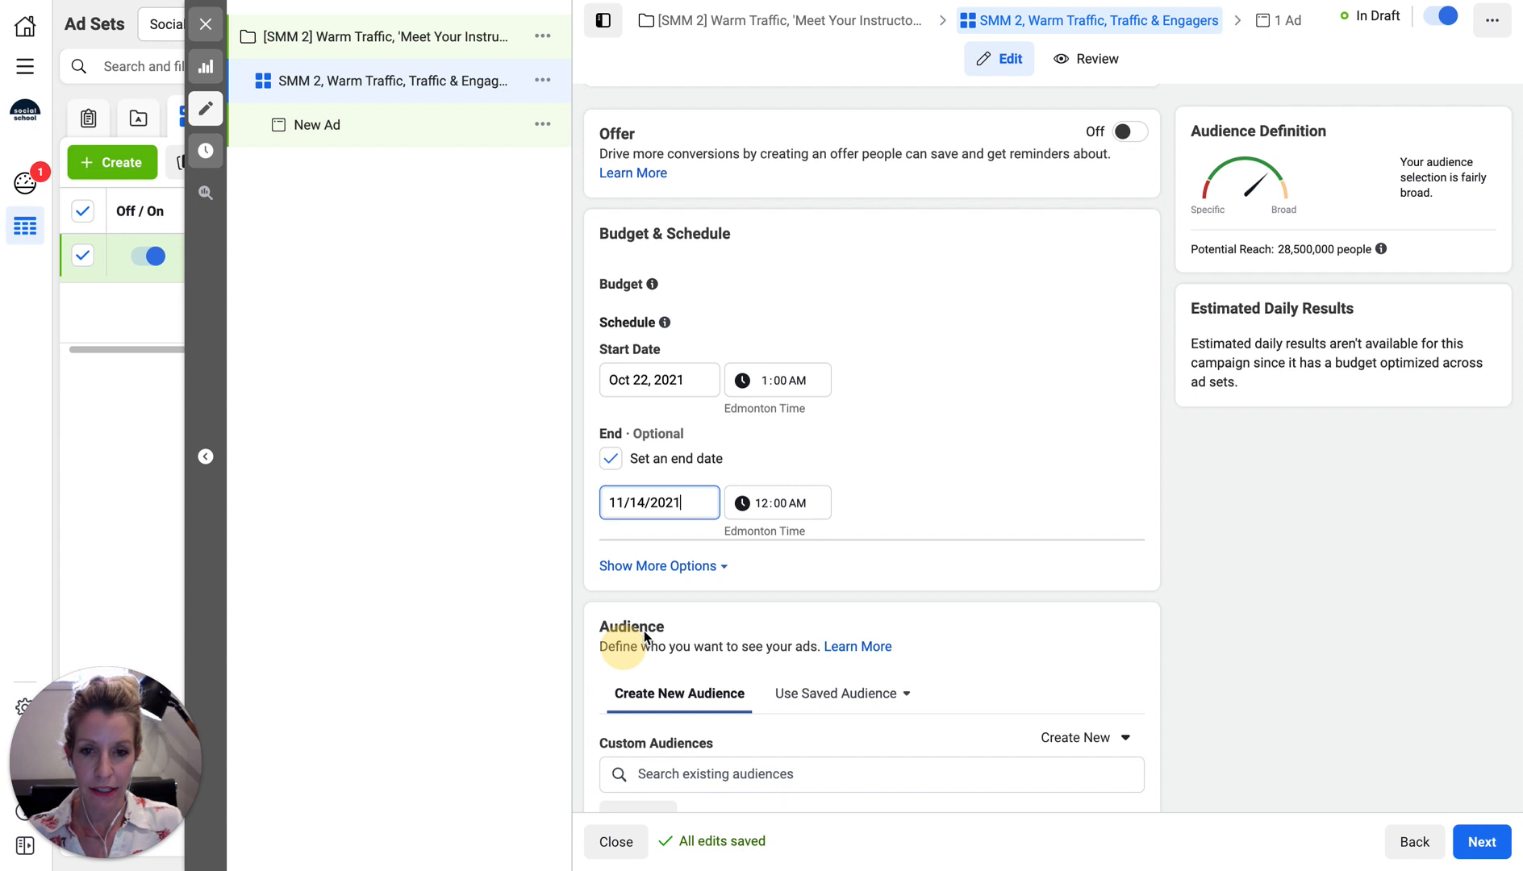
{"action": "left_click", "coordinate": [767, 505]}
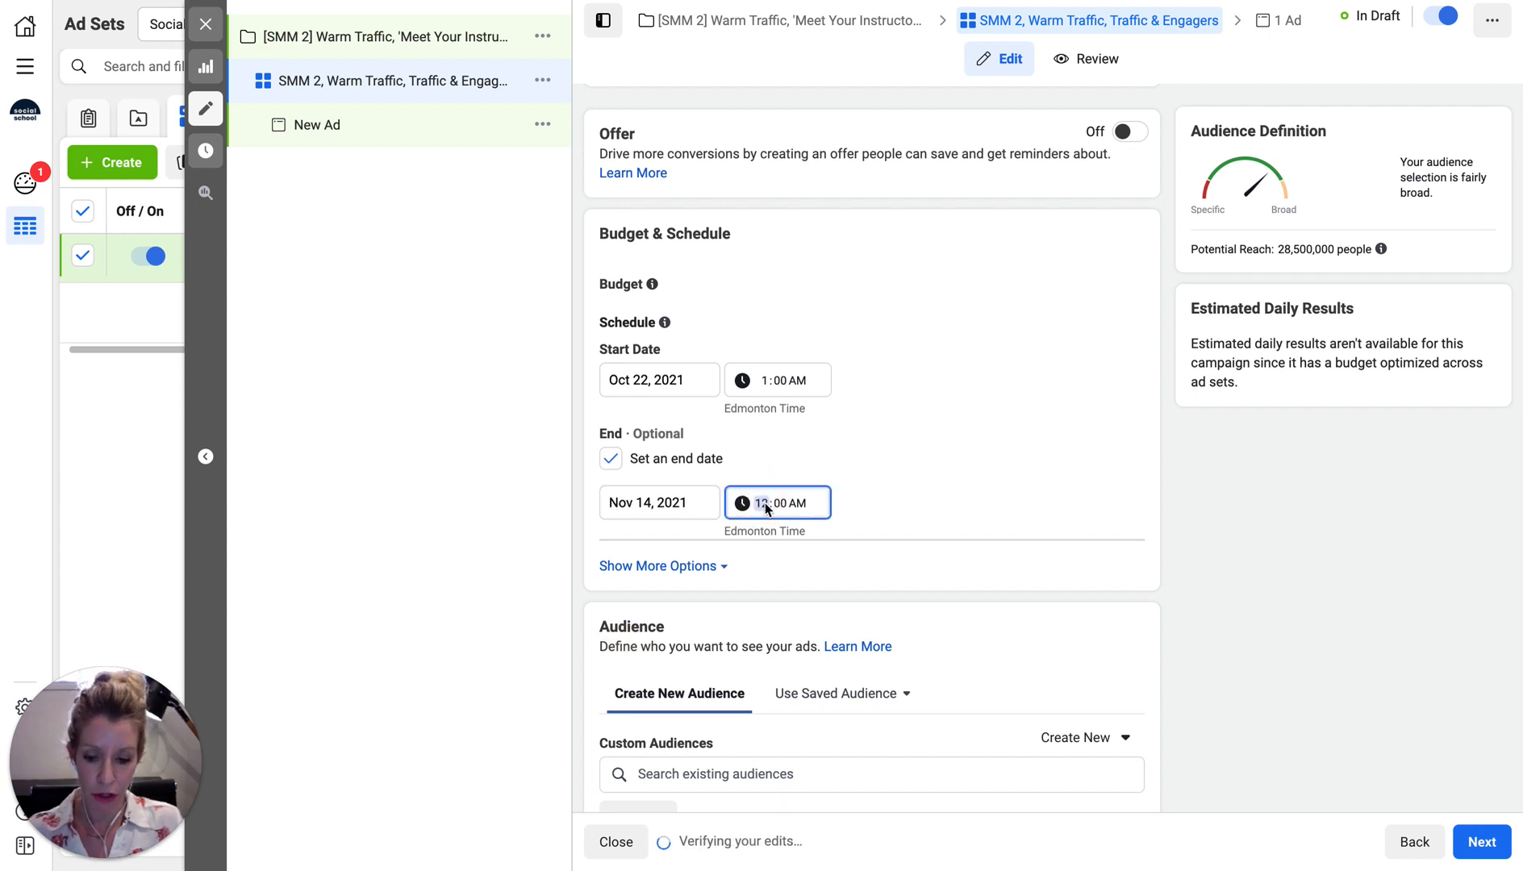
{"action": "left_click", "coordinate": [799, 504]}
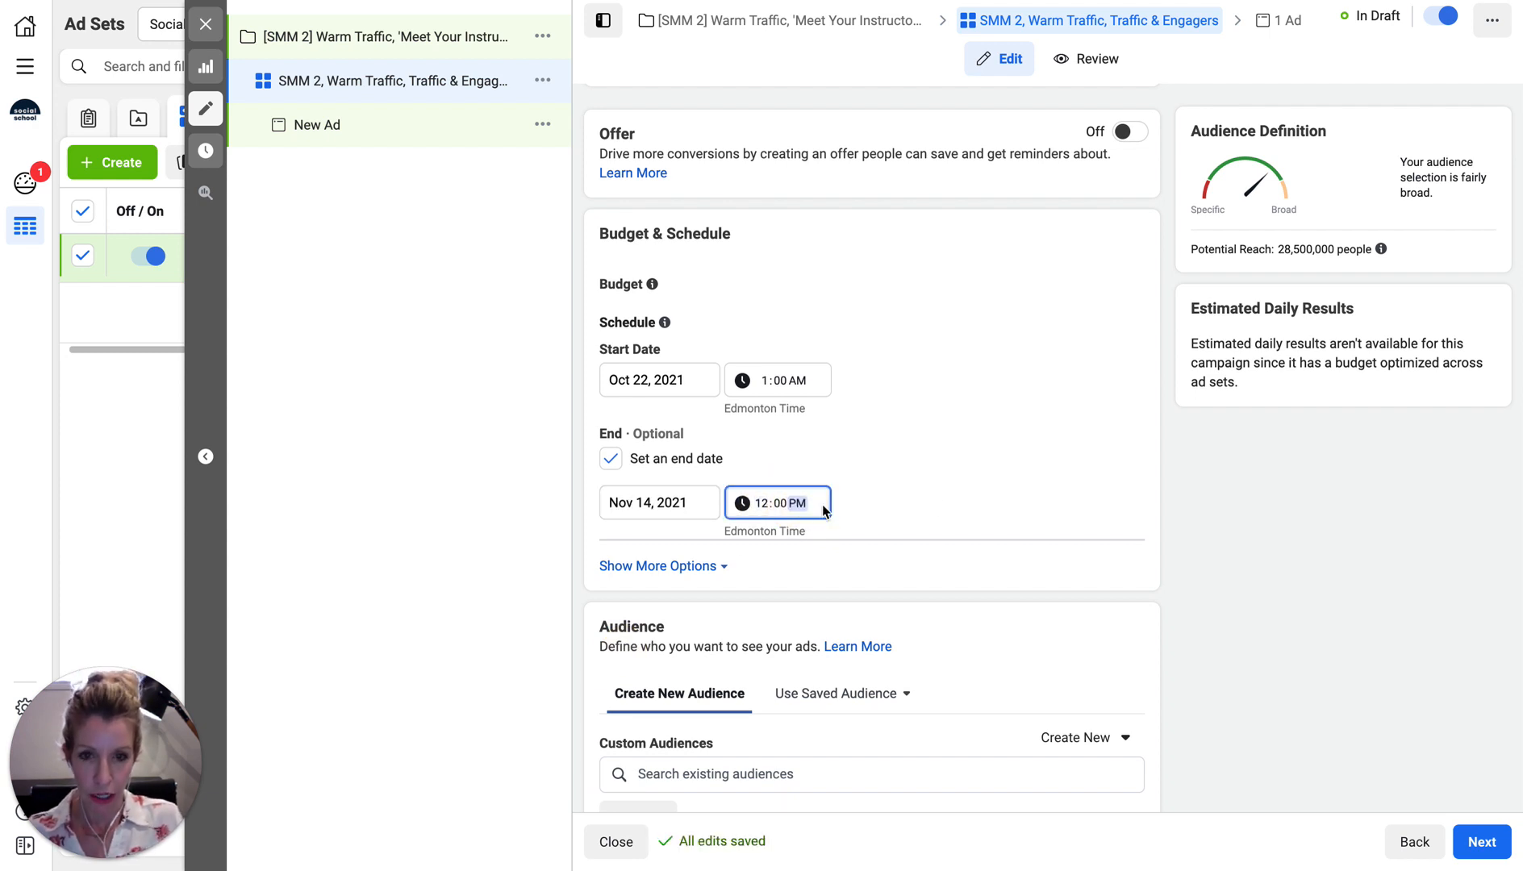
Add the custom audiences "HOT: Master List 08.2021" and "HOT: All Website Traffic, 90 days" to the ad set's new audience
{"action": "left_click", "coordinate": [942, 503]}
{"action": "scroll", "coordinate": [823, 562], "scroll_direction": "down", "scroll_amount": 1}
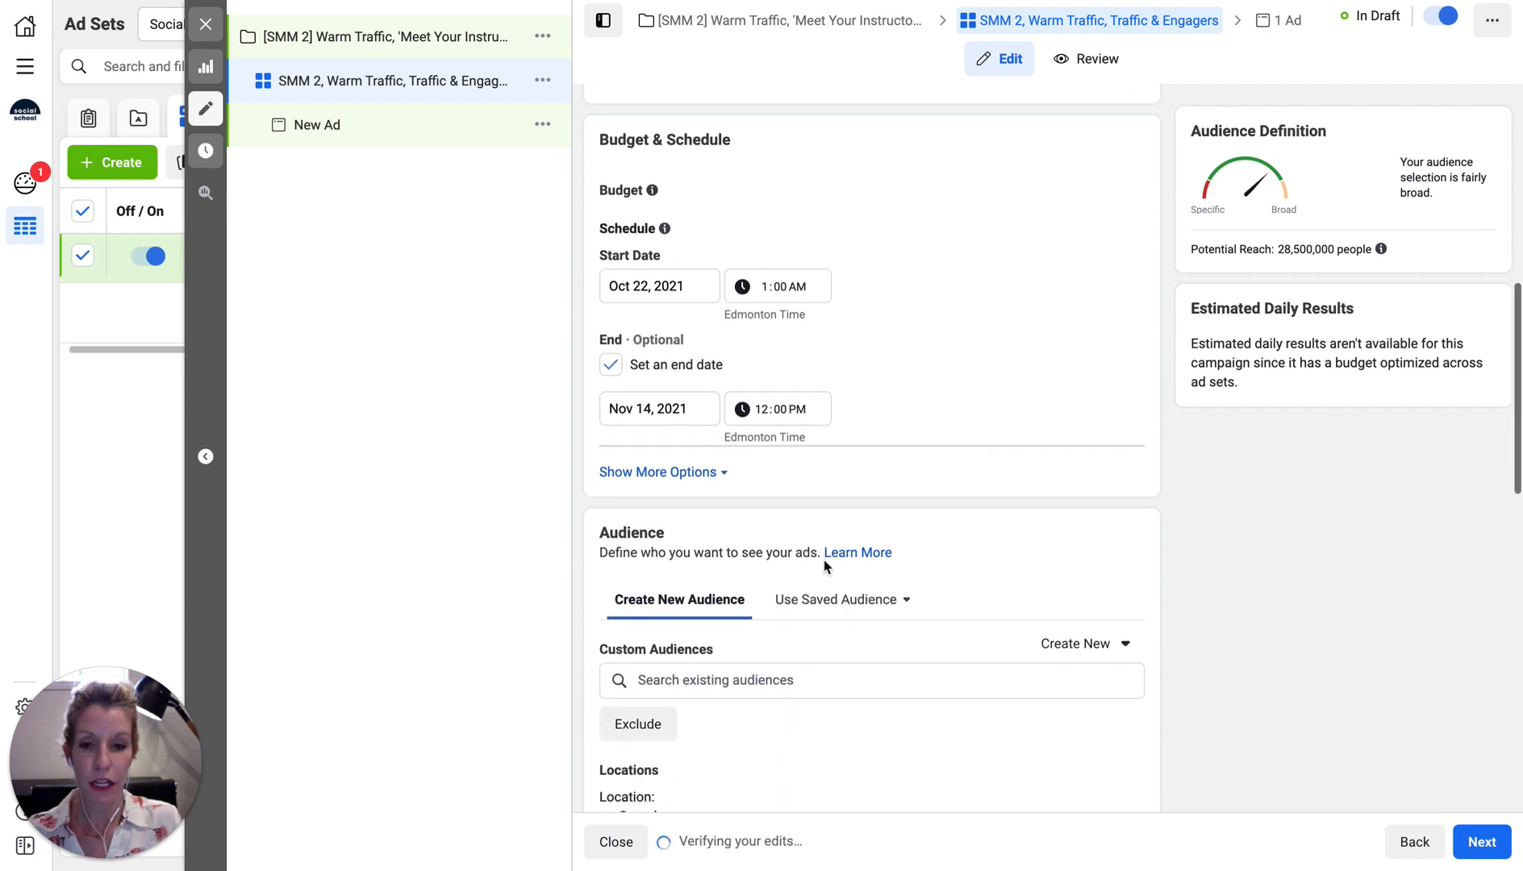
{"action": "scroll", "coordinate": [825, 567], "scroll_direction": "down", "scroll_amount": 1}
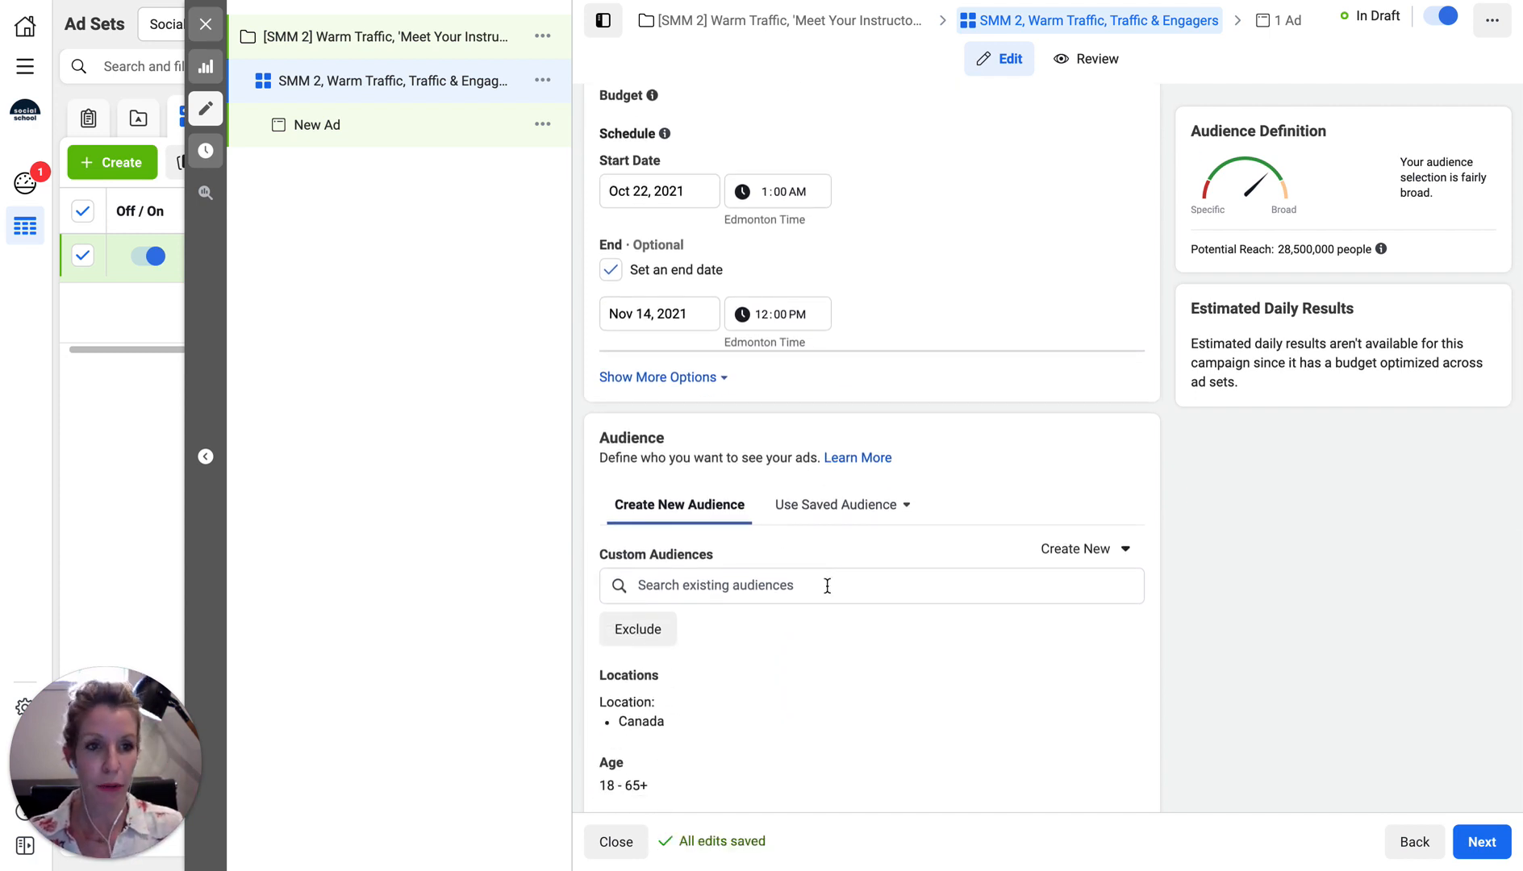
{"action": "scroll", "coordinate": [829, 586], "scroll_direction": "down", "scroll_amount": 2}
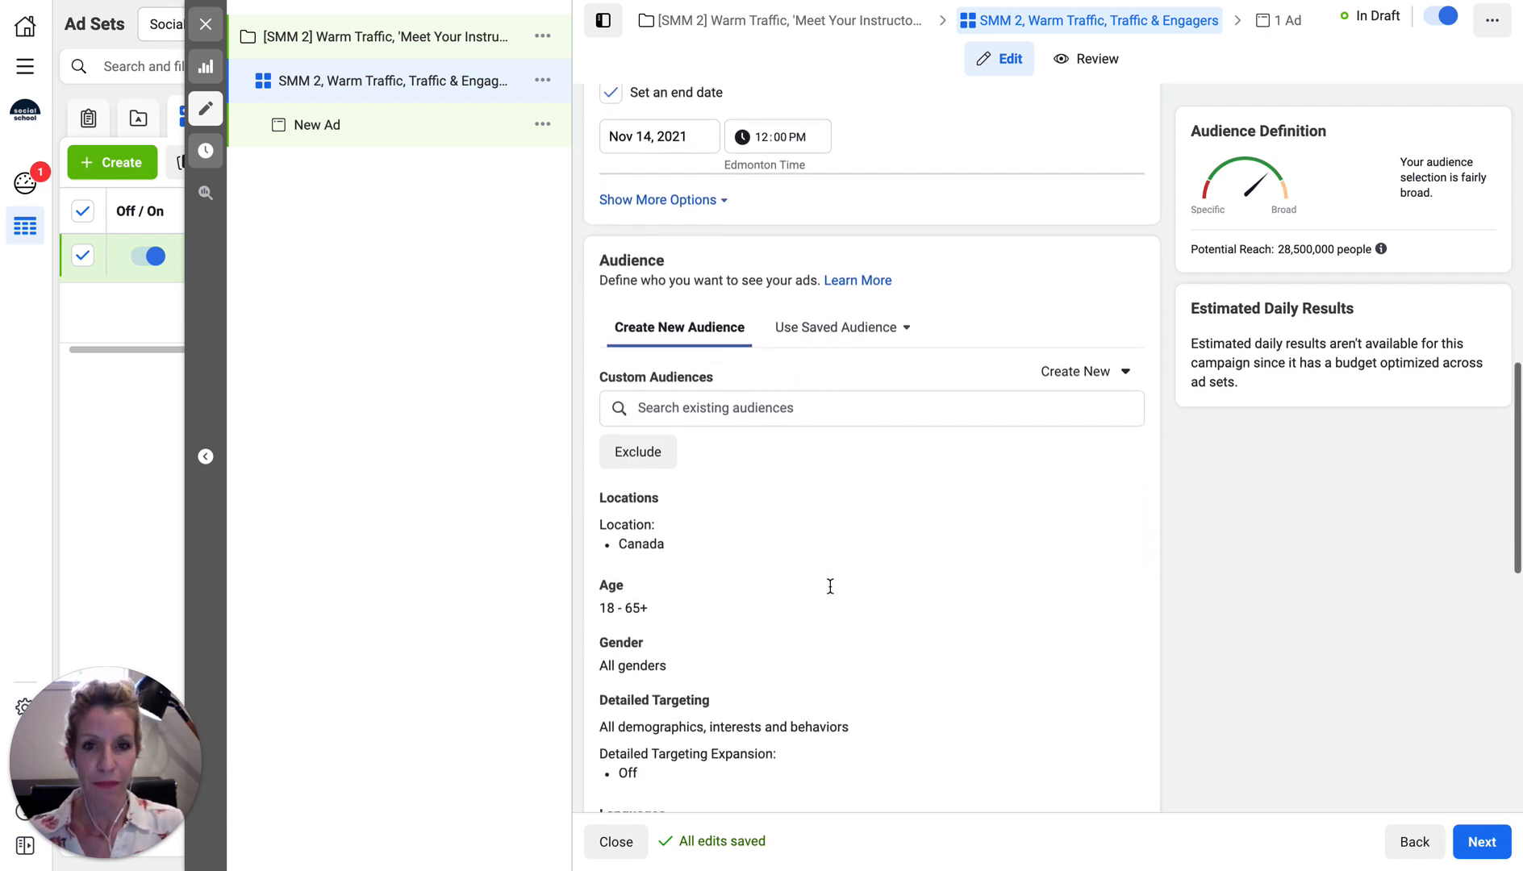
{"action": "scroll", "coordinate": [831, 586], "scroll_direction": "down", "scroll_amount": 2}
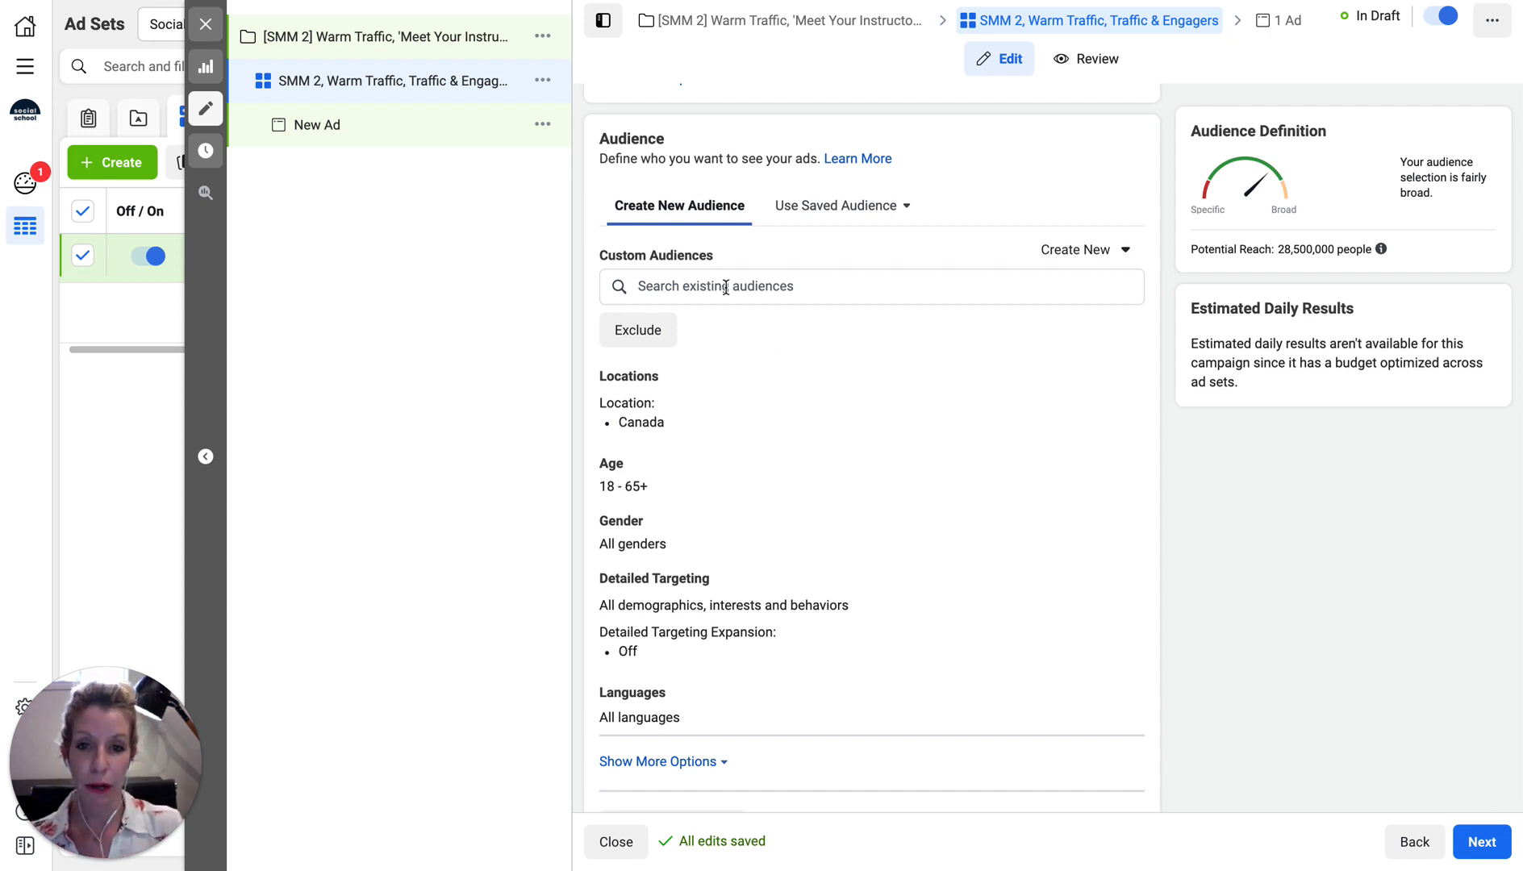
{"action": "left_click", "coordinate": [825, 201]}
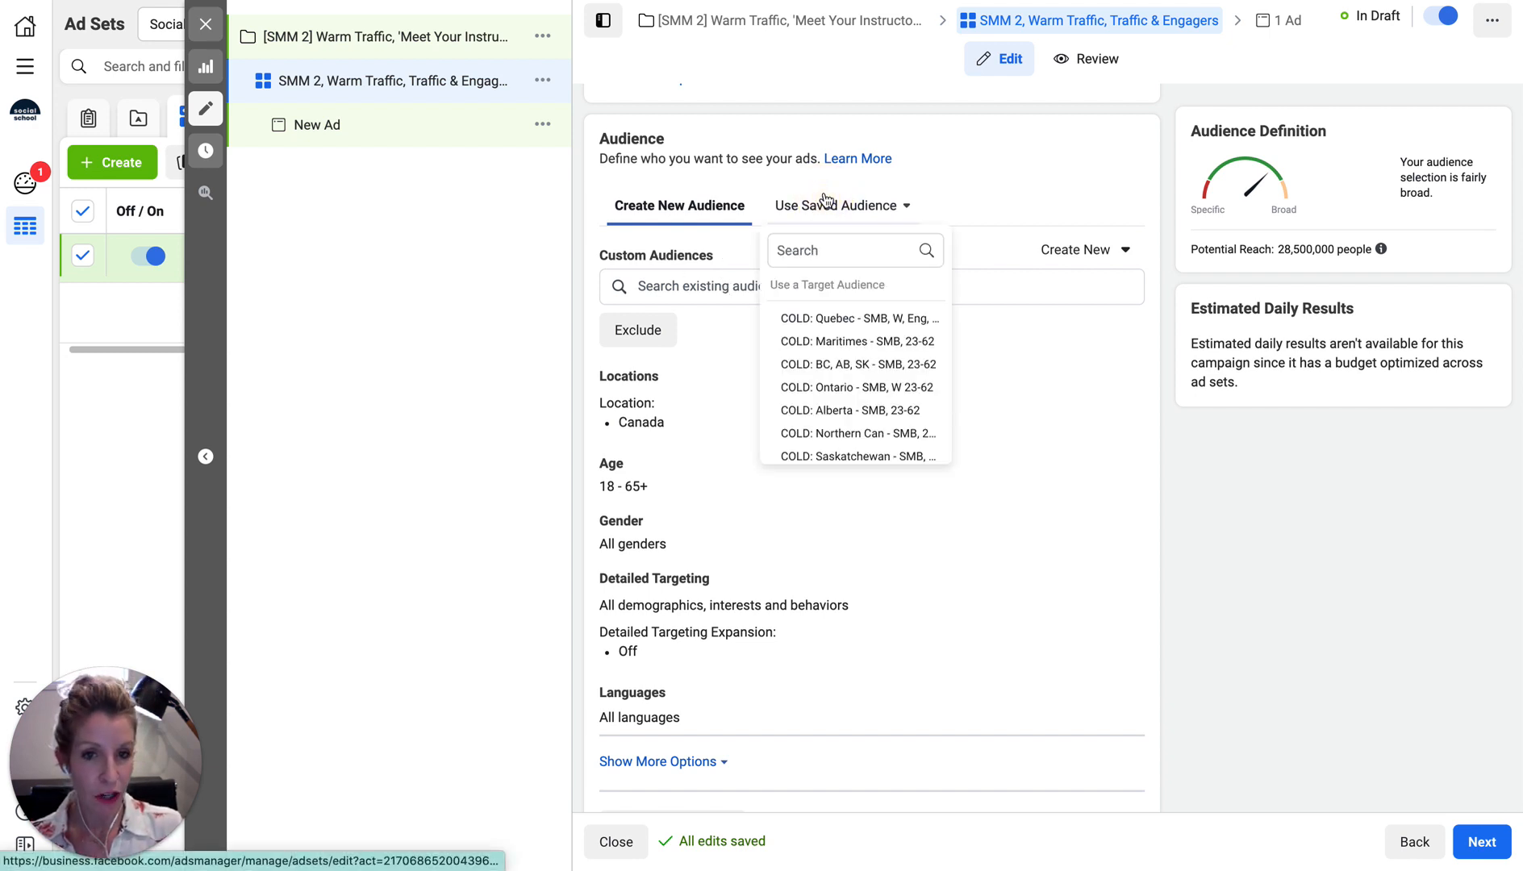
{"action": "left_click", "coordinate": [661, 208]}
{"action": "left_click", "coordinate": [685, 290]}
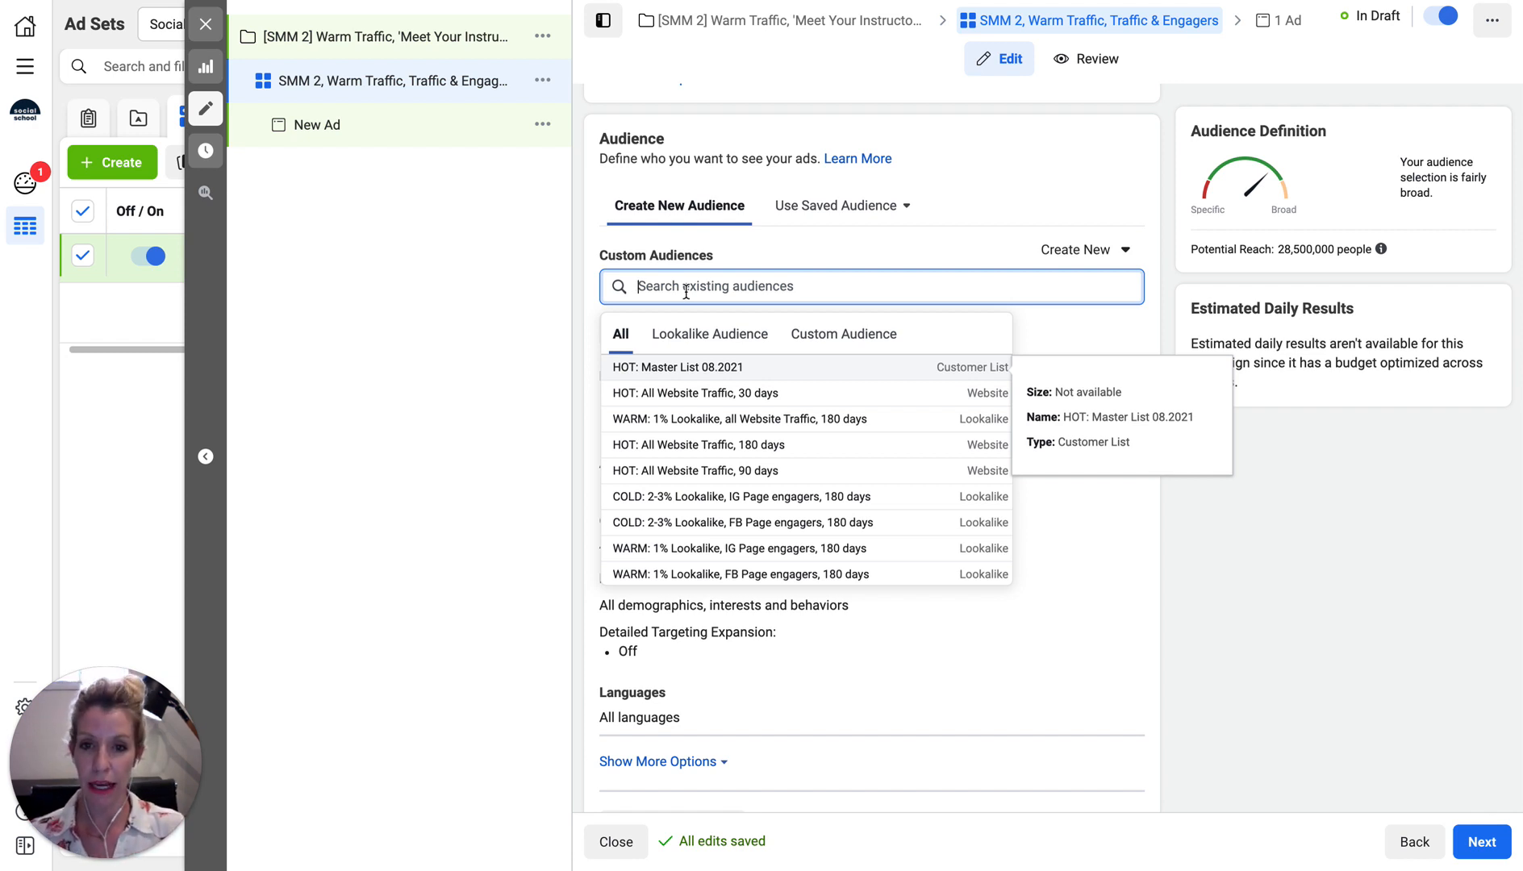
{"action": "left_click", "coordinate": [657, 370]}
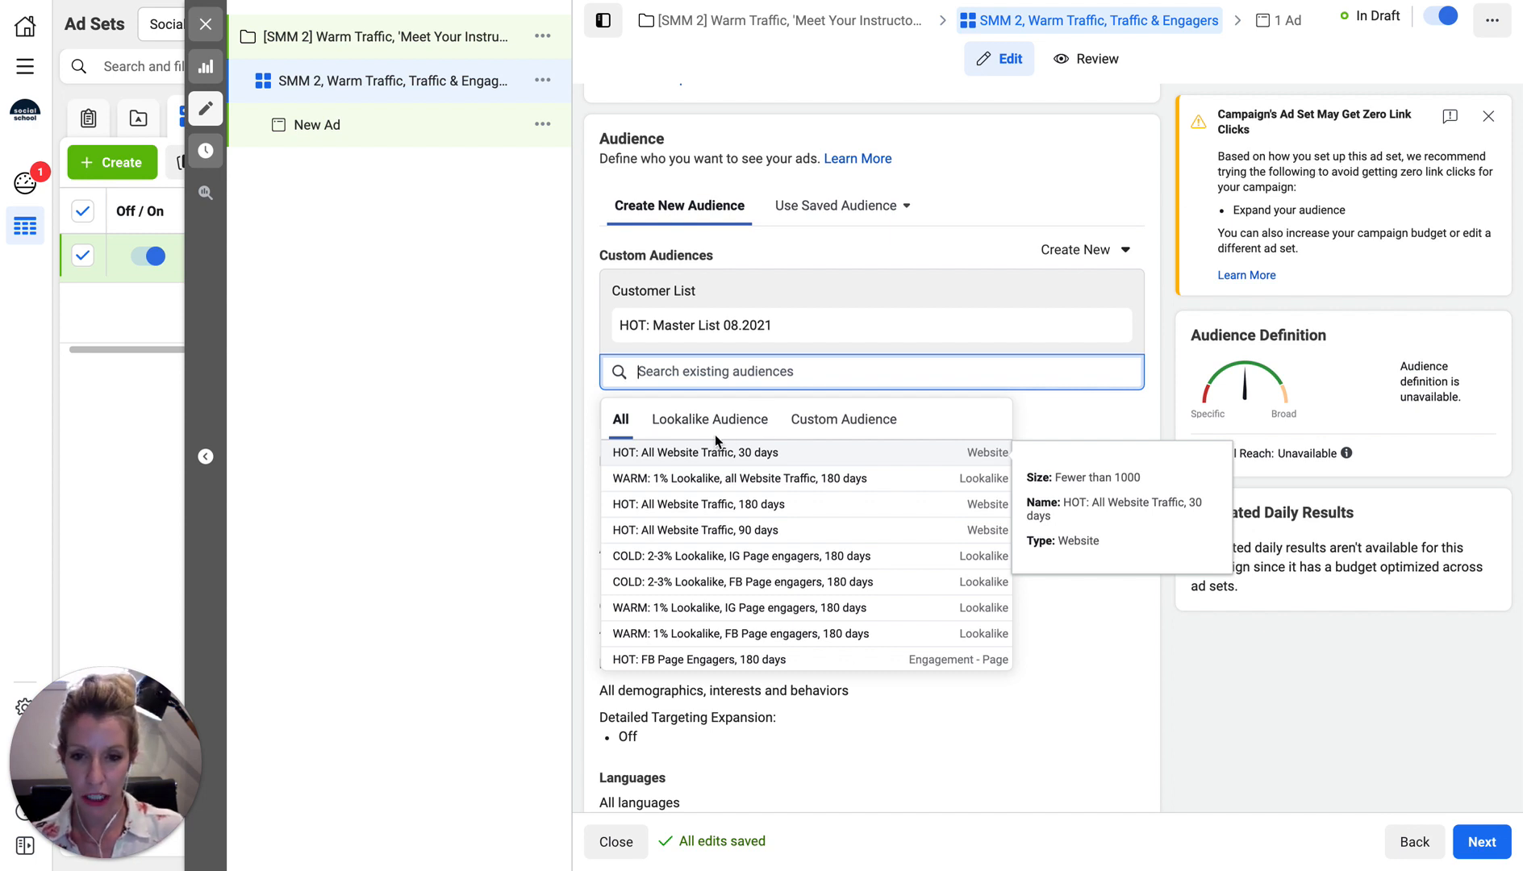
{"action": "left_click", "coordinate": [703, 536]}
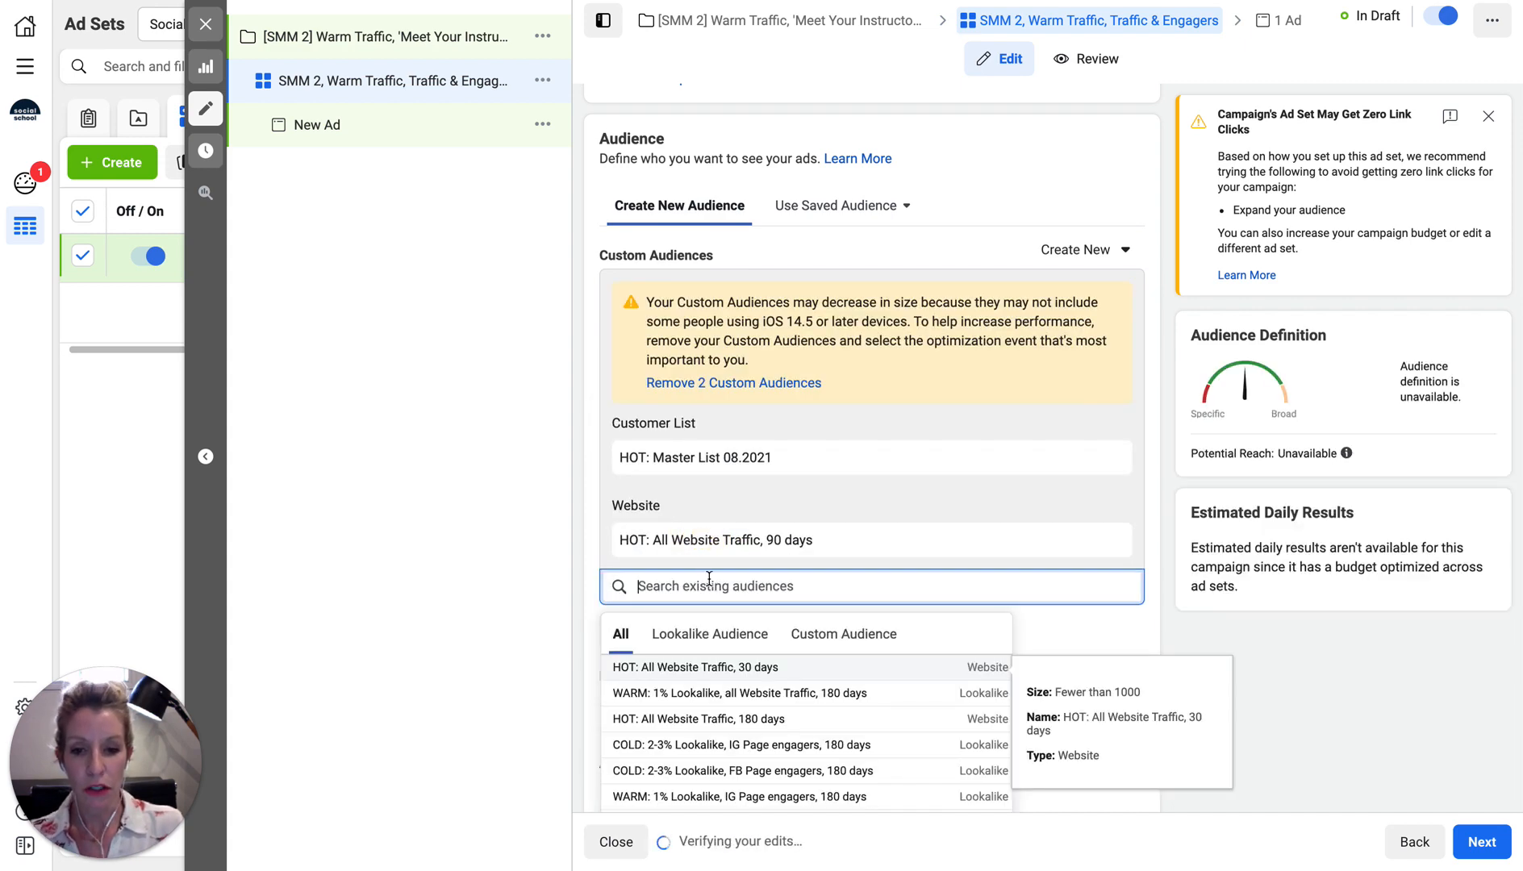
Add the custom audiences "HOT: FB Page Engagers, 180 days" and "HOT: IG Page Engagers, 180 days" to the ad set
{"action": "scroll", "coordinate": [720, 755], "scroll_direction": "down", "scroll_amount": 1}
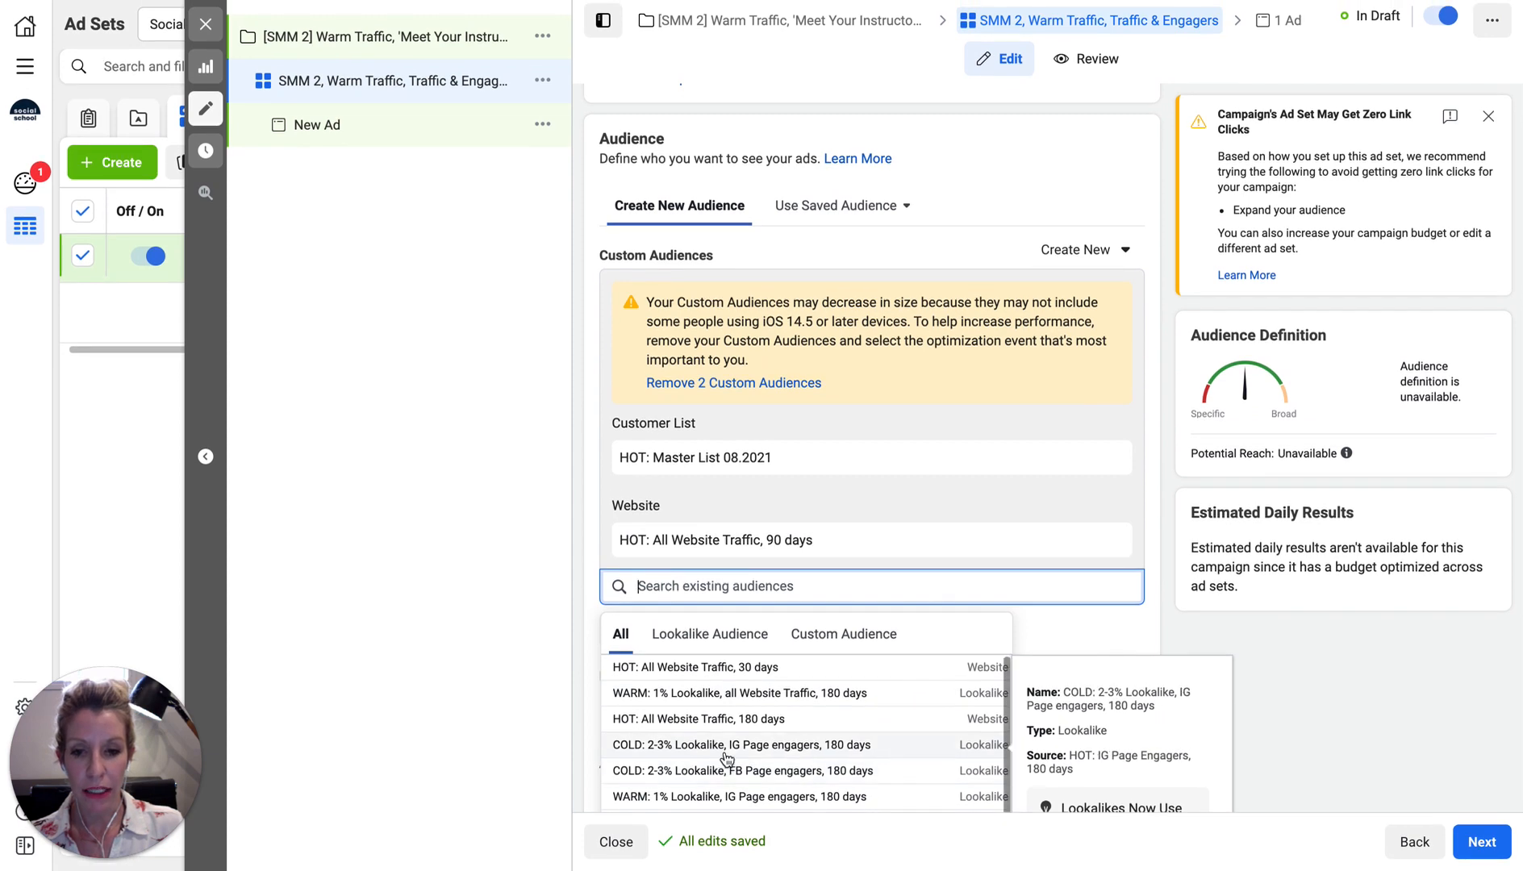
{"action": "scroll", "coordinate": [726, 757], "scroll_direction": "down", "scroll_amount": 2}
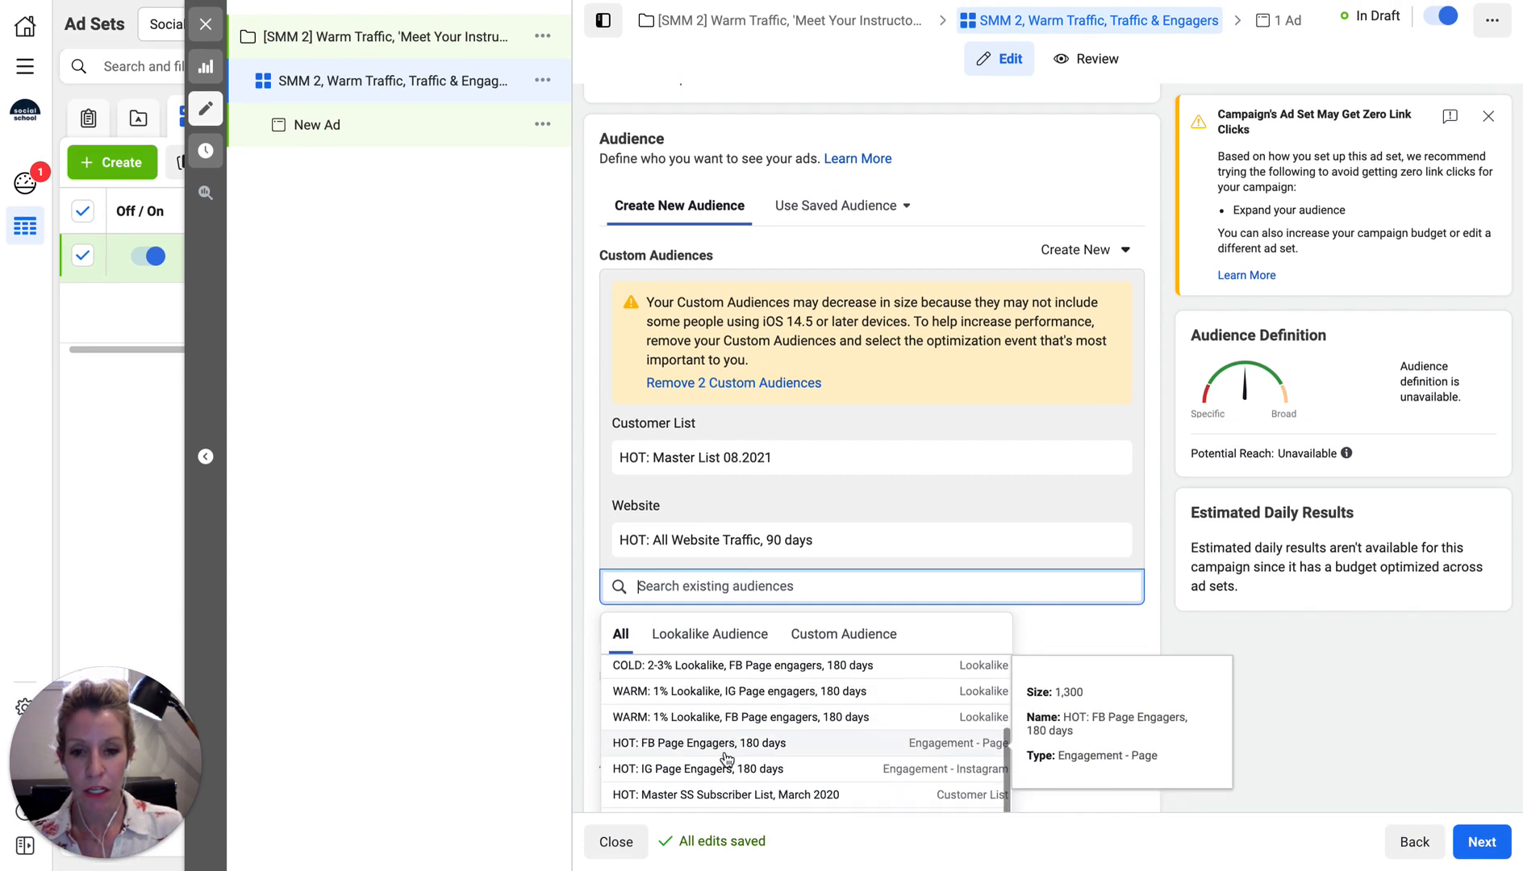
{"action": "left_click", "coordinate": [703, 744]}
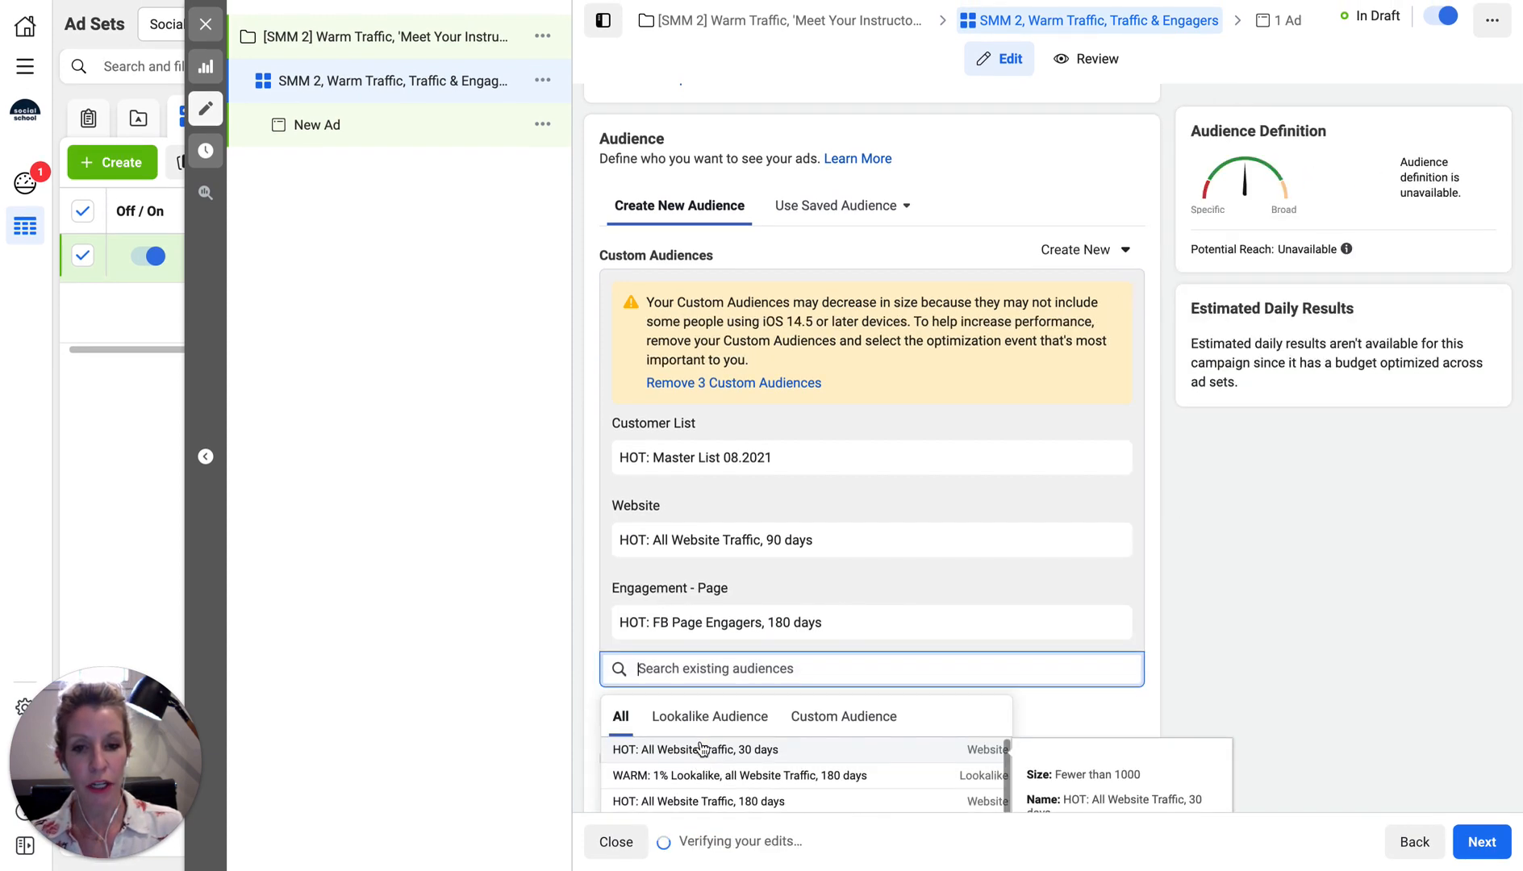
{"action": "scroll", "coordinate": [727, 767], "scroll_direction": "down", "scroll_amount": 3}
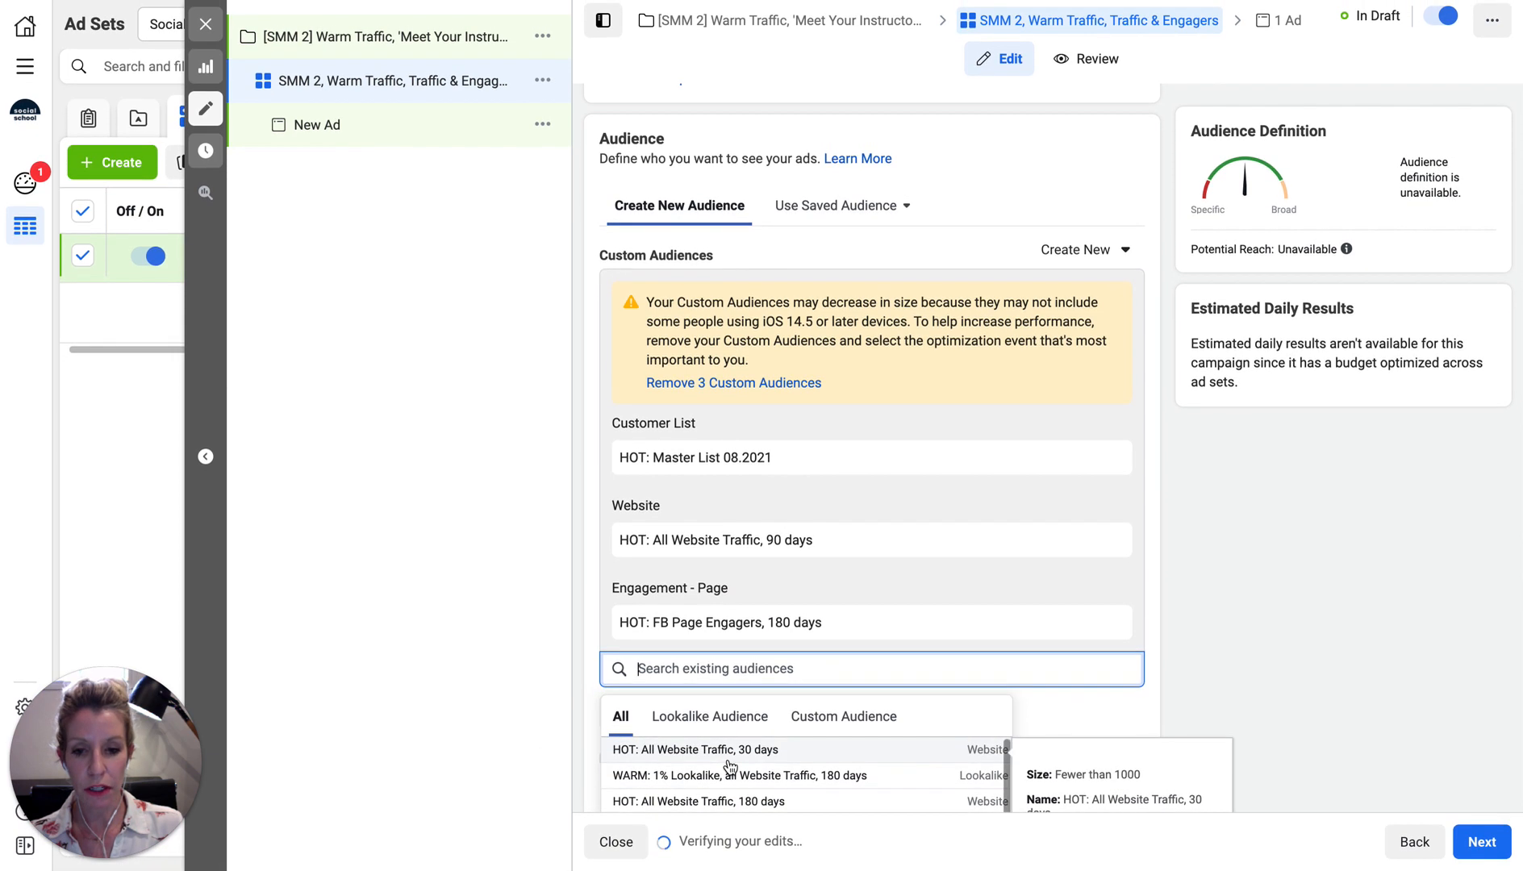
{"action": "scroll", "coordinate": [726, 771], "scroll_direction": "up", "scroll_amount": 2}
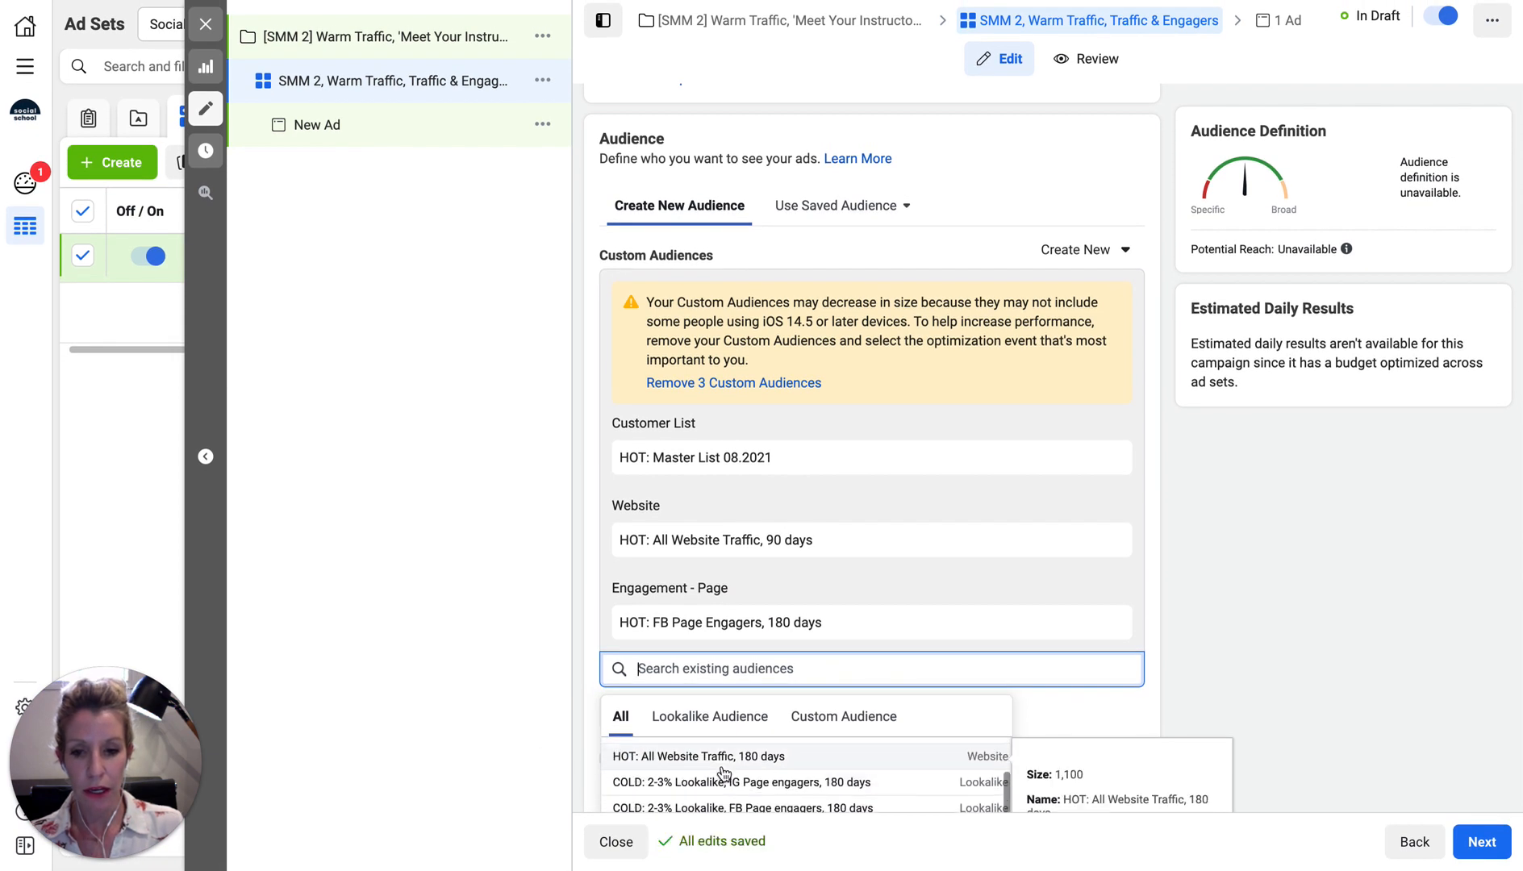
{"action": "scroll", "coordinate": [705, 778], "scroll_direction": "up", "scroll_amount": 1}
{"action": "scroll", "coordinate": [705, 779], "scroll_direction": "down", "scroll_amount": 3}
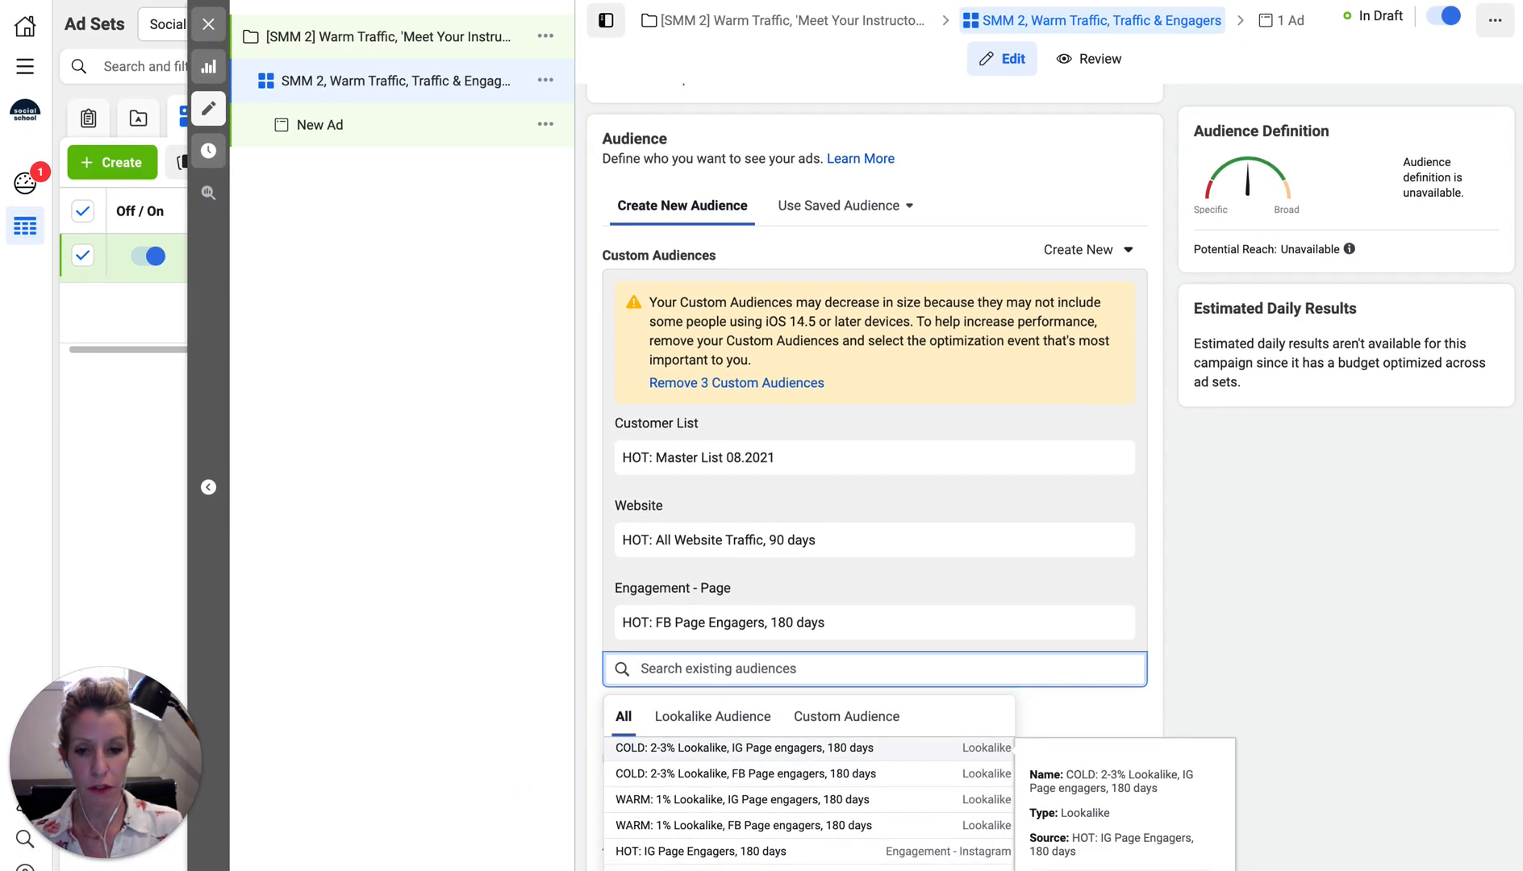
{"action": "left_click", "coordinate": [633, 853]}
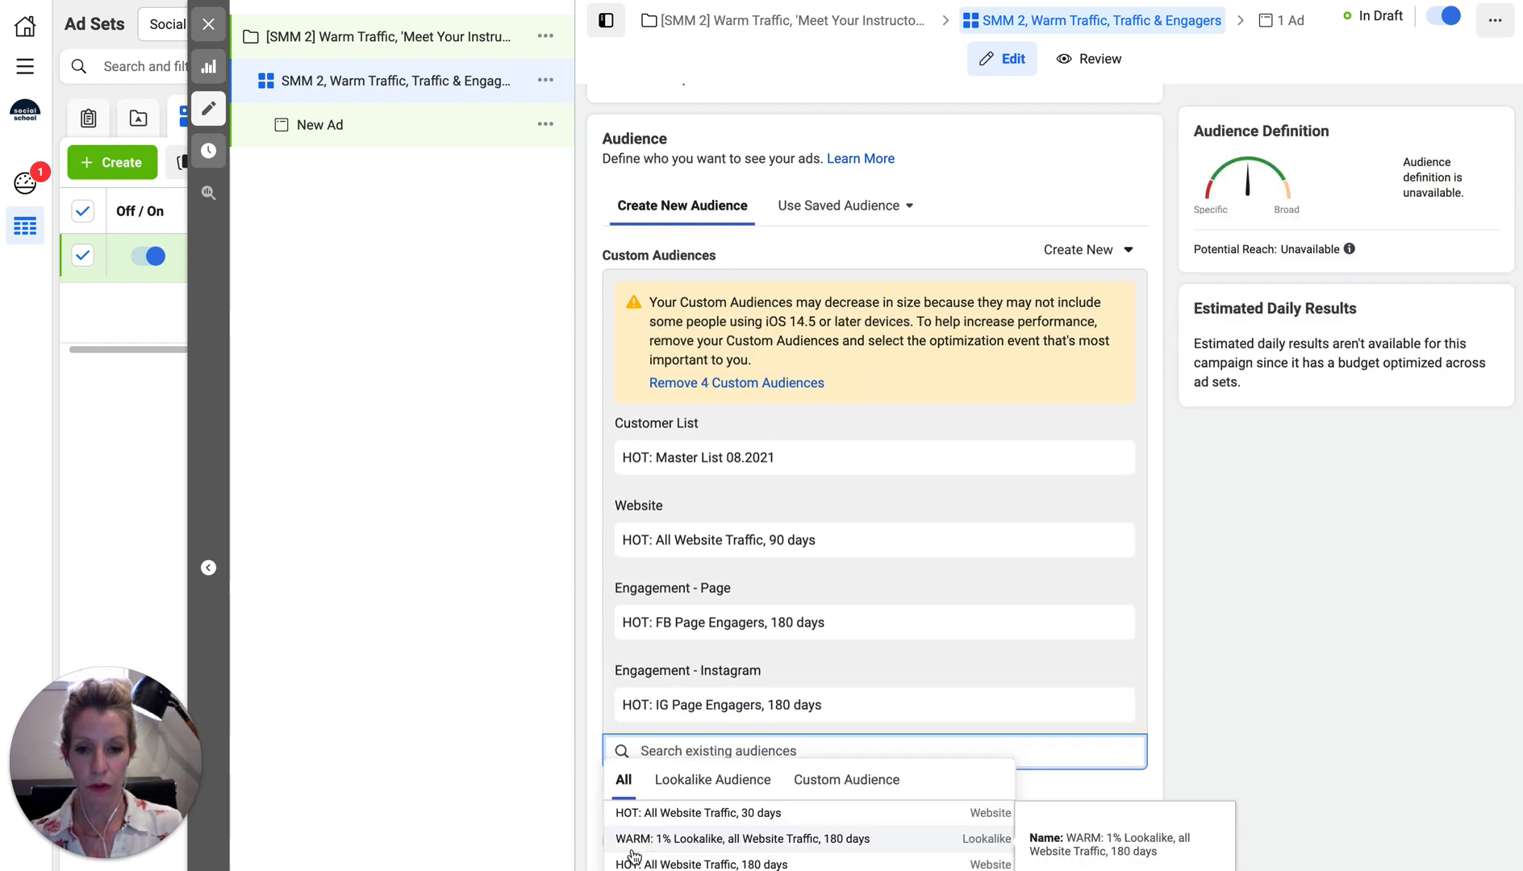
{"action": "left_click", "coordinate": [503, 744]}
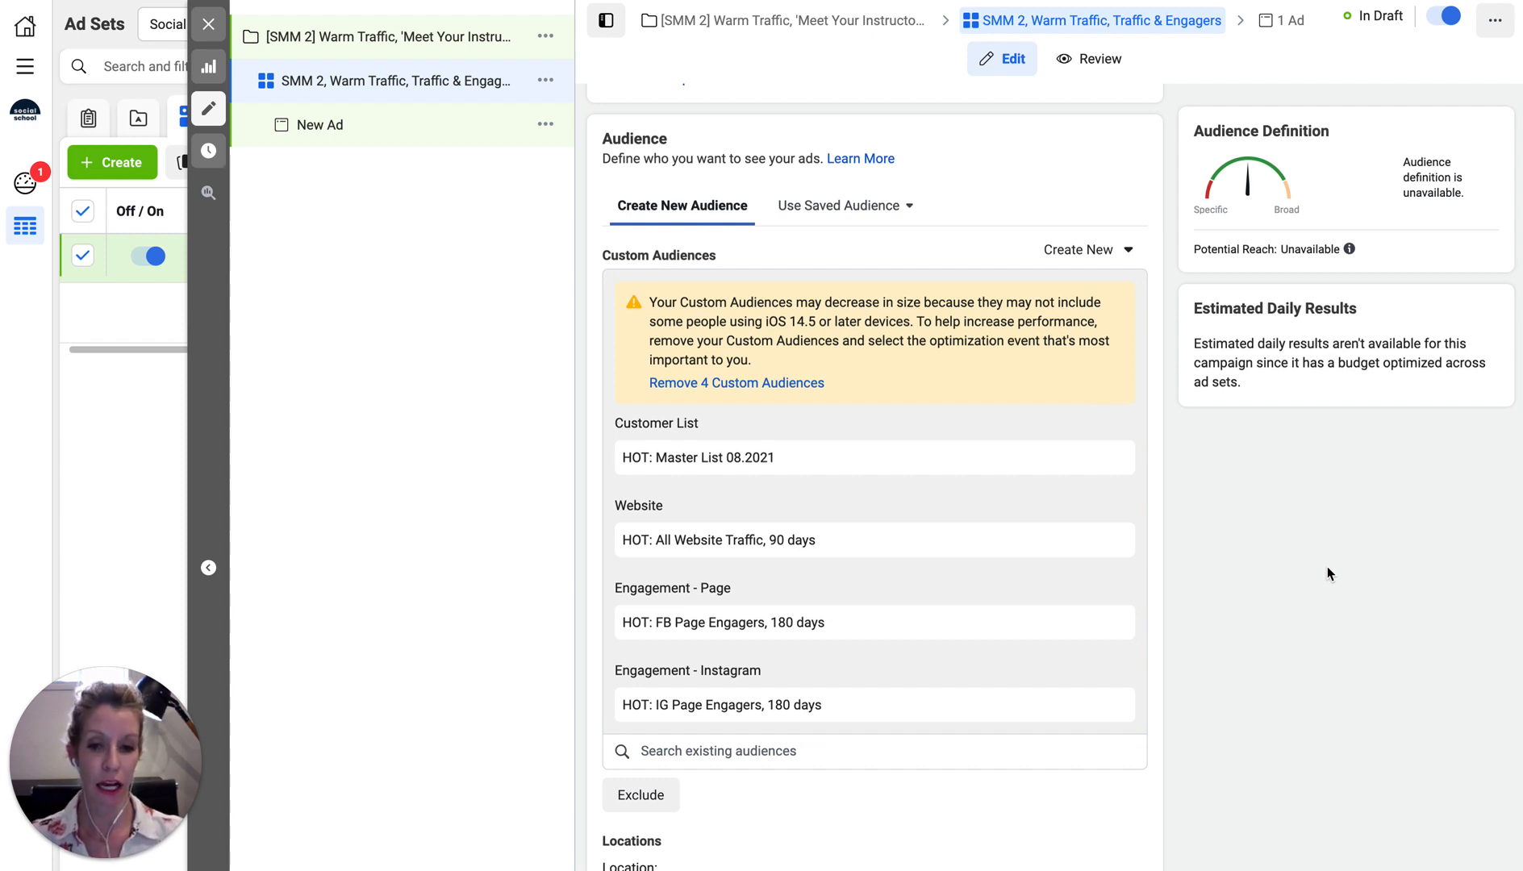
Open the exclusion field for the ad set's custom audiences
{"action": "scroll", "coordinate": [1318, 528], "scroll_direction": "down", "scroll_amount": 2}
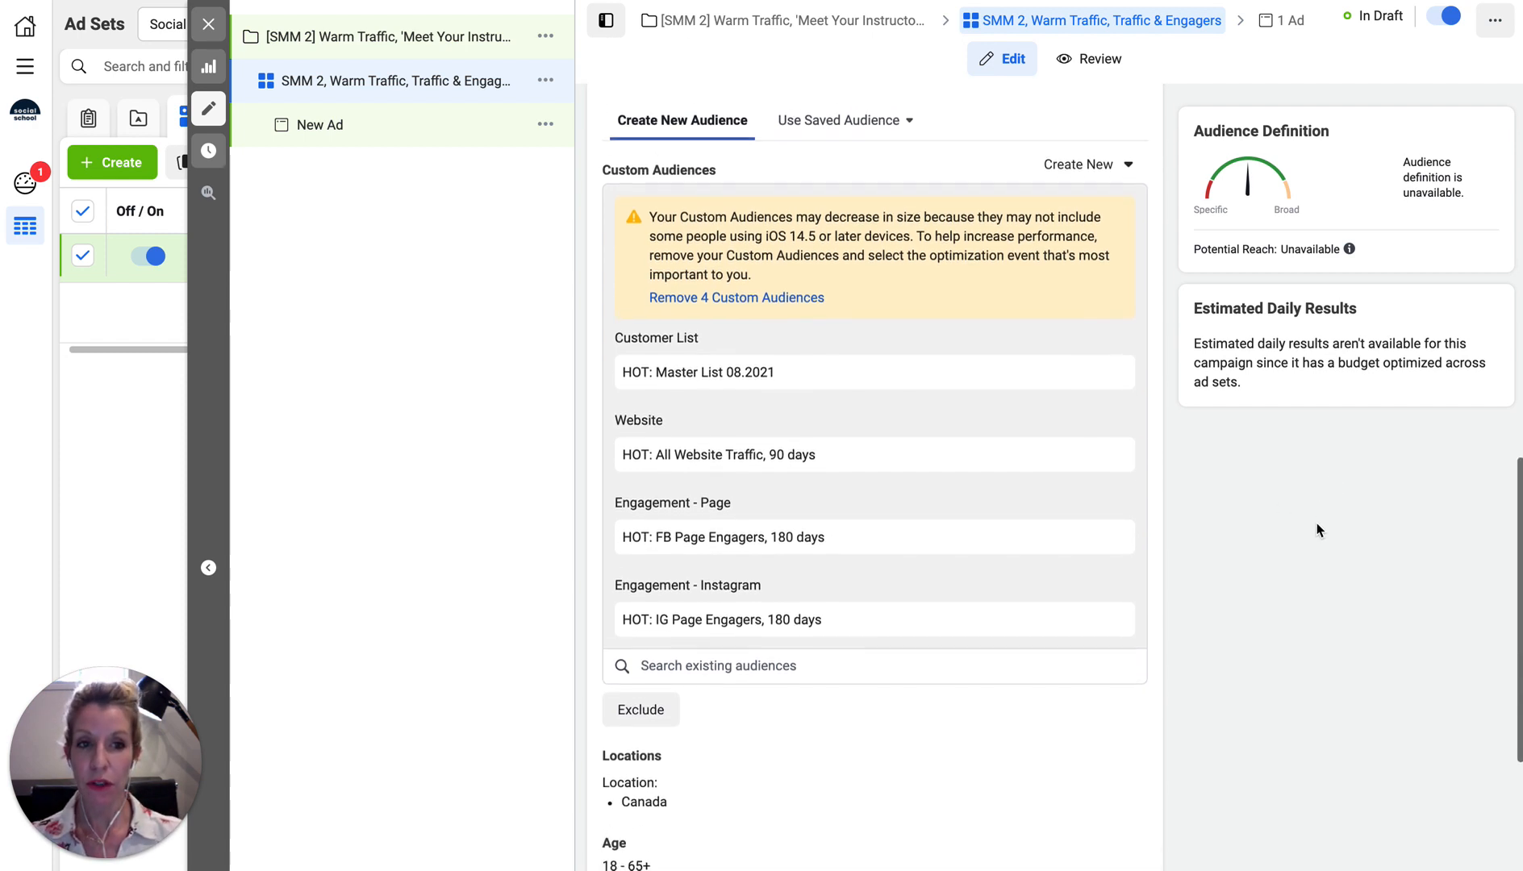
{"action": "scroll", "coordinate": [1316, 528], "scroll_direction": "down", "scroll_amount": 2}
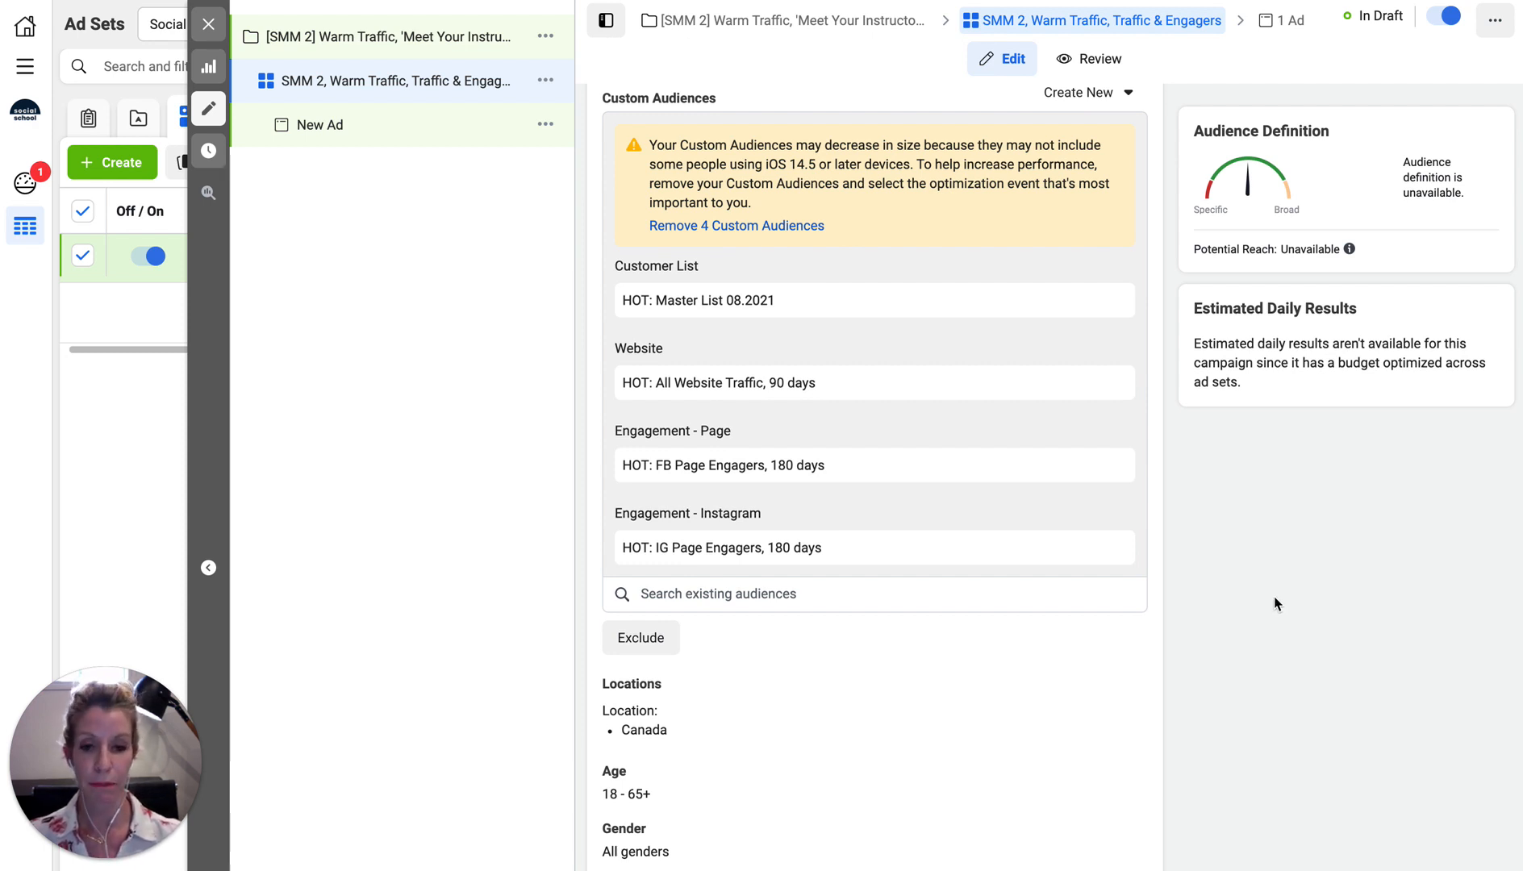
{"action": "scroll", "coordinate": [1275, 596], "scroll_direction": "down", "scroll_amount": 2}
{"action": "scroll", "coordinate": [1274, 597], "scroll_direction": "down", "scroll_amount": 1}
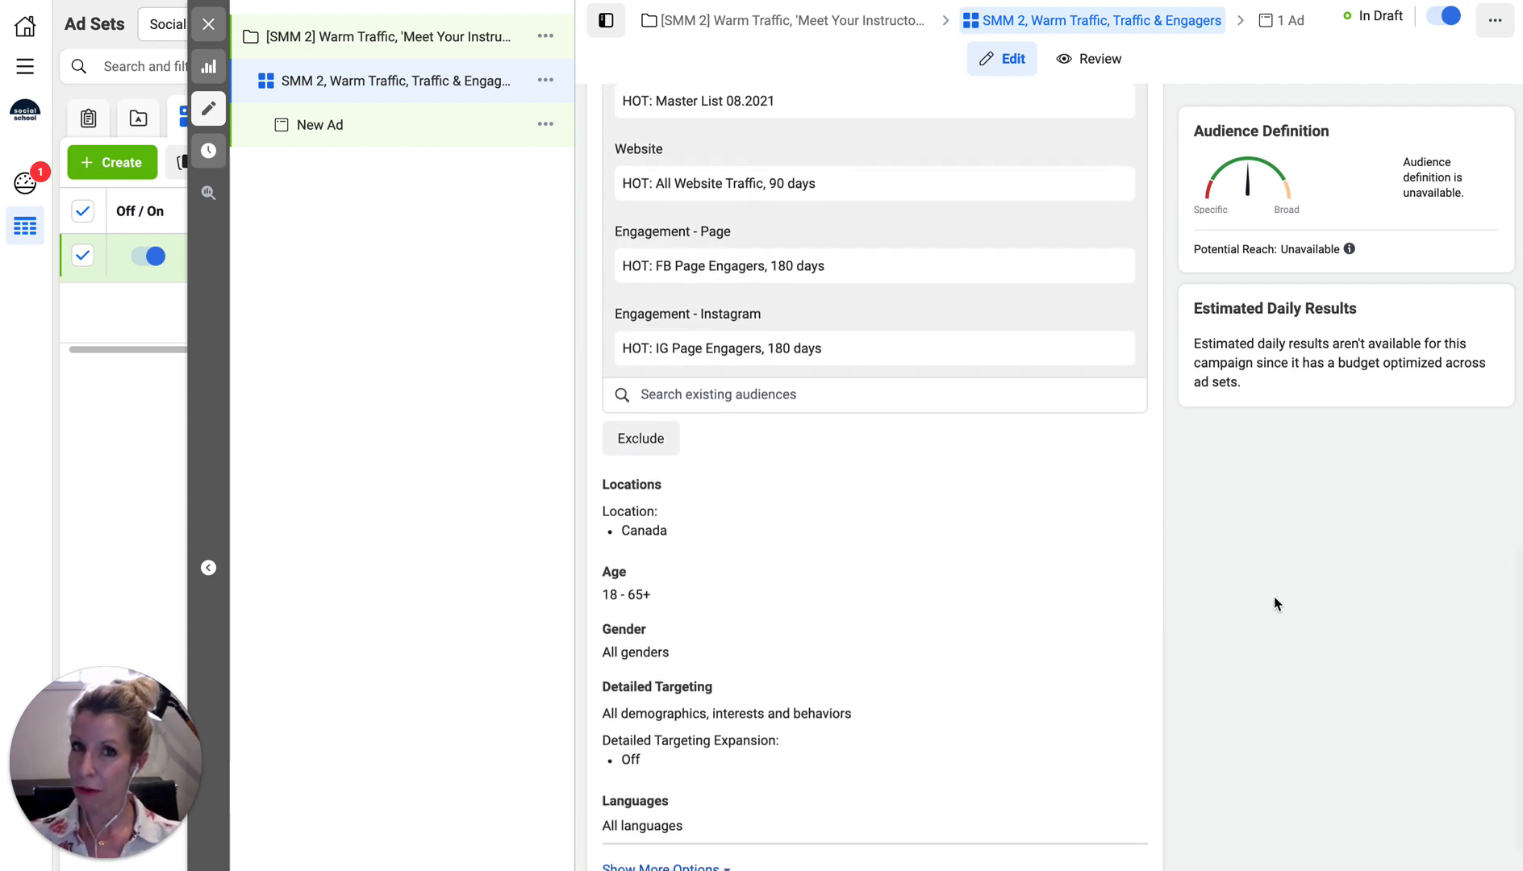
{"action": "scroll", "coordinate": [1275, 598], "scroll_direction": "down", "scroll_amount": 1}
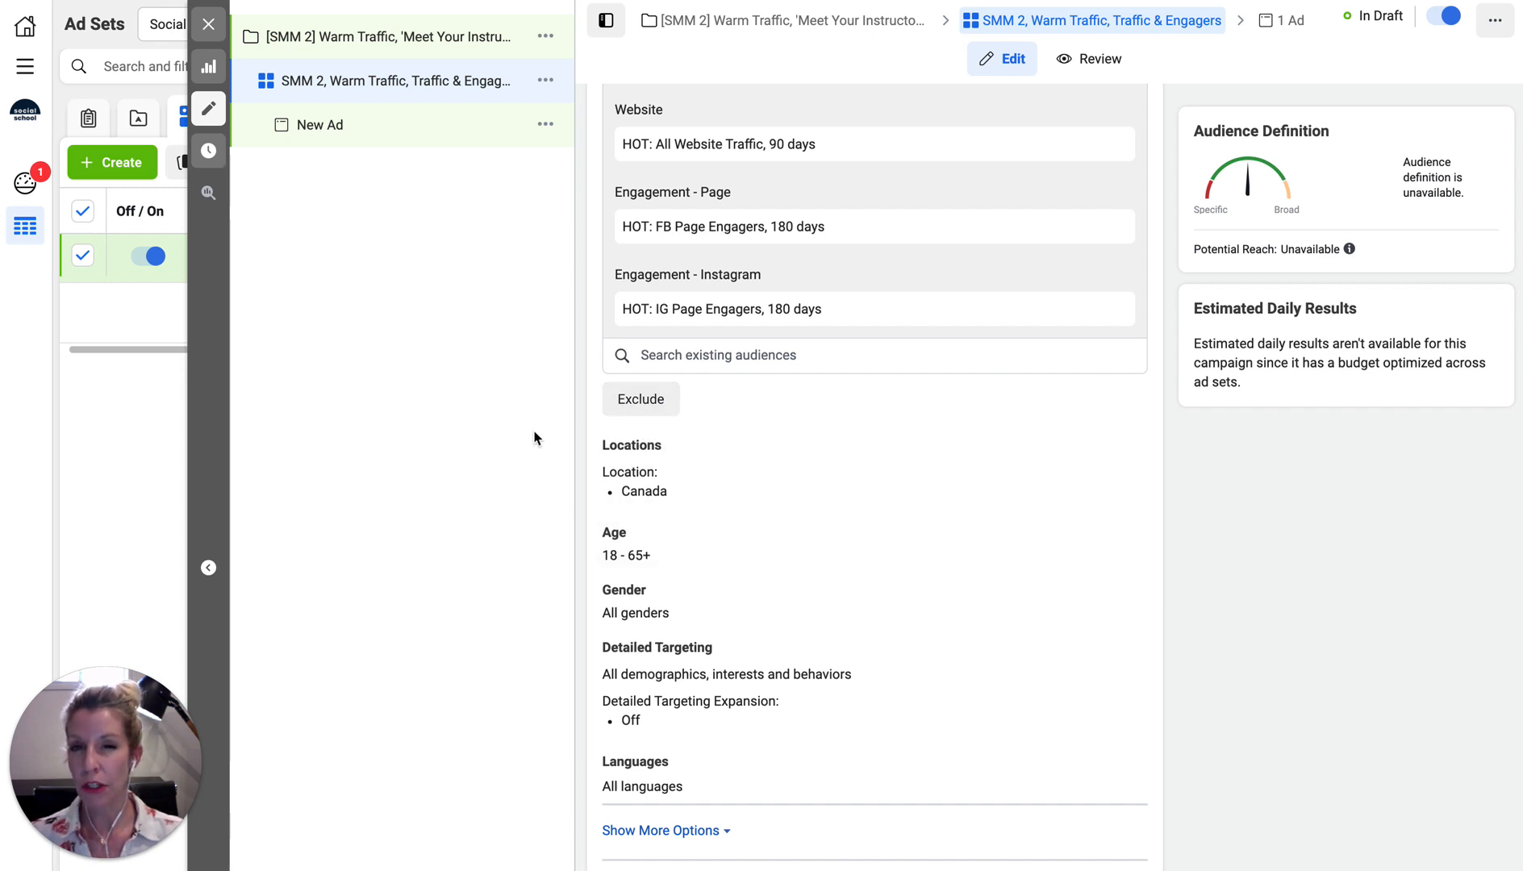
{"action": "left_click", "coordinate": [631, 408]}
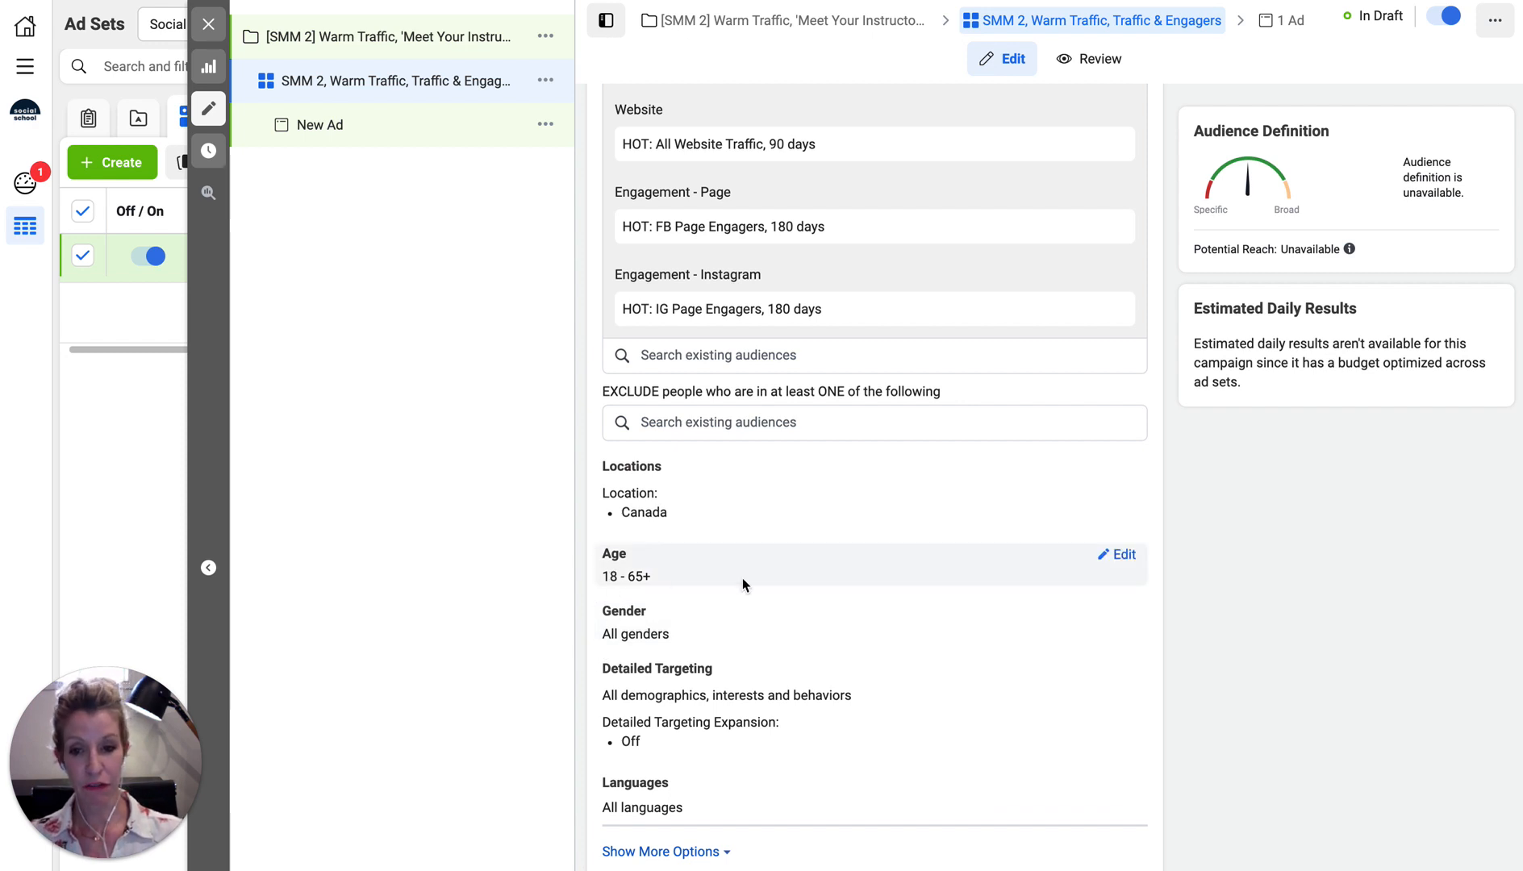
Set the audience's age range to 21 through 63
{"action": "left_click", "coordinate": [1123, 555]}
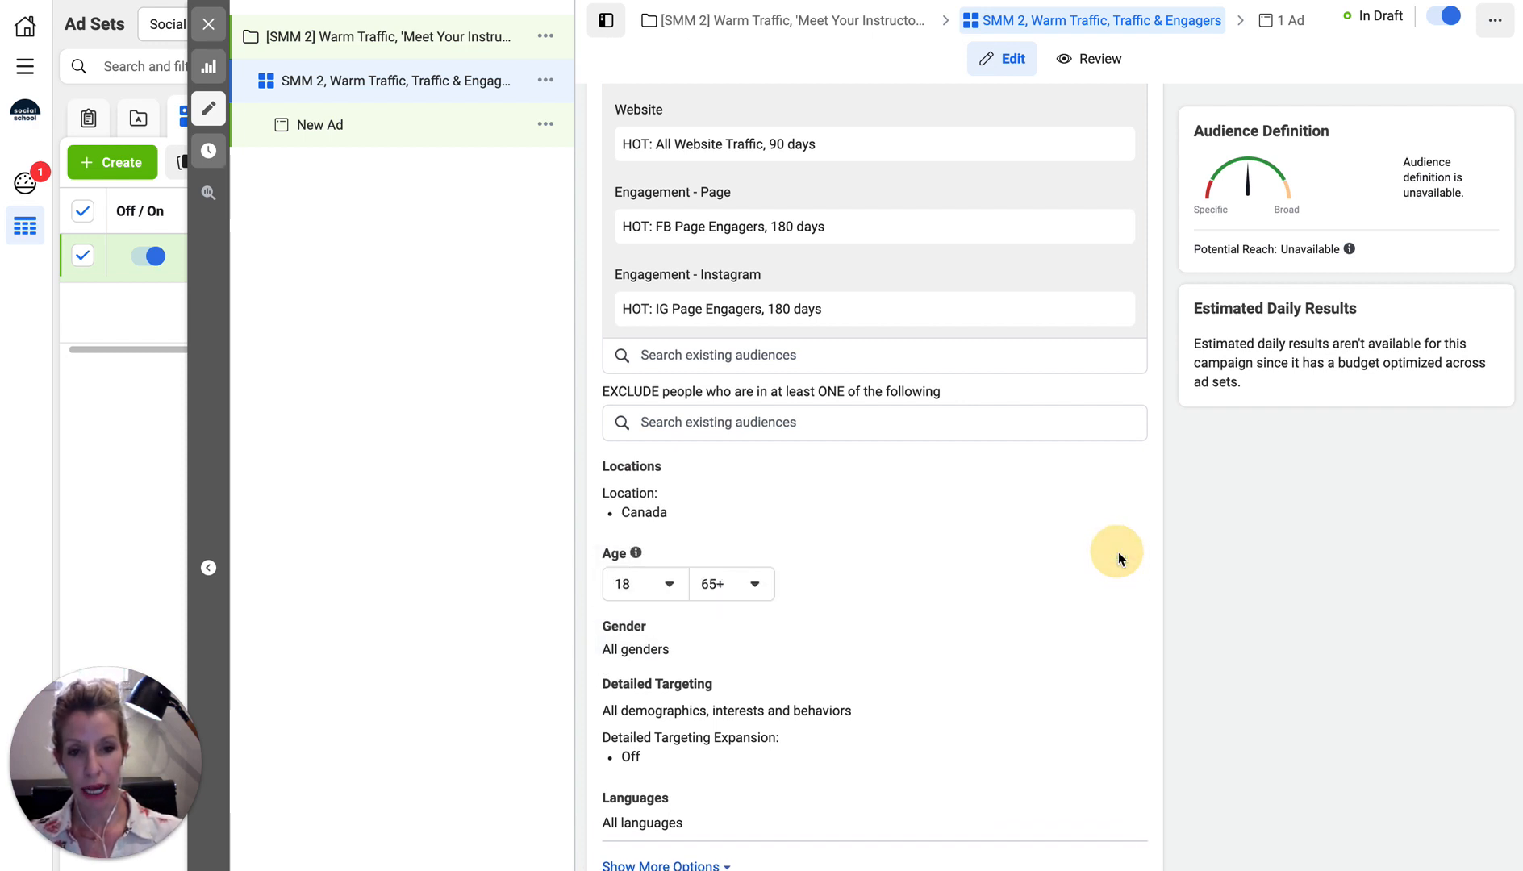
{"action": "left_click", "coordinate": [654, 581]}
{"action": "scroll", "coordinate": [629, 827], "scroll_direction": "down", "scroll_amount": 2}
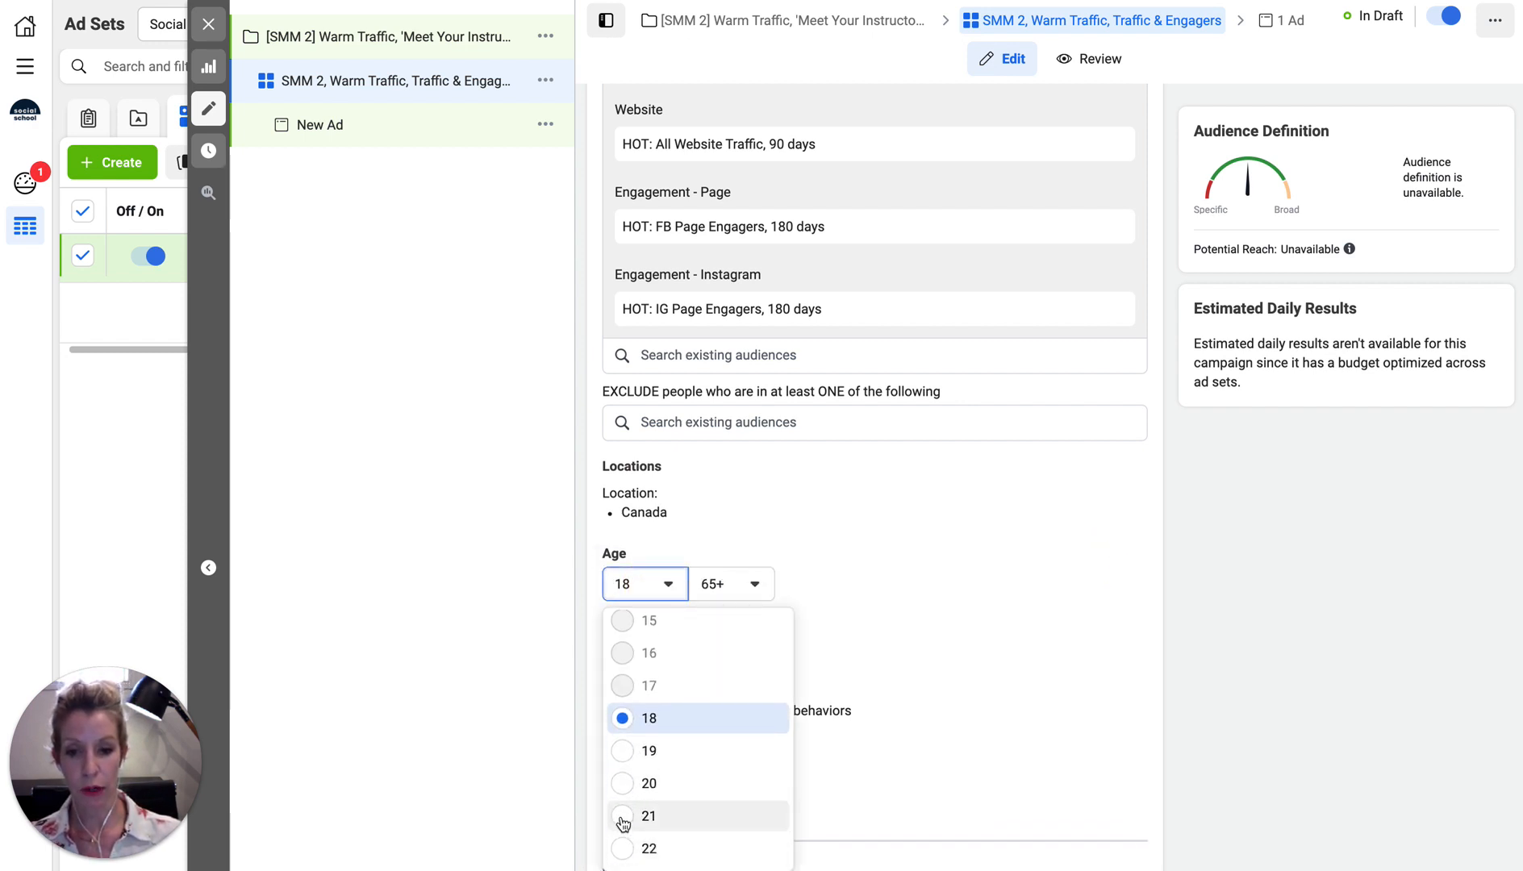
{"action": "left_click", "coordinate": [698, 815]}
{"action": "left_click", "coordinate": [717, 586]}
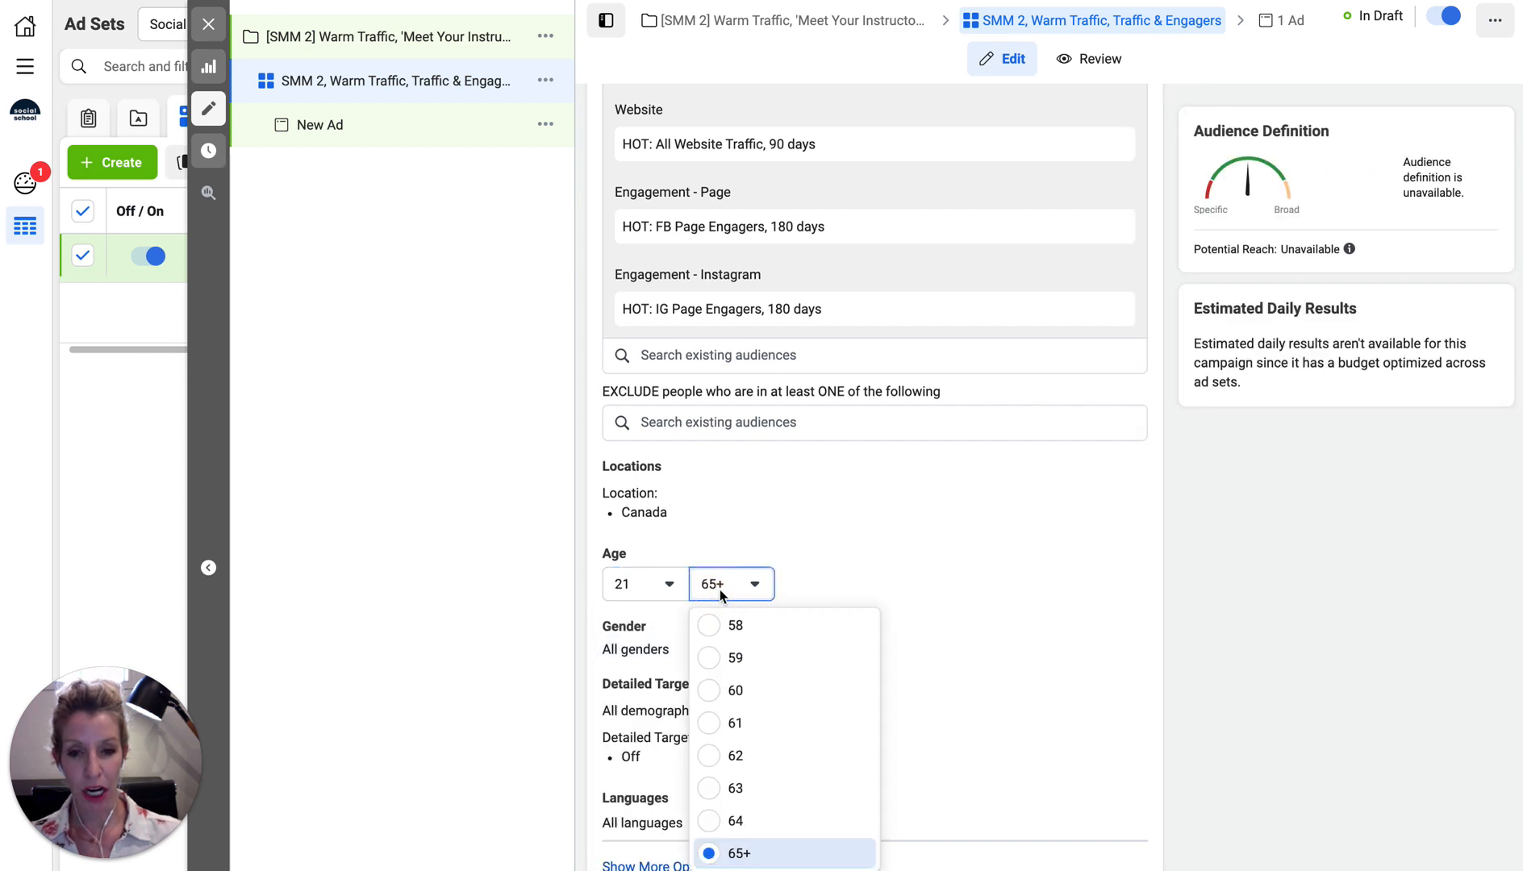
{"action": "left_click", "coordinate": [713, 789]}
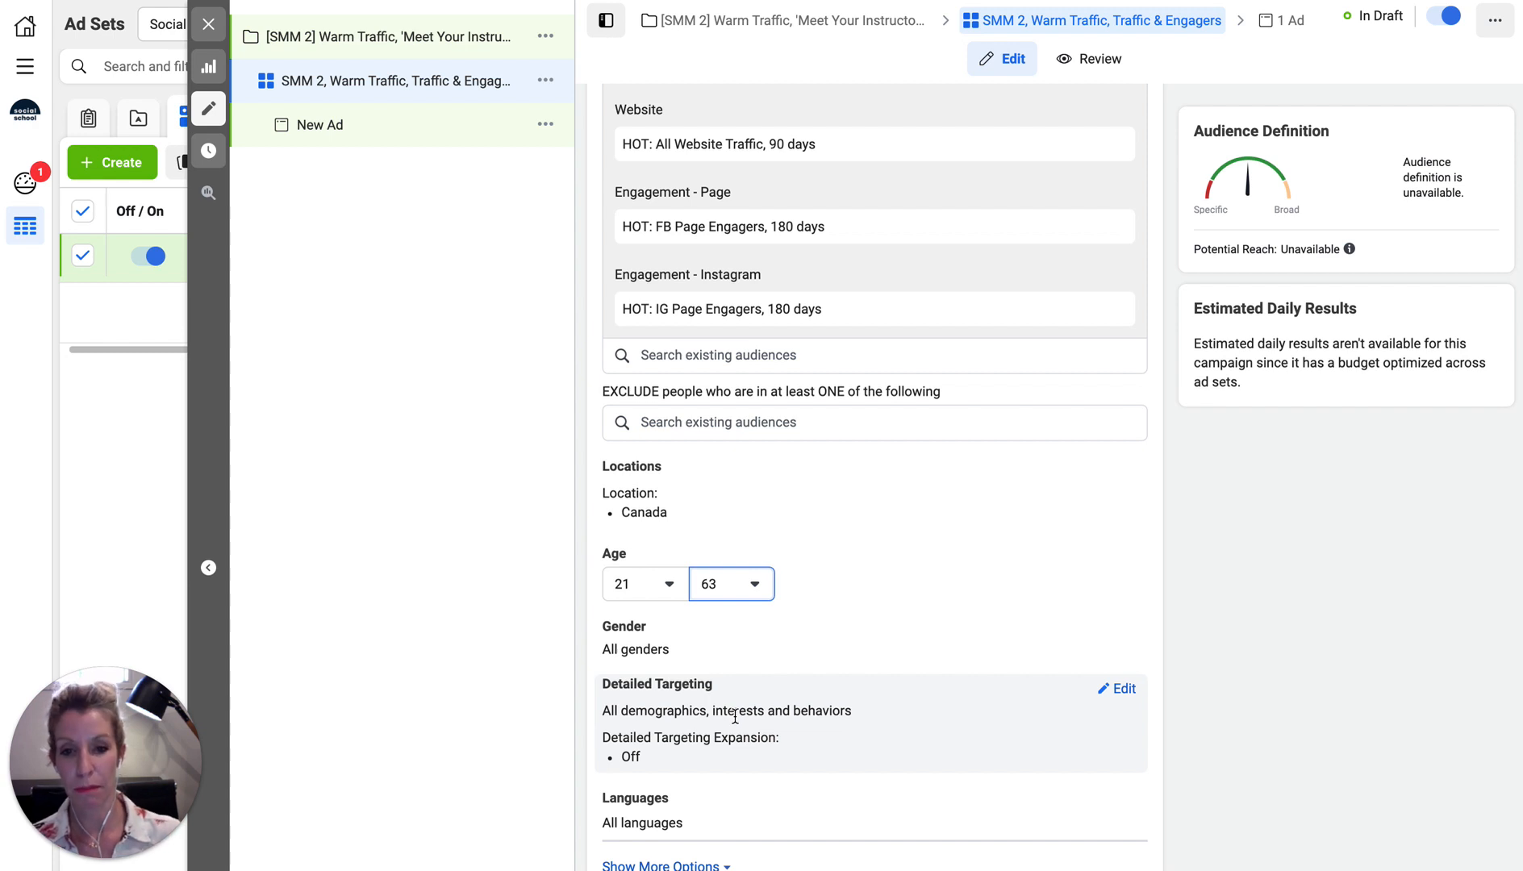
Keep automatic placements for the ad set and continue to the ad
{"action": "scroll", "coordinate": [877, 634], "scroll_direction": "down", "scroll_amount": 2}
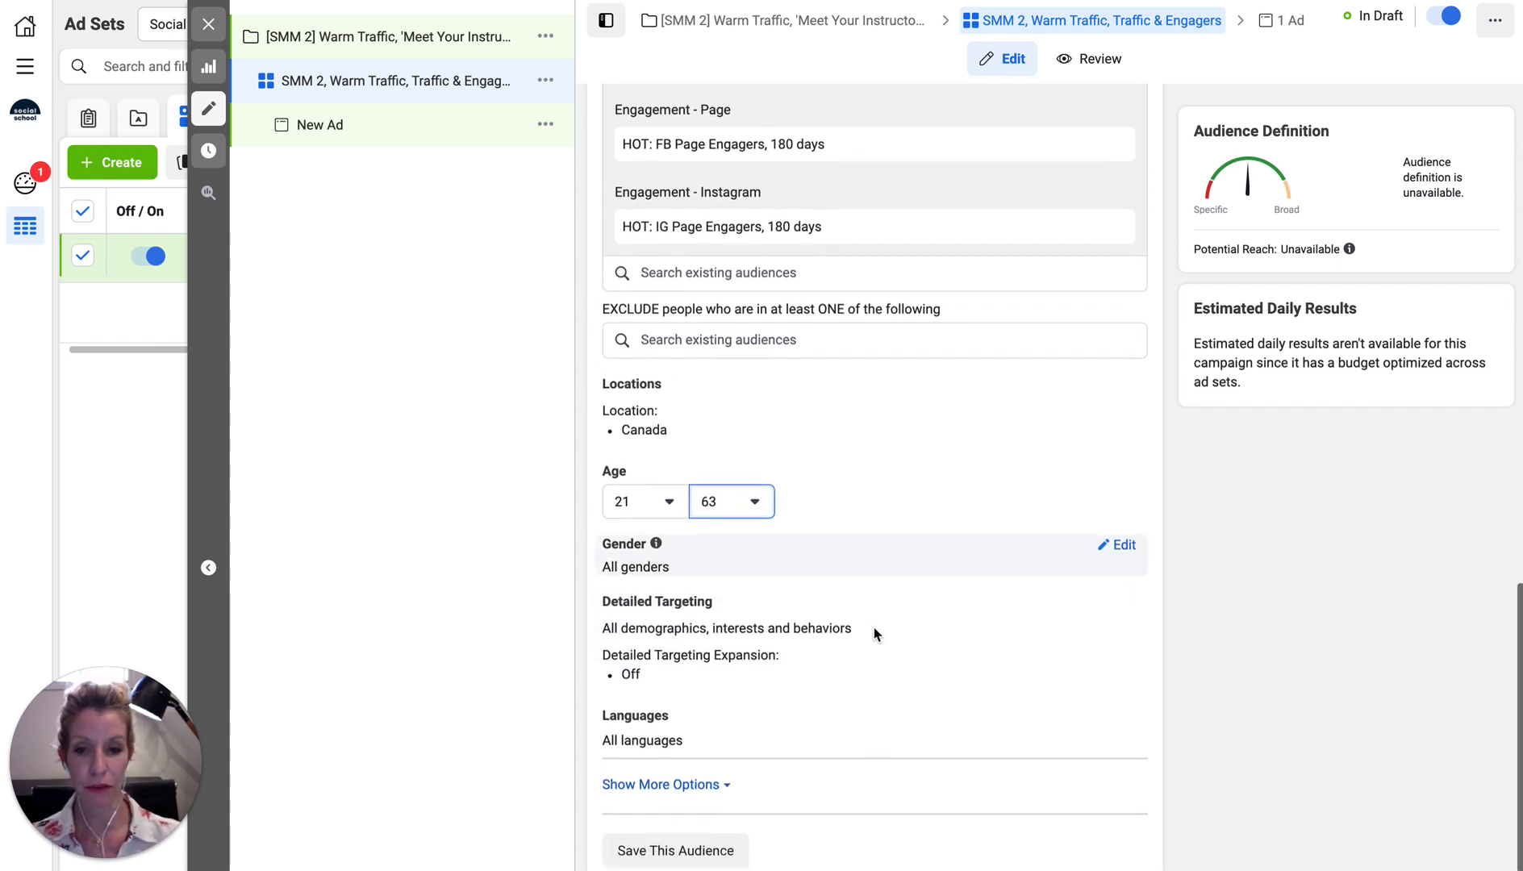
{"action": "scroll", "coordinate": [873, 634], "scroll_direction": "down", "scroll_amount": 3}
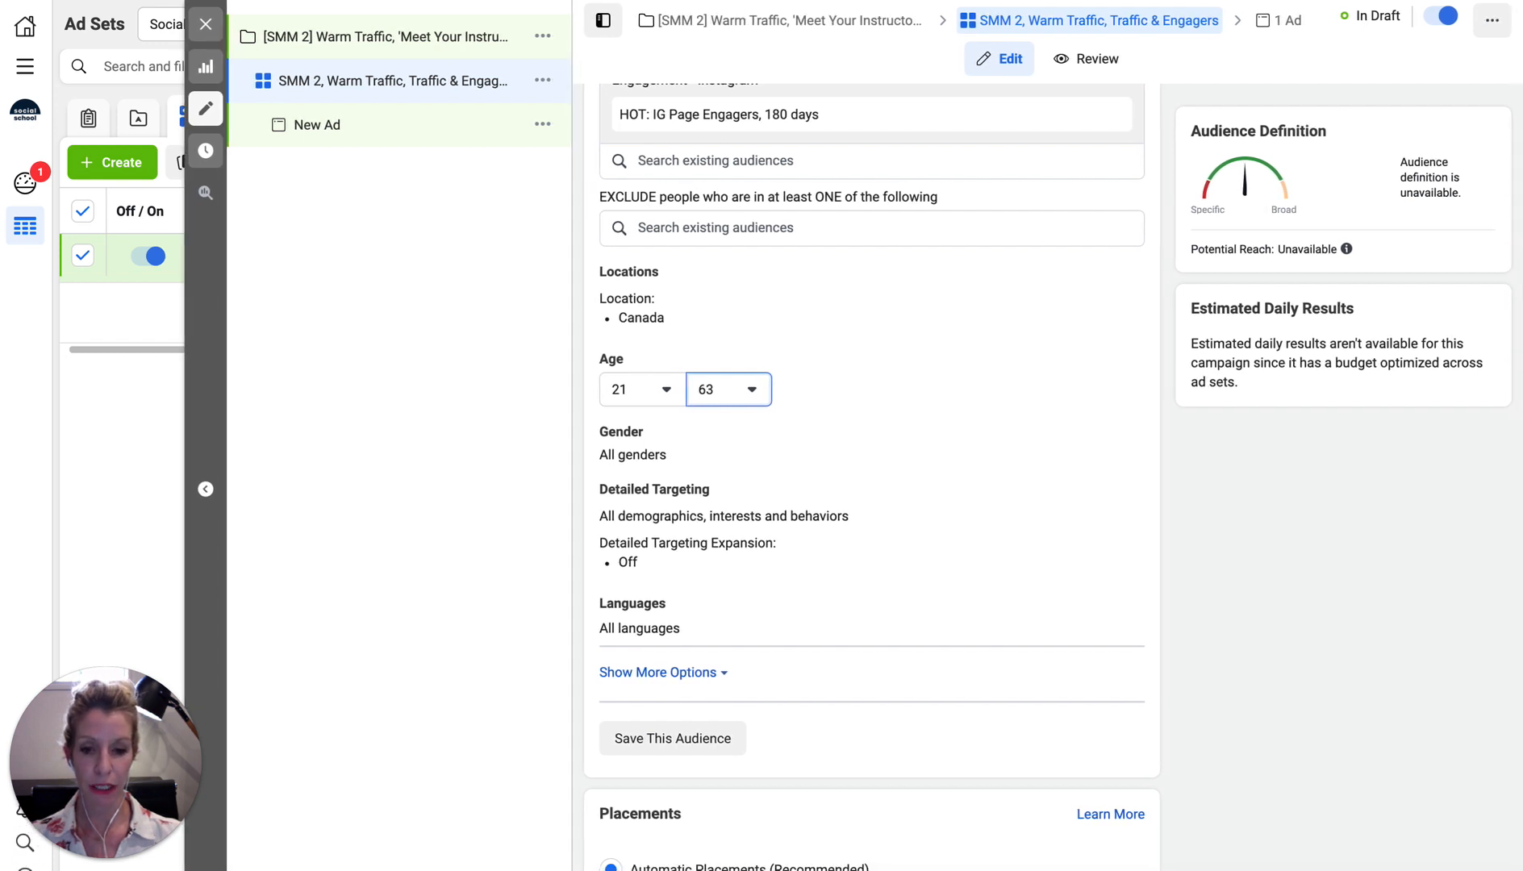
{"action": "scroll", "coordinate": [954, 666], "scroll_direction": "down", "scroll_amount": 5}
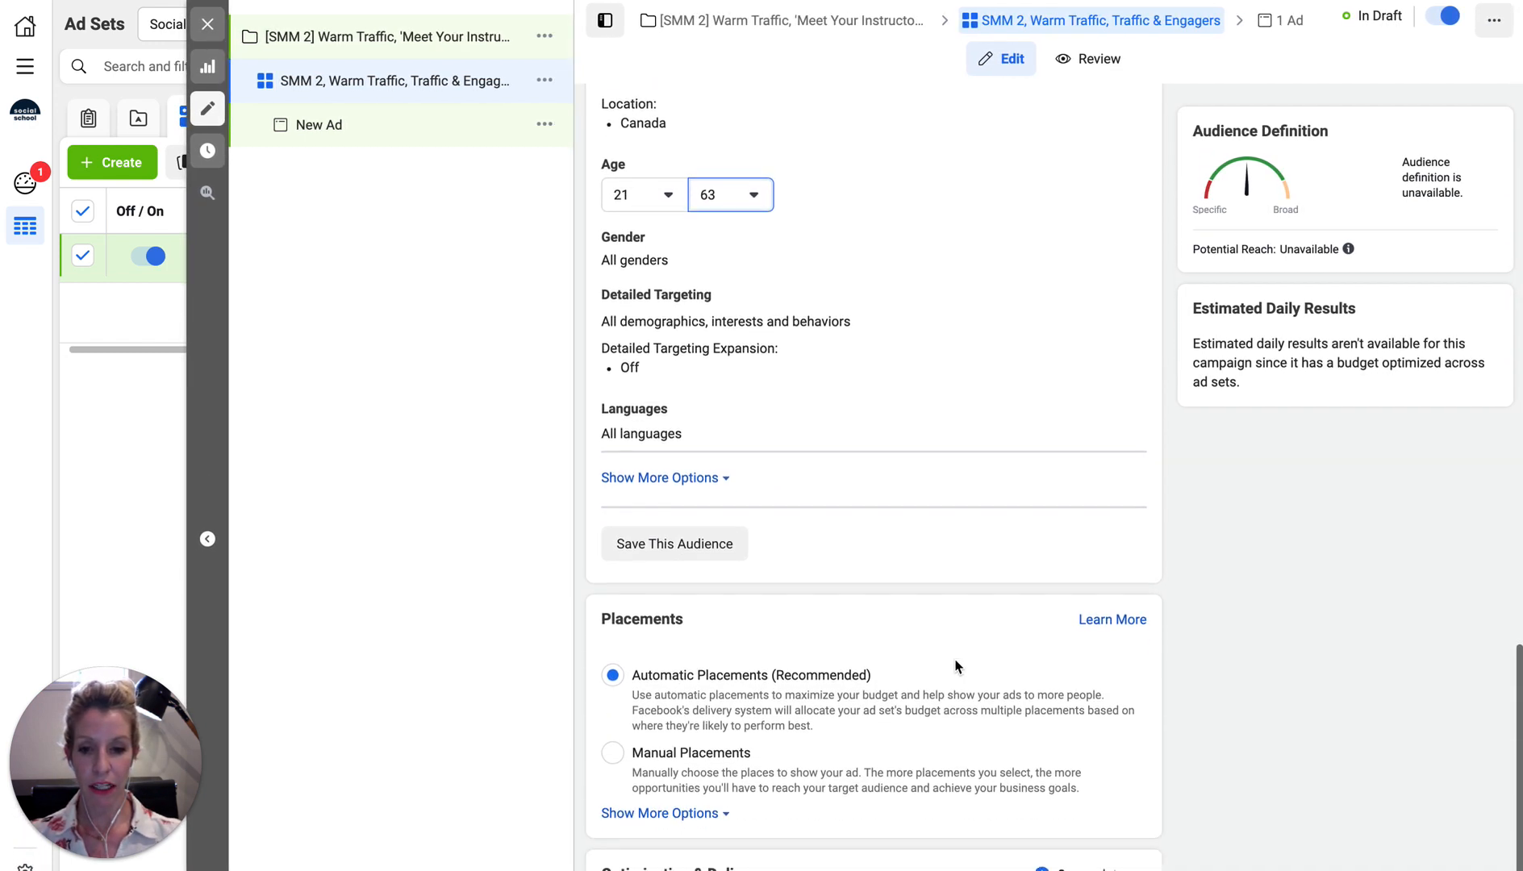
{"action": "scroll", "coordinate": [950, 665], "scroll_direction": "down", "scroll_amount": 1}
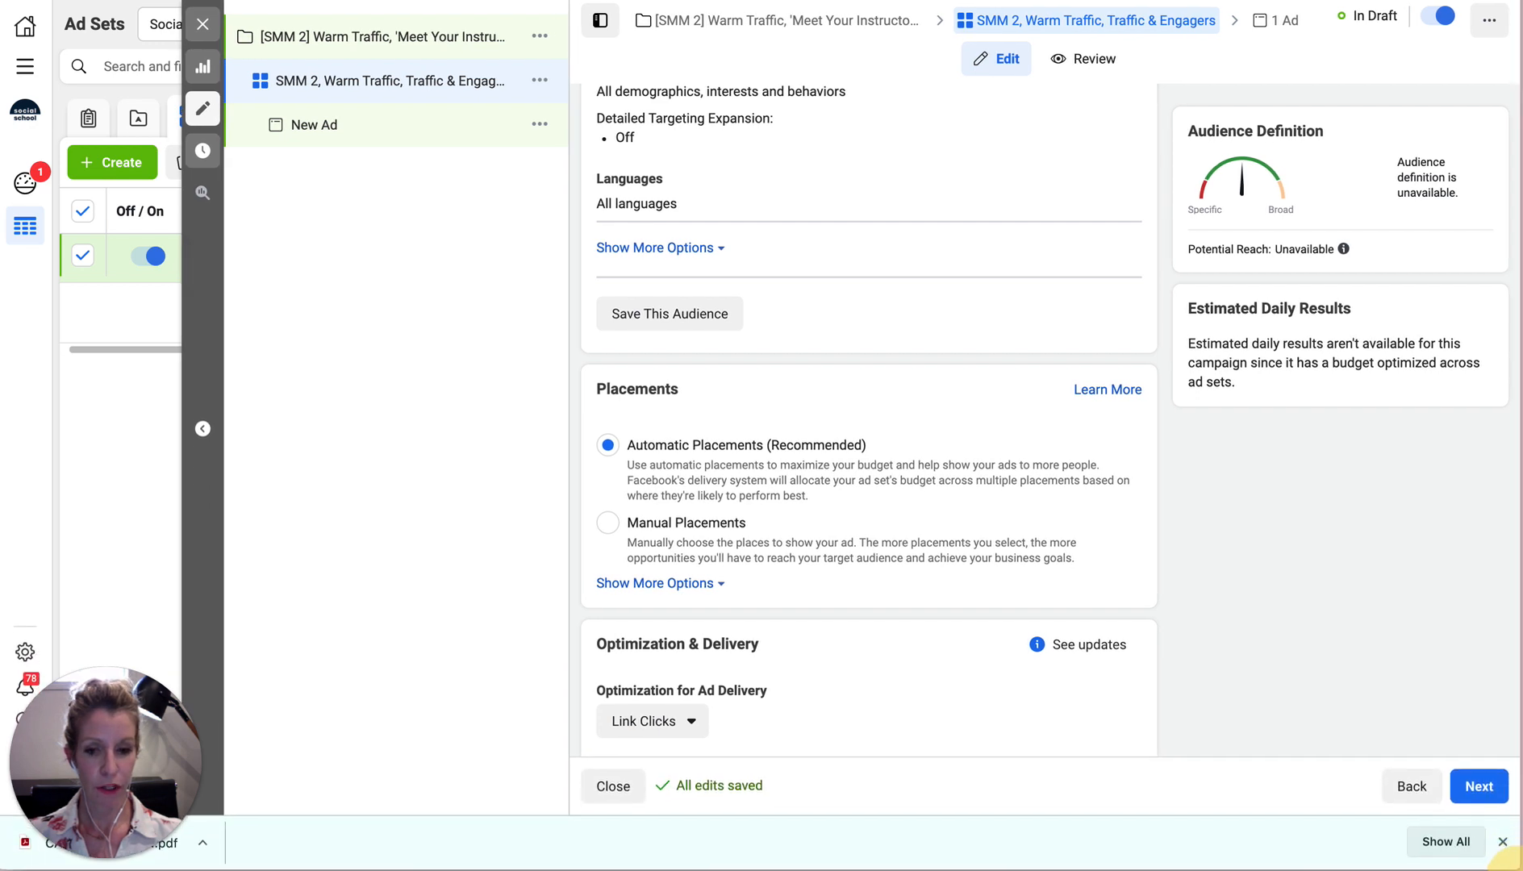
{"action": "left_click_drag", "start_coordinate": [1520, 870], "coordinate": [1522, 870]}
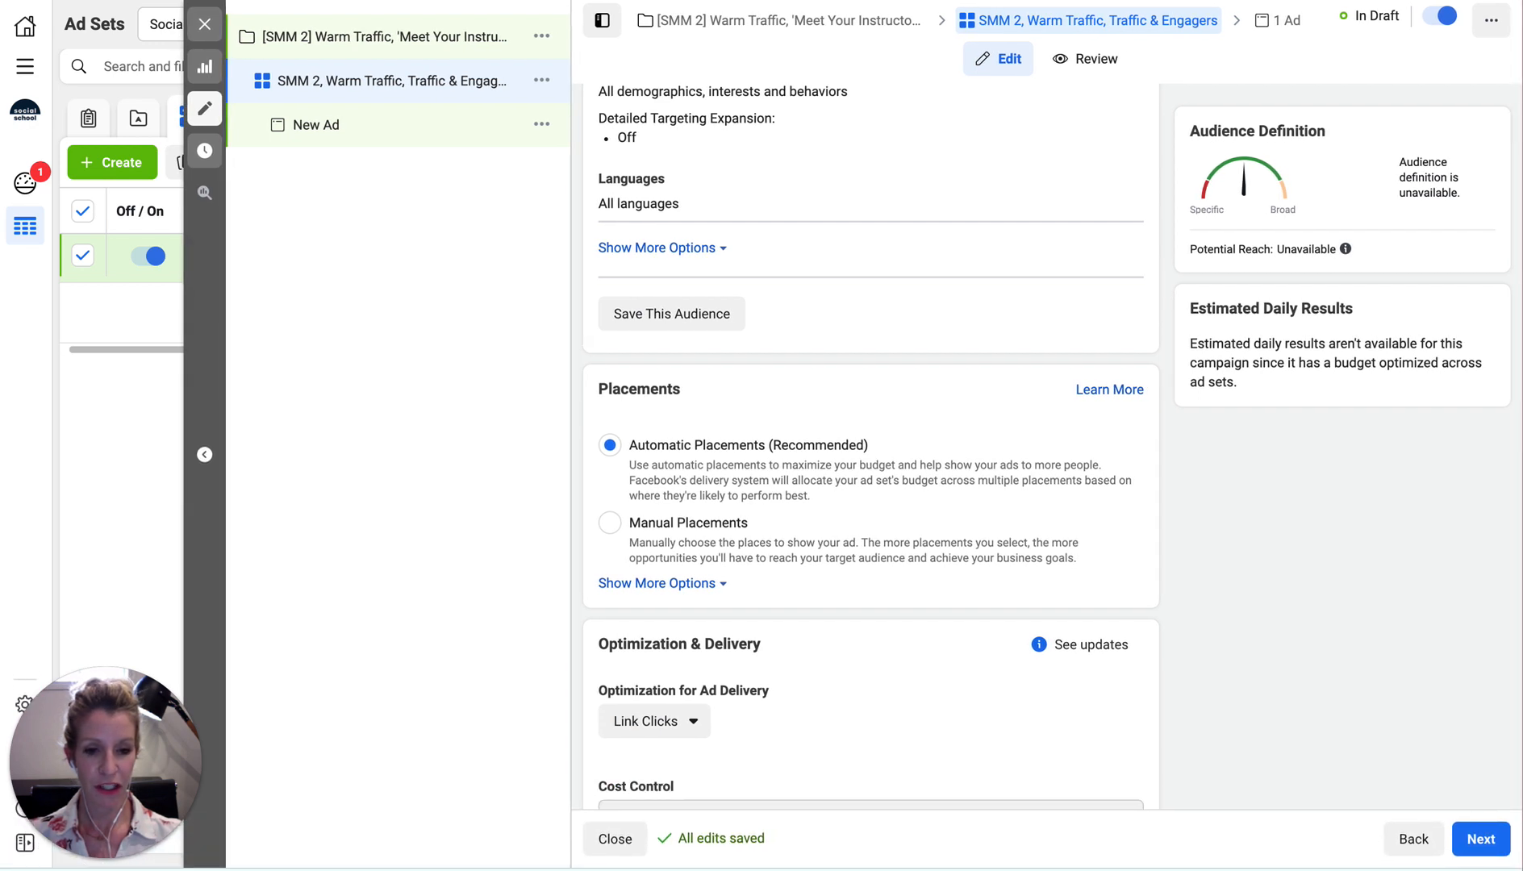
{"action": "left_click", "coordinate": [1483, 839]}
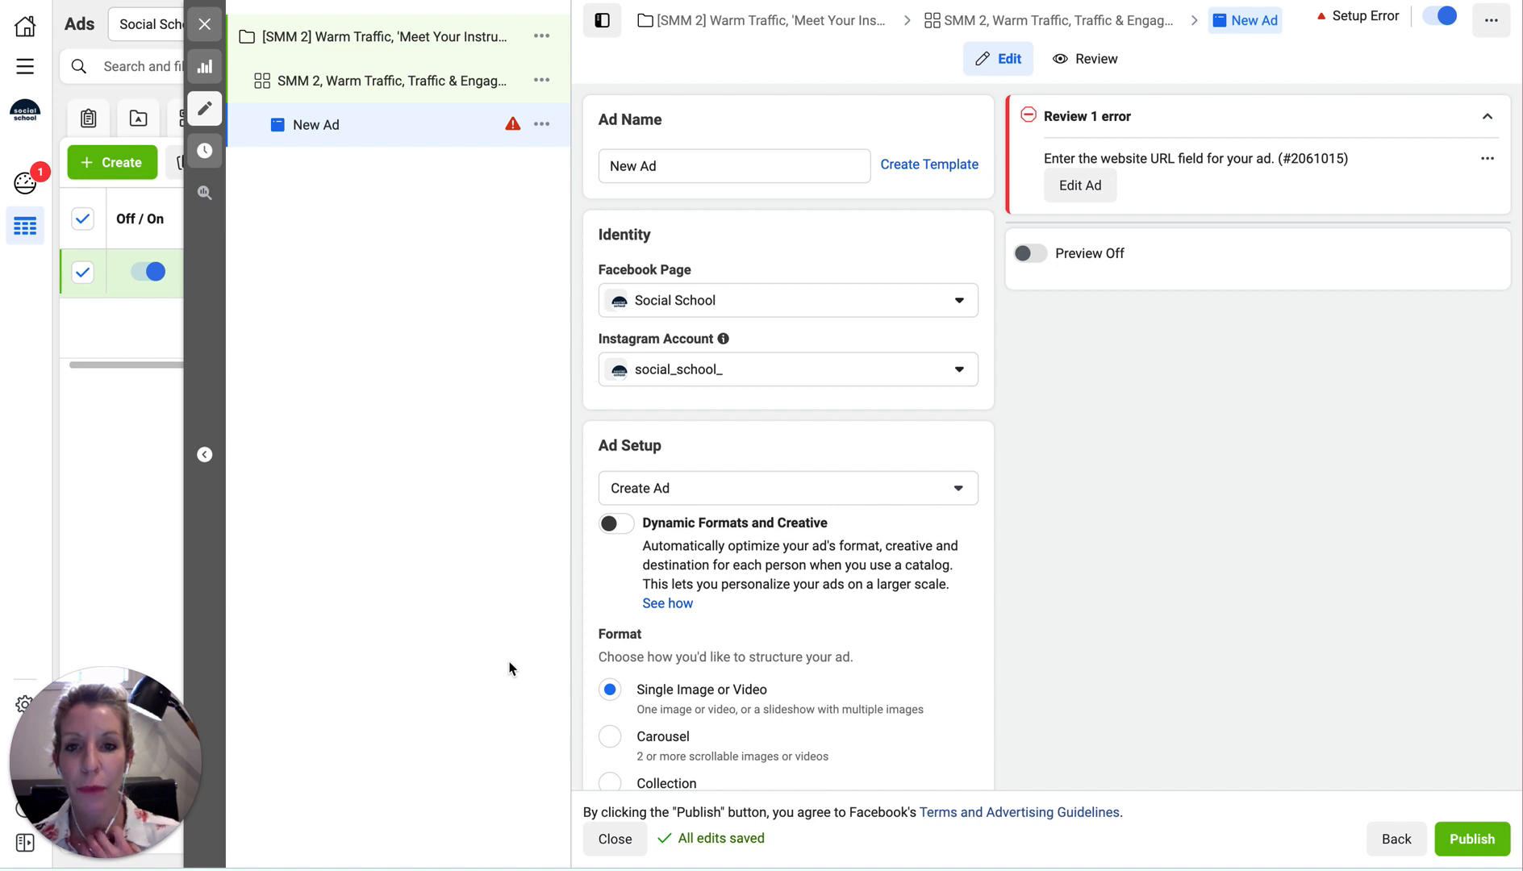
Copy the ad name from the Trello card and name the new ad "SMM 2, Instructors carousel"
{"action": "left_click", "coordinate": [524, 1]}
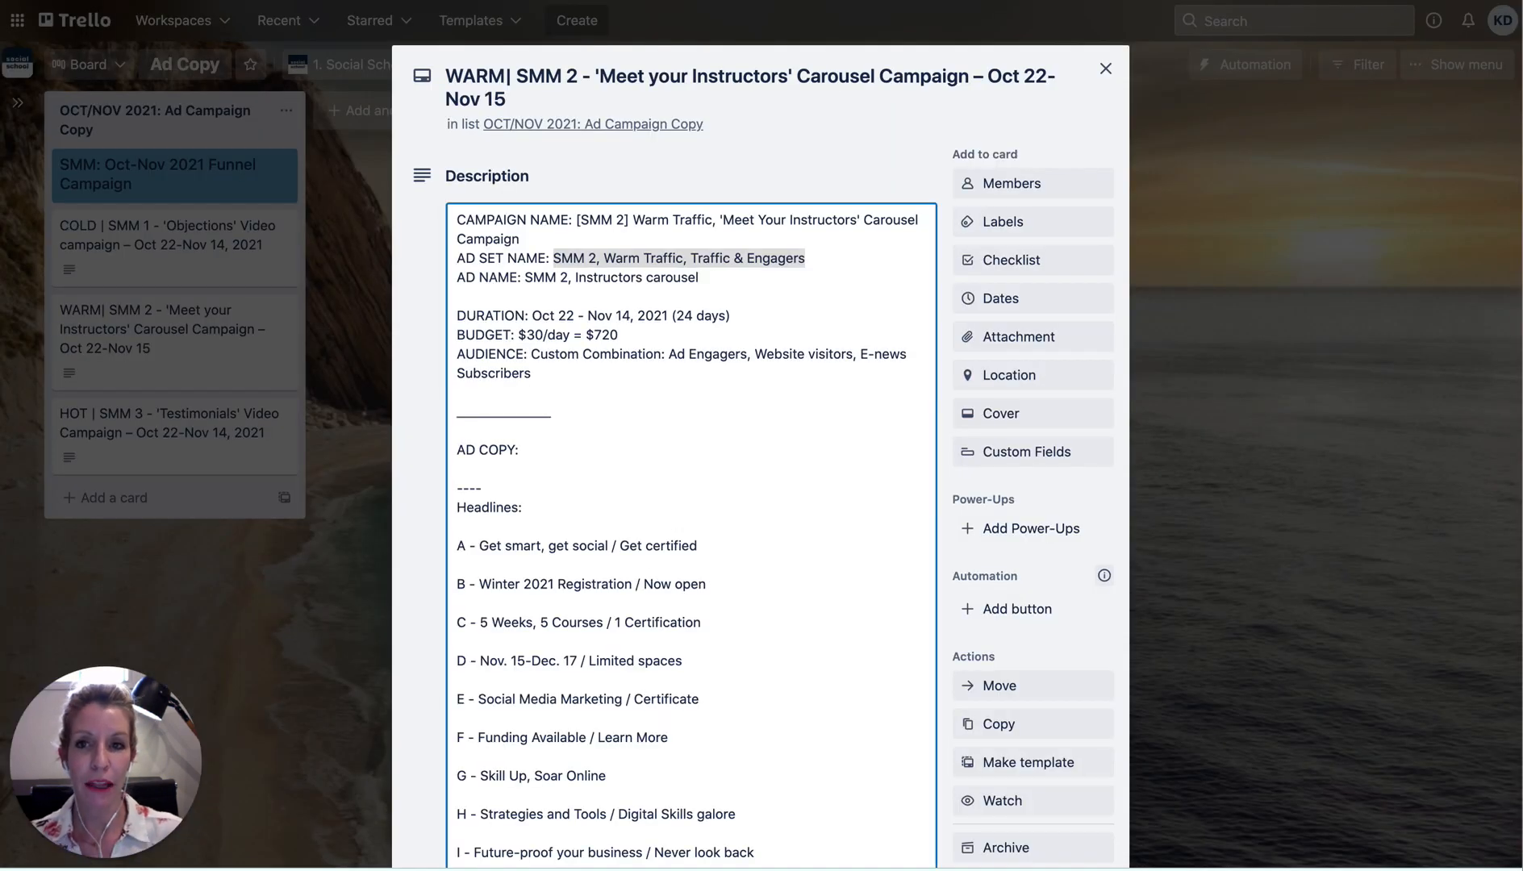
{"action": "left_click", "coordinate": [529, 279]}
{"action": "left_click_drag", "start_coordinate": [525, 278], "coordinate": [700, 278]}
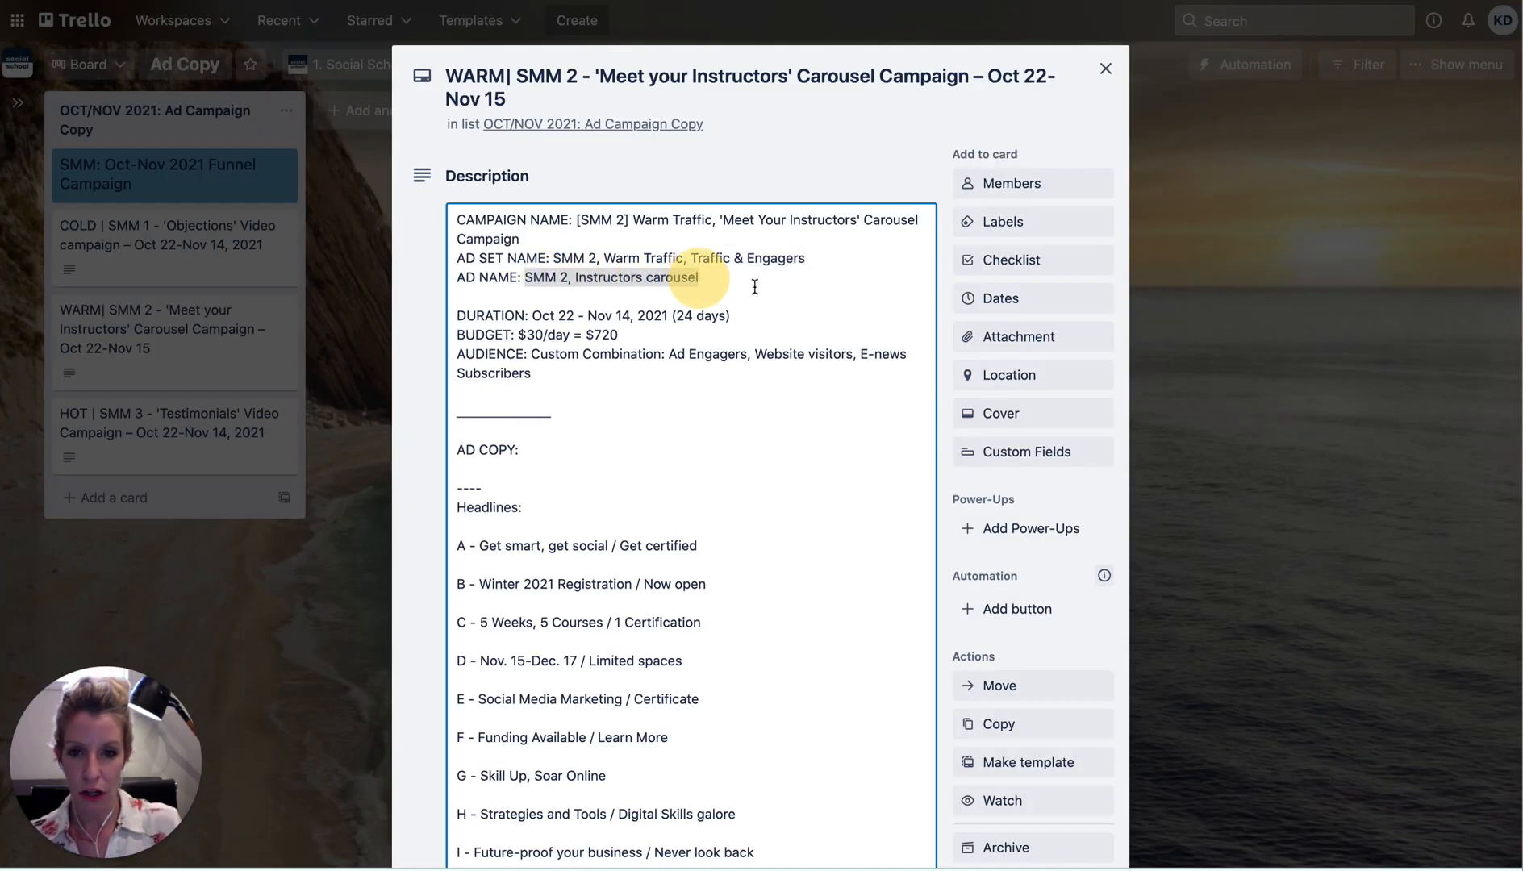
{"action": "left_click", "coordinate": [507, 1]}
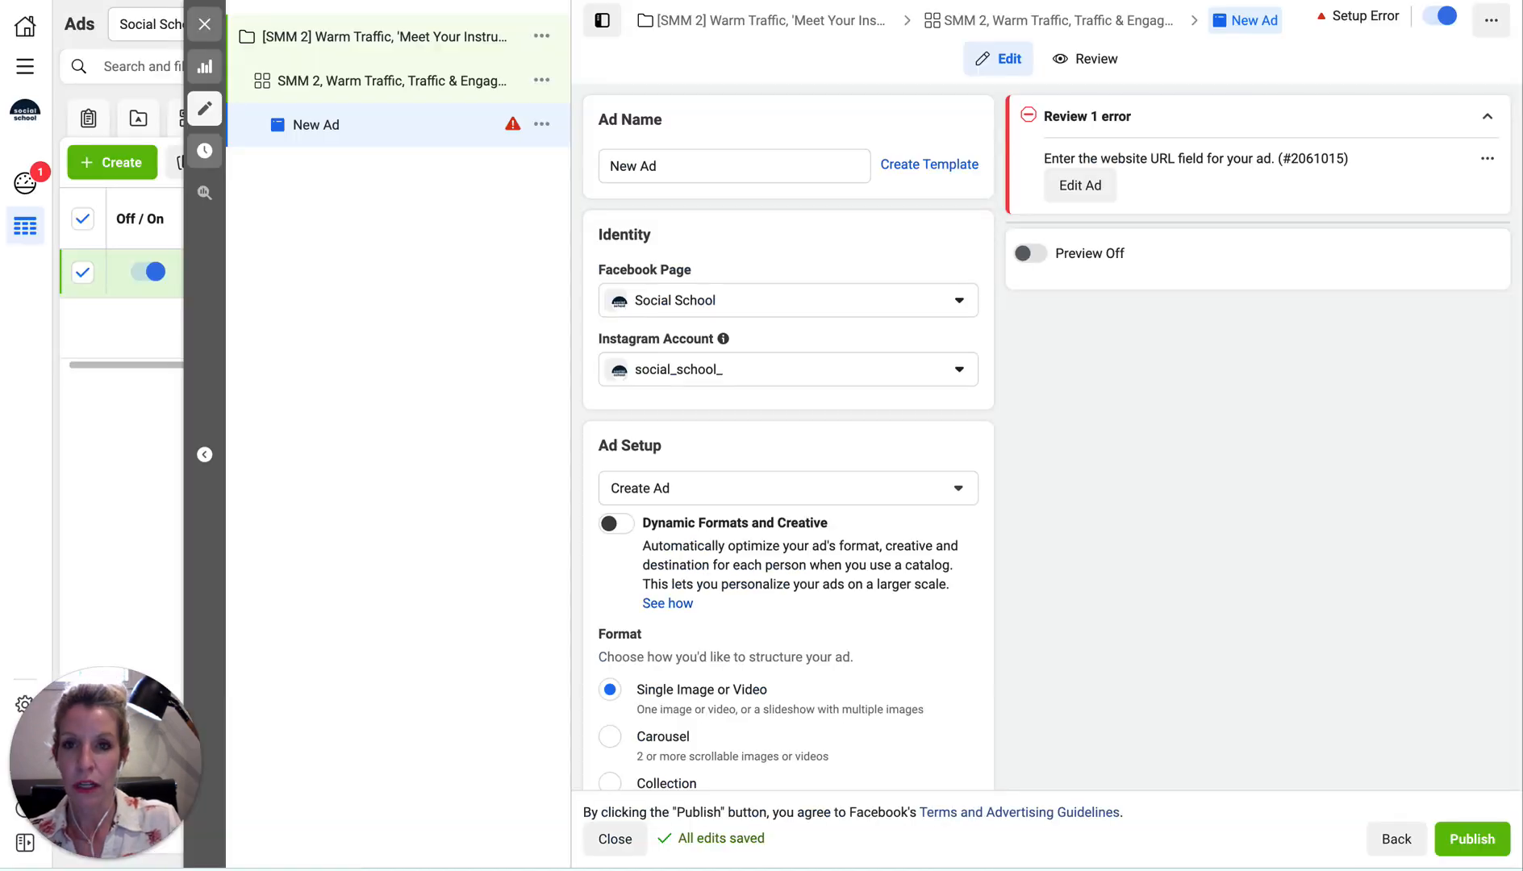
{"action": "left_click_drag", "start_coordinate": [673, 167], "coordinate": [570, 162]}
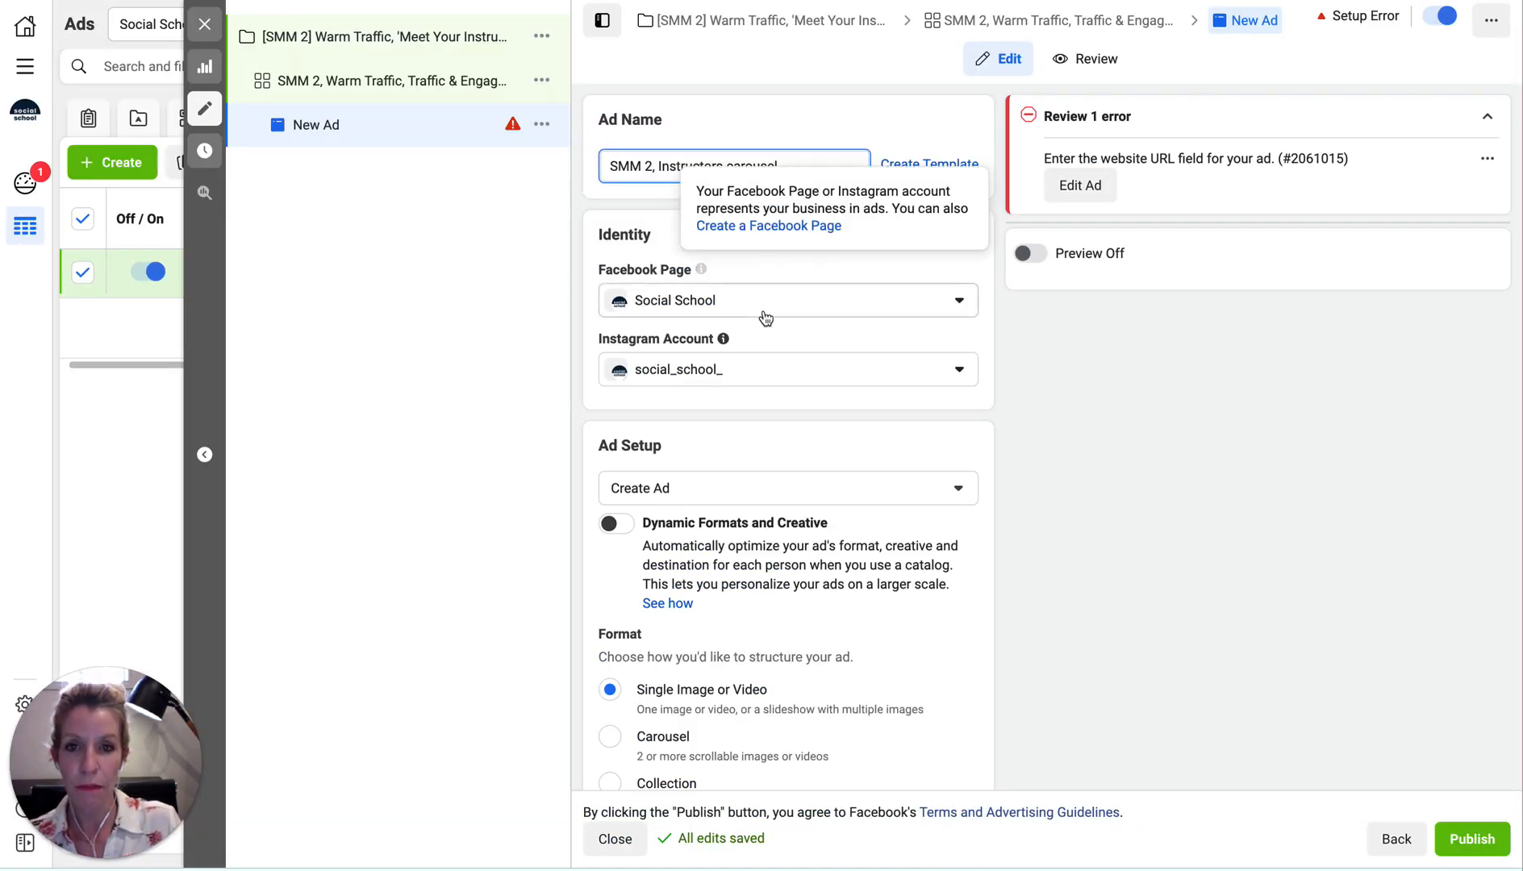
Set the ad's format to Carousel
{"action": "scroll", "coordinate": [765, 438], "scroll_direction": "down", "scroll_amount": 3}
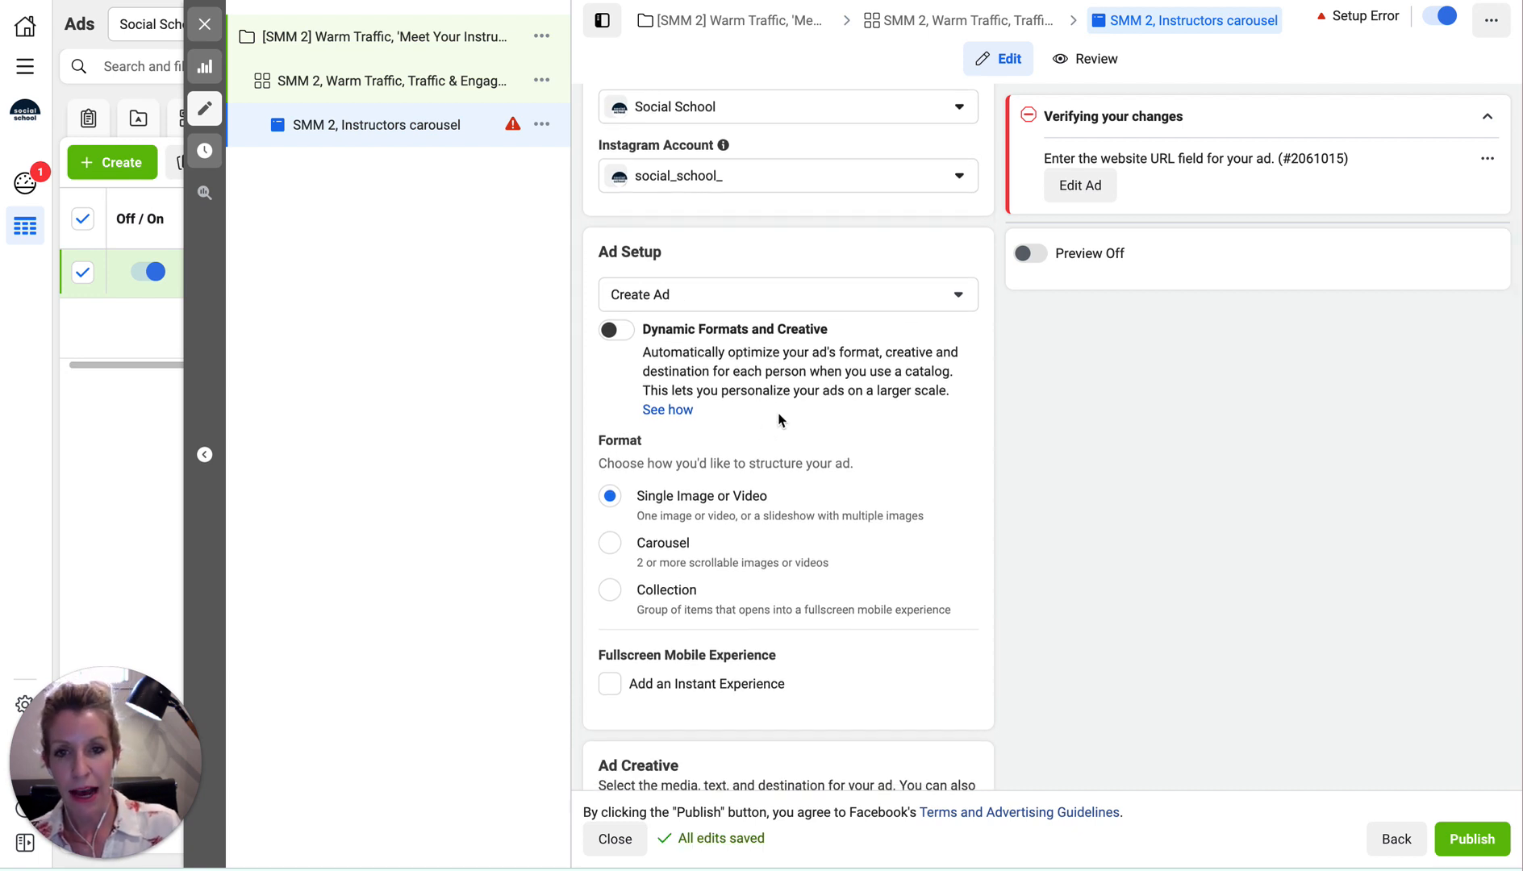
{"action": "scroll", "coordinate": [780, 420], "scroll_direction": "down", "scroll_amount": 2}
{"action": "left_click", "coordinate": [611, 400]}
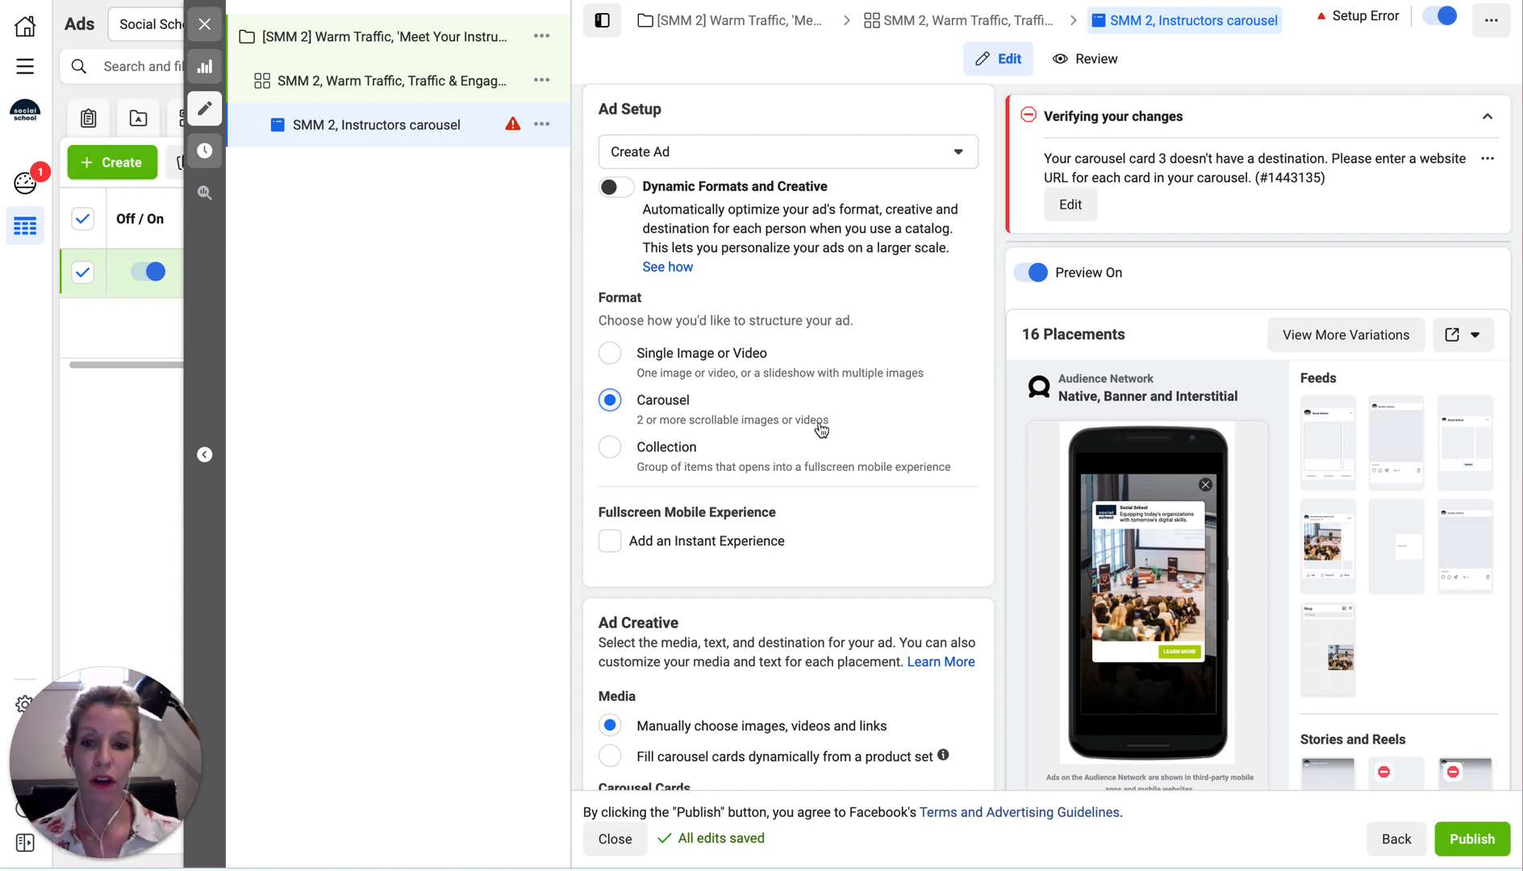
Review the headline options, primary text, URL and call to action on the SMM 2 Trello card, and return to Ads Manager
{"action": "left_click", "coordinate": [438, 2]}
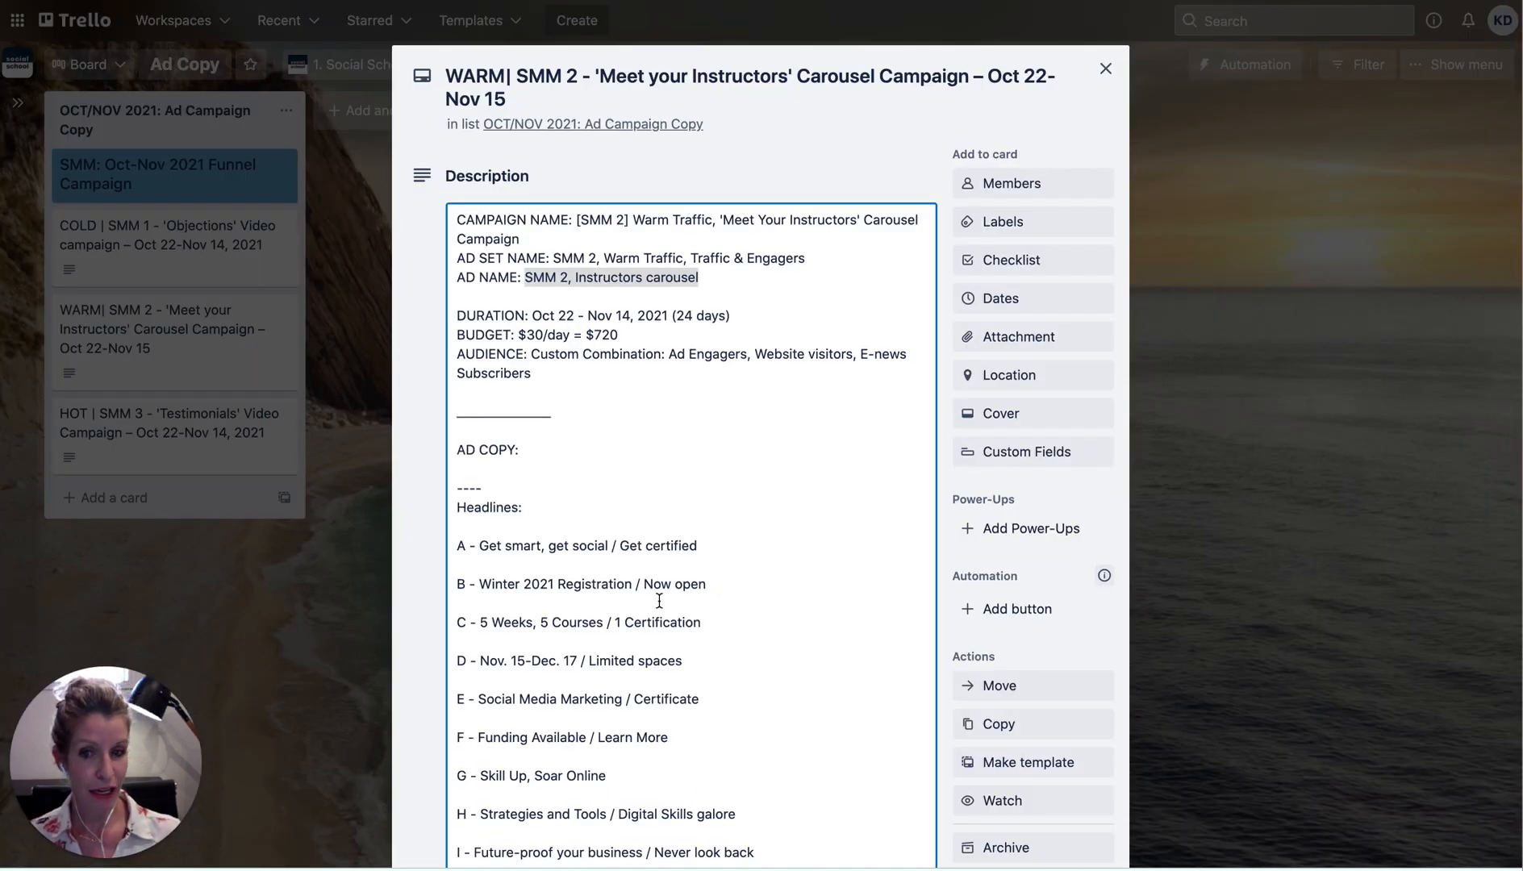
{"action": "scroll", "coordinate": [659, 601], "scroll_direction": "down", "scroll_amount": 4}
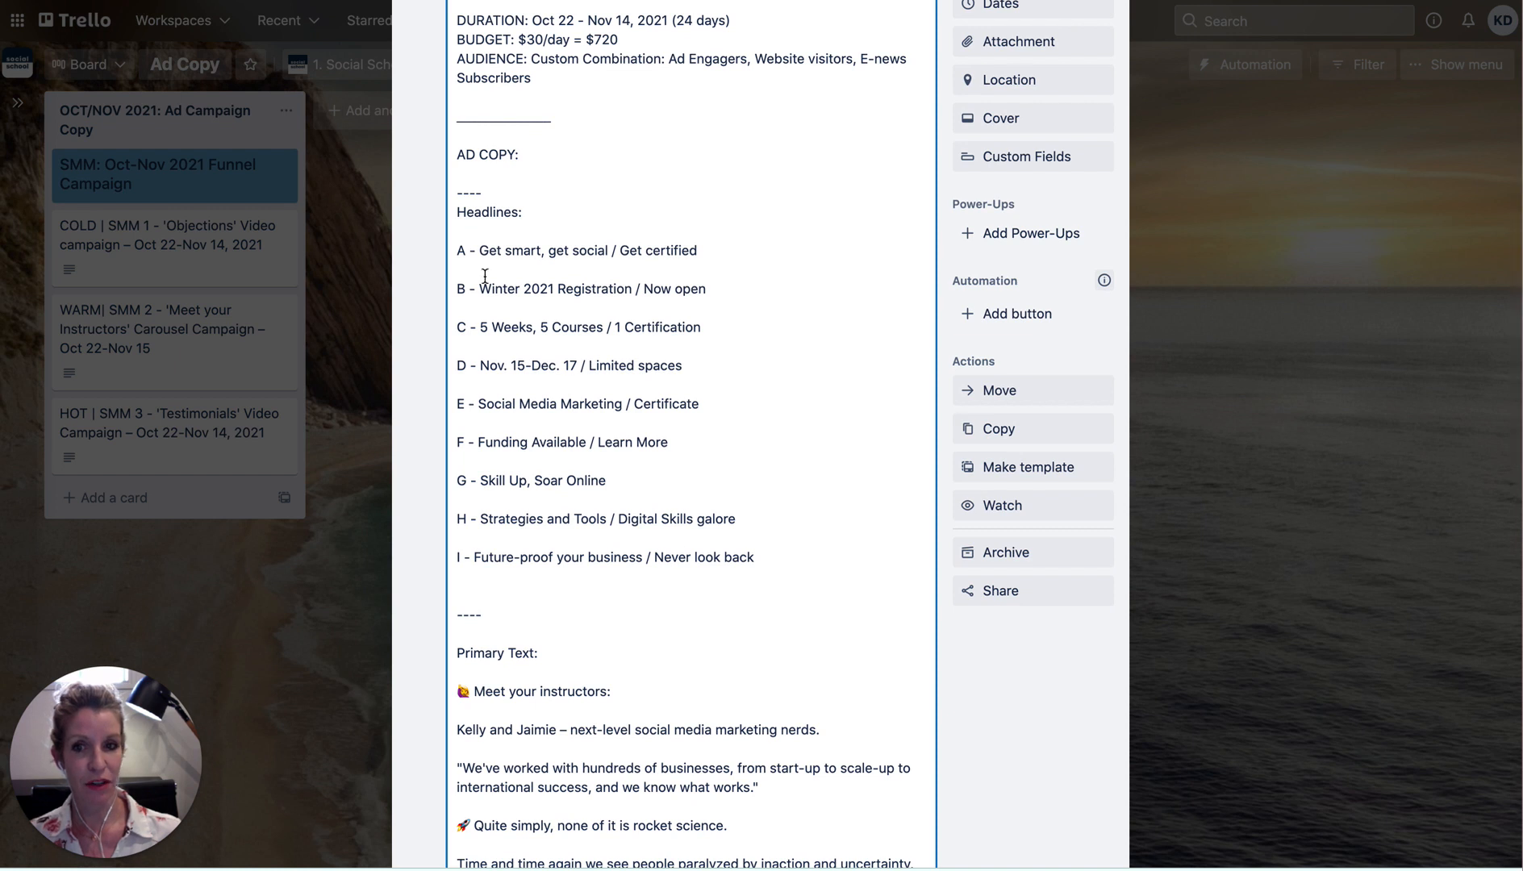
{"action": "left_click_drag", "start_coordinate": [480, 250], "coordinate": [608, 252]}
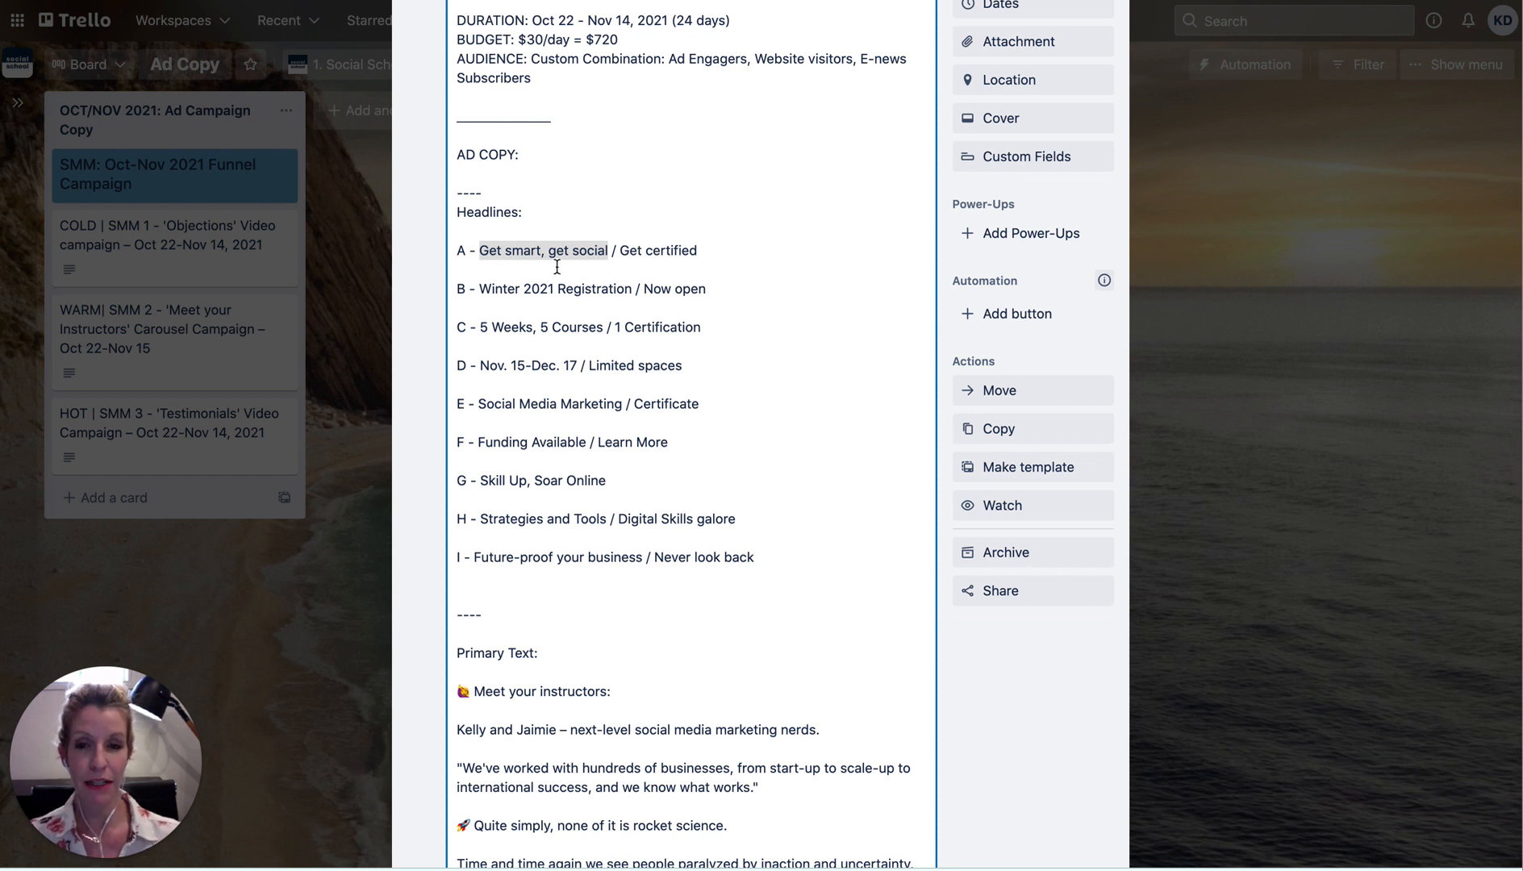
{"action": "scroll", "coordinate": [561, 500], "scroll_direction": "down", "scroll_amount": 5}
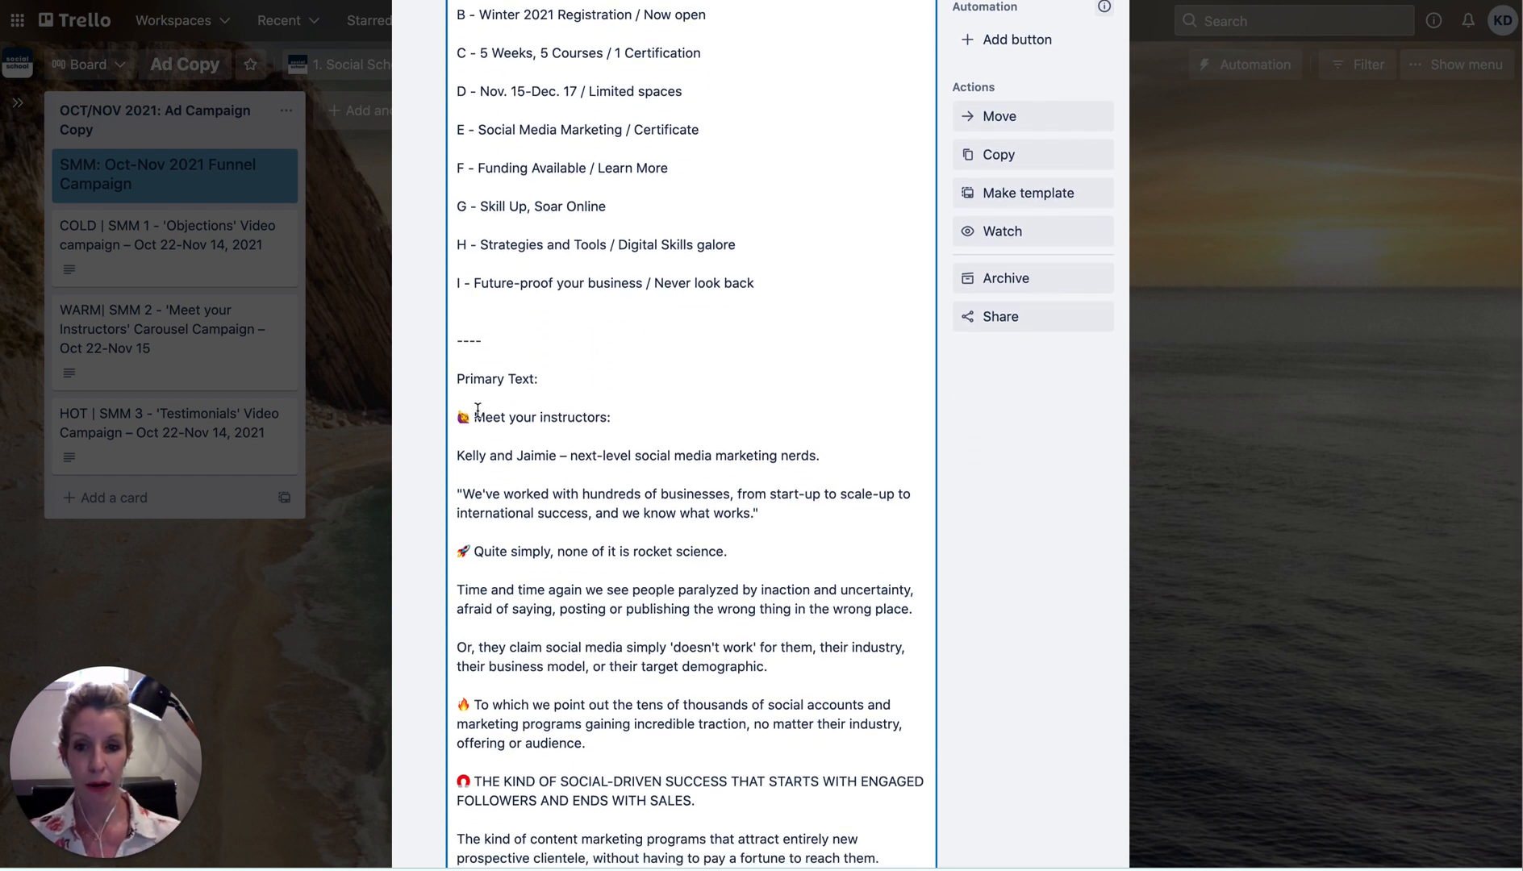
{"action": "scroll", "coordinate": [488, 406], "scroll_direction": "down", "scroll_amount": 4}
{"action": "scroll", "coordinate": [478, 410], "scroll_direction": "down", "scroll_amount": 5}
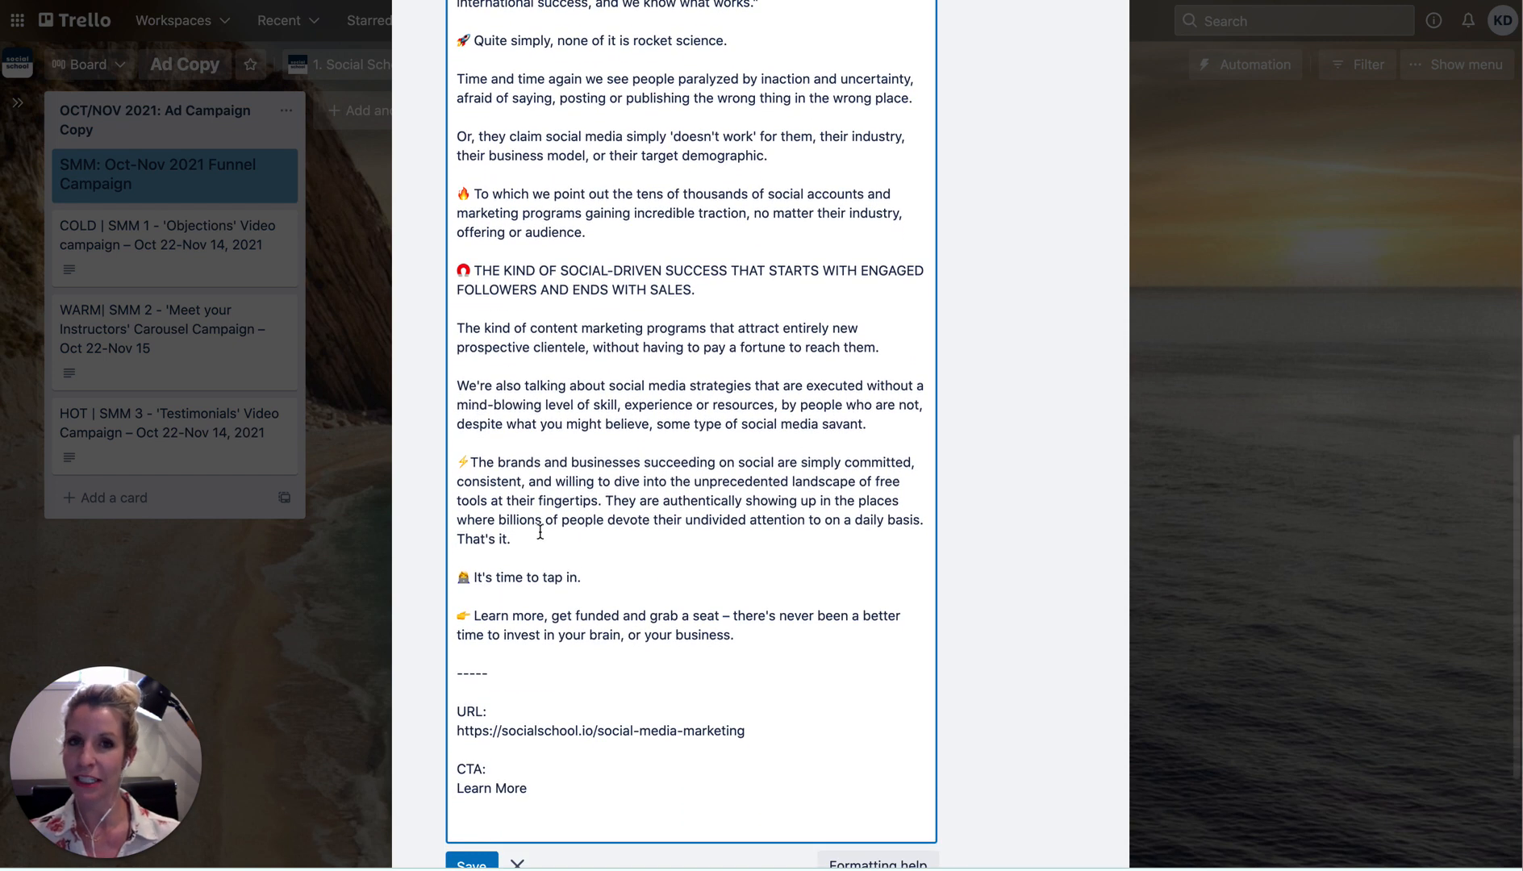
{"action": "scroll", "coordinate": [750, 665], "scroll_direction": "up", "scroll_amount": 18}
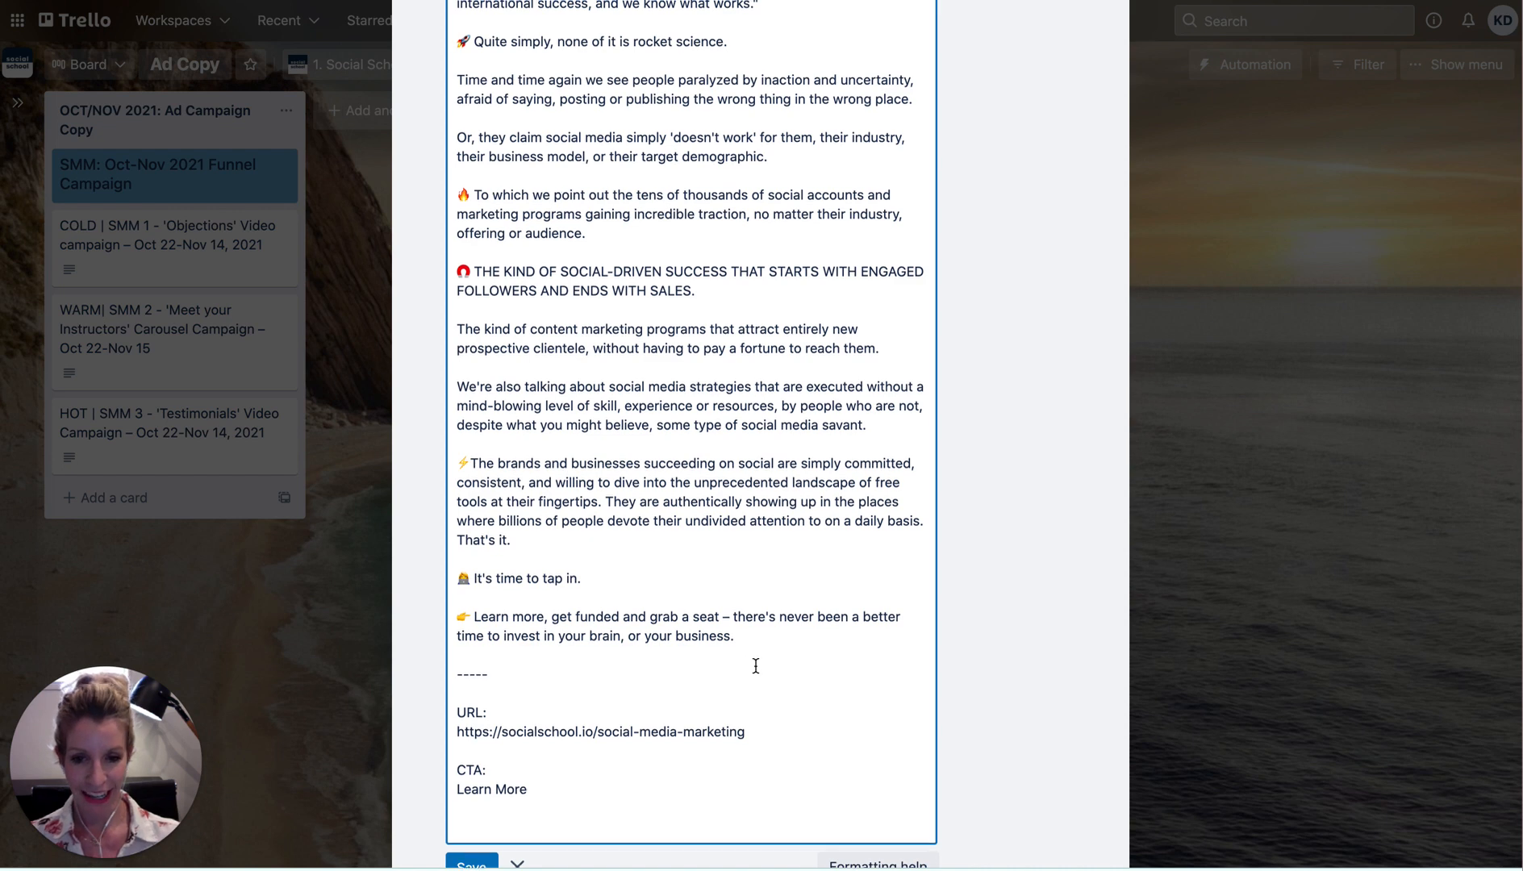
{"action": "scroll", "coordinate": [756, 665], "scroll_direction": "up", "scroll_amount": 2}
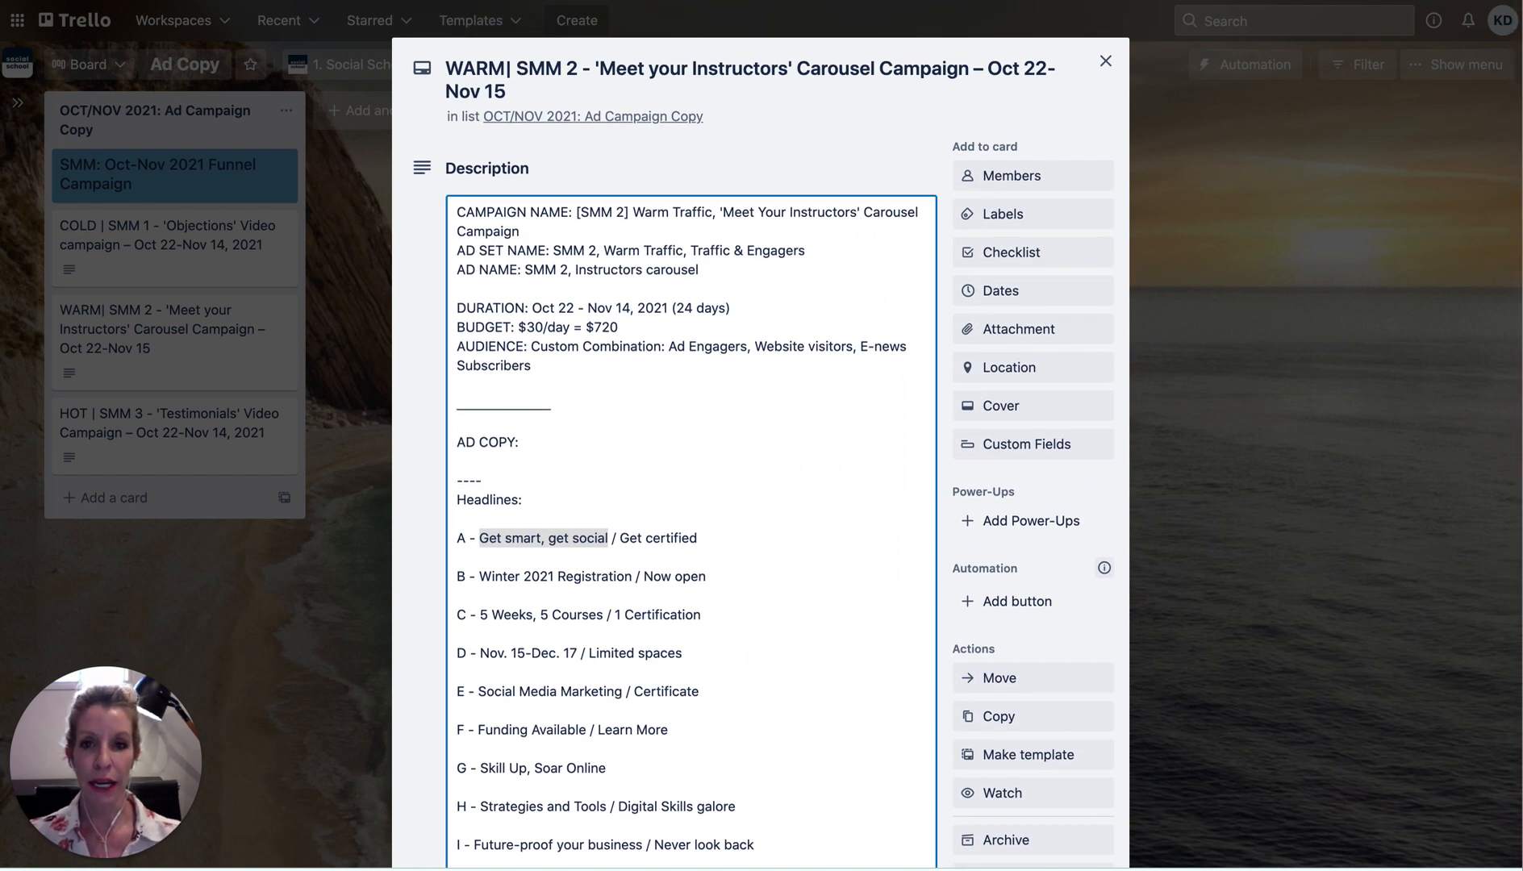
{"action": "left_click", "coordinate": [593, 0]}
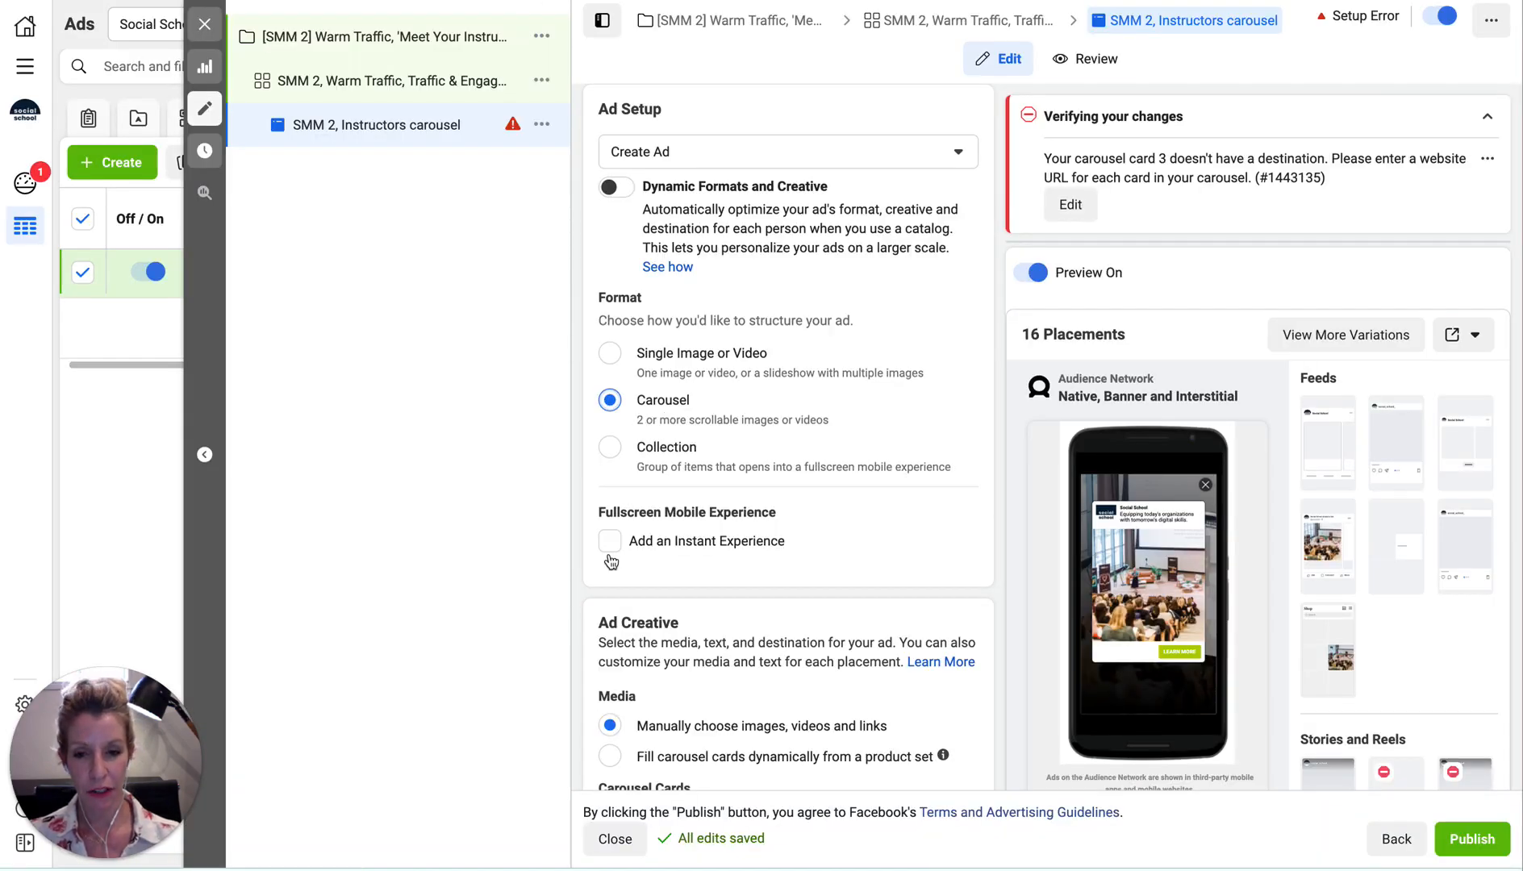
Fill the carousel cards dynamically from a product set, keep The 360 Series, and preview the ad in Facebook Feeds
{"action": "scroll", "coordinate": [837, 630], "scroll_direction": "down", "scroll_amount": 5}
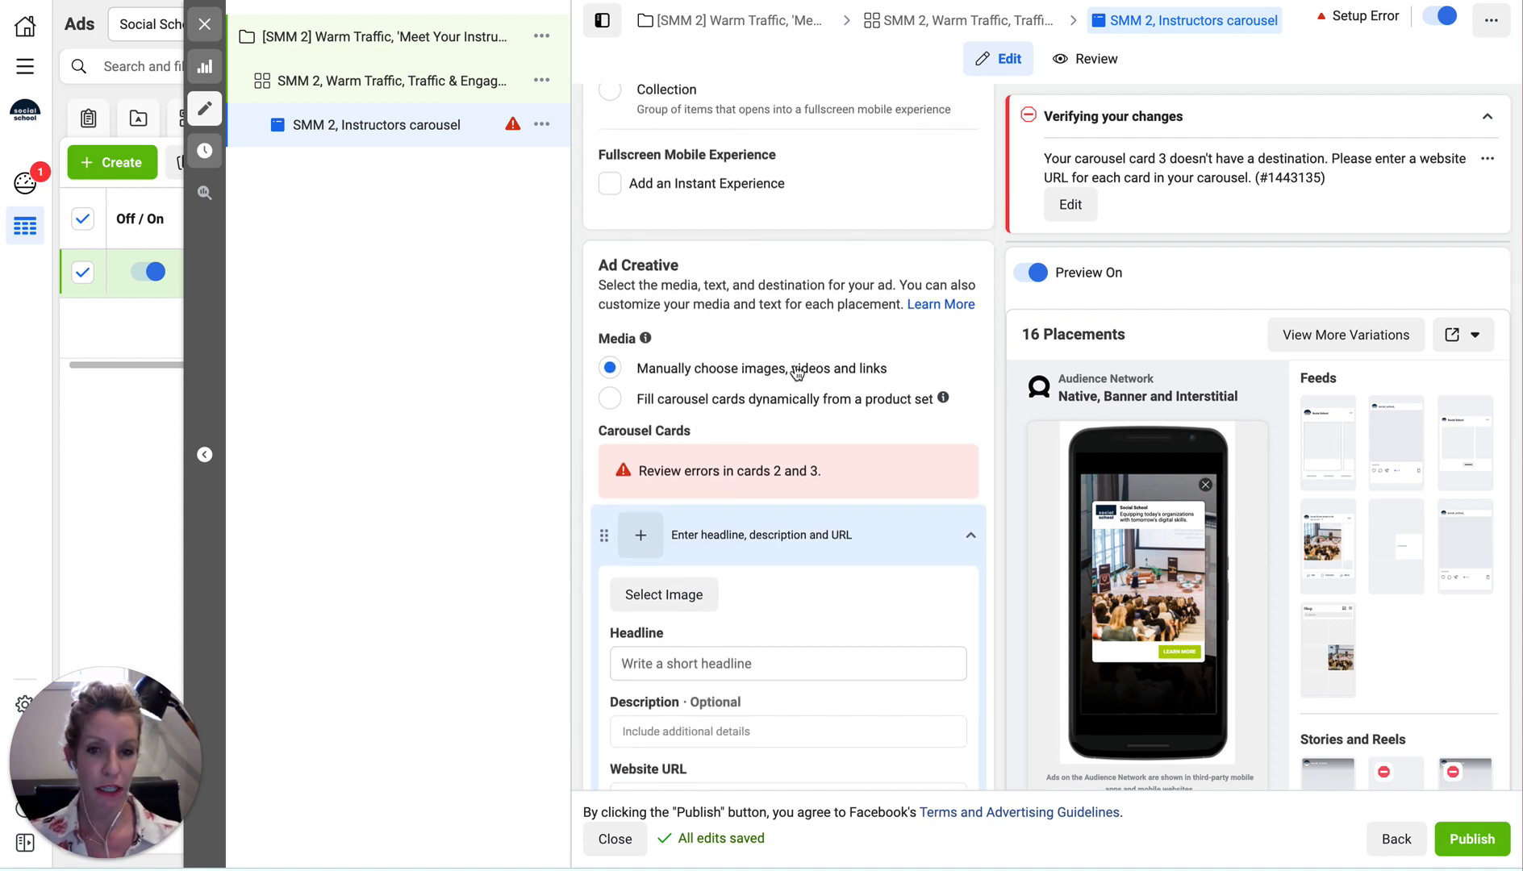
{"action": "left_click", "coordinate": [612, 400]}
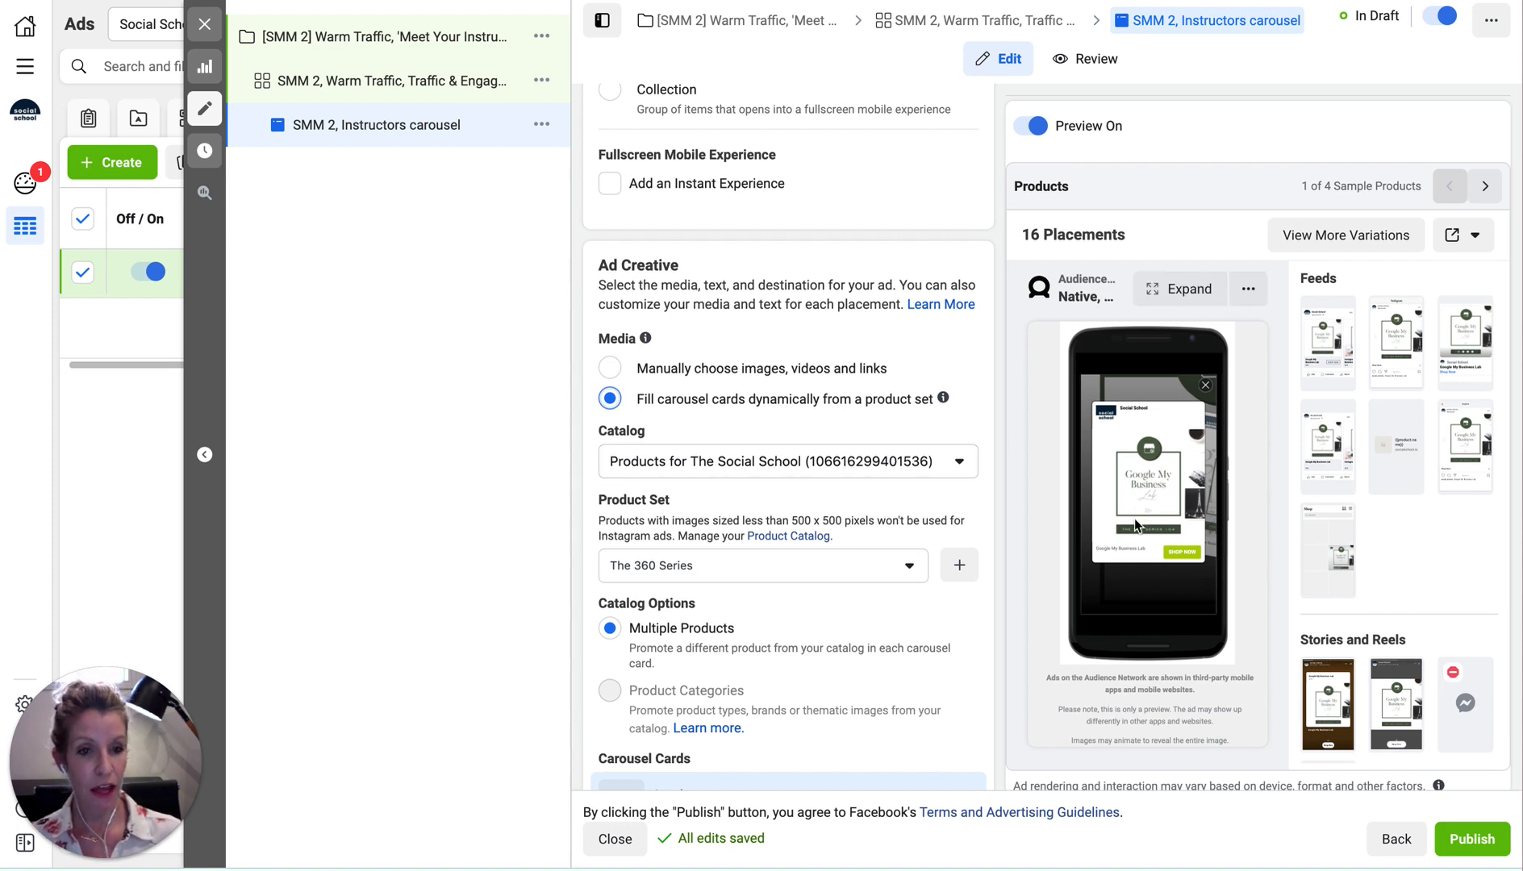
{"action": "left_click", "coordinate": [750, 571]}
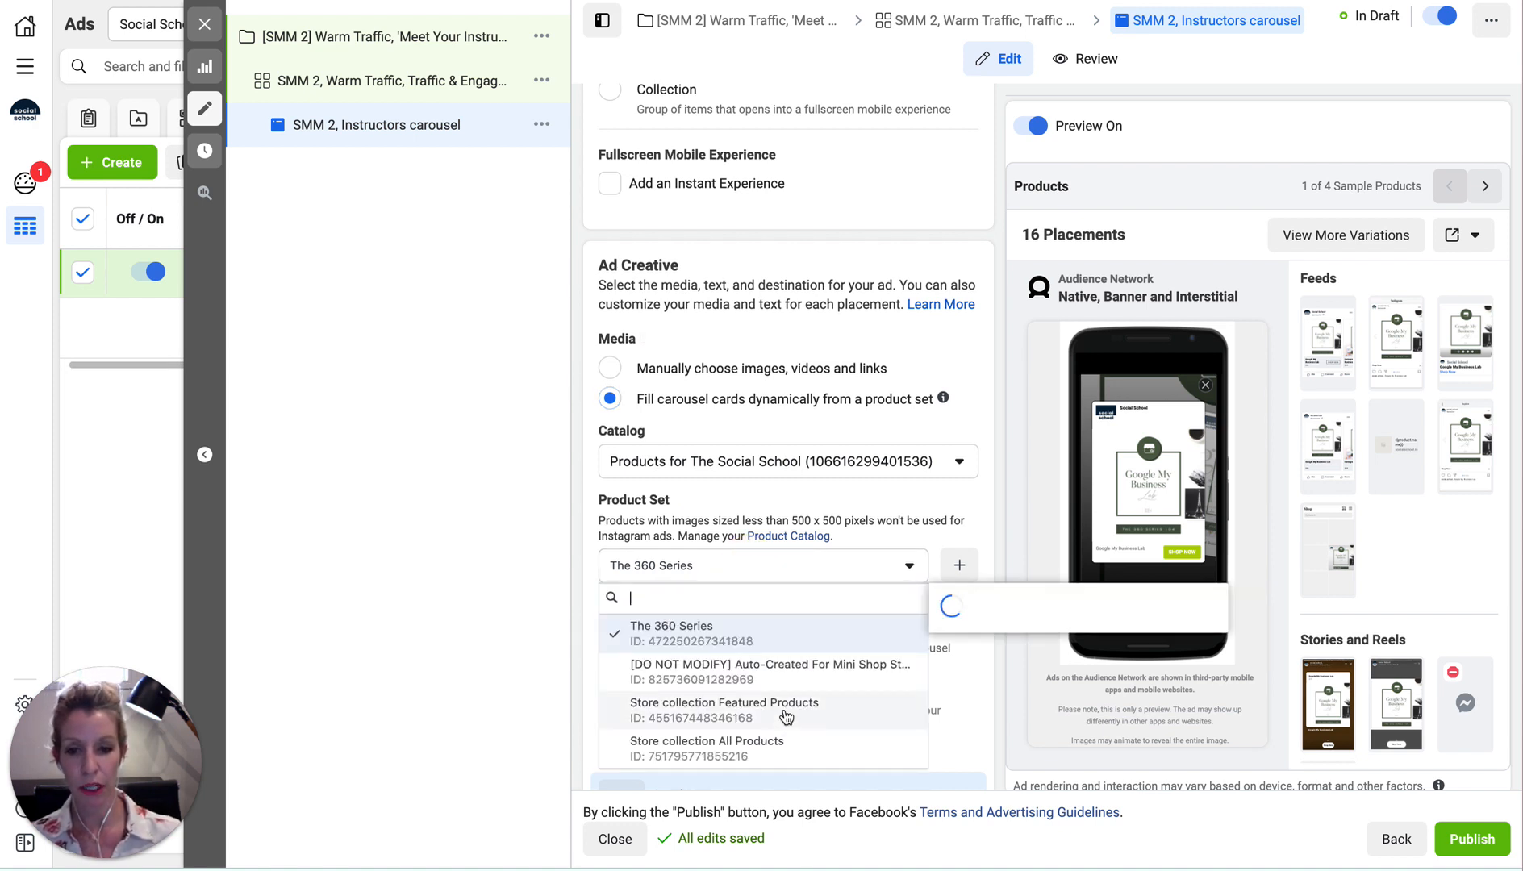
{"action": "left_click", "coordinate": [751, 569]}
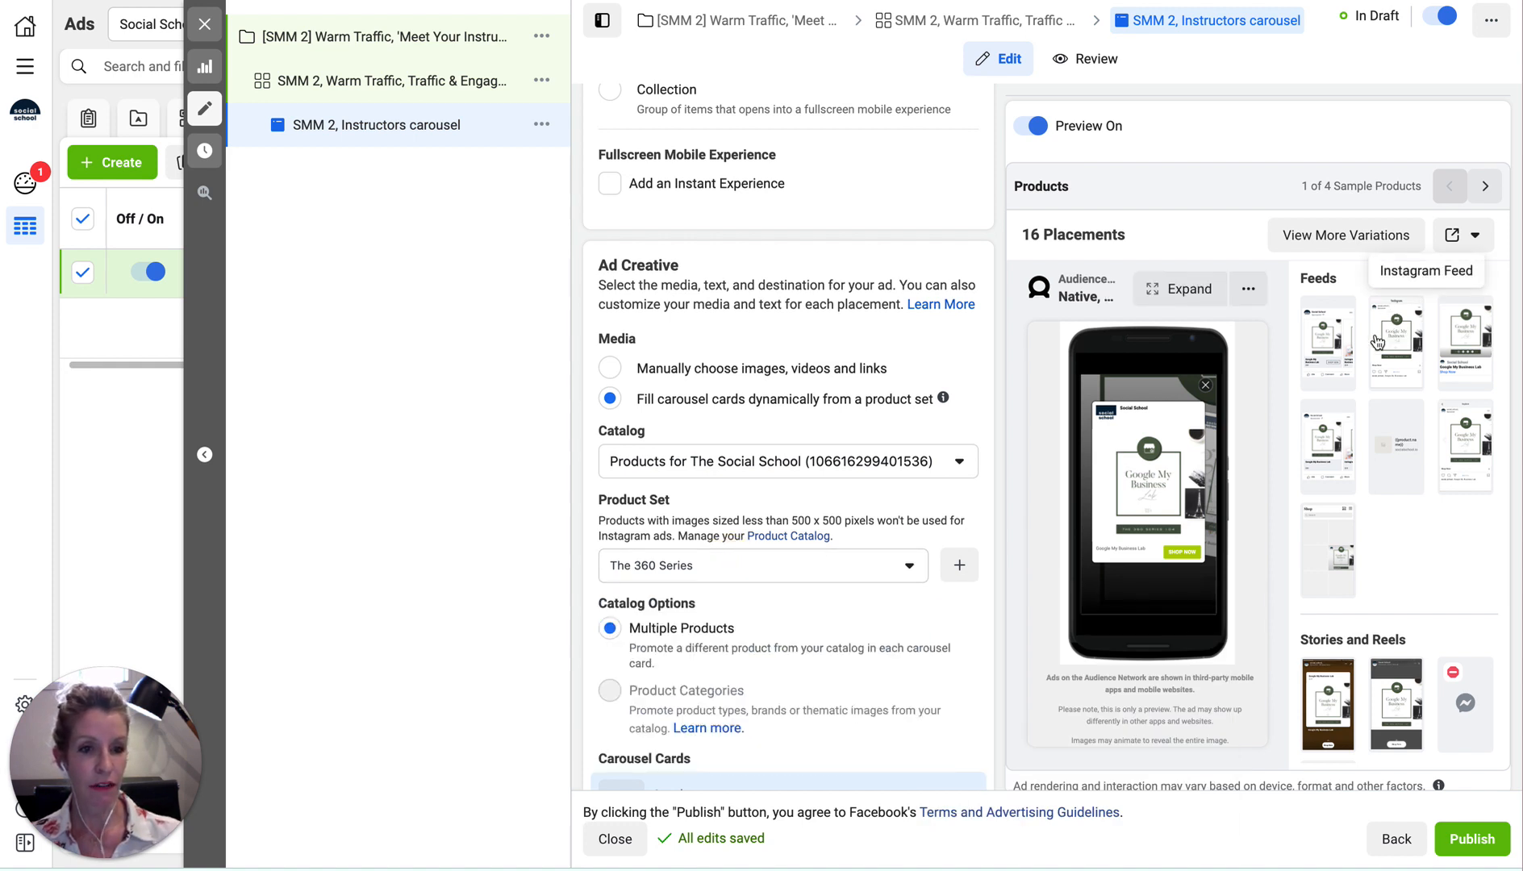
{"action": "left_click", "coordinate": [1328, 339]}
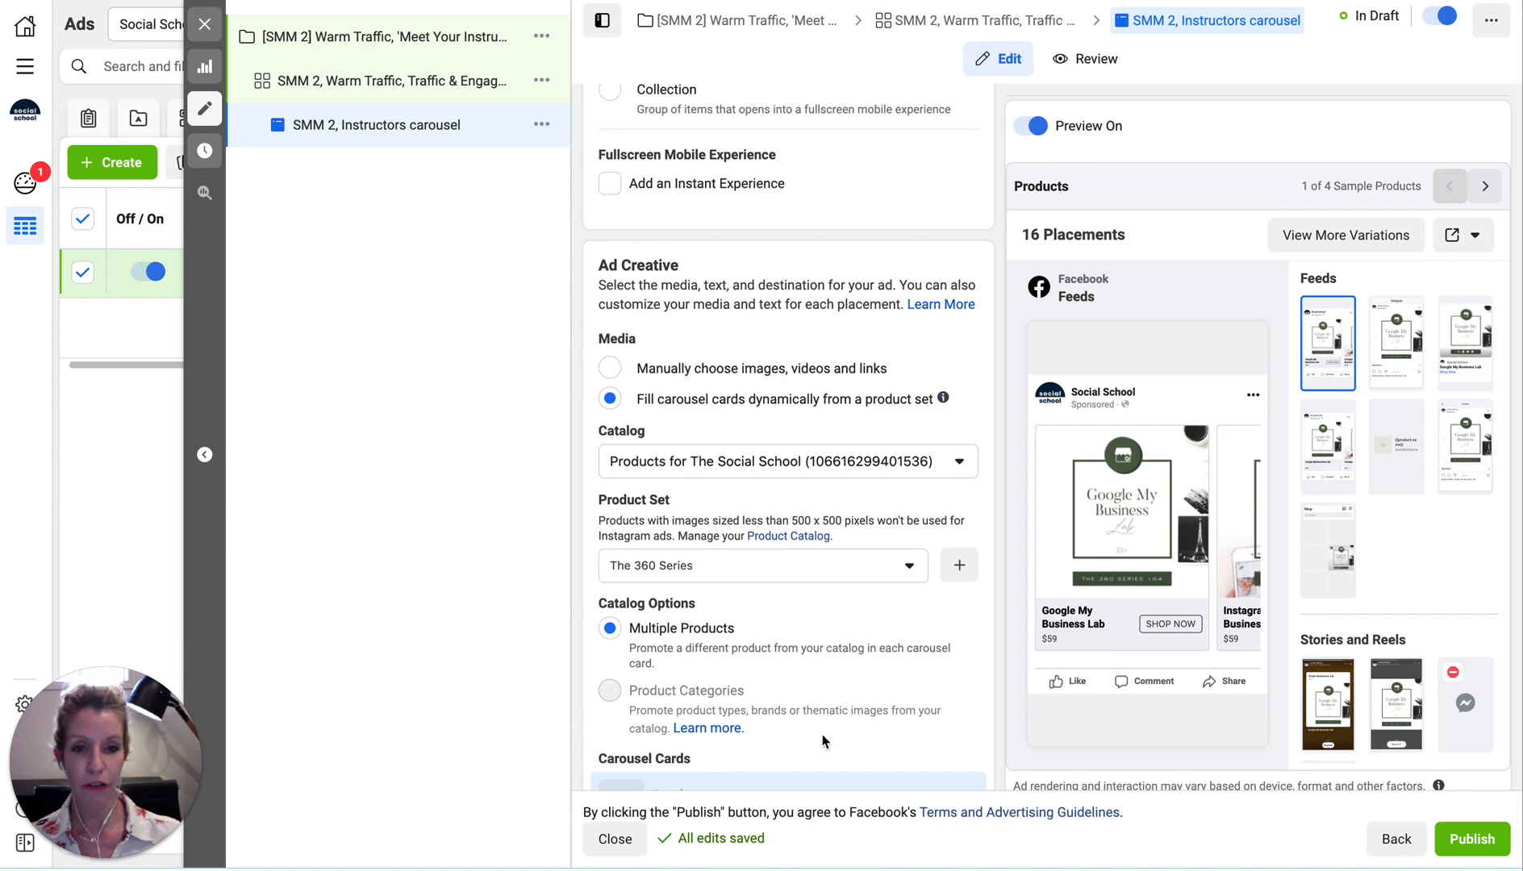
Copy the whole primary text, starting at "Meet your instructors:", from the SMM 2 card in Trello
{"action": "scroll", "coordinate": [822, 737], "scroll_direction": "down", "scroll_amount": 3}
{"action": "scroll", "coordinate": [821, 736], "scroll_direction": "up", "scroll_amount": 3}
{"action": "scroll", "coordinate": [821, 736], "scroll_direction": "up", "scroll_amount": 2}
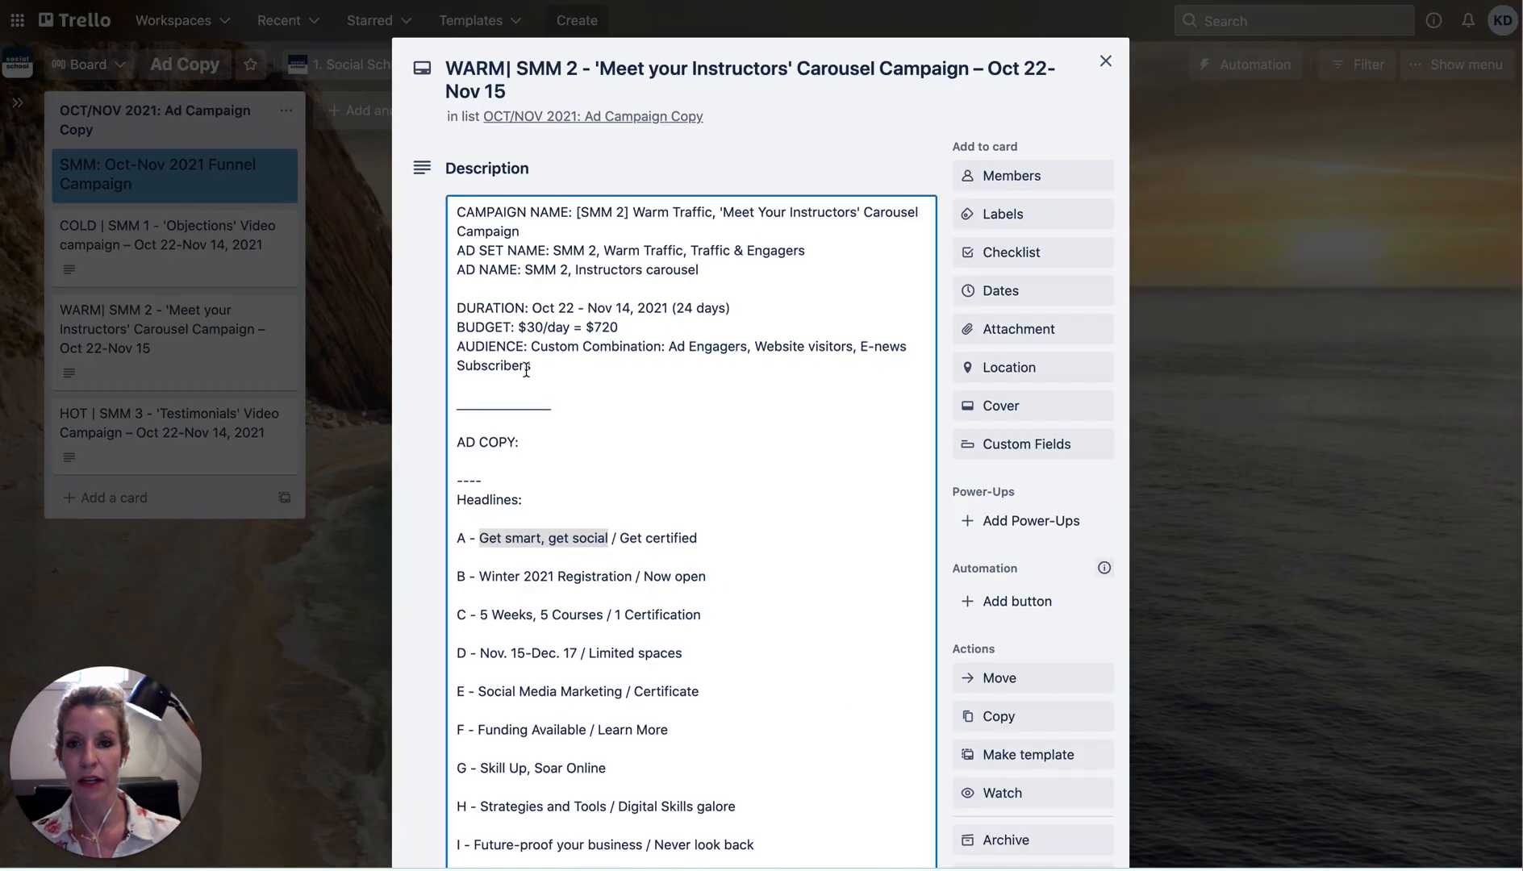
{"action": "scroll", "coordinate": [580, 528], "scroll_direction": "down", "scroll_amount": 8}
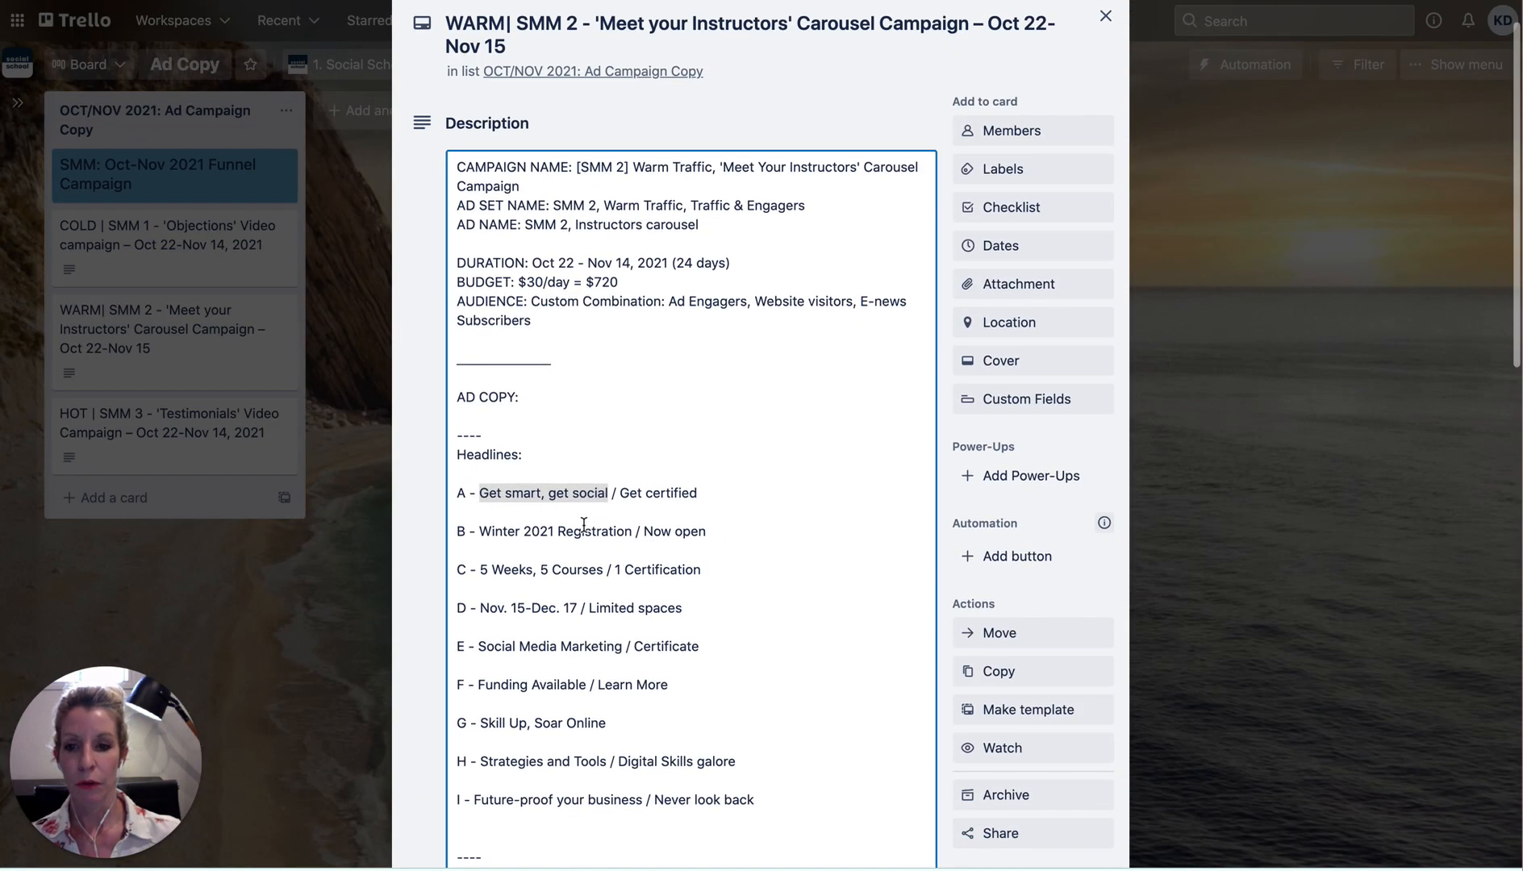
{"action": "scroll", "coordinate": [460, 357], "scroll_direction": "down", "scroll_amount": 2}
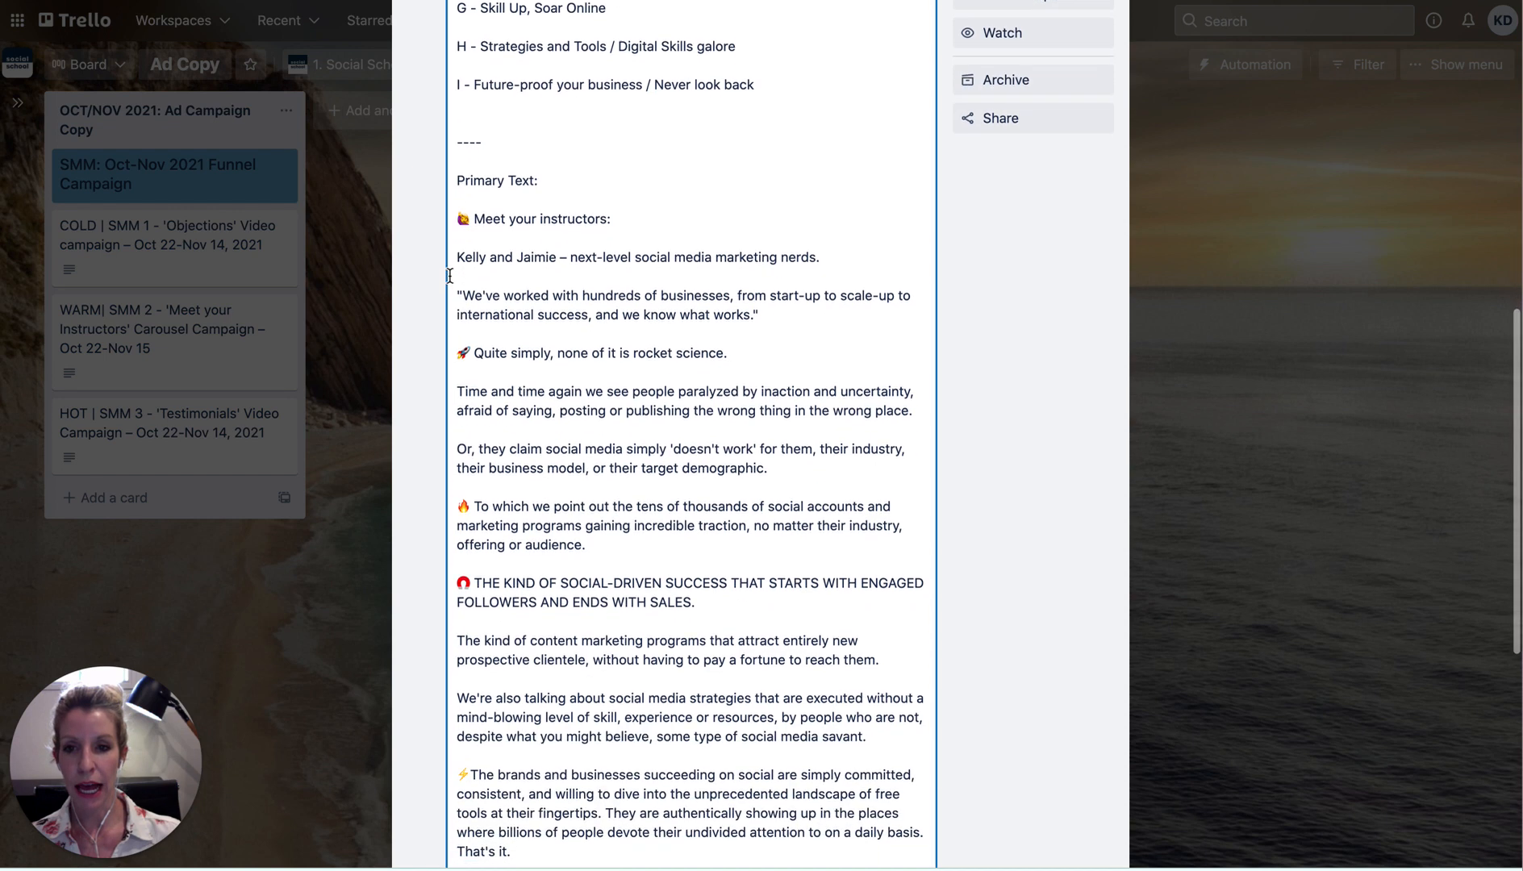
{"action": "left_click_drag", "start_coordinate": [457, 212], "coordinate": [771, 419]}
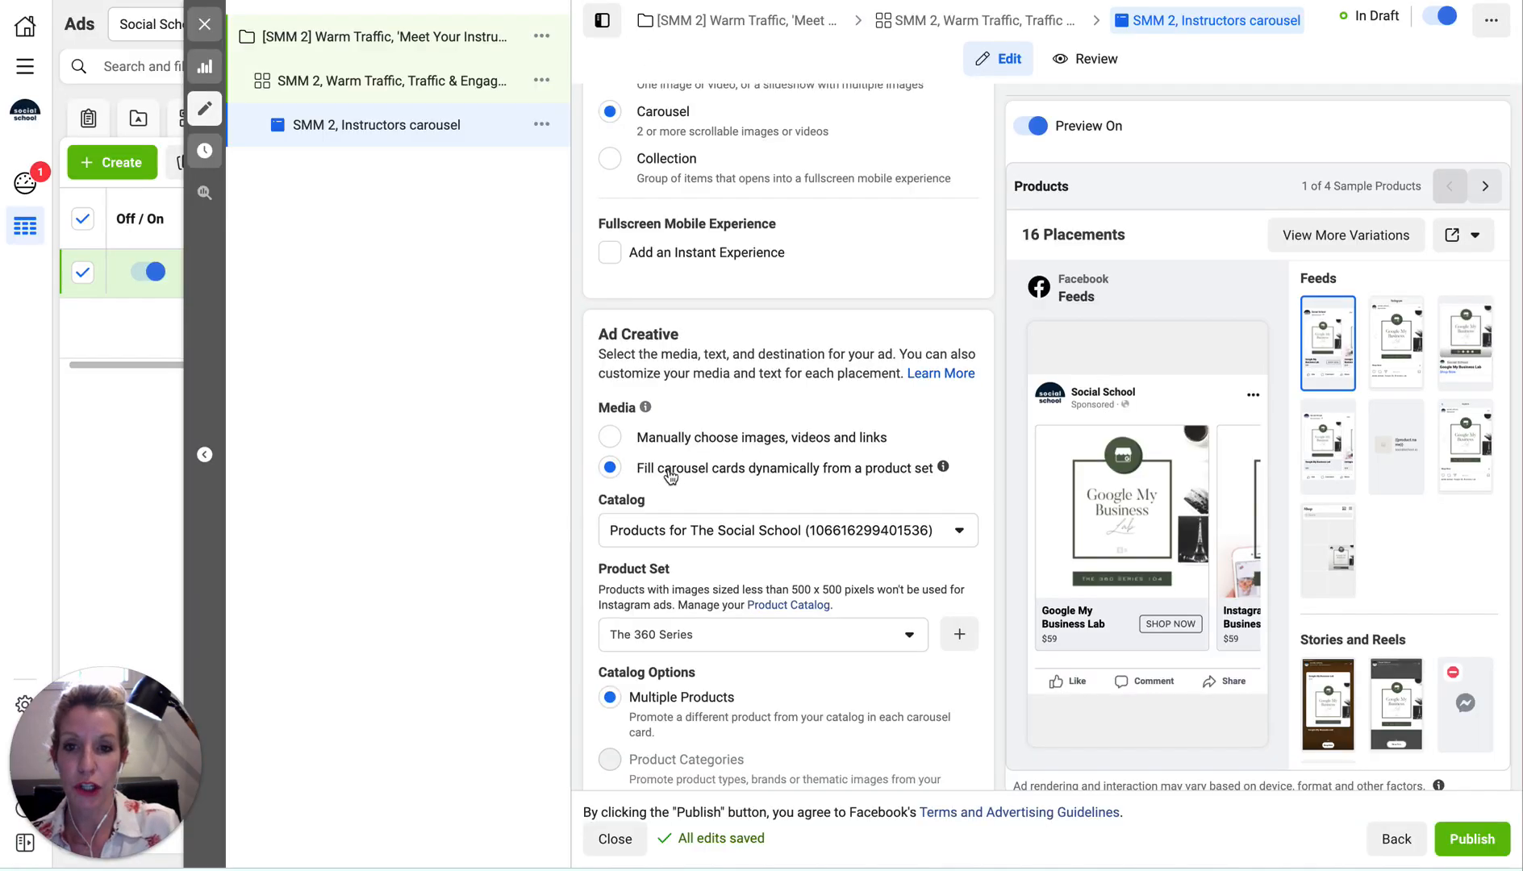
Paste the copied Trello text as the carousel ad's primary text in Ads Manager
{"action": "scroll", "coordinate": [717, 636], "scroll_direction": "down", "scroll_amount": 3}
{"action": "scroll", "coordinate": [717, 636], "scroll_direction": "down", "scroll_amount": 3}
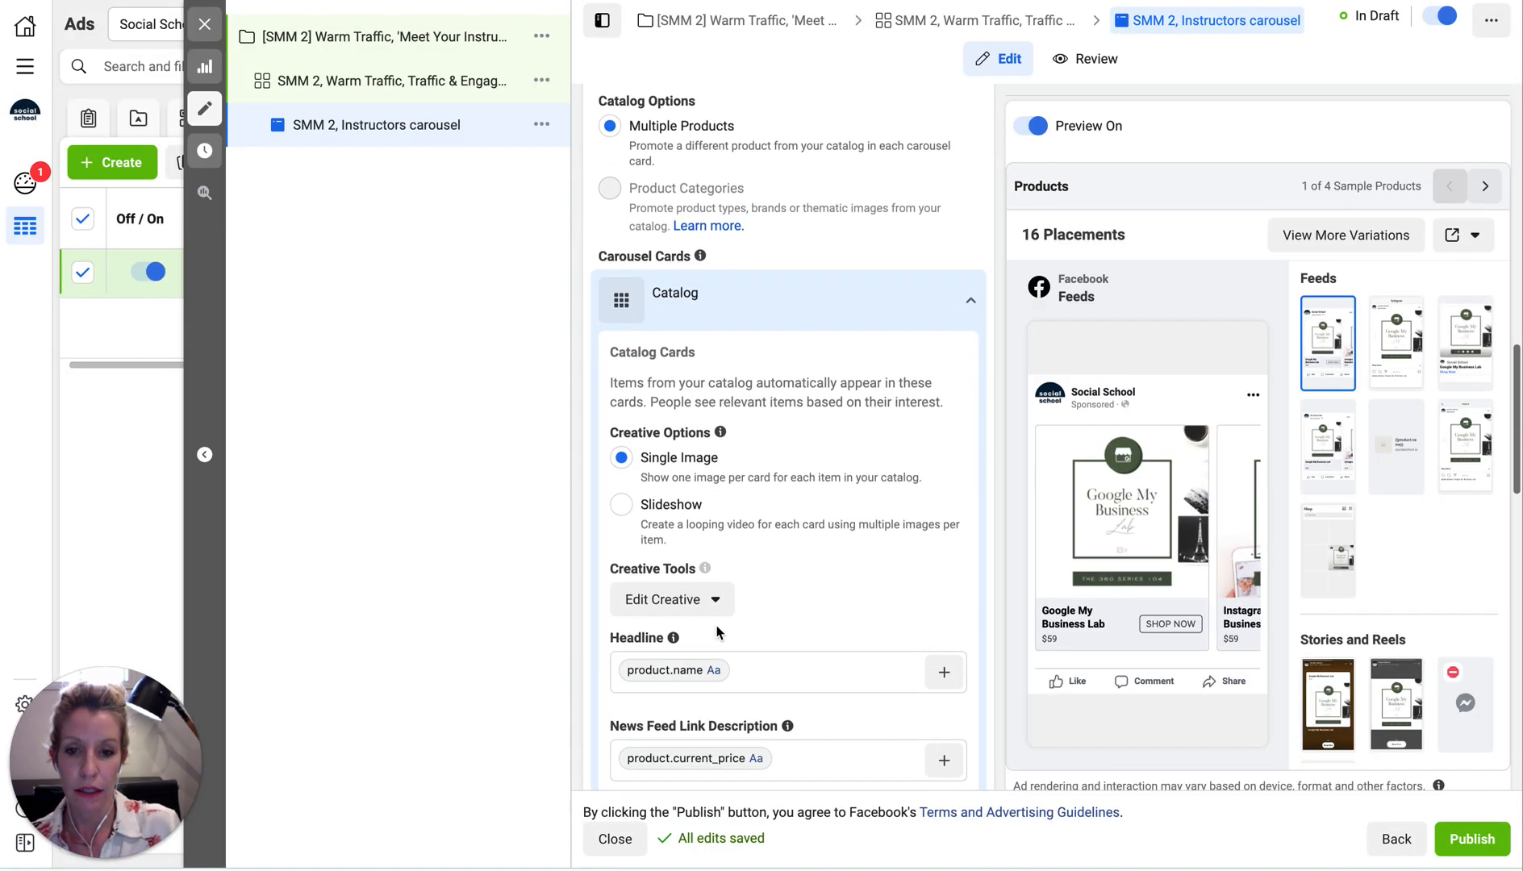
{"action": "scroll", "coordinate": [717, 635], "scroll_direction": "up", "scroll_amount": 10}
{"action": "scroll", "coordinate": [718, 634], "scroll_direction": "down", "scroll_amount": 10}
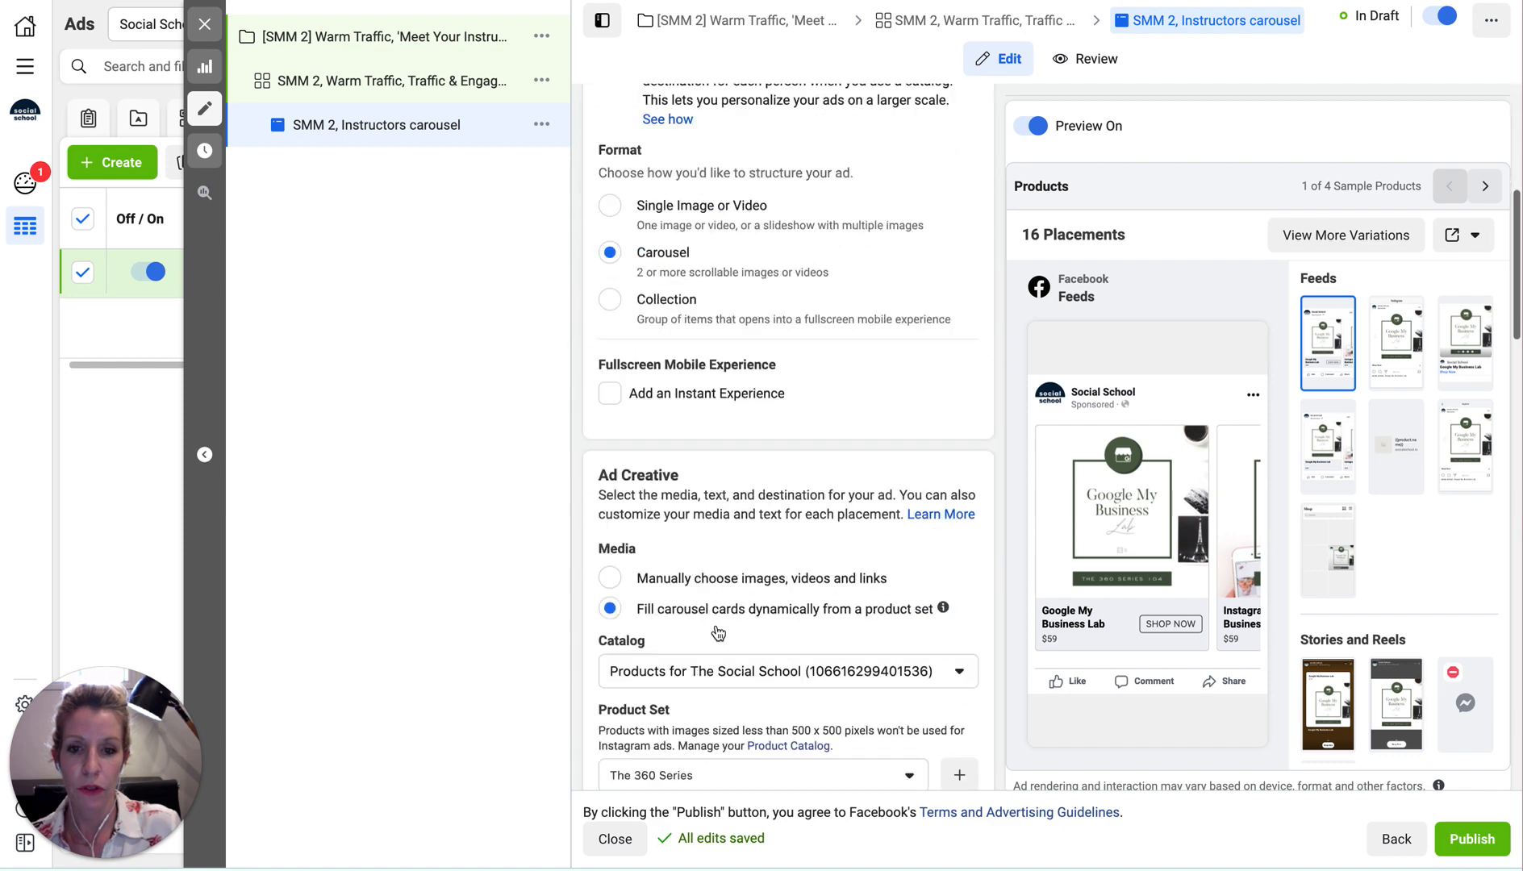
{"action": "scroll", "coordinate": [717, 632], "scroll_direction": "down", "scroll_amount": 5}
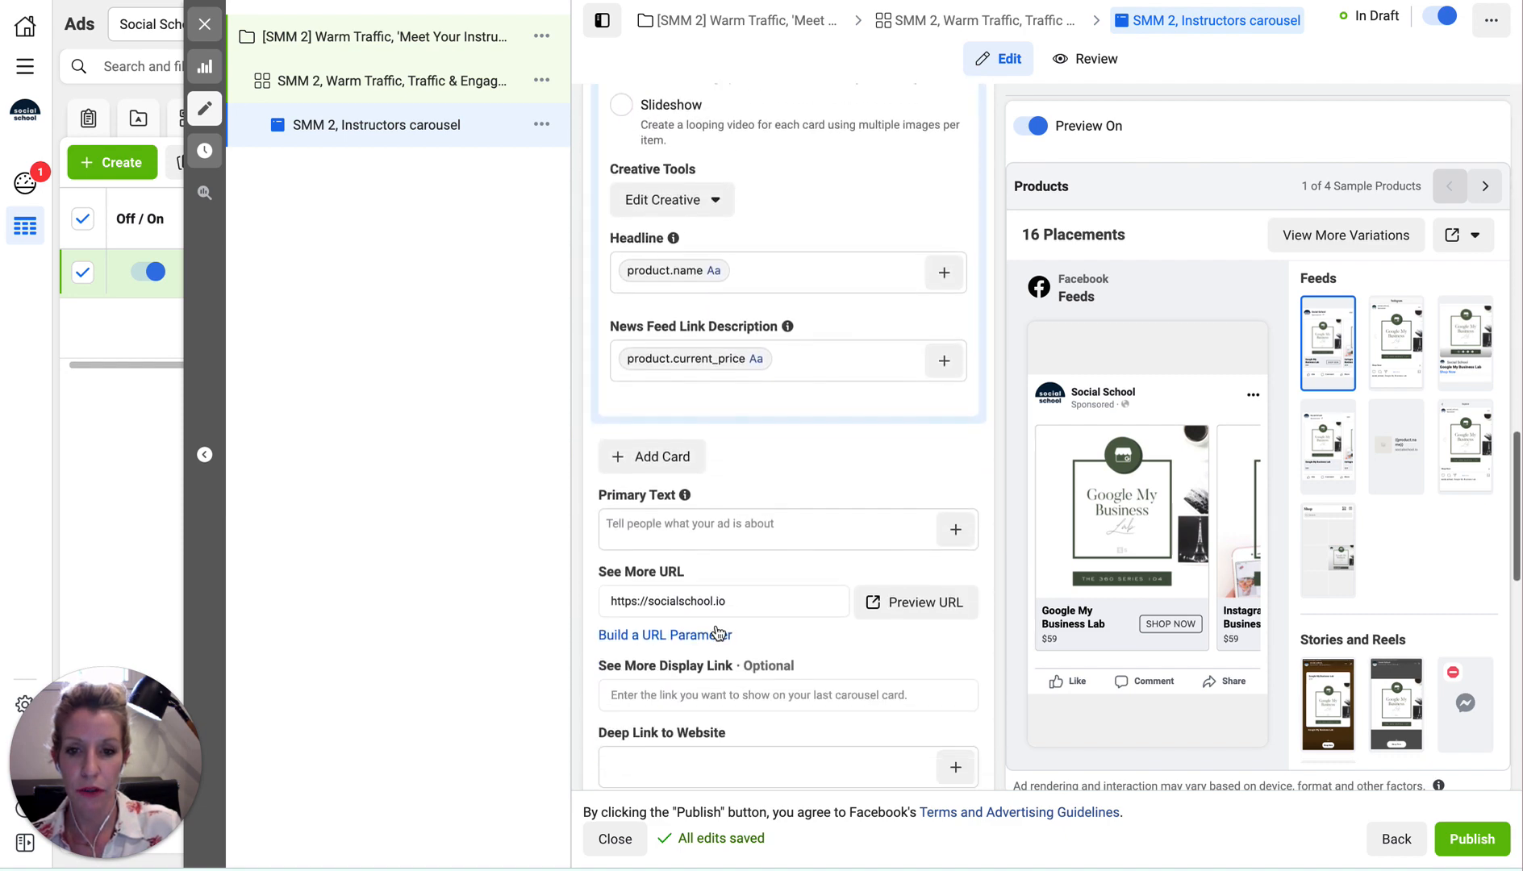
{"action": "left_click", "coordinate": [650, 408]}
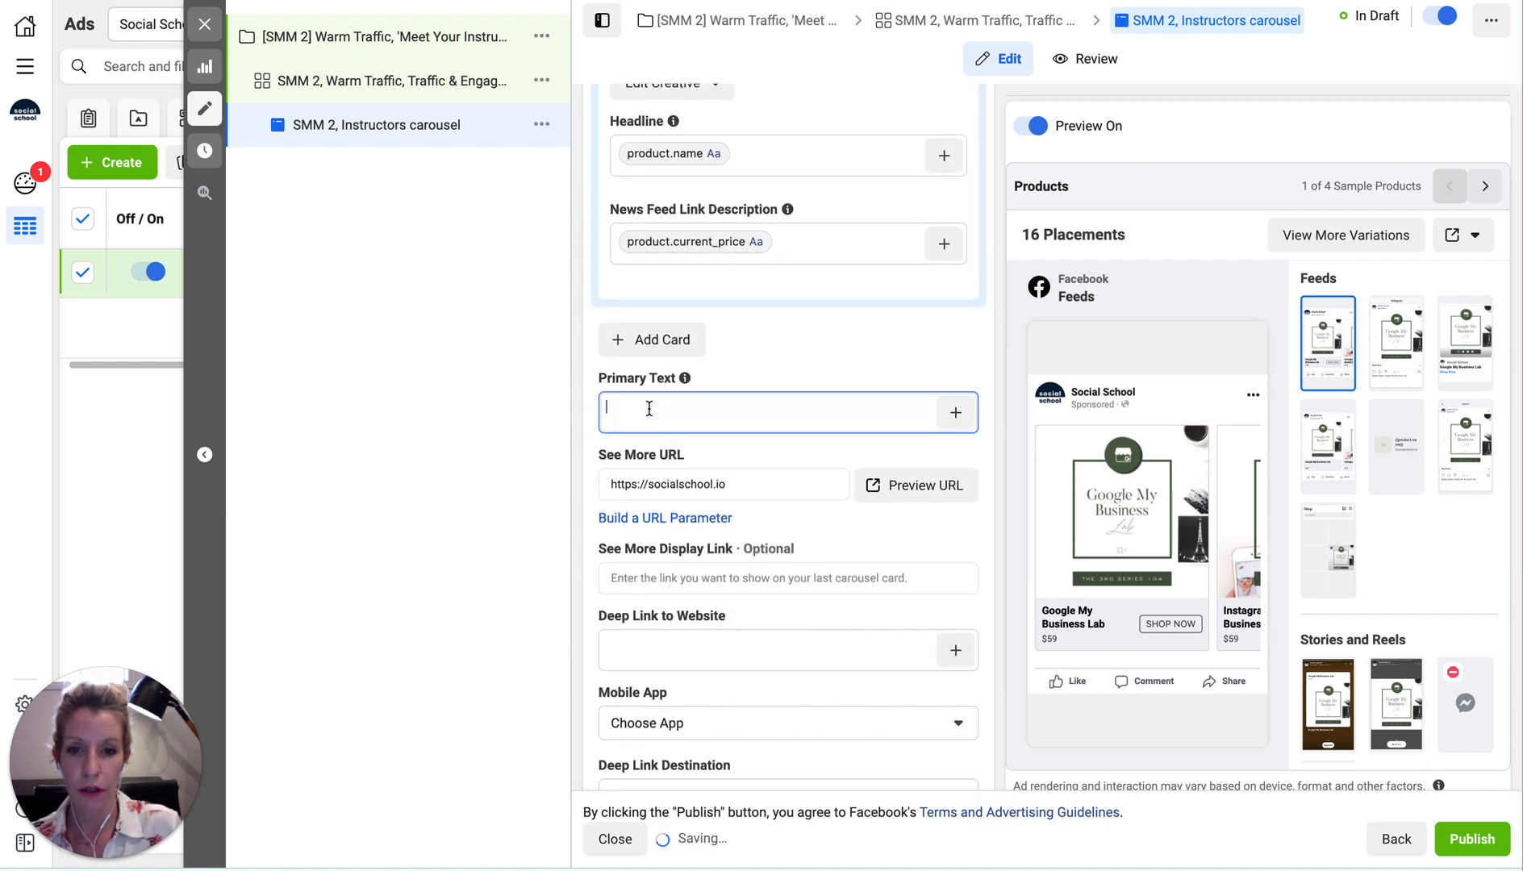
{"action": "key", "text": "ctrl+v"}
{"action": "scroll", "coordinate": [730, 516], "scroll_direction": "down", "scroll_amount": 7}
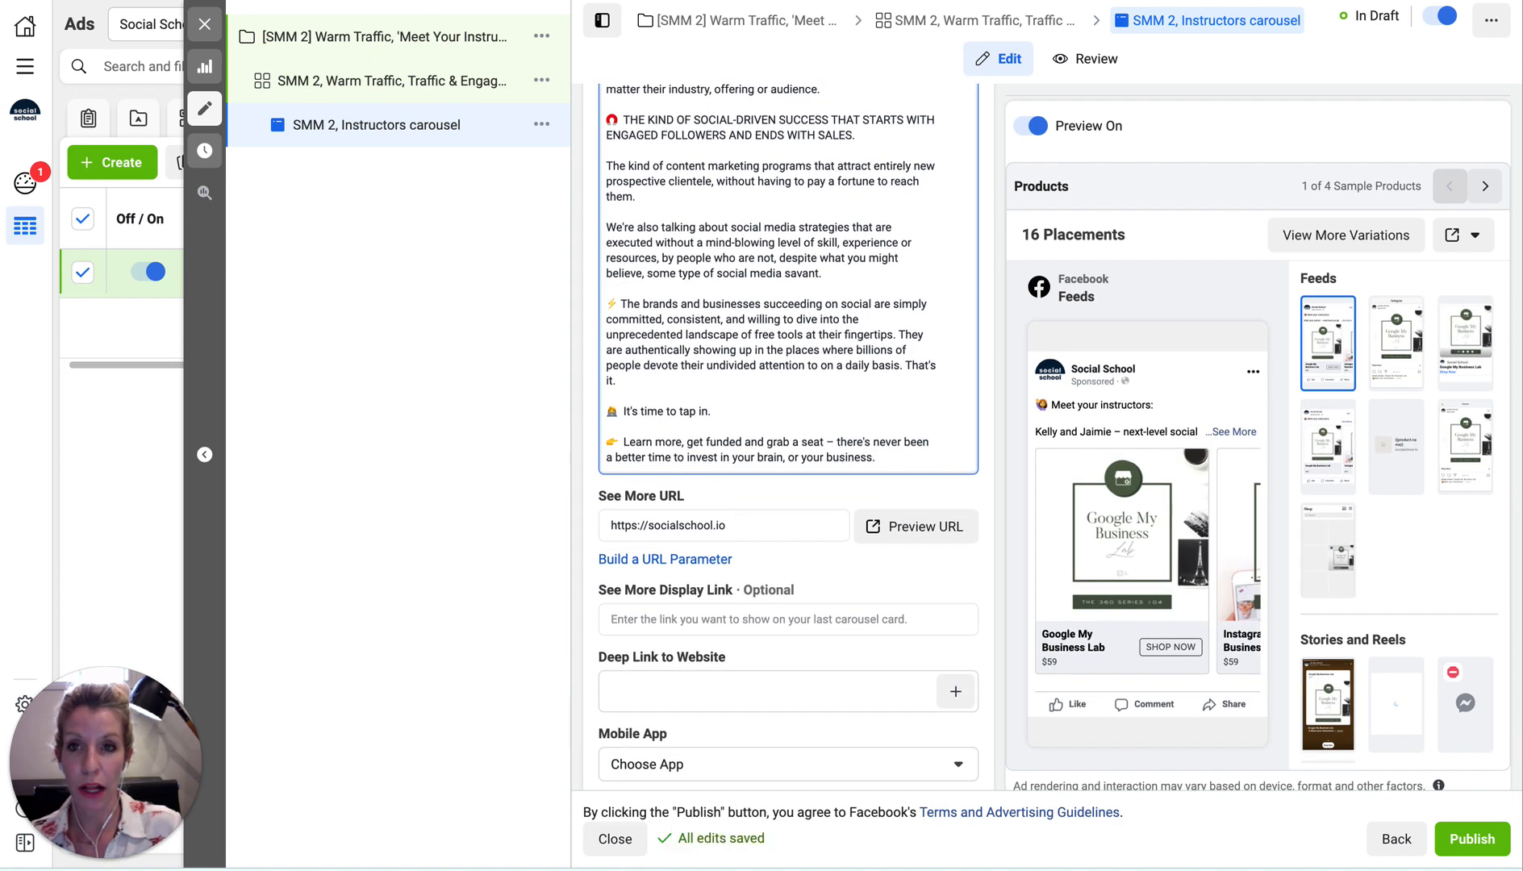
{"action": "left_click", "coordinate": [484, 2]}
{"action": "left_click", "coordinate": [574, 465]}
{"action": "left_click_drag", "start_coordinate": [759, 521], "coordinate": [428, 517]}
{"action": "key", "text": "ctrl+c"}
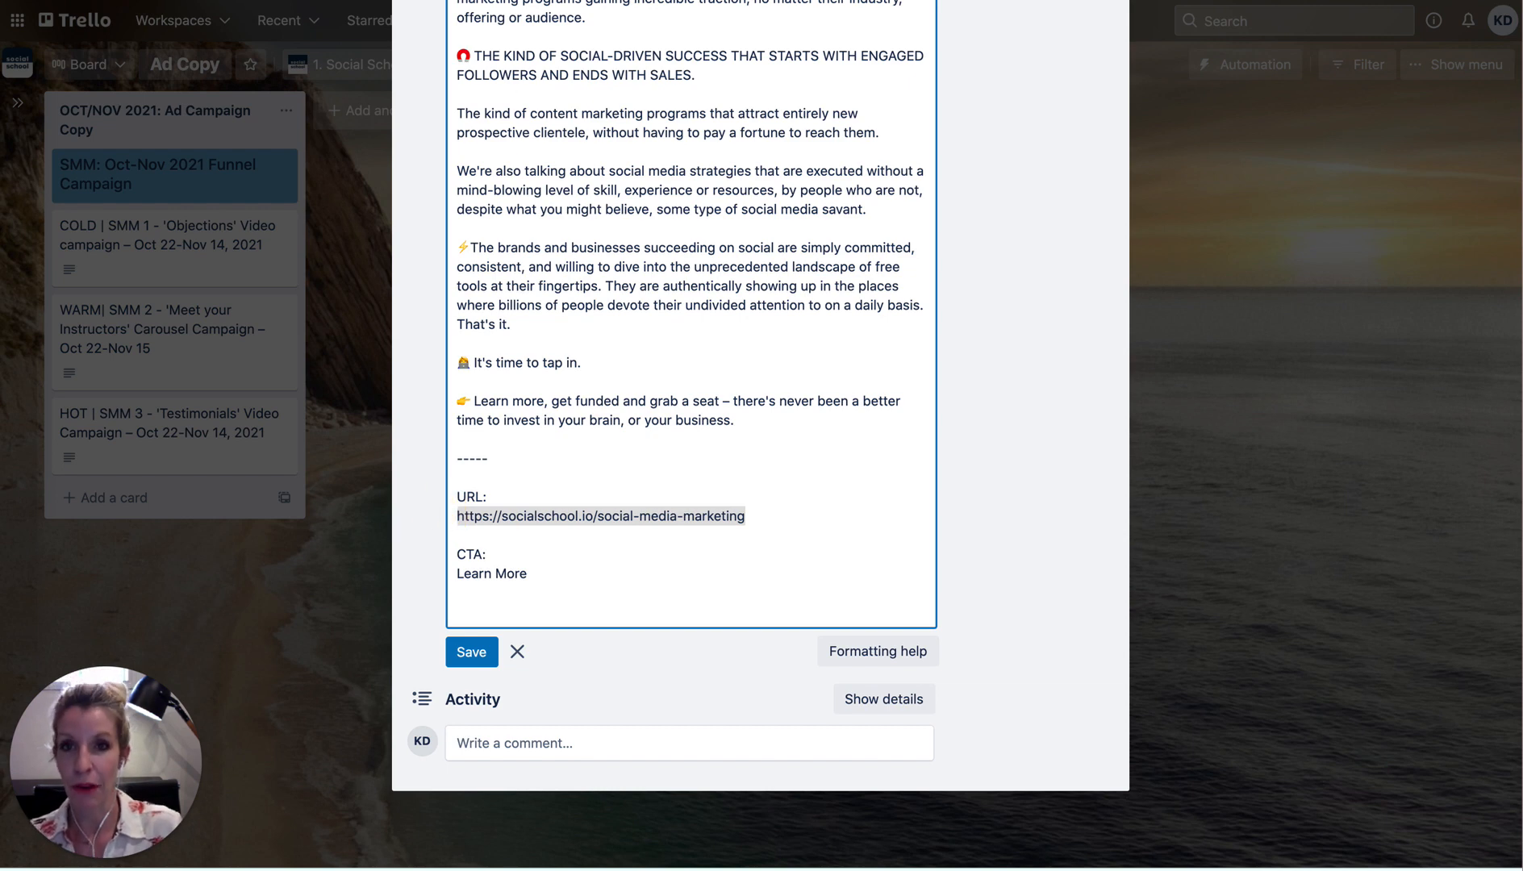
{"action": "left_click", "coordinate": [485, 2]}
{"action": "left_click_drag", "start_coordinate": [739, 524], "coordinate": [569, 517]}
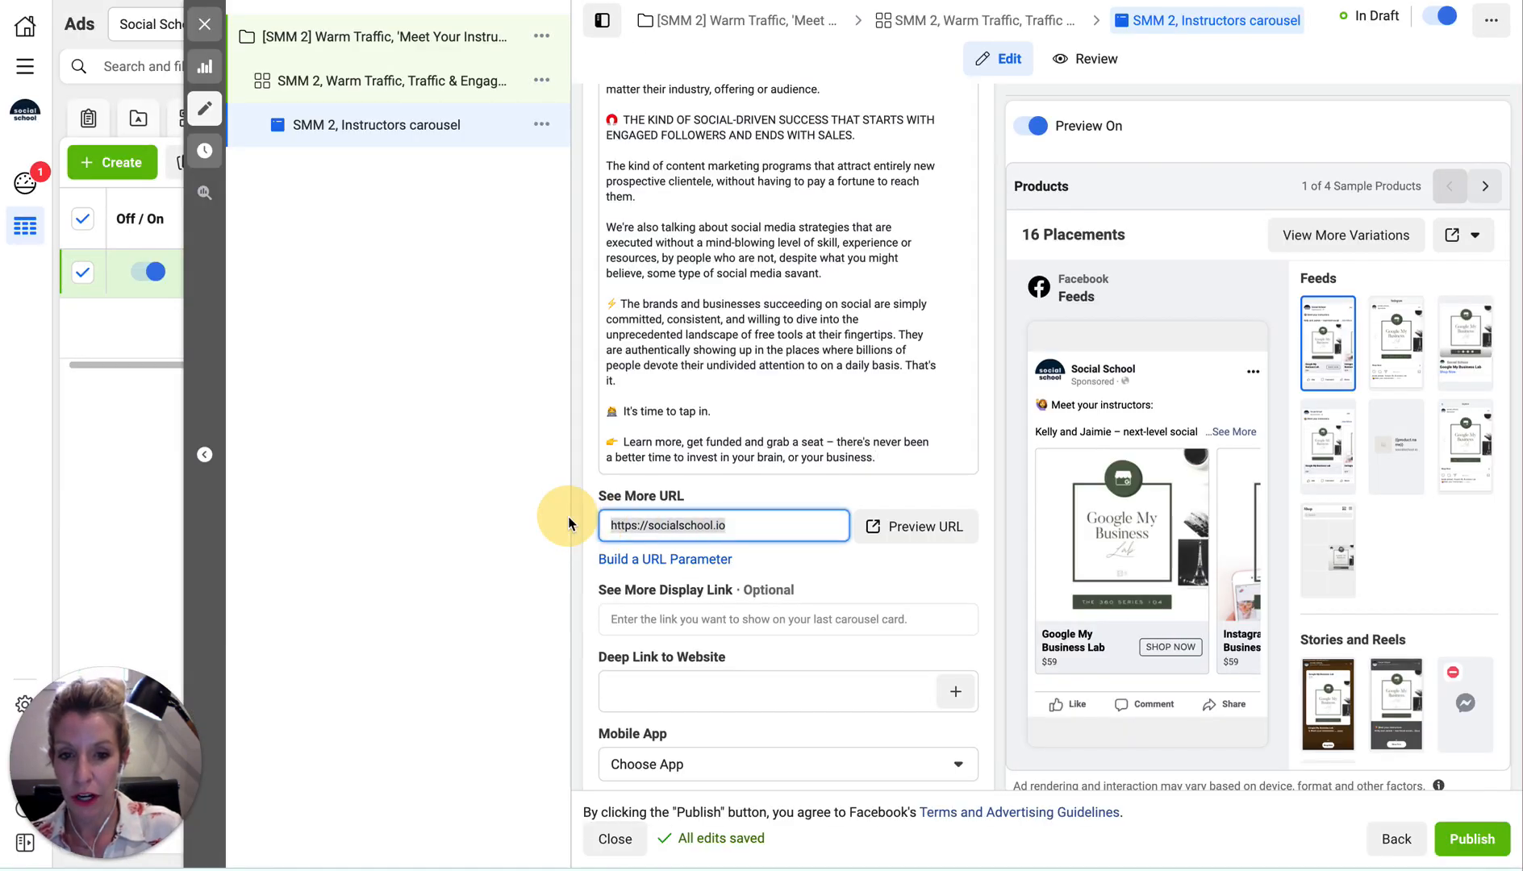
{"action": "key", "text": "ctrl+v"}
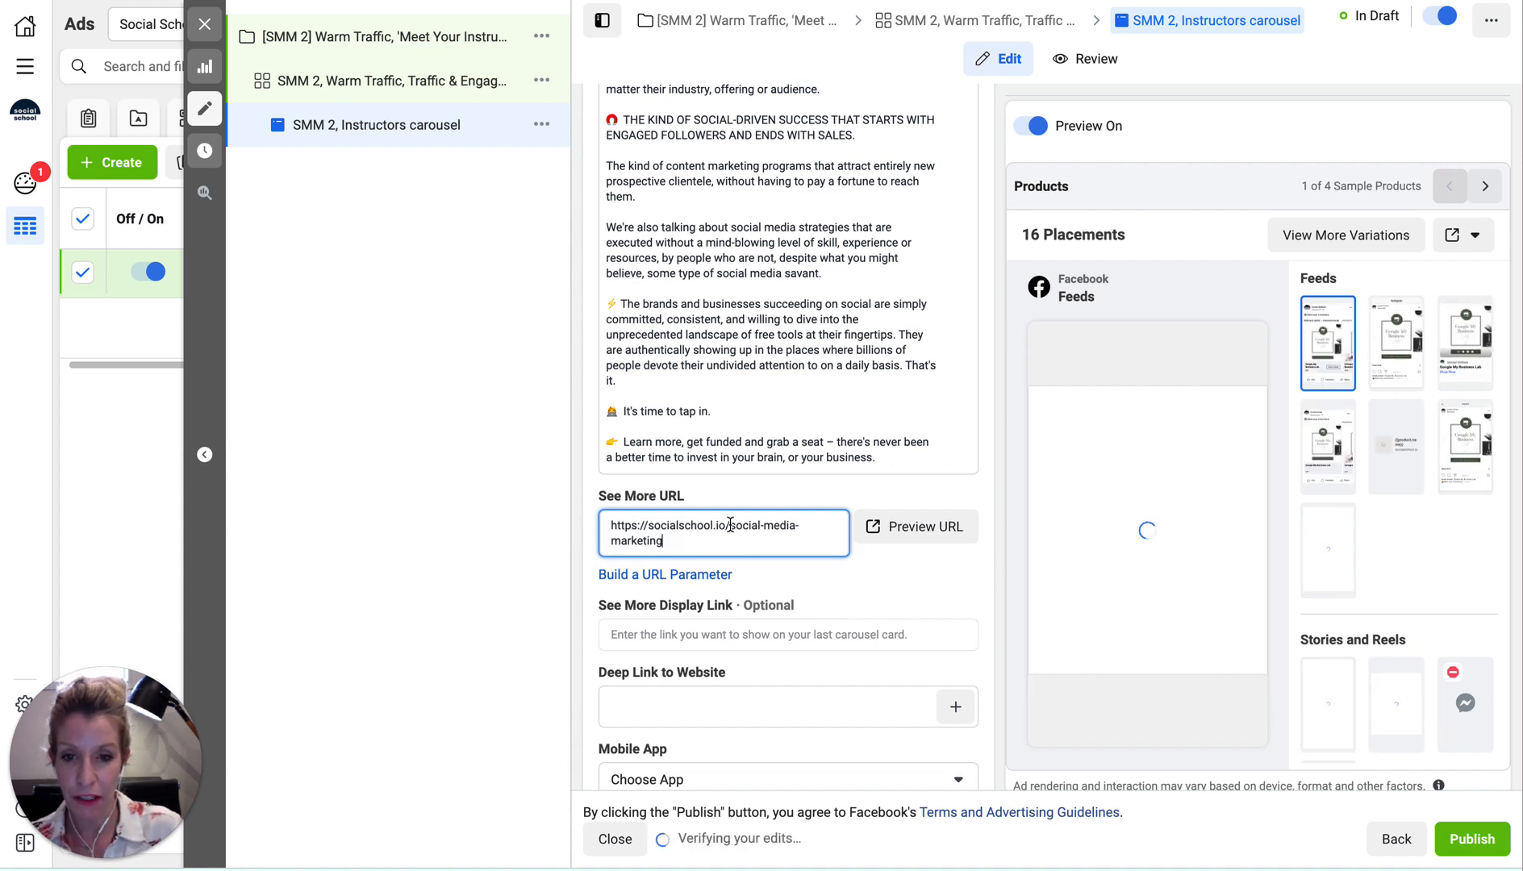
{"action": "left_click_drag", "start_coordinate": [730, 525], "coordinate": [585, 528]}
{"action": "key", "text": "ctrl+c"}
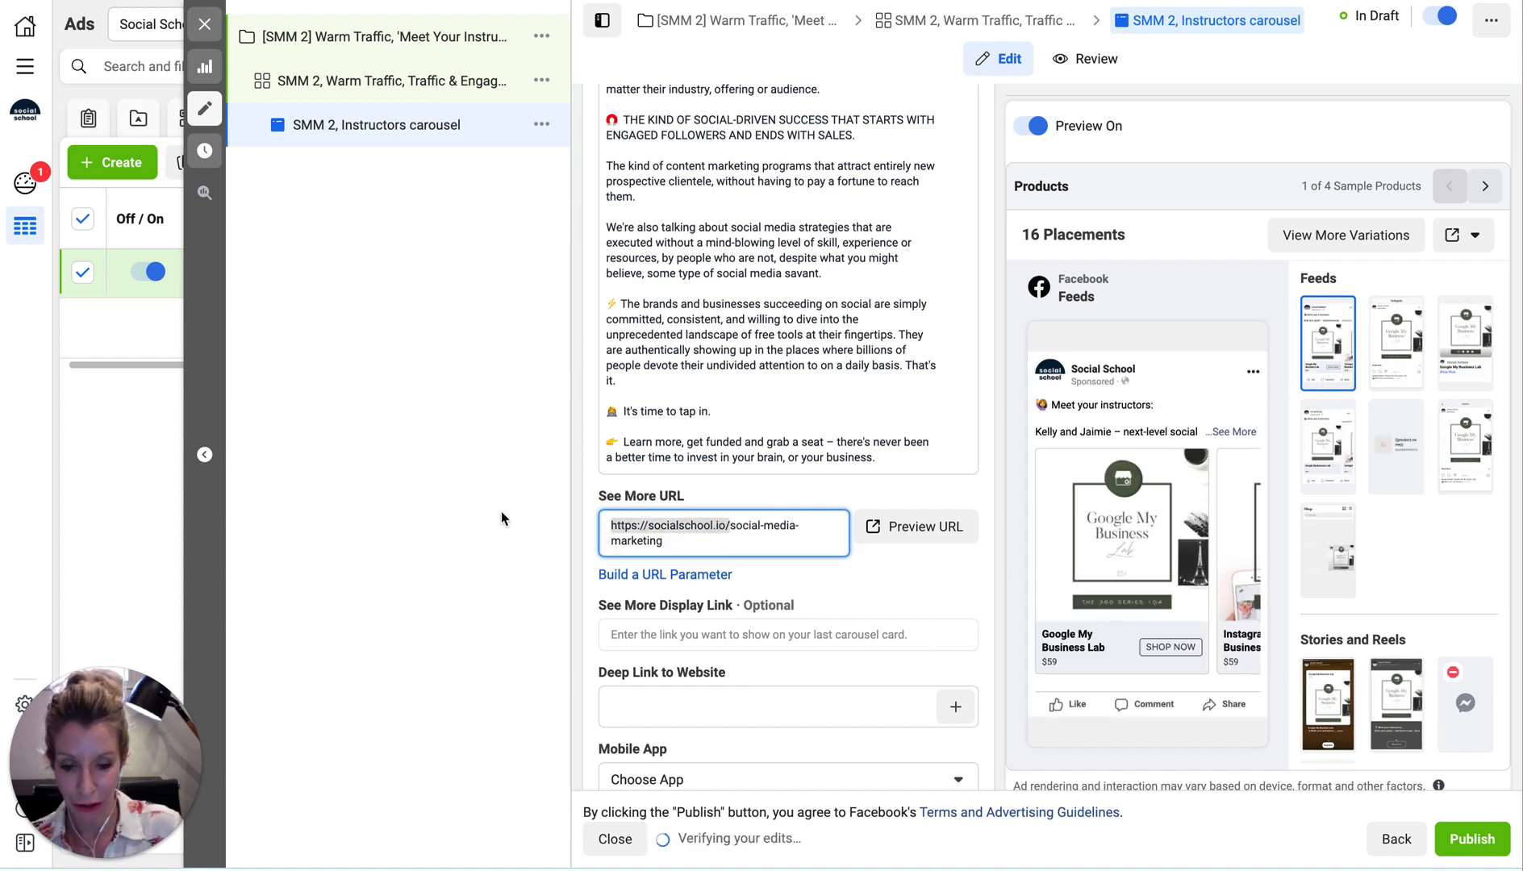
{"action": "left_click", "coordinate": [632, 628]}
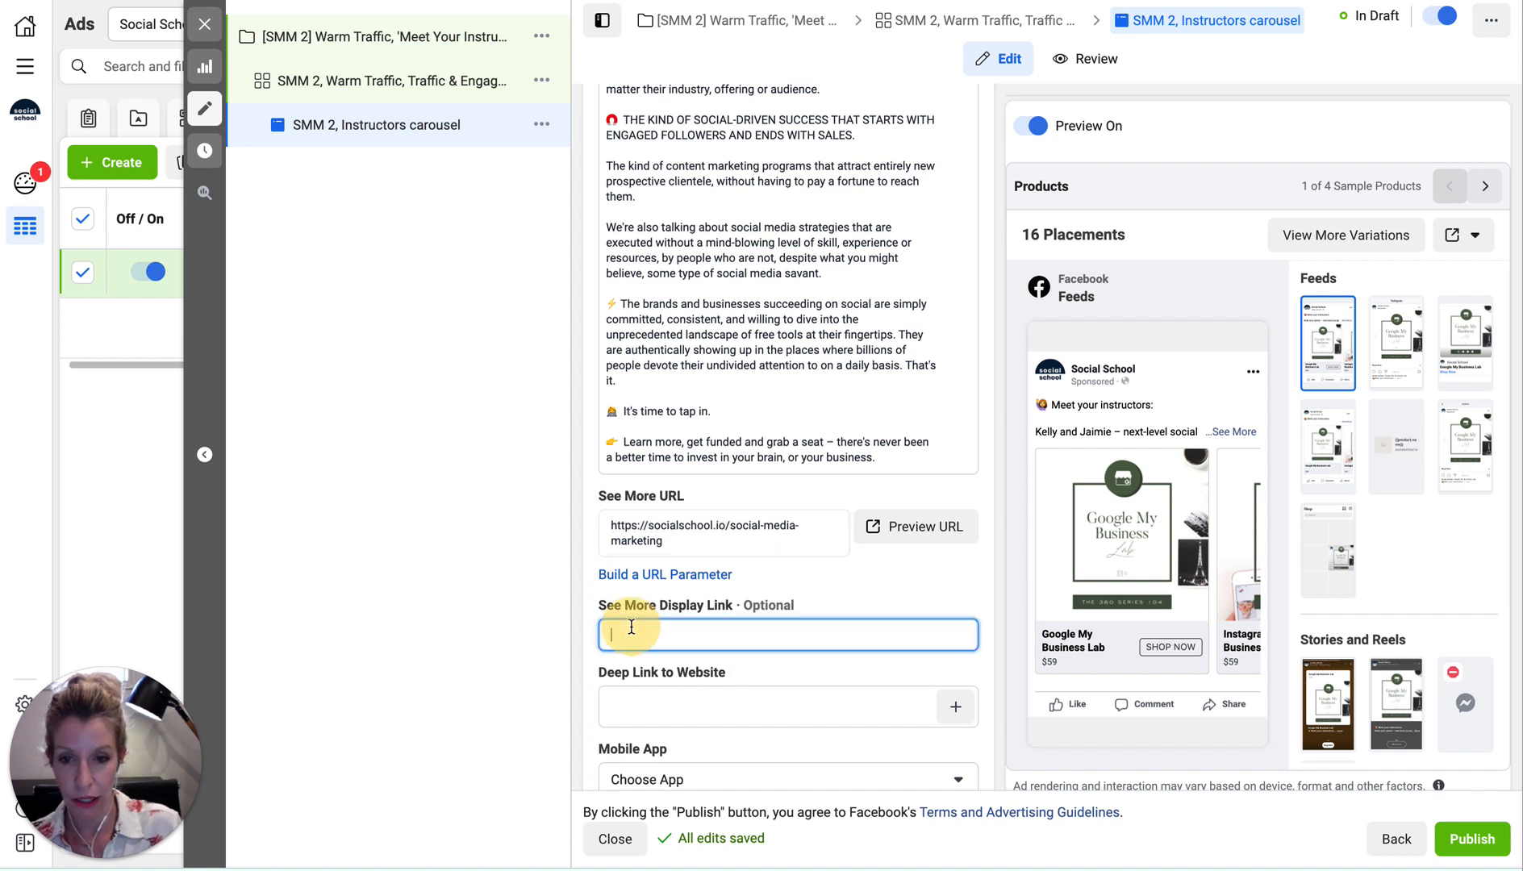
{"action": "key", "text": "ctrl+v"}
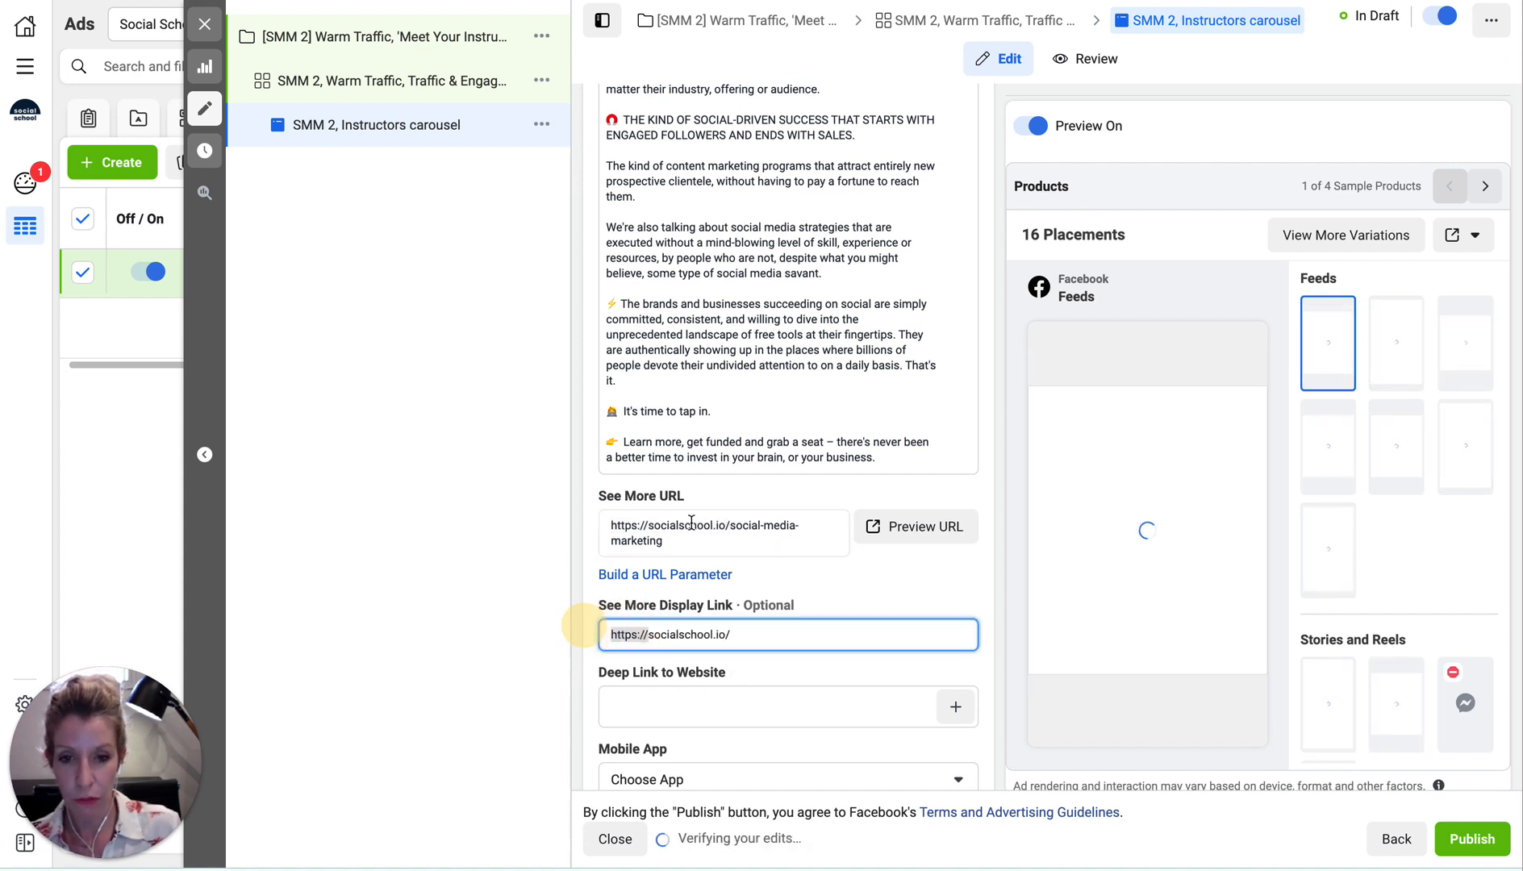
{"action": "left_click_drag", "start_coordinate": [649, 526], "coordinate": [690, 543]}
{"action": "key", "text": "ctrl+c"}
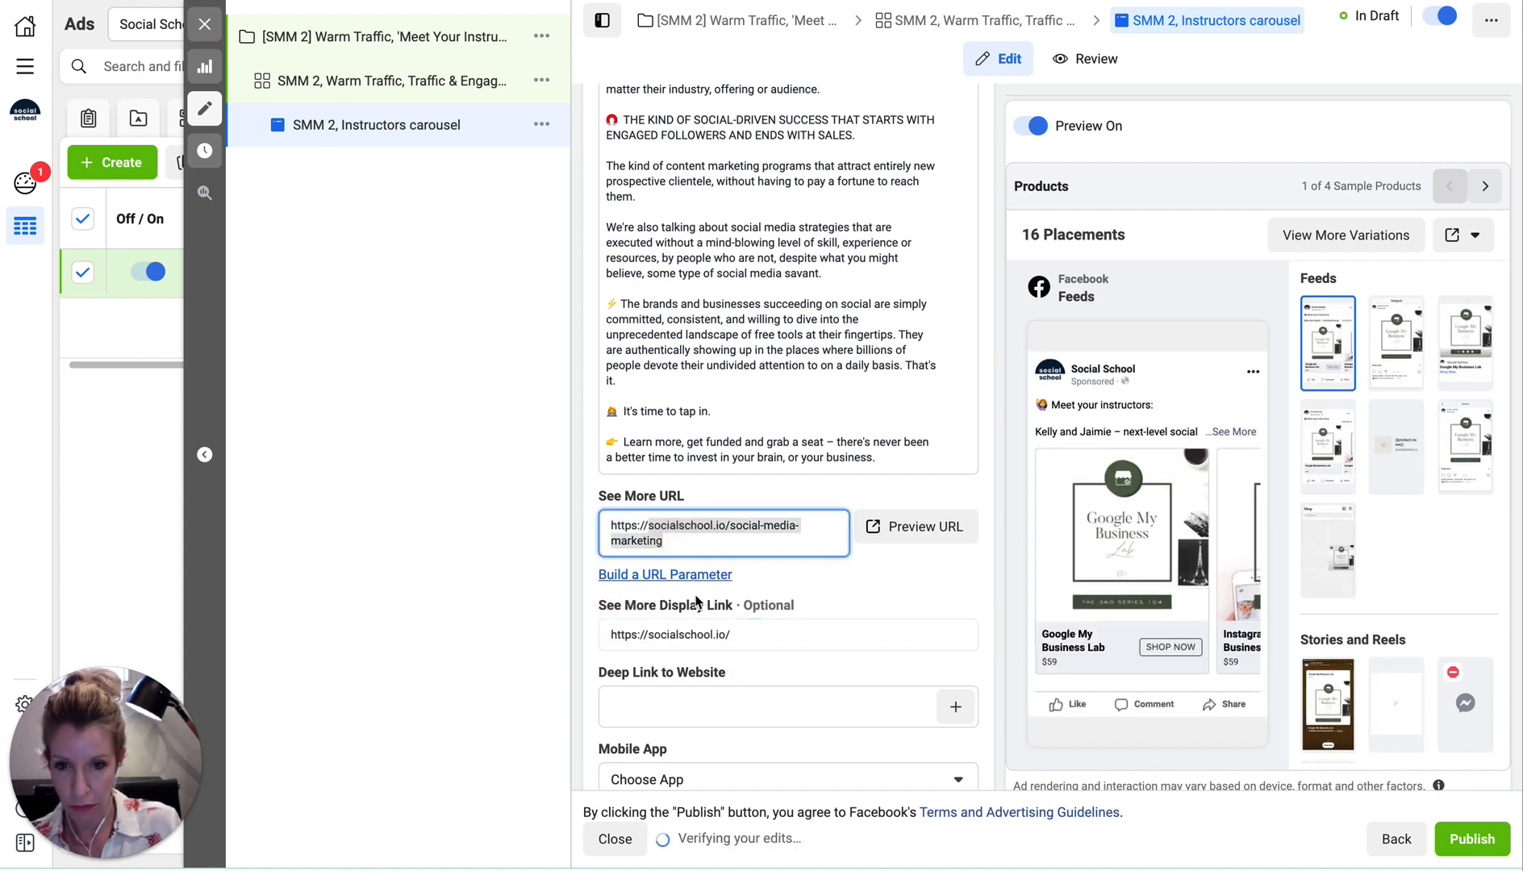
{"action": "left_click_drag", "start_coordinate": [730, 634], "coordinate": [544, 632]}
{"action": "key", "text": "ctrl+v"}
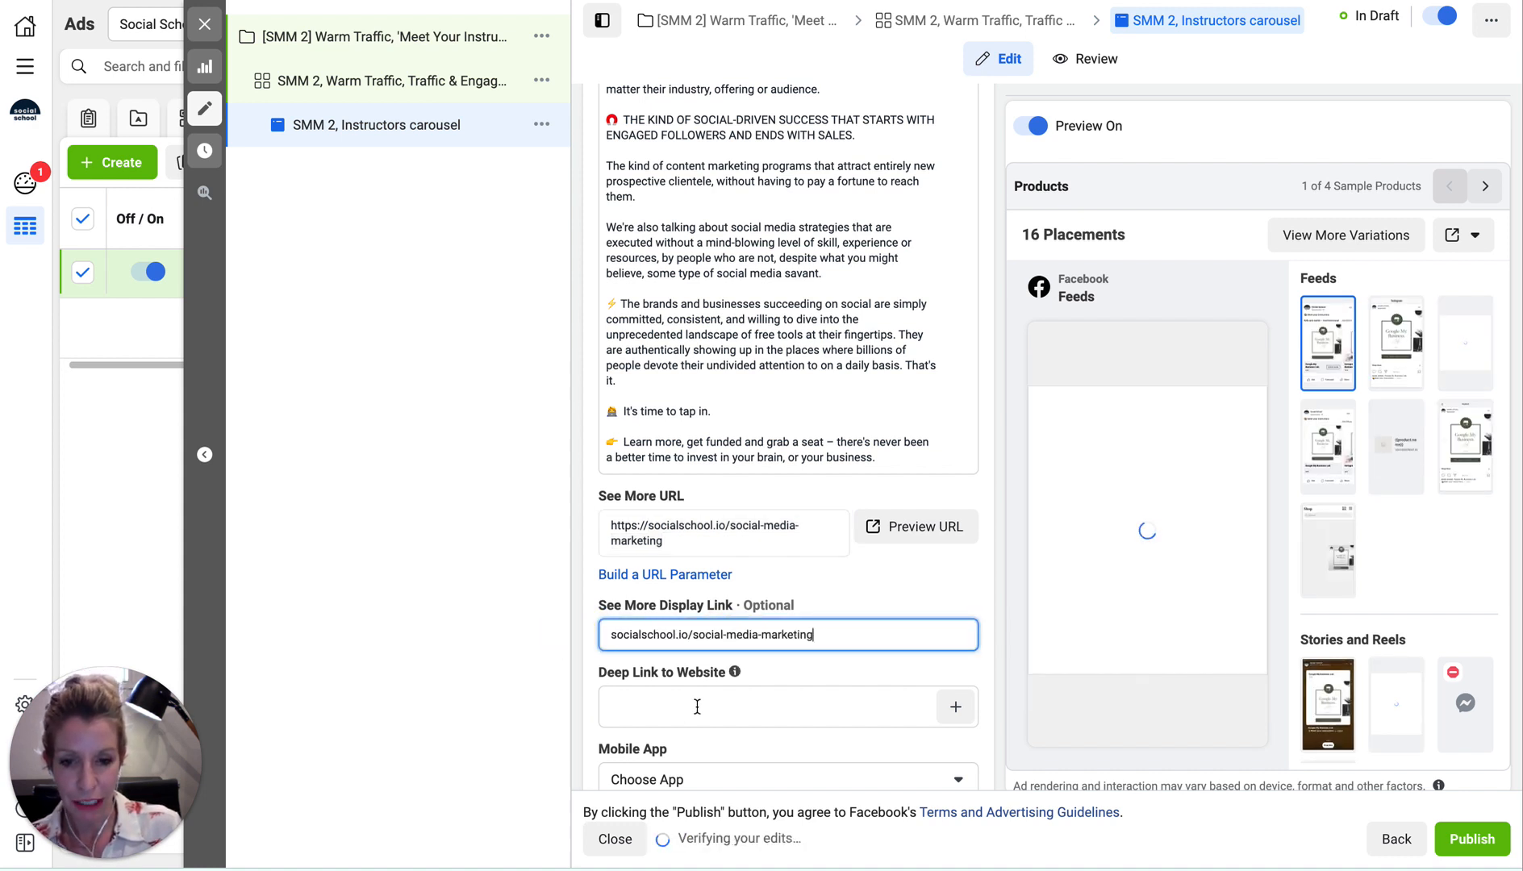
{"action": "left_click", "coordinate": [889, 565]}
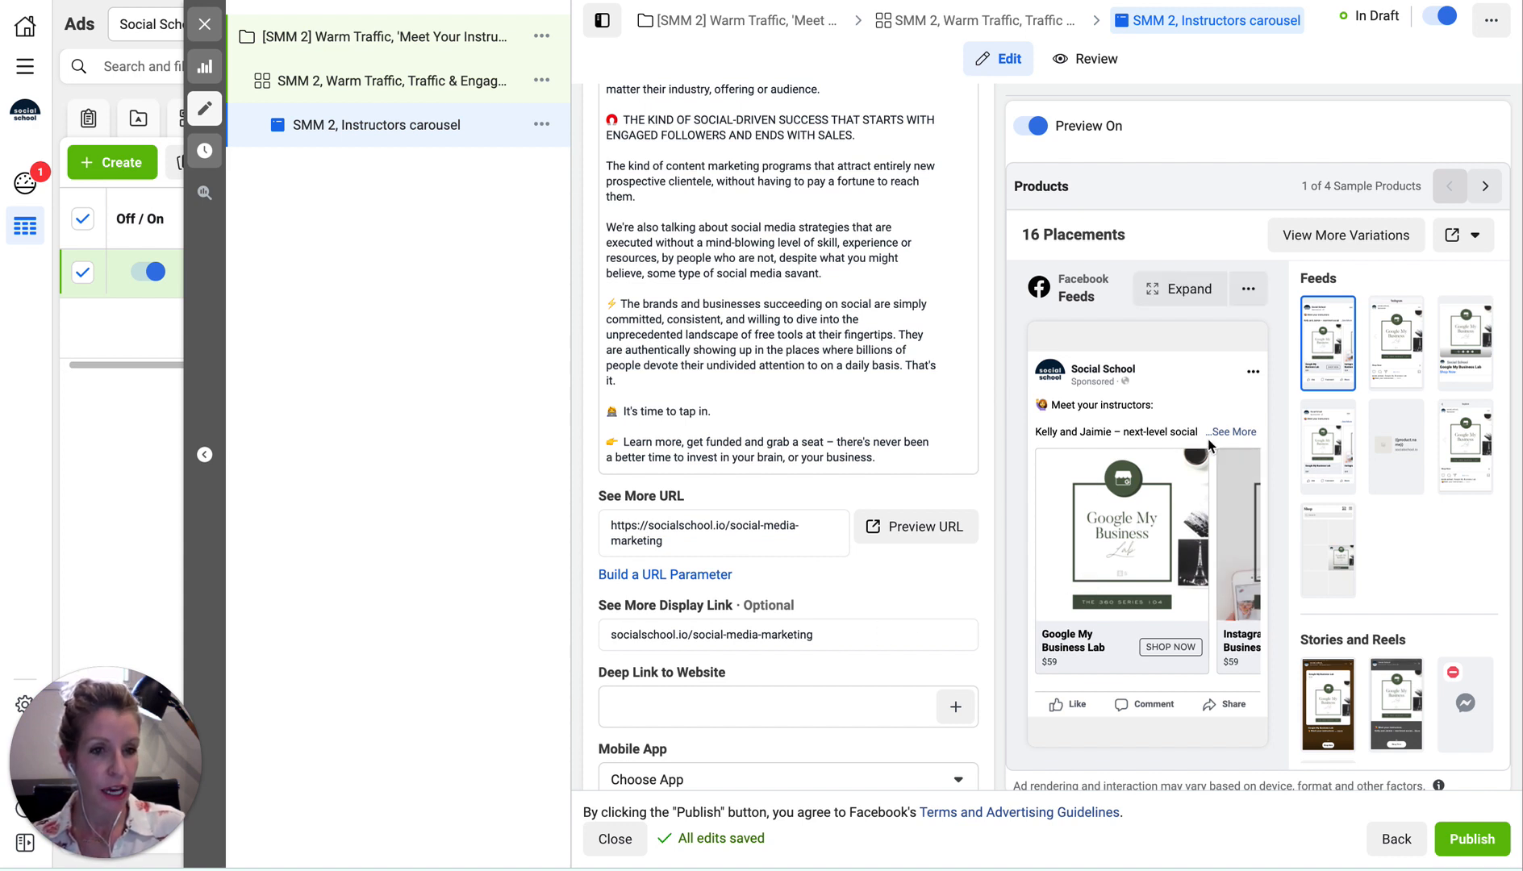
Browse the carousel cards in the ad preview and check the Instagram Feed and Facebook Marketplace placements
{"action": "left_click_drag", "start_coordinate": [1228, 537], "coordinate": [1098, 533]}
{"action": "left_click", "coordinate": [1402, 337]}
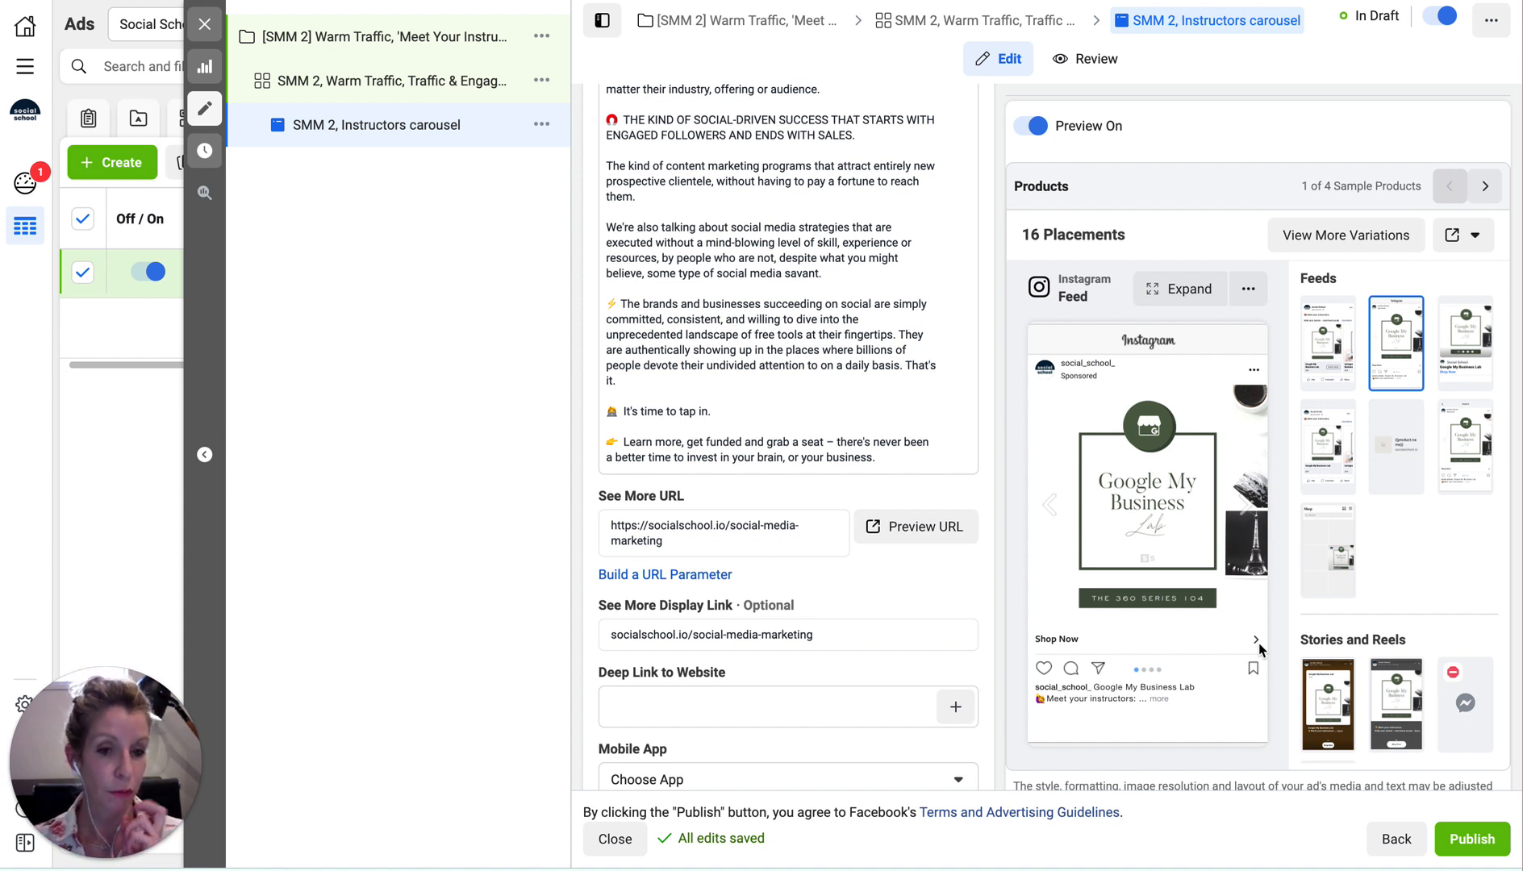
{"action": "left_click", "coordinate": [1467, 337]}
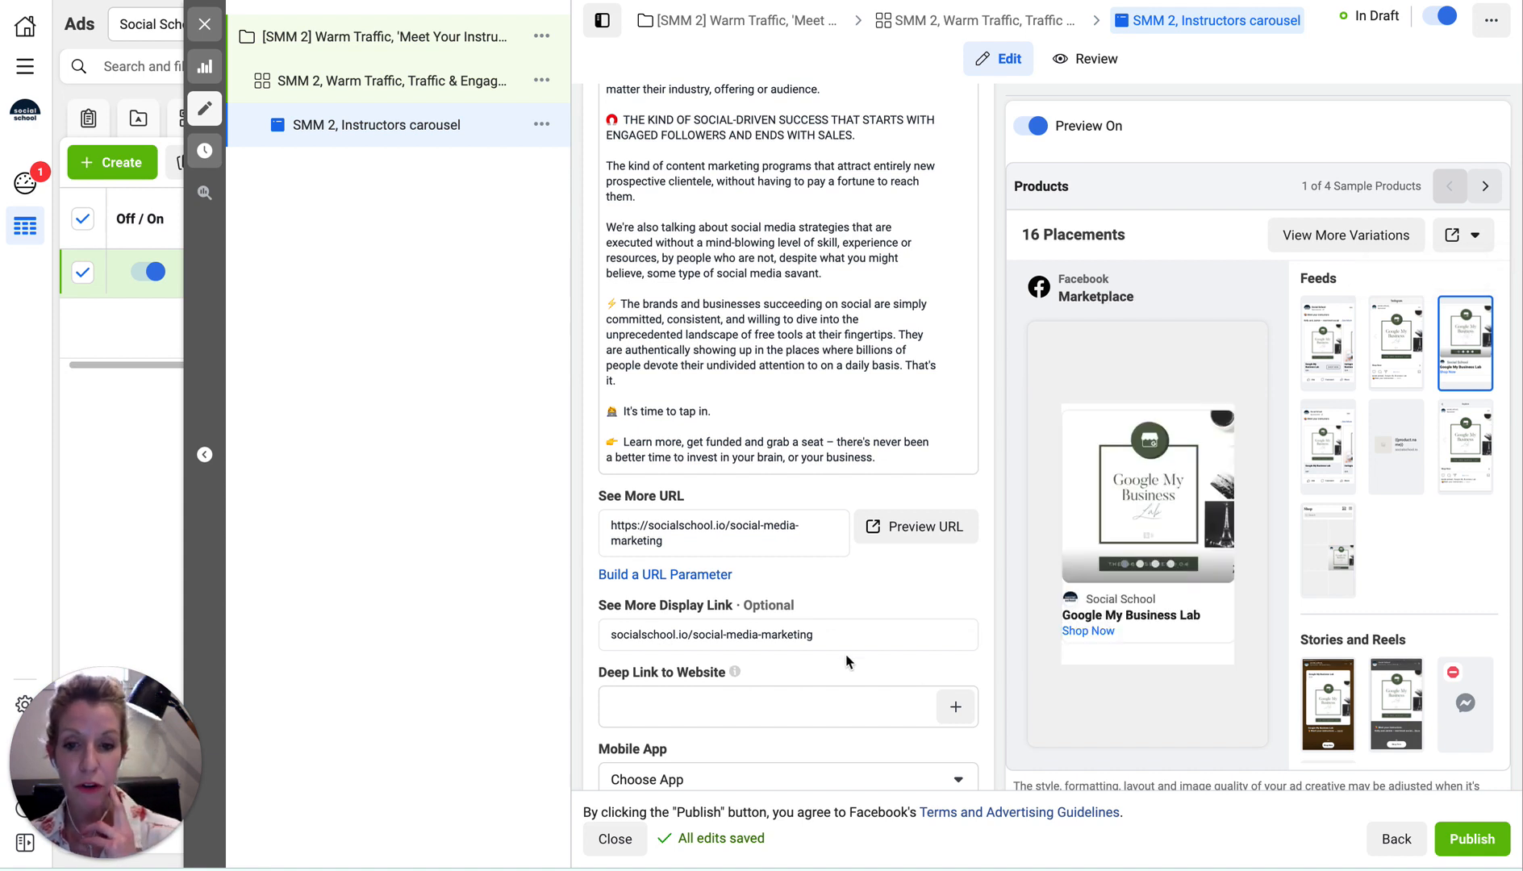
Switch the ad's carousel media to manually chosen images, videos and links, and preview the Facebook Feeds placement
{"action": "scroll", "coordinate": [765, 647], "scroll_direction": "down", "scroll_amount": 4}
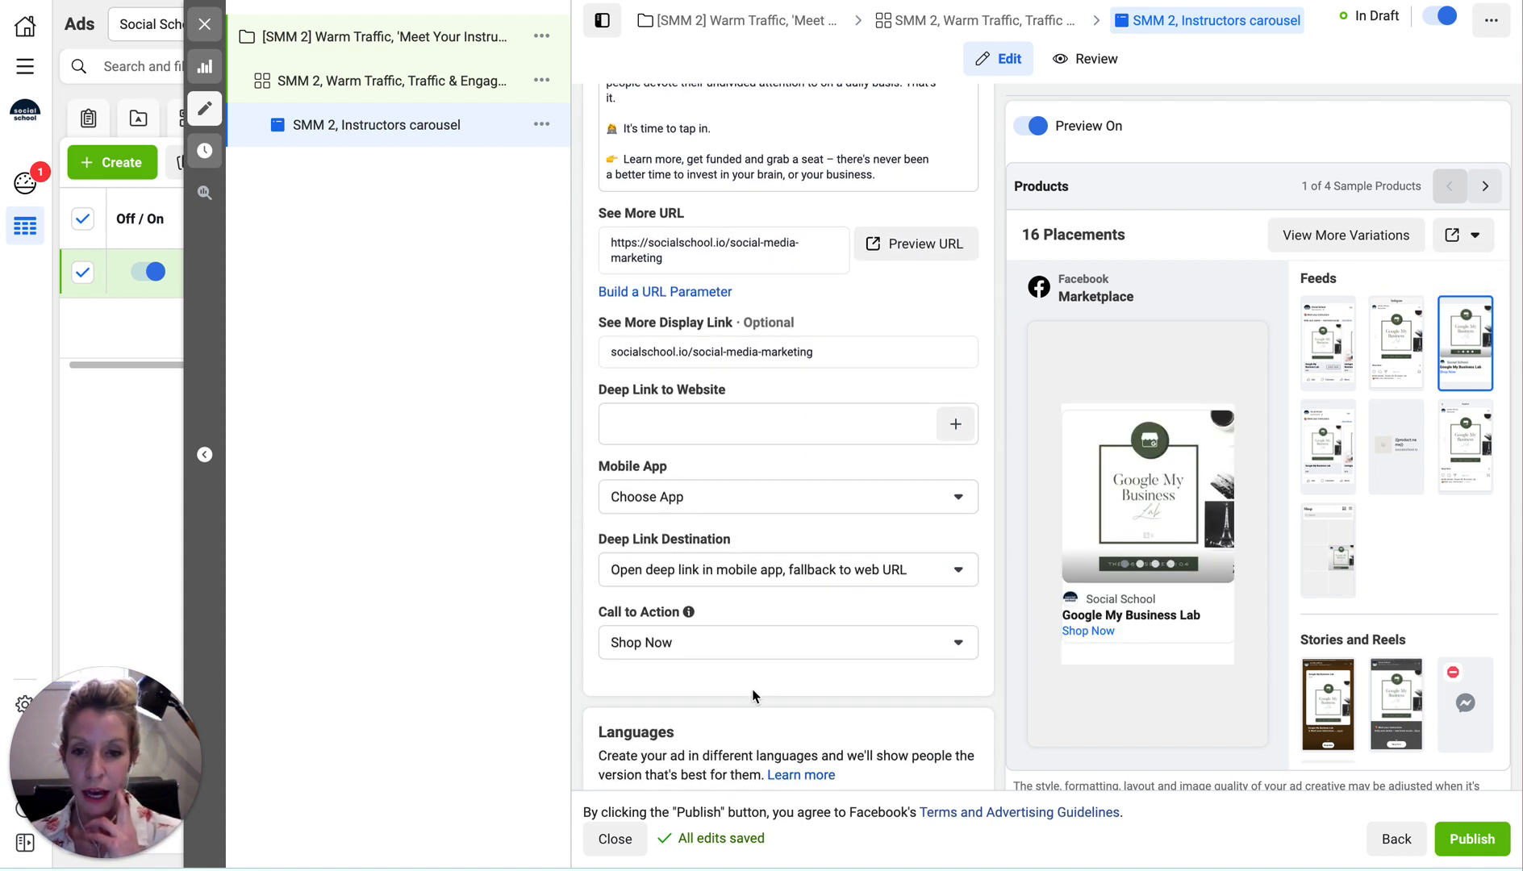
{"action": "scroll", "coordinate": [754, 687], "scroll_direction": "up", "scroll_amount": 8}
{"action": "scroll", "coordinate": [752, 689], "scroll_direction": "up", "scroll_amount": 10}
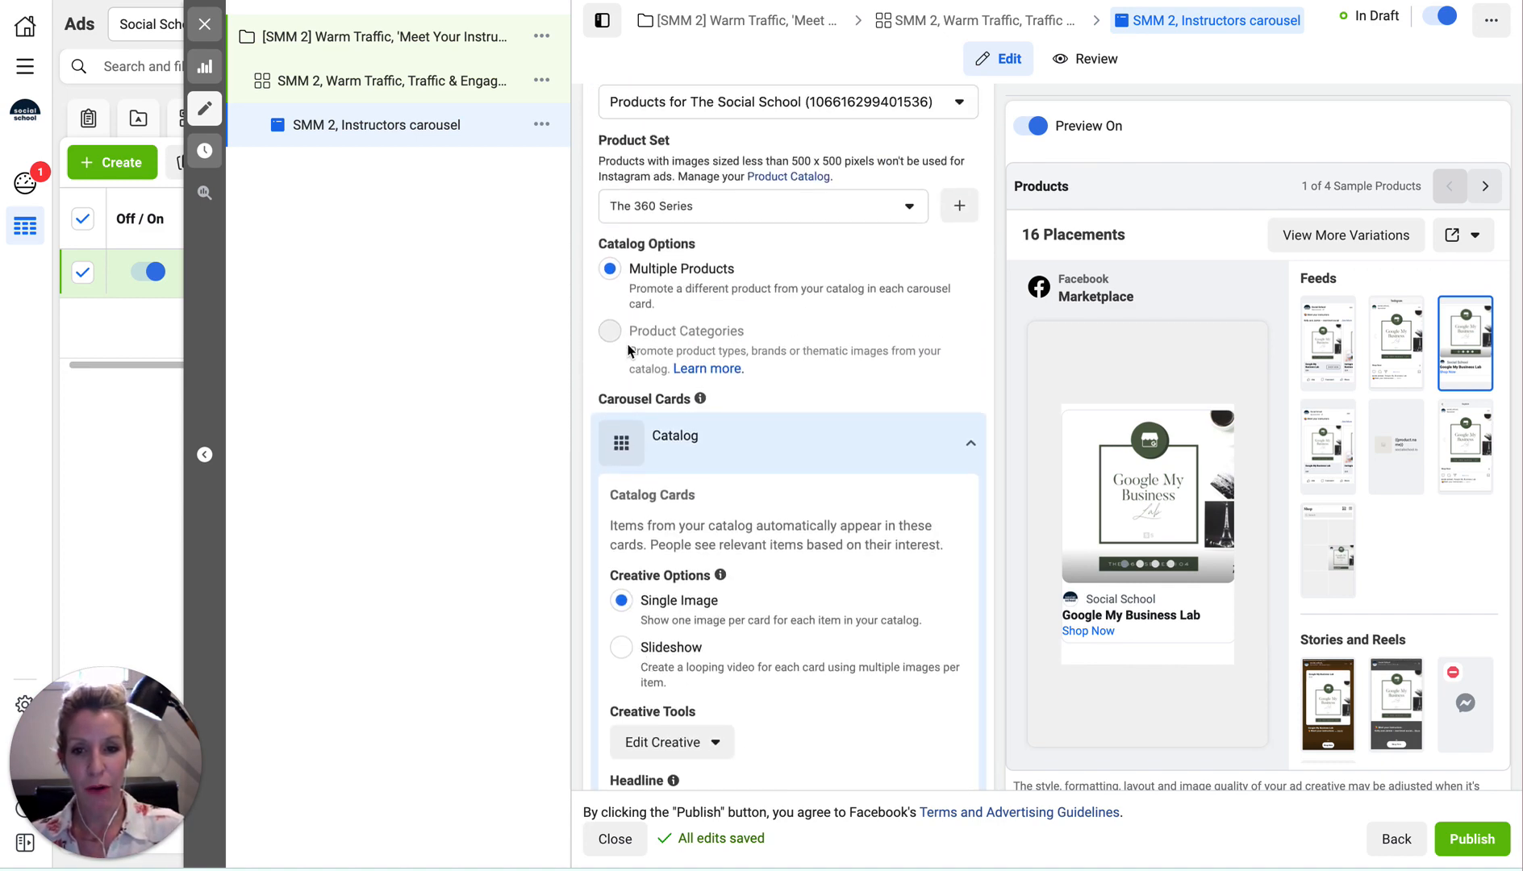
{"action": "scroll", "coordinate": [609, 266], "scroll_direction": "up", "scroll_amount": 3}
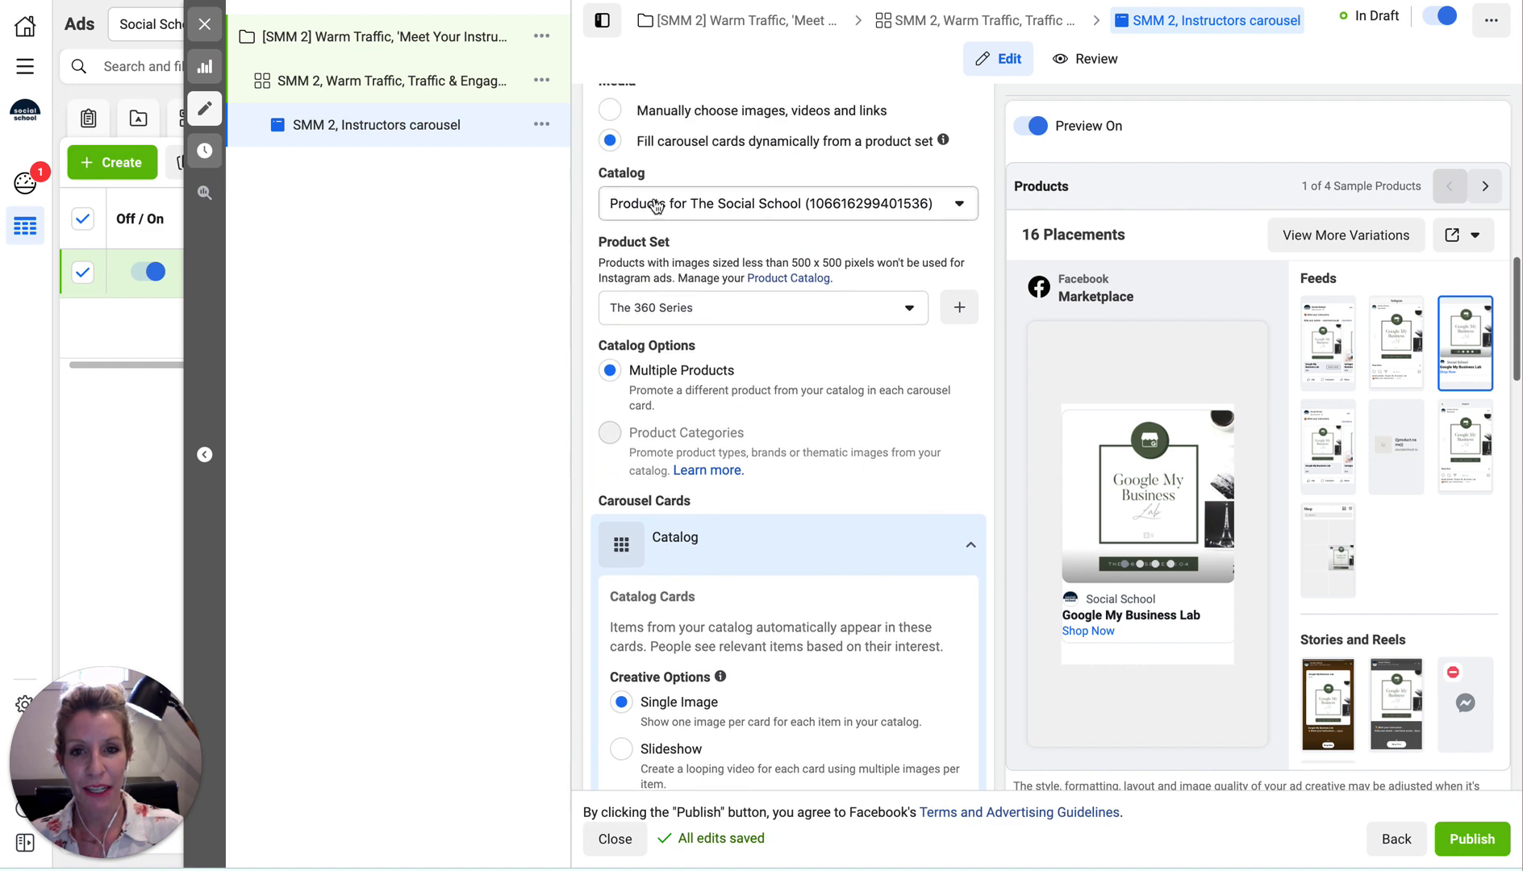
{"action": "left_click", "coordinate": [611, 253]}
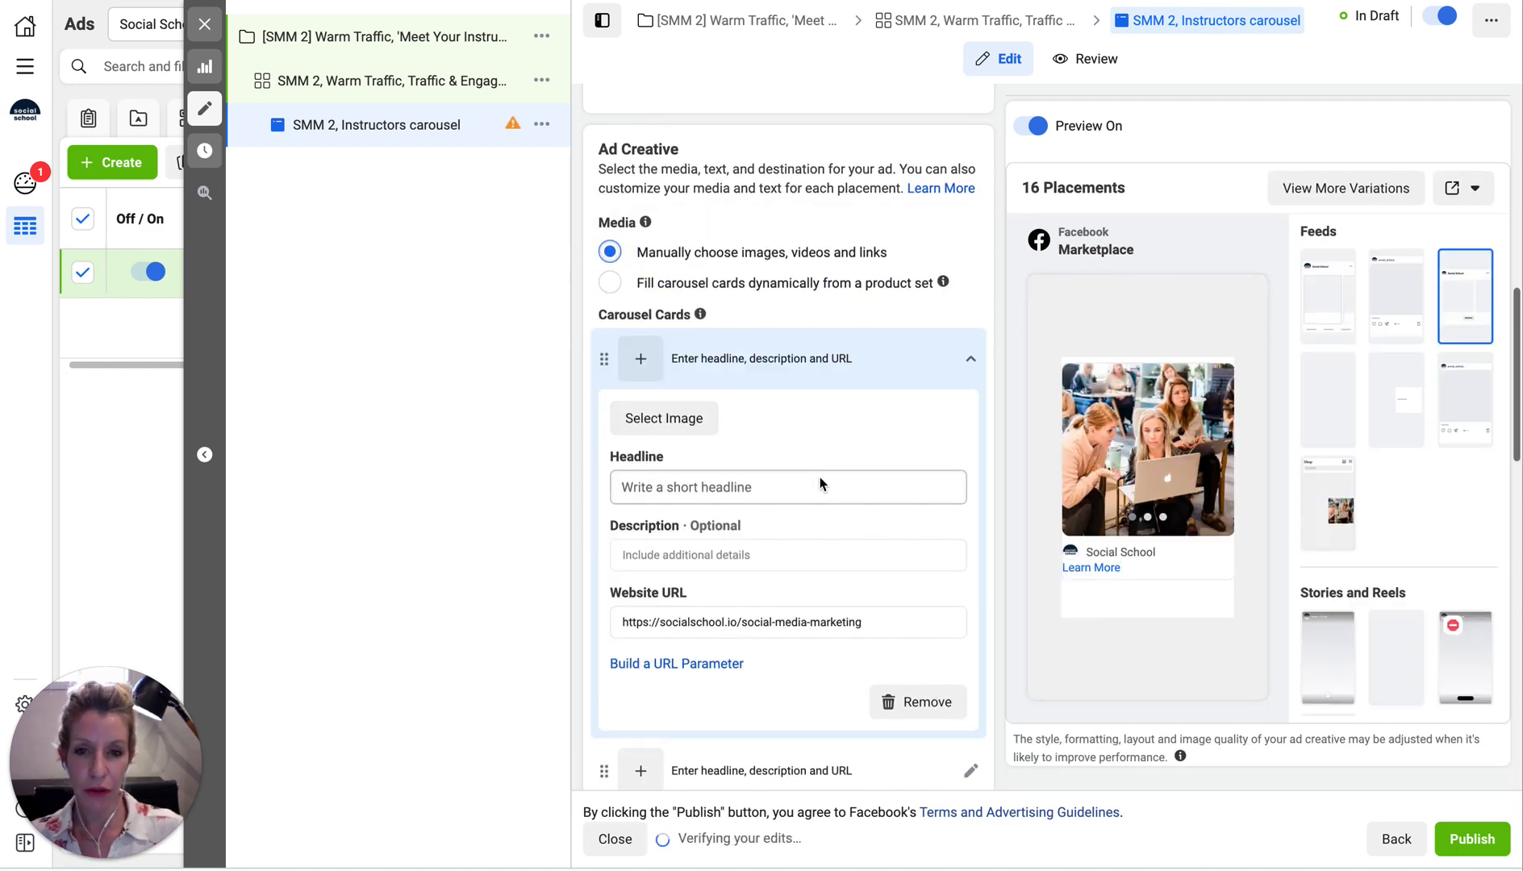
{"action": "left_click", "coordinate": [1325, 305]}
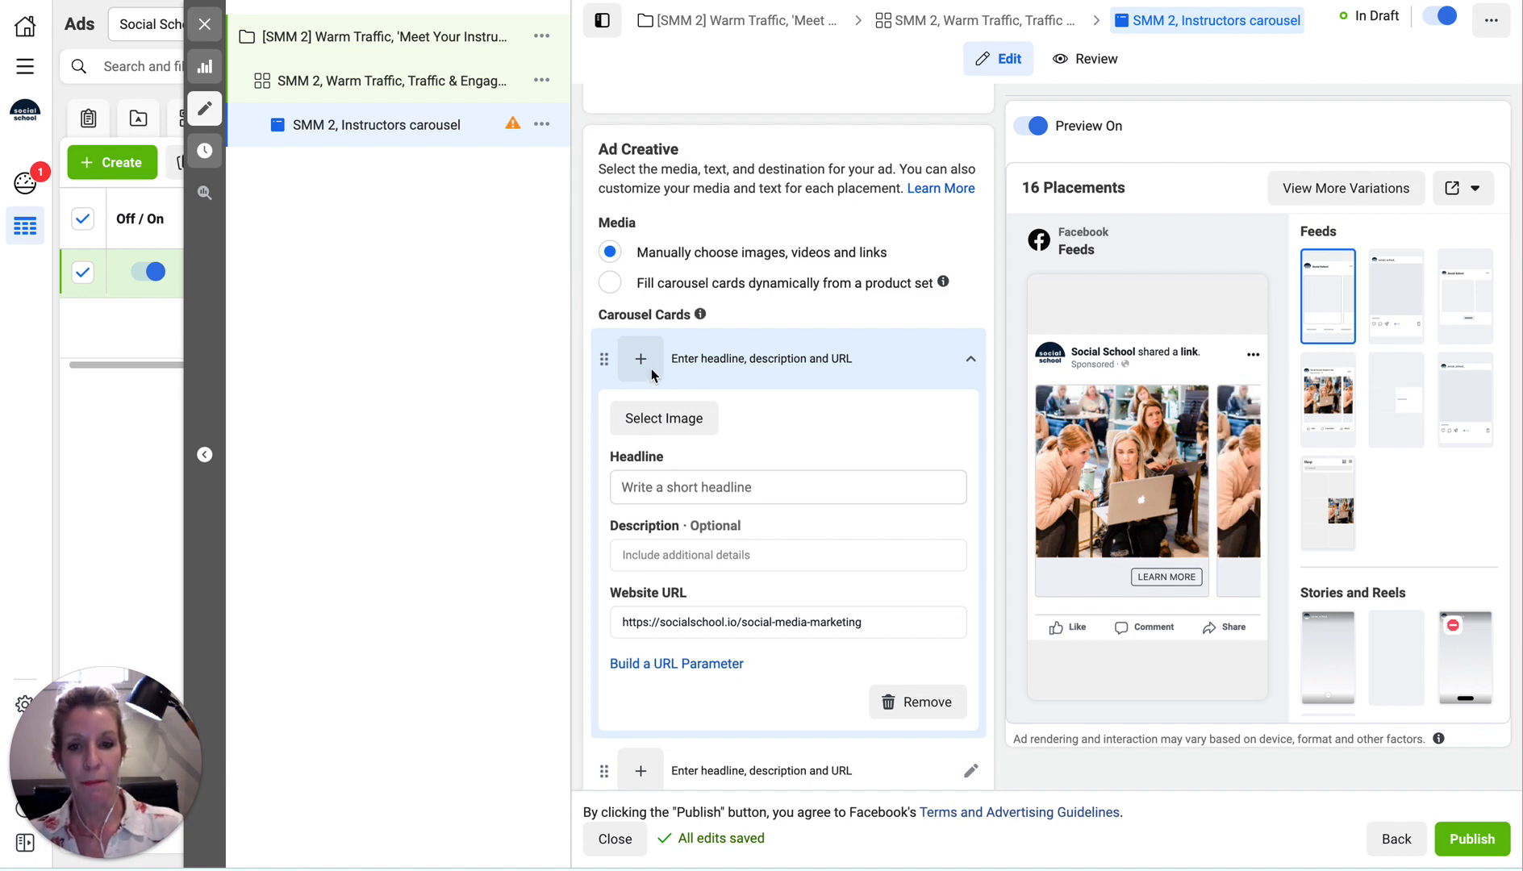
Upload A.png from the SMM 2 instructors folder and use it as the first carousel card's image
{"action": "left_click", "coordinate": [652, 420]}
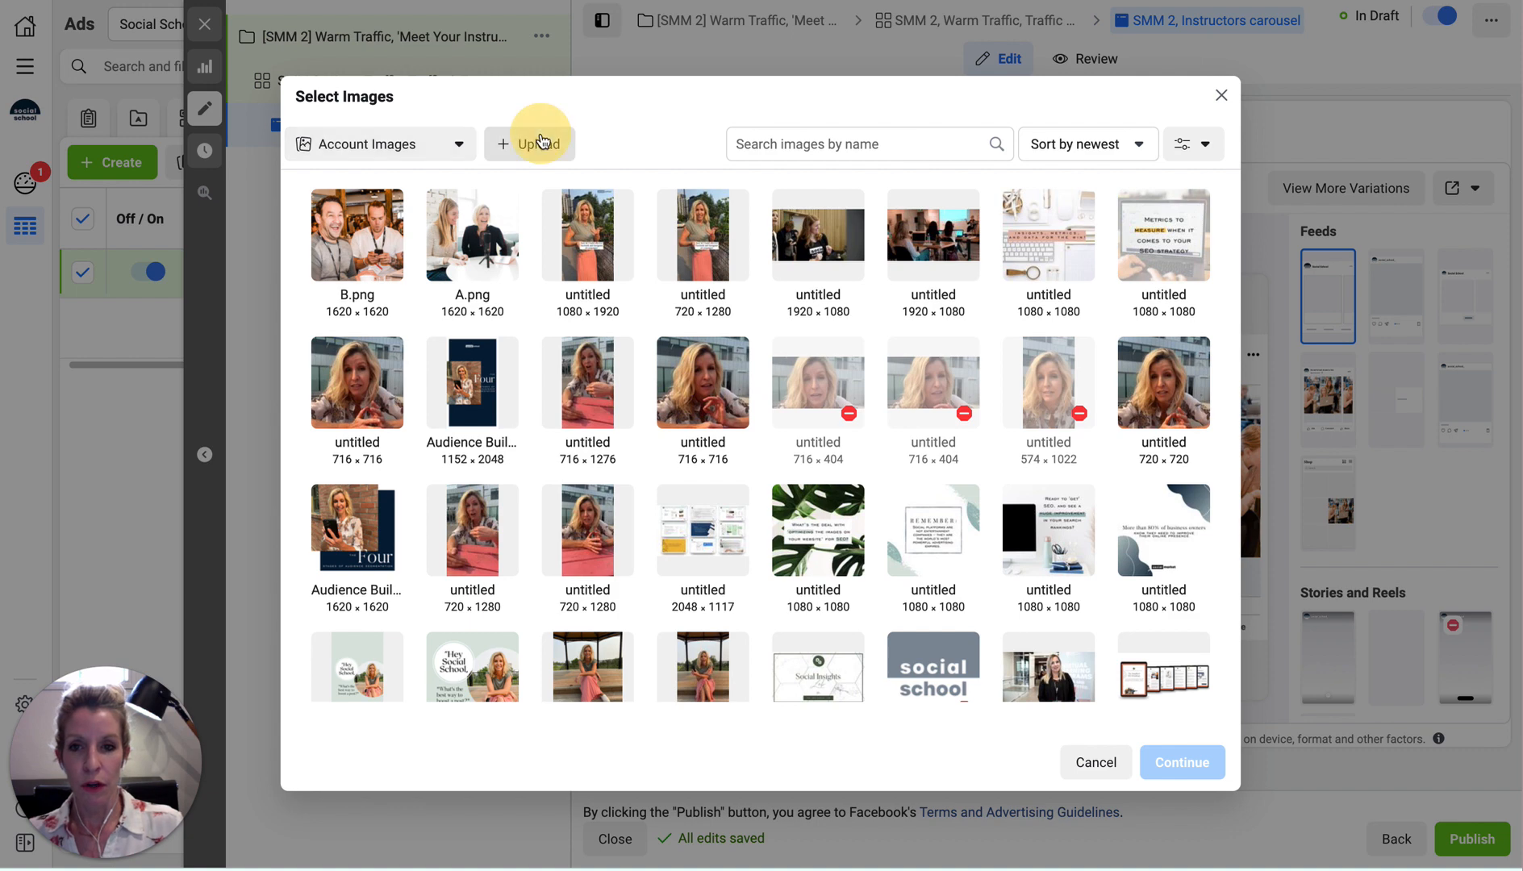
{"action": "left_click", "coordinate": [538, 141]}
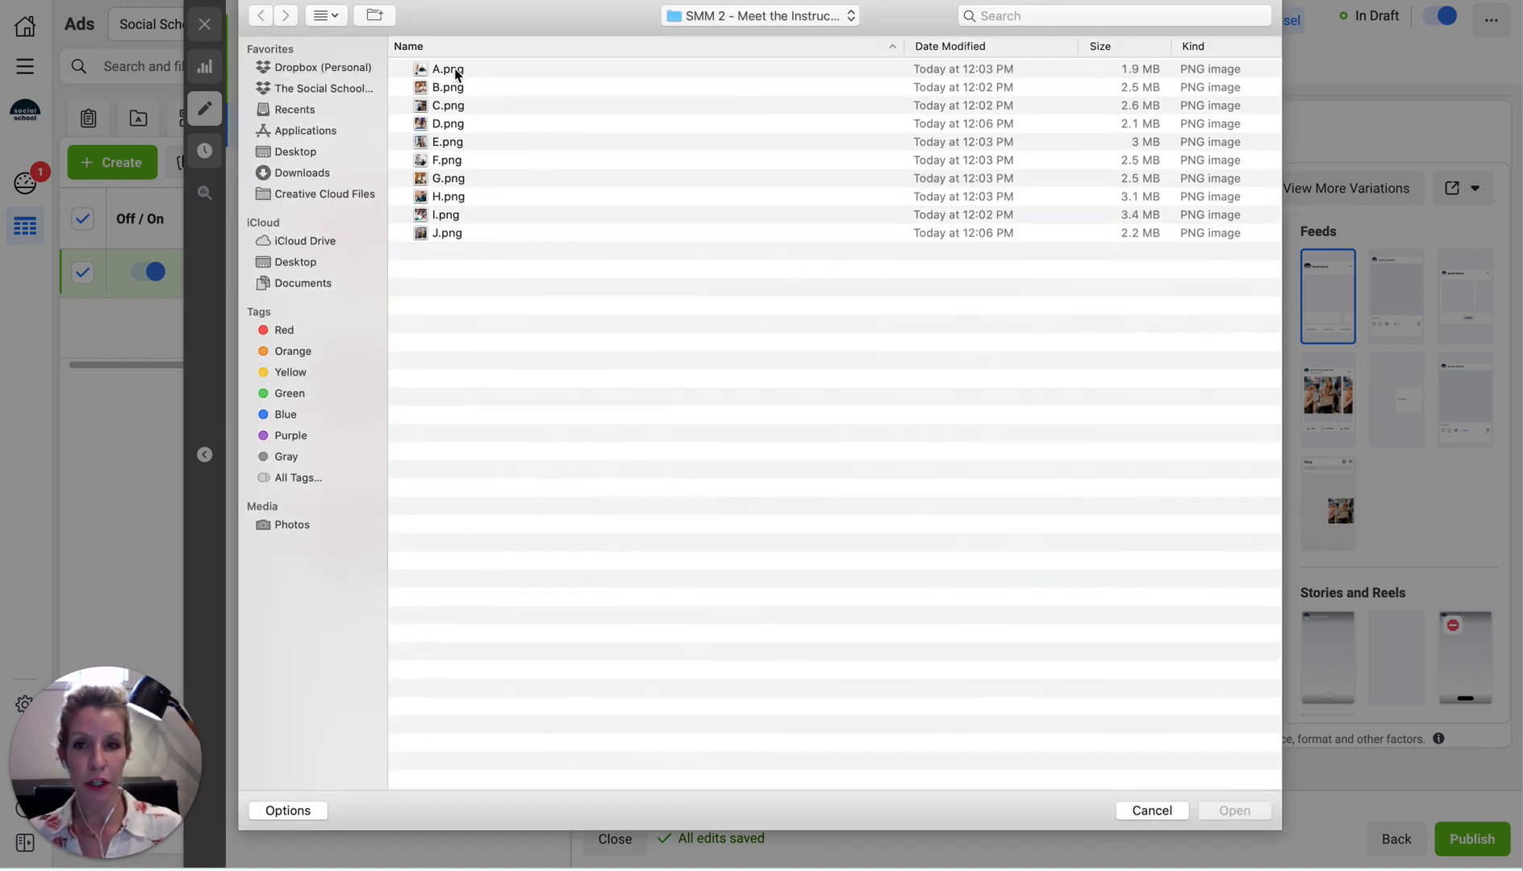
{"action": "left_click", "coordinate": [458, 75]}
{"action": "left_click", "coordinate": [1227, 811]}
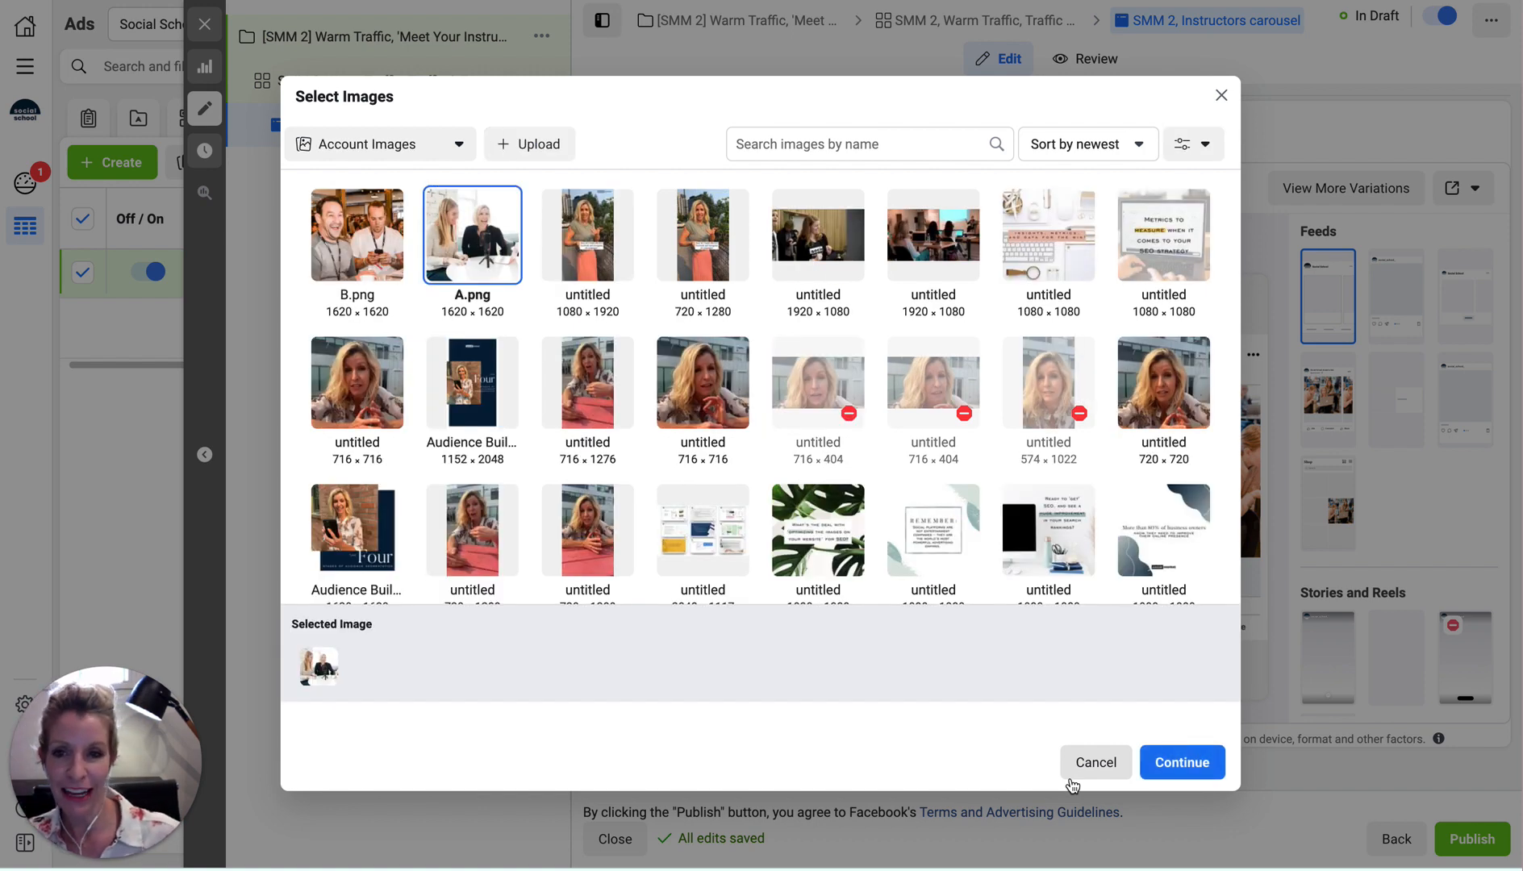
{"action": "left_click", "coordinate": [1179, 764]}
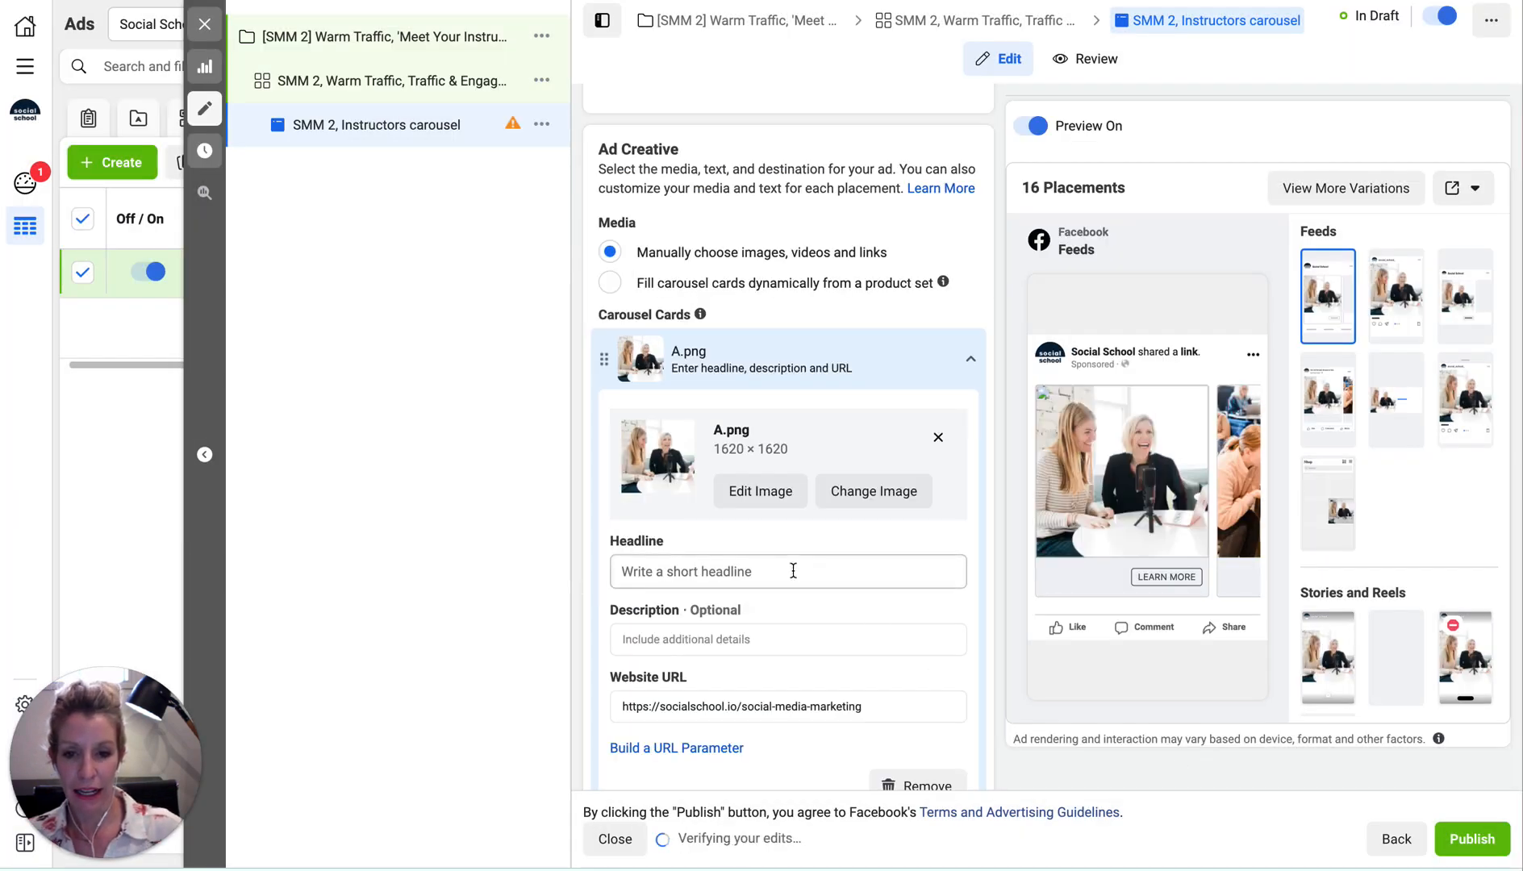
Copy the first part of headline A from Trello and set the first card's headline to "Get smart, get social"
{"action": "key", "text": "ctrl+Tab"}
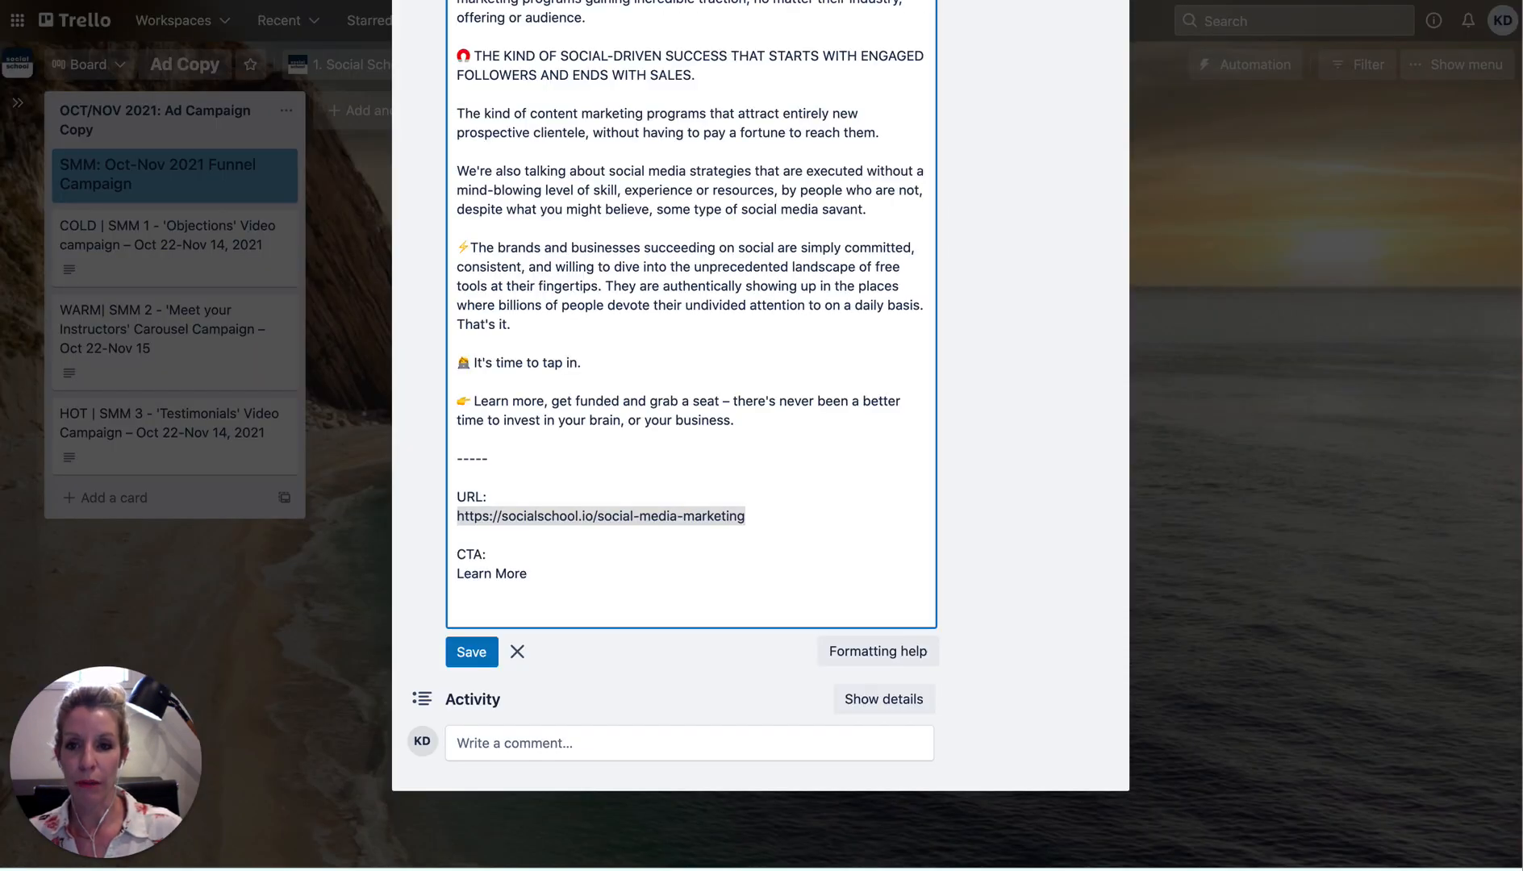
{"action": "scroll", "coordinate": [652, 361], "scroll_direction": "up", "scroll_amount": 15}
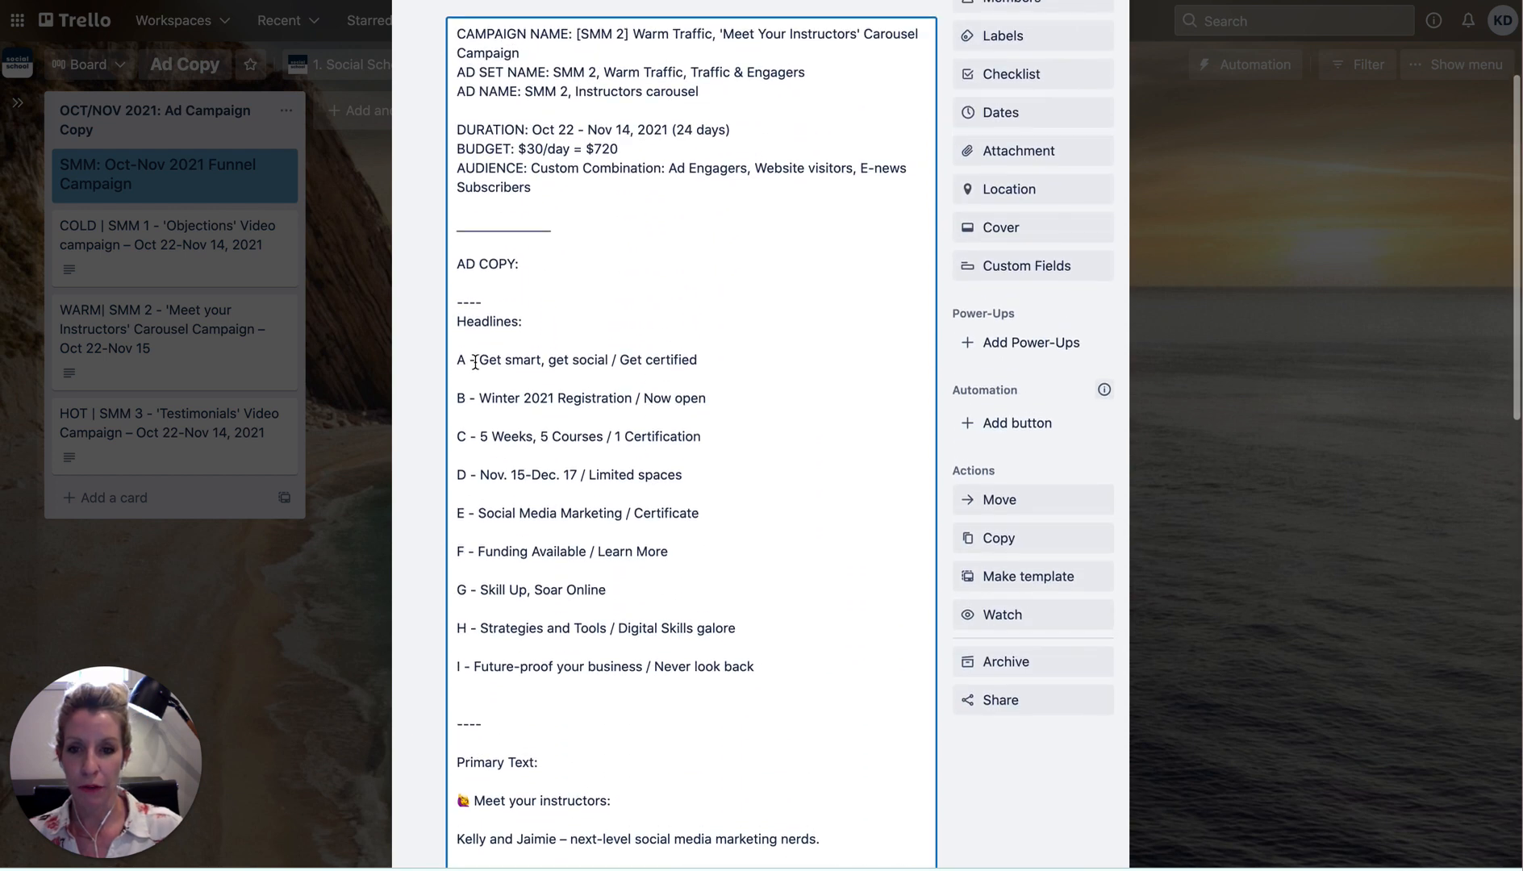
{"action": "left_click", "coordinate": [483, 360]}
{"action": "left_click_drag", "start_coordinate": [486, 357], "coordinate": [626, 337]}
{"action": "key", "text": "ctrl+c"}
{"action": "key", "text": "ctrl+Tab"}
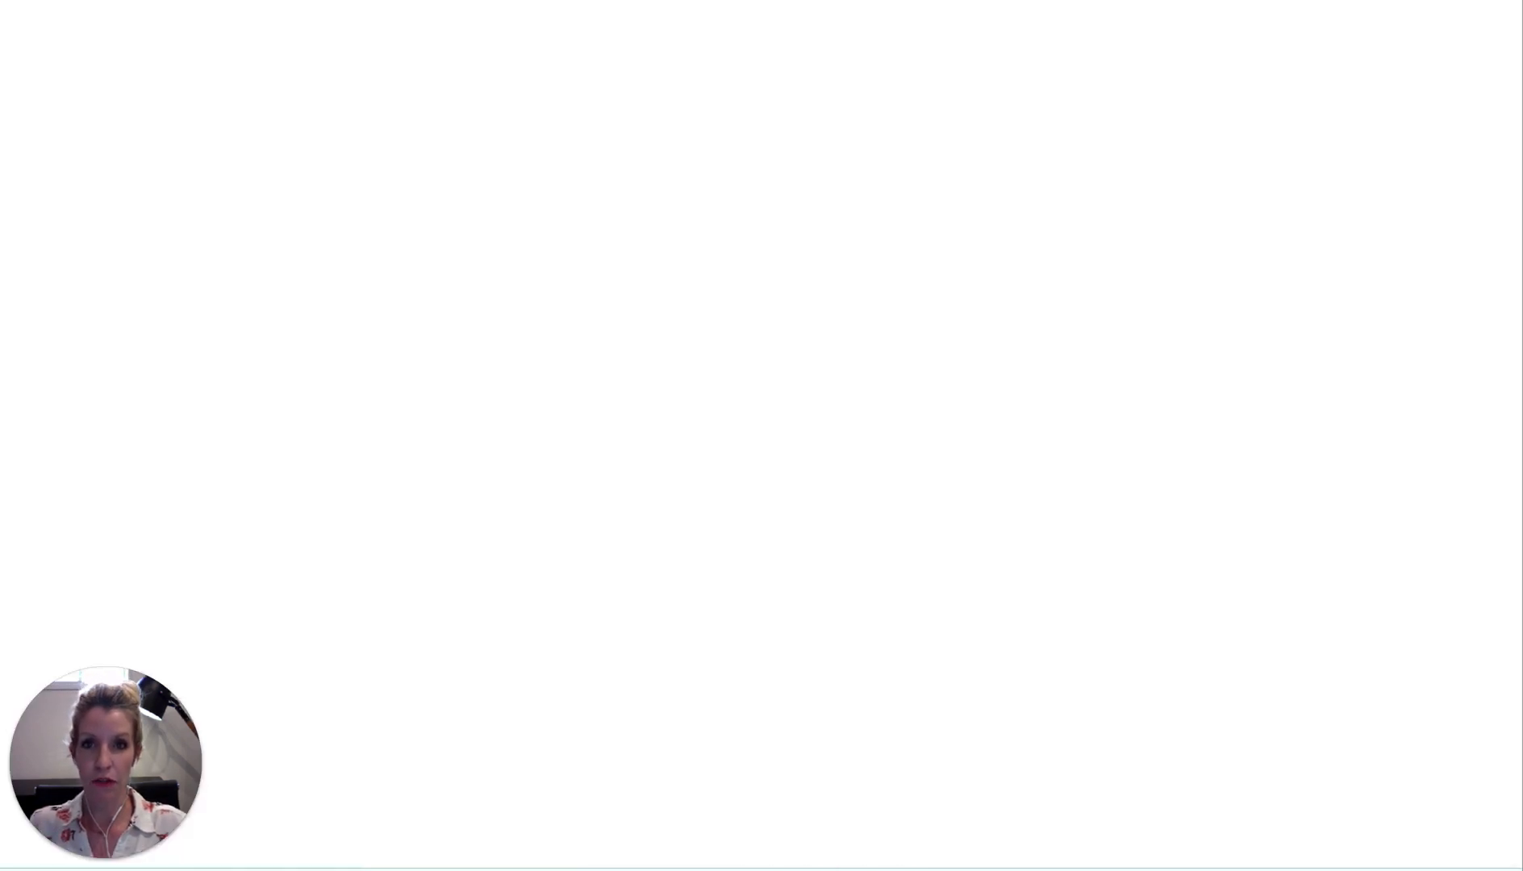
{"action": "left_click", "coordinate": [690, 575]}
{"action": "key", "text": "ctrl+v"}
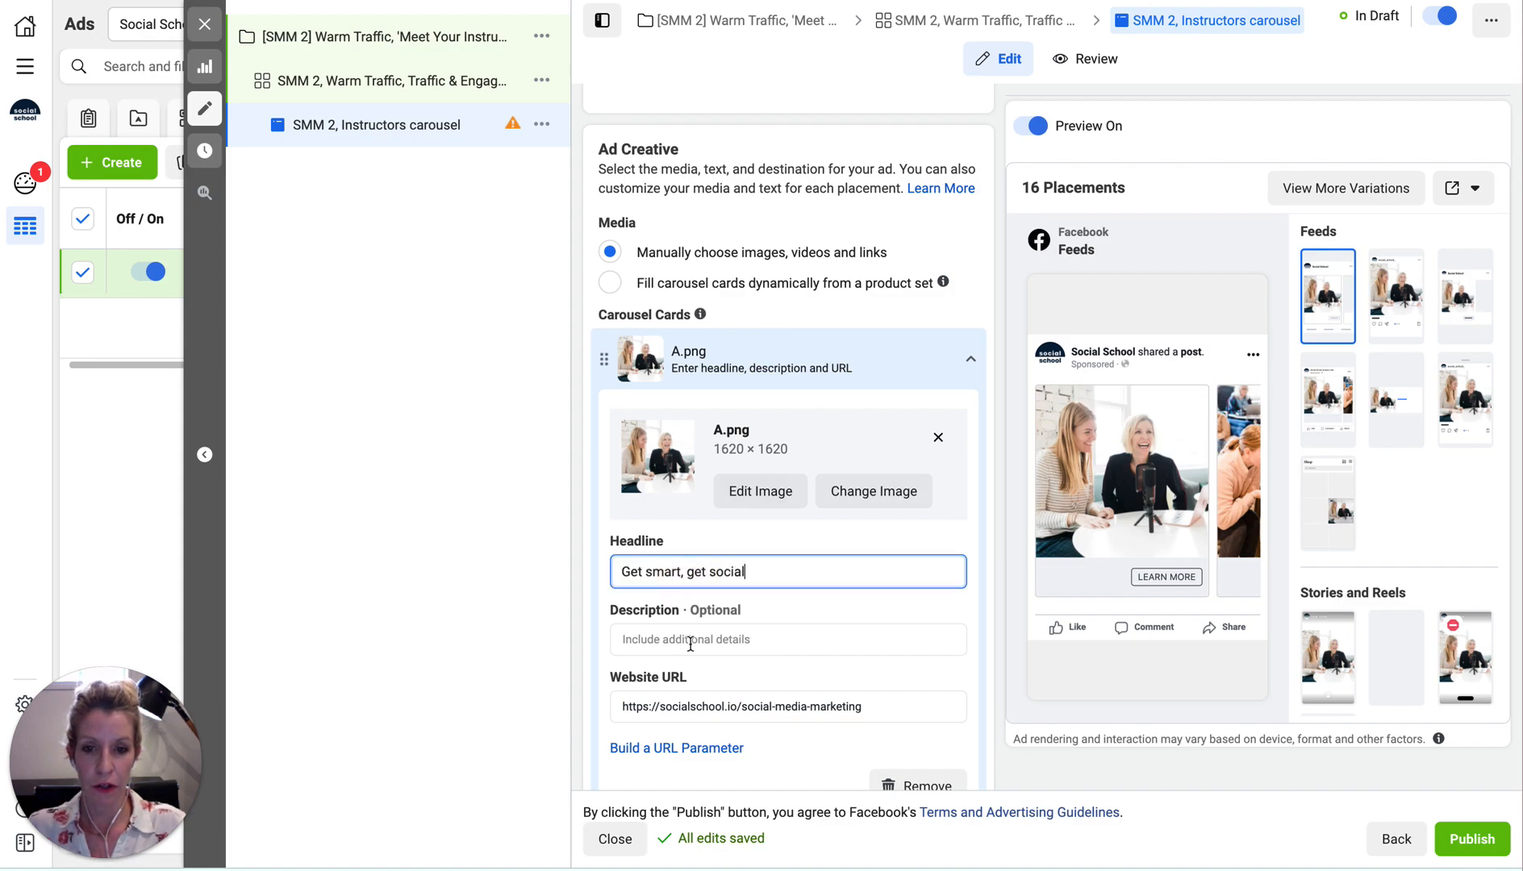
Set the first carousel card's description to "Get certified."
{"action": "left_click", "coordinate": [690, 639]}
{"action": "type", "text": "Get"}
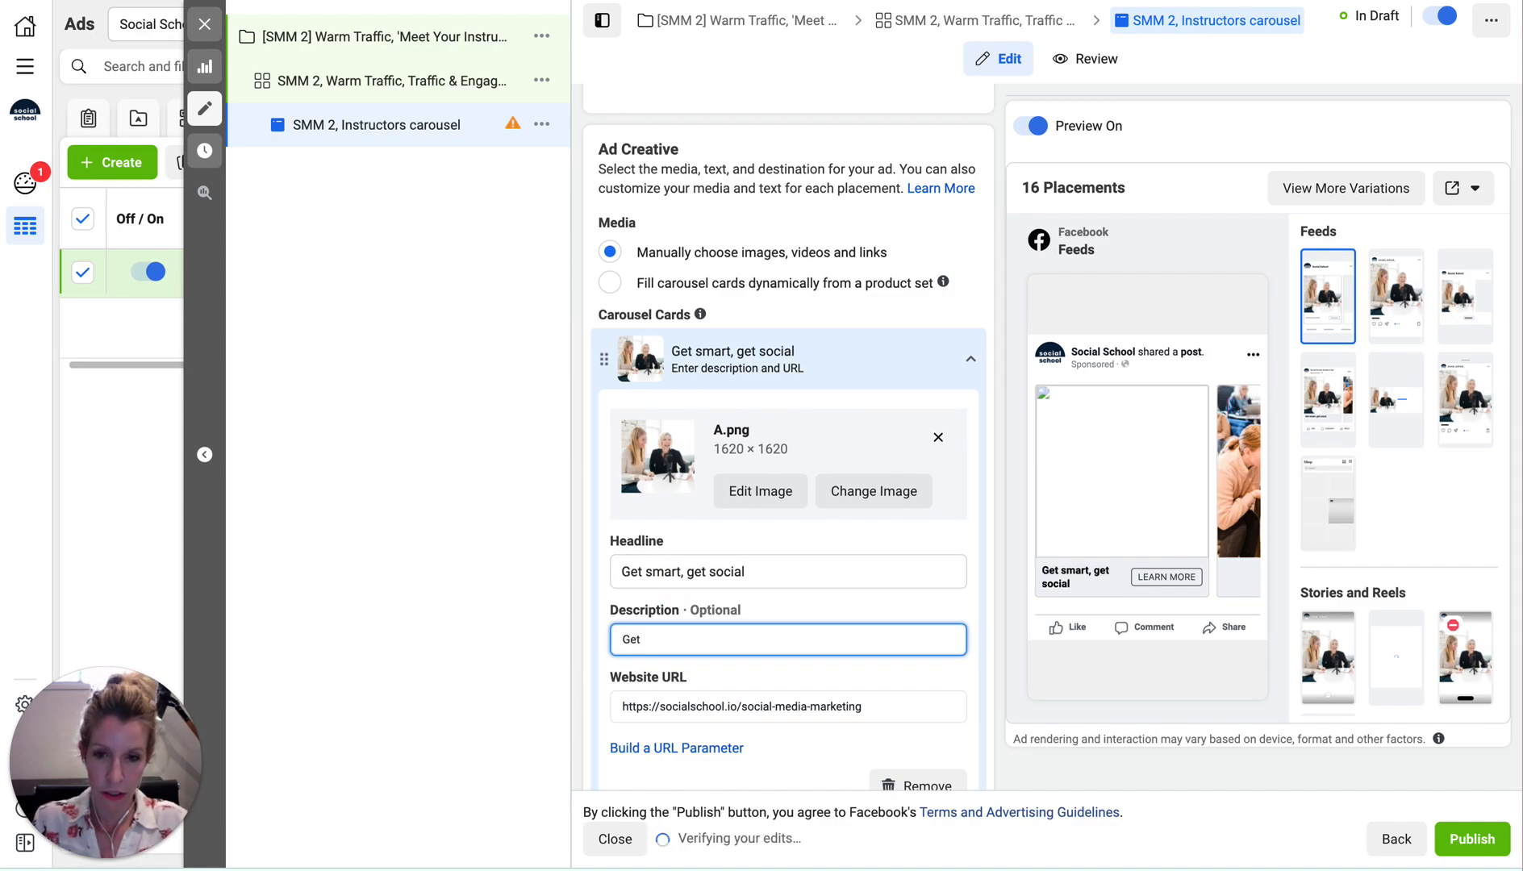
{"action": "type", "text": " C"}
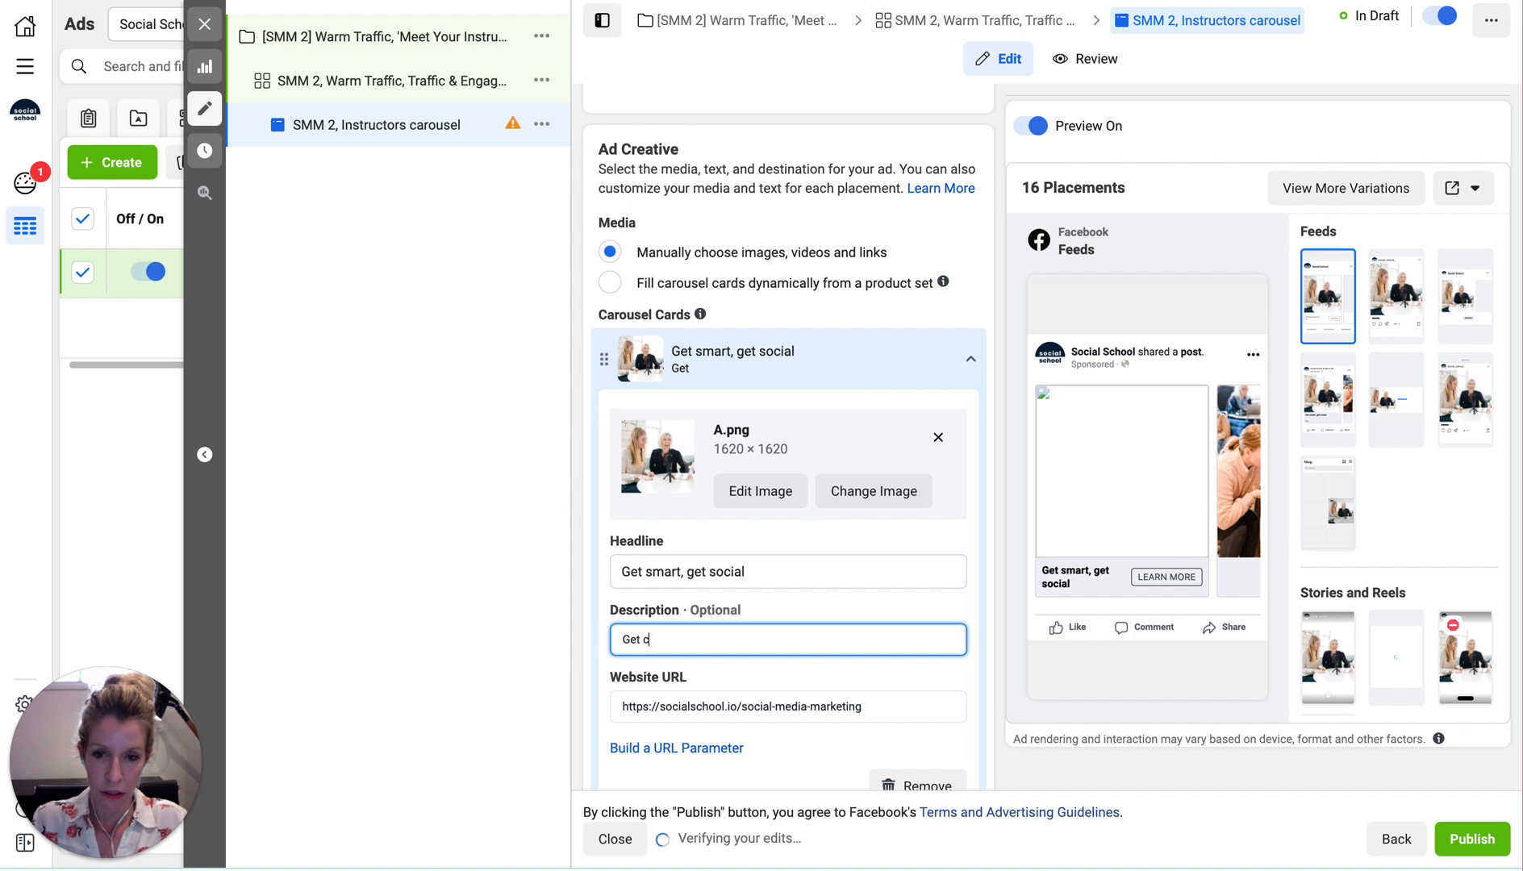
{"action": "type", "text": "ertified."}
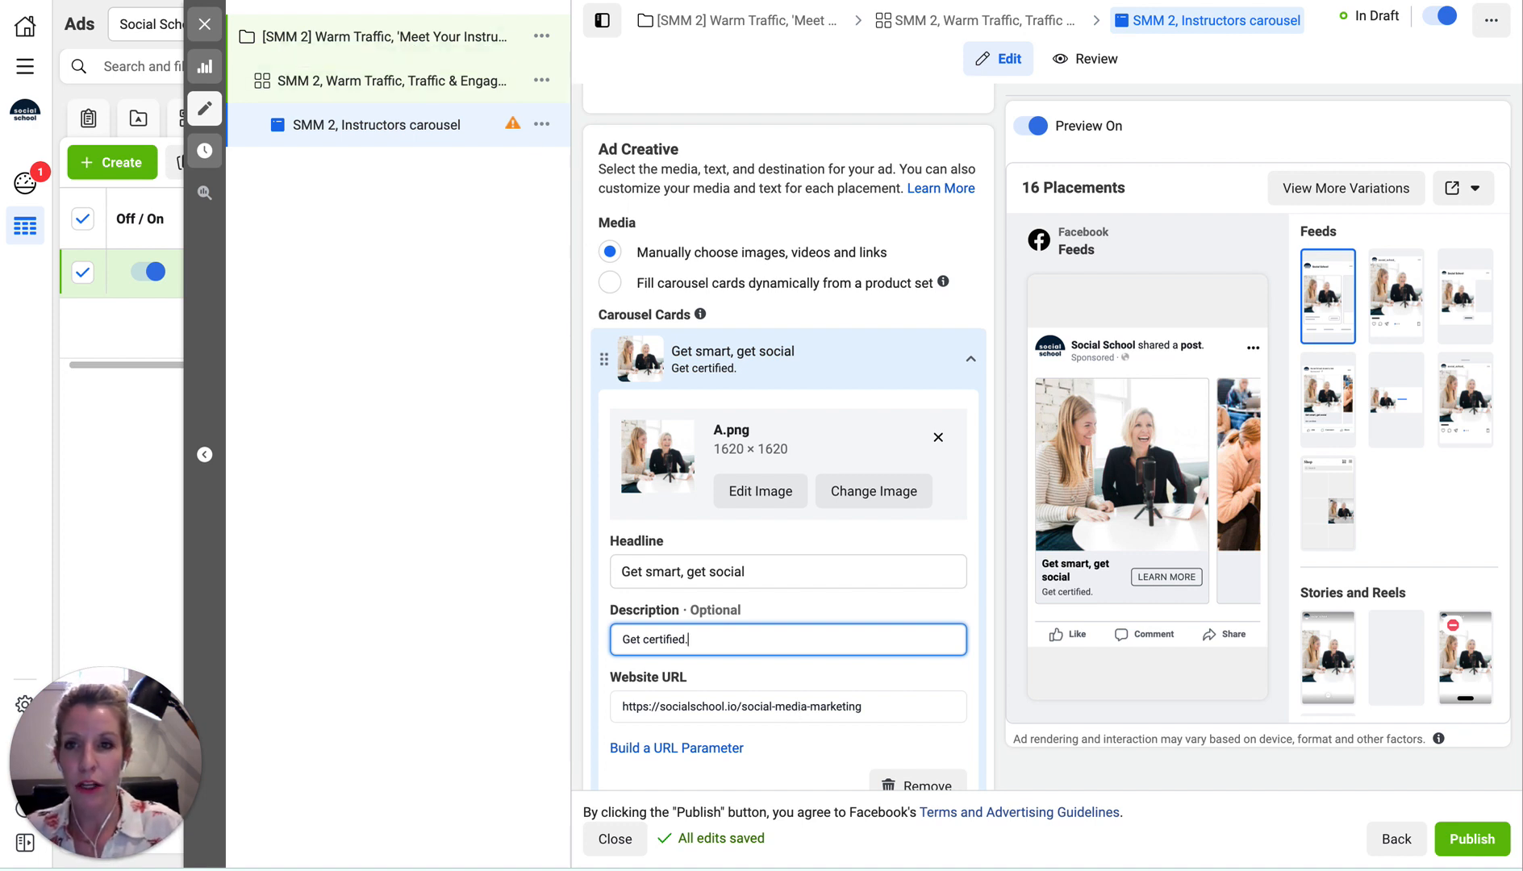
Copy the full primary text starting with "Meet your instructors:" from the Trello card into the ad's Primary Text
{"action": "left_click", "coordinate": [489, 1]}
{"action": "scroll", "coordinate": [576, 271], "scroll_direction": "down", "scroll_amount": 10}
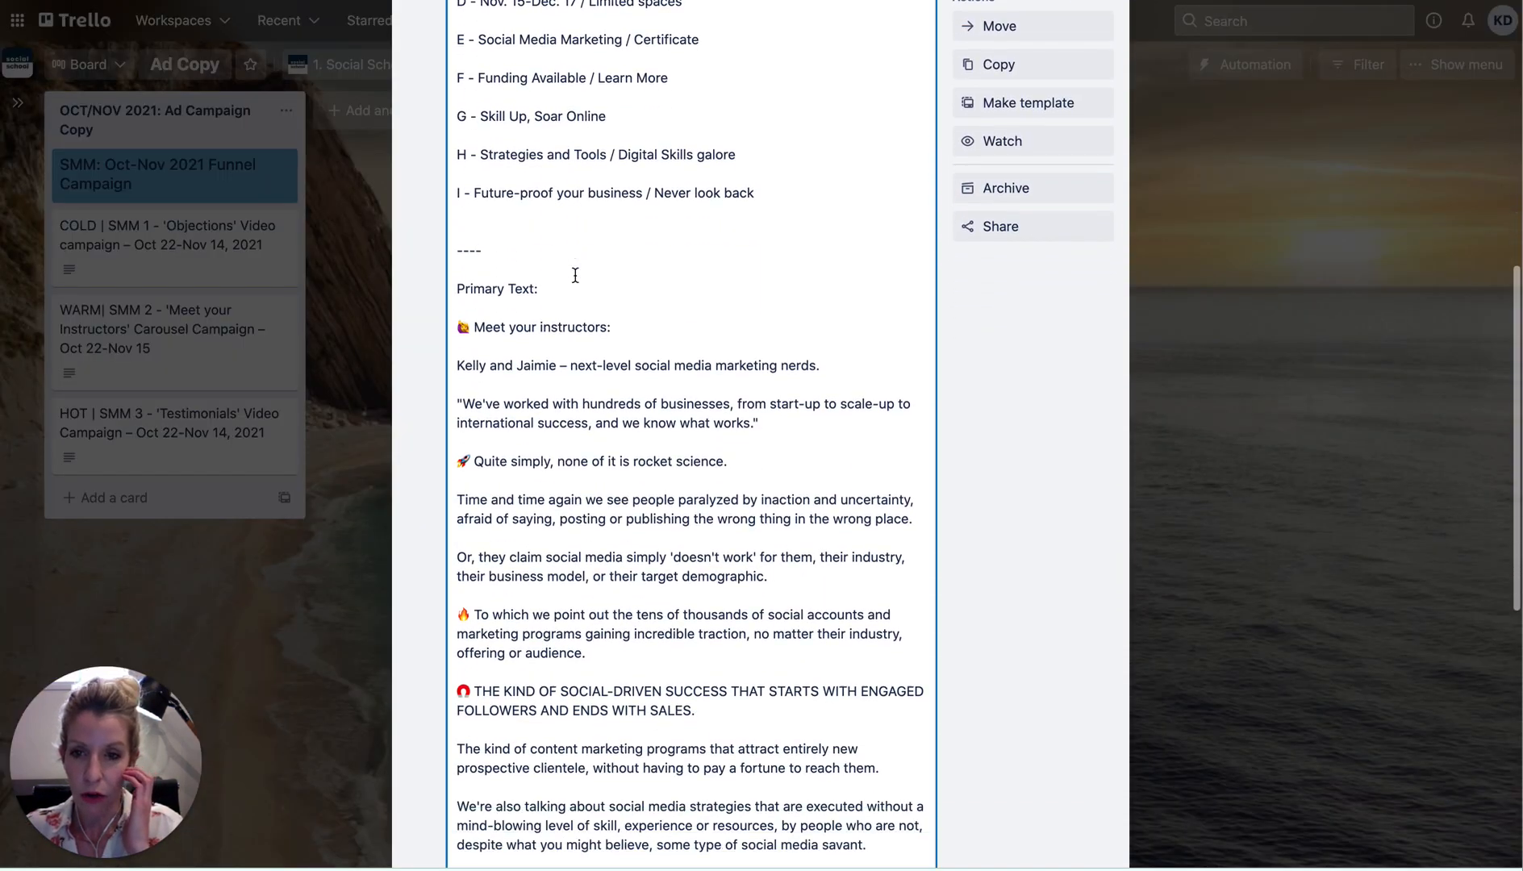
{"action": "left_click_drag", "start_coordinate": [456, 265], "coordinate": [794, 426]}
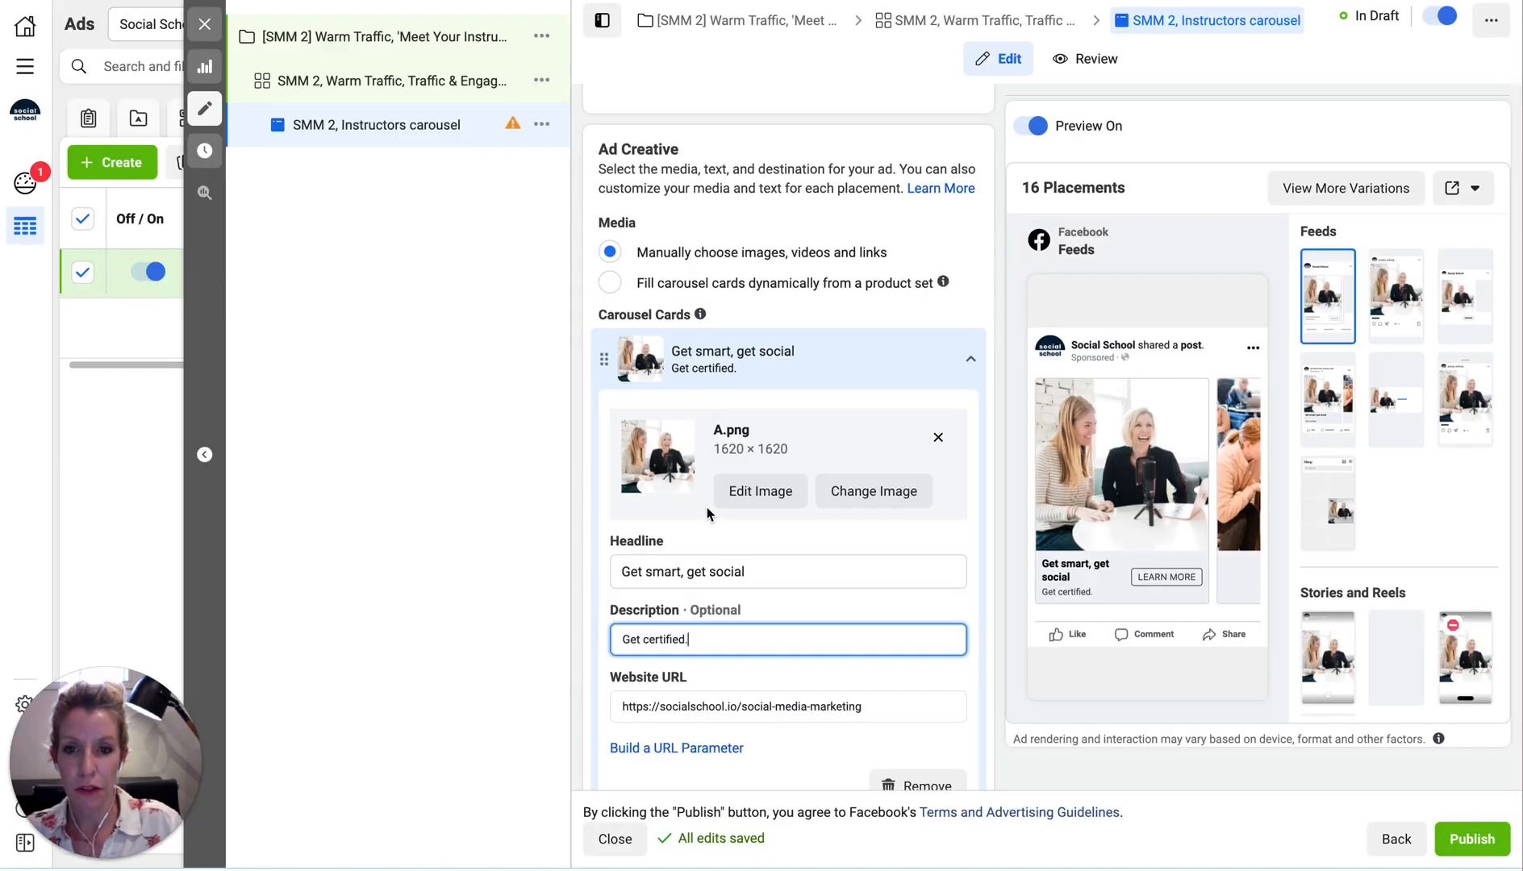
{"action": "scroll", "coordinate": [707, 514], "scroll_direction": "up", "scroll_amount": 6}
{"action": "scroll", "coordinate": [707, 512], "scroll_direction": "down", "scroll_amount": 5}
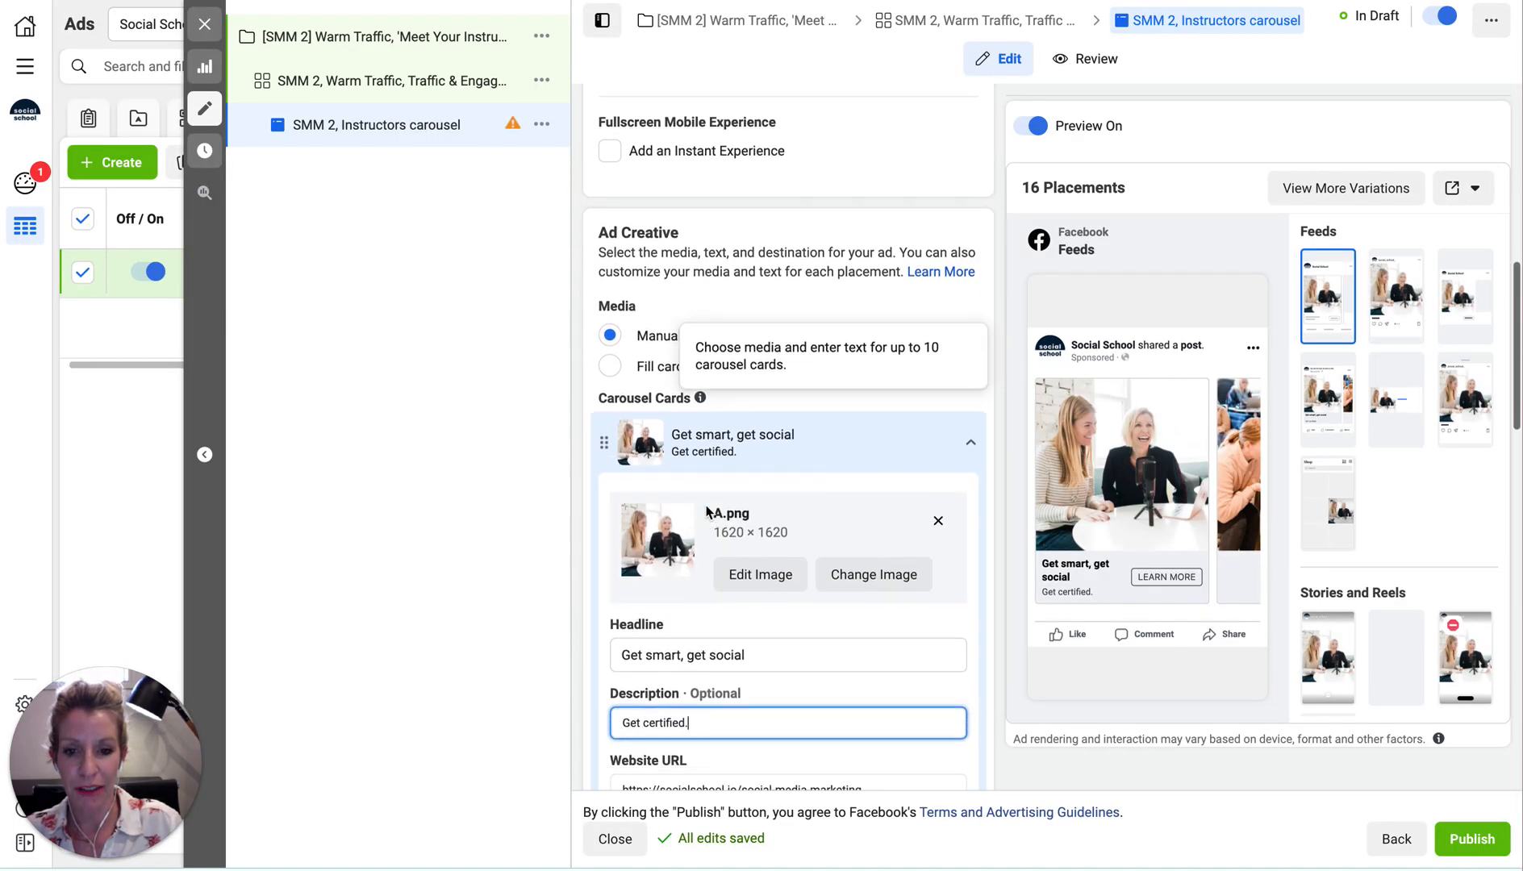
{"action": "scroll", "coordinate": [707, 512], "scroll_direction": "down", "scroll_amount": 12}
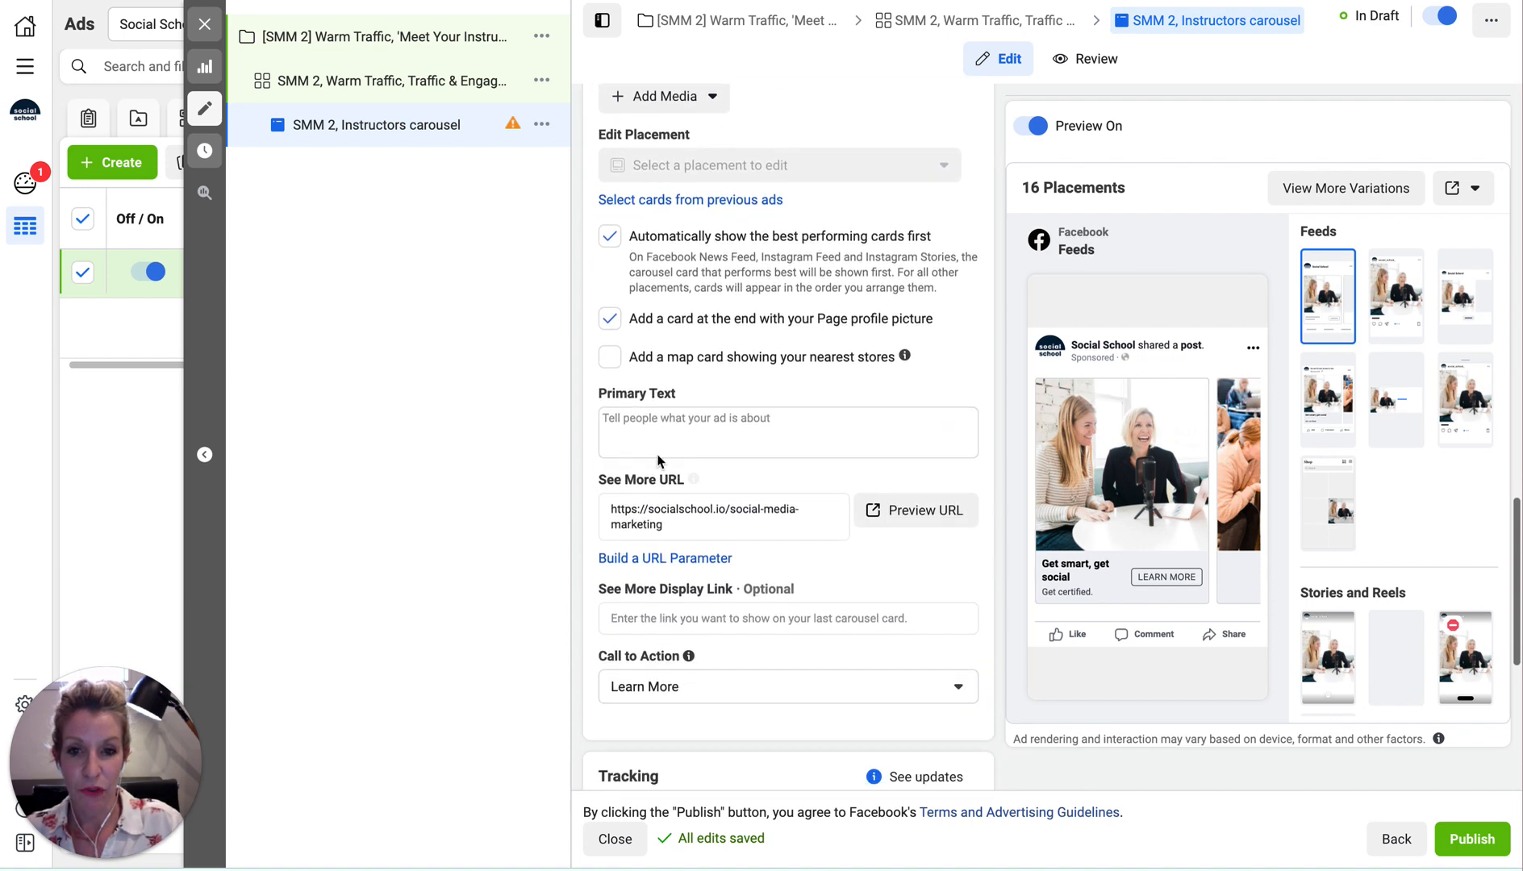
{"action": "left_click", "coordinate": [657, 456]}
{"action": "key", "text": "ctrl+v"}
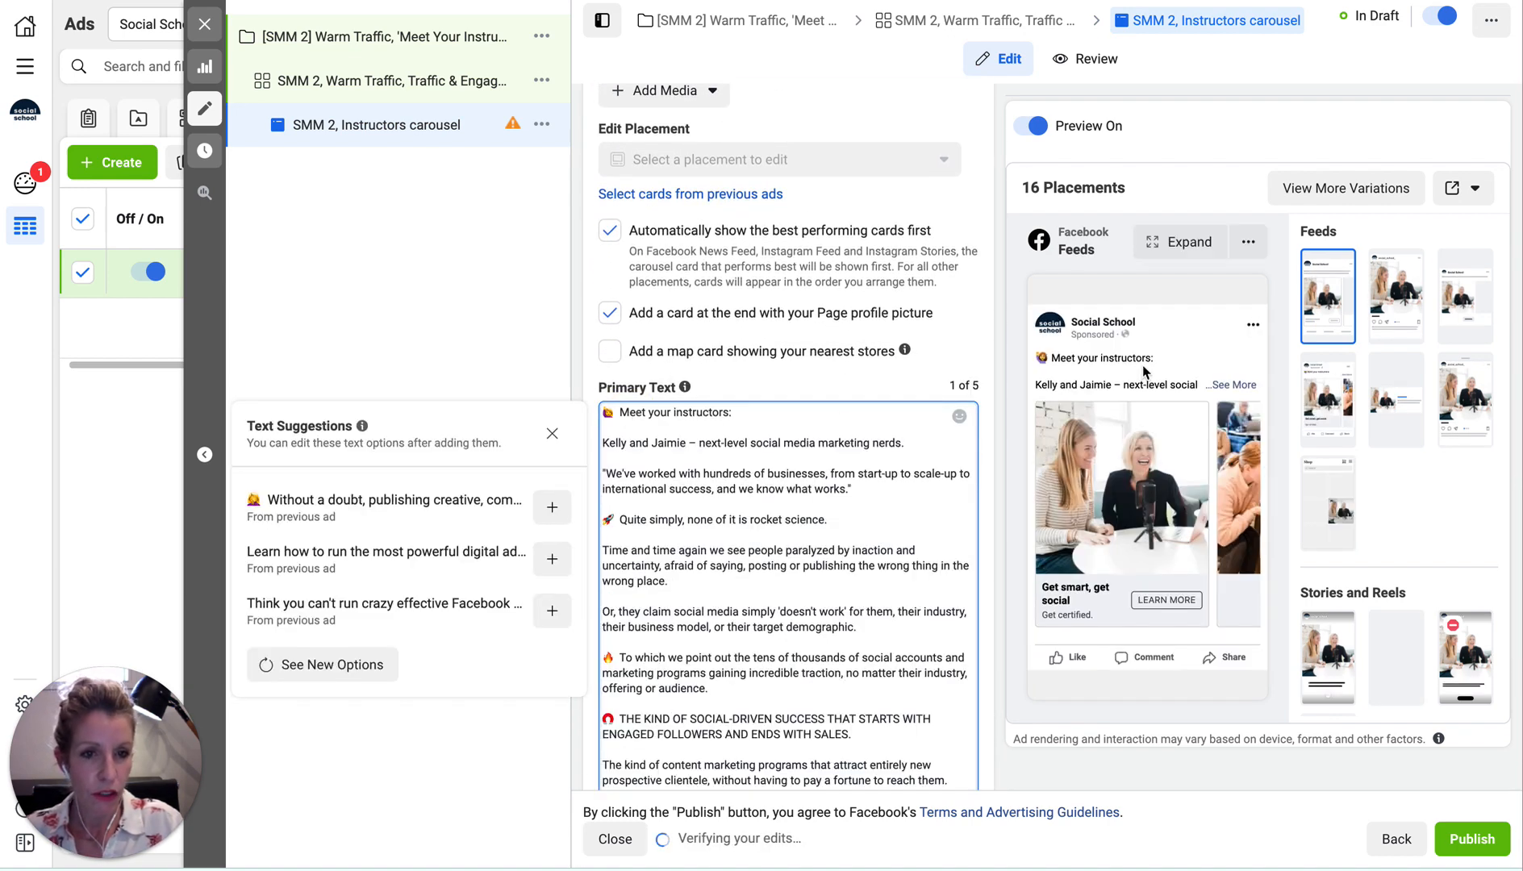
Remove the line breaks after "Meet your instructors:" in the primary text so the instructors' names follow on the same line
{"action": "left_click", "coordinate": [602, 443]}
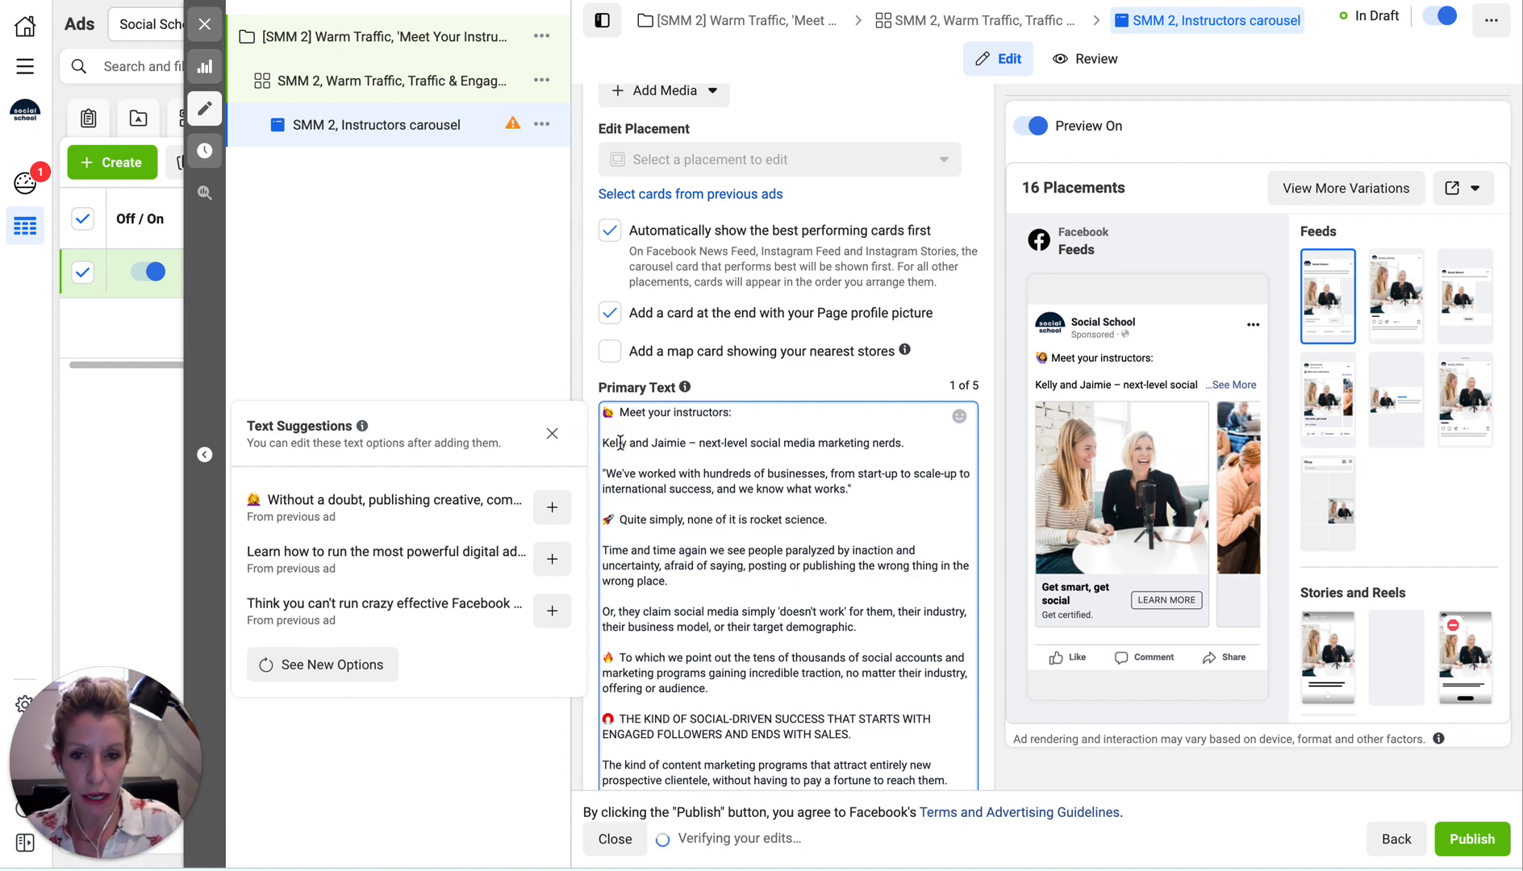
{"action": "key", "text": "BackSpace"}
{"action": "key", "text": "BackSpace"}
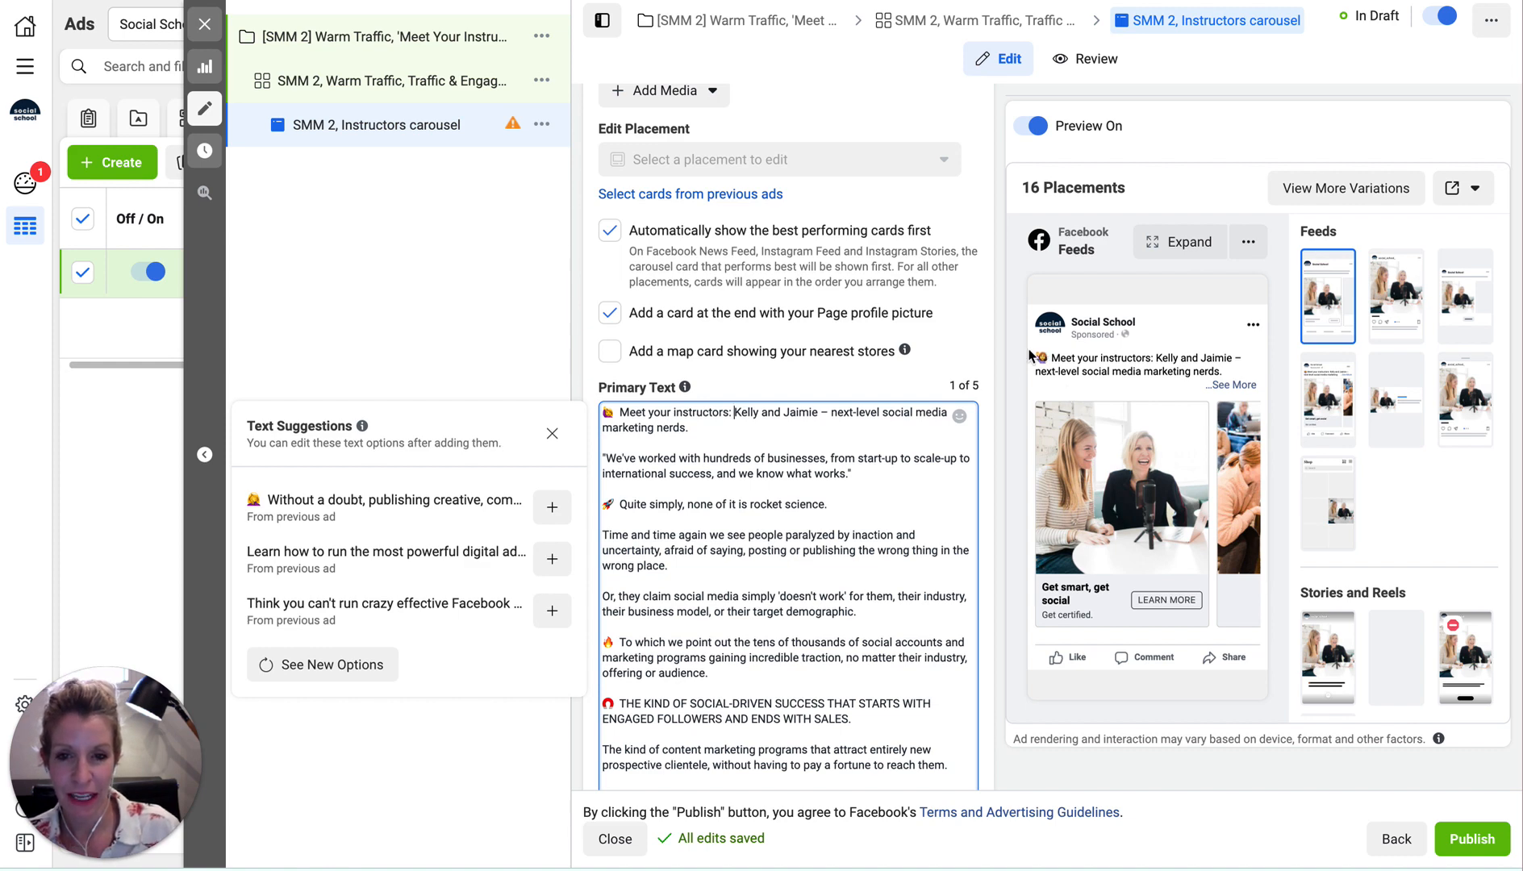
Open the second carousel card and choose B.png from the account images as its image
{"action": "scroll", "coordinate": [833, 384], "scroll_direction": "up", "scroll_amount": 7}
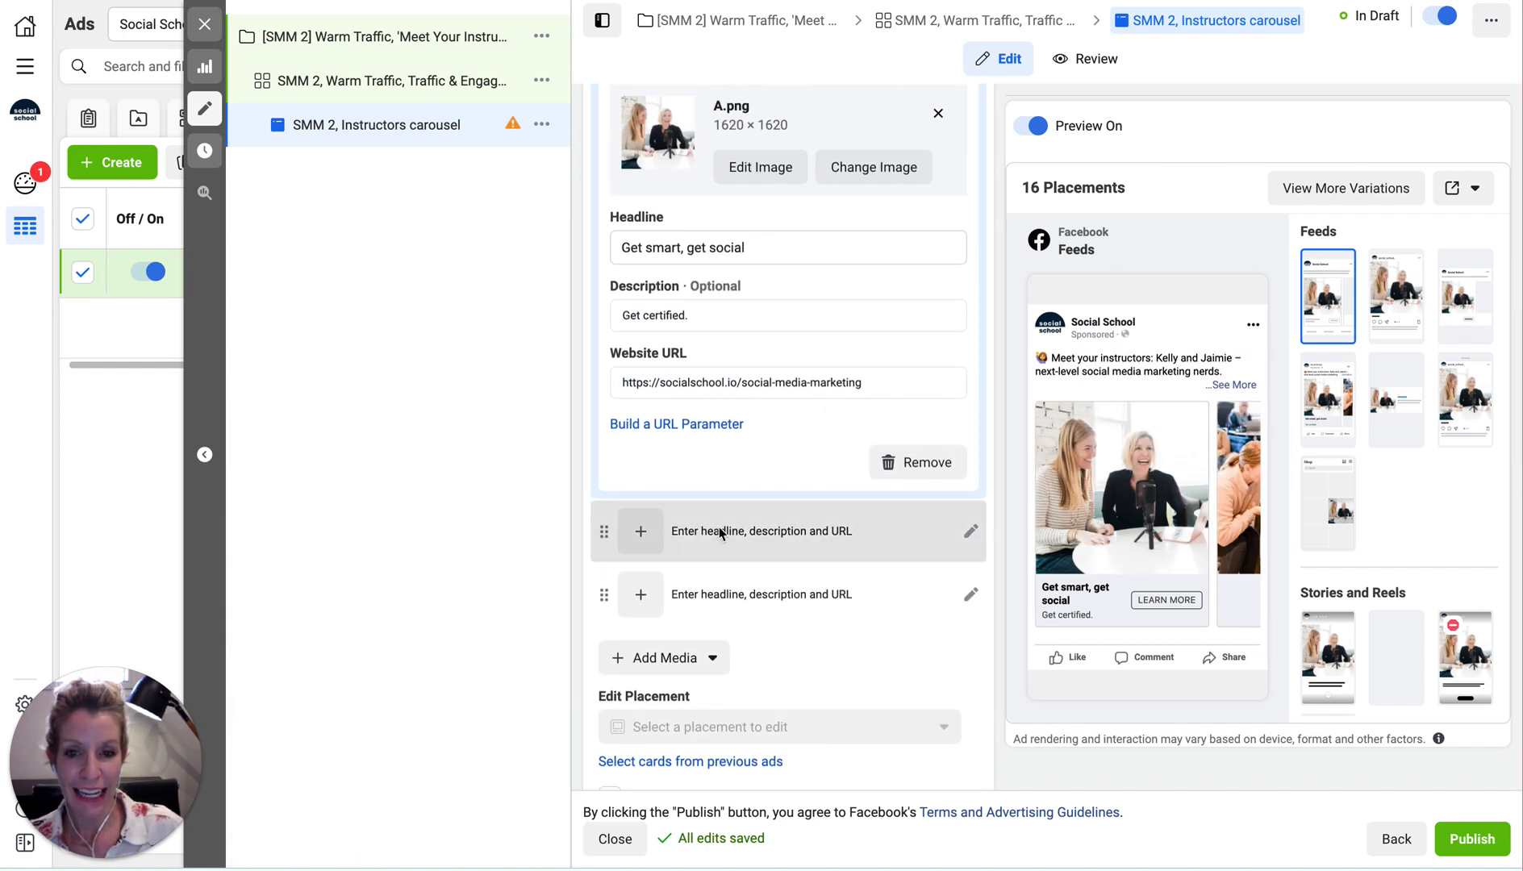
{"action": "left_click", "coordinate": [642, 531]}
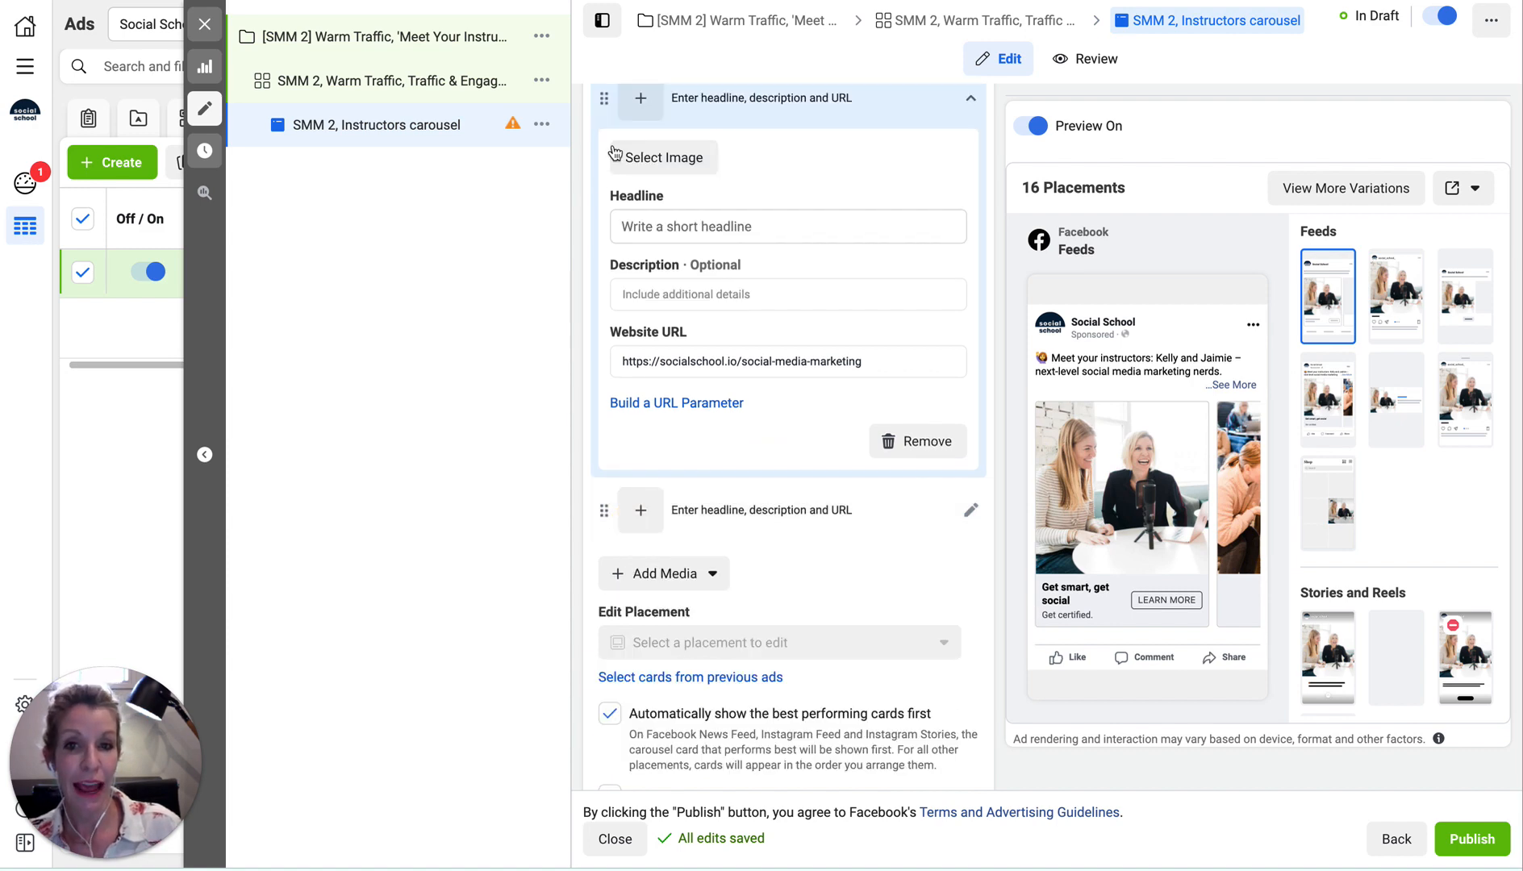
{"action": "left_click", "coordinate": [656, 158]}
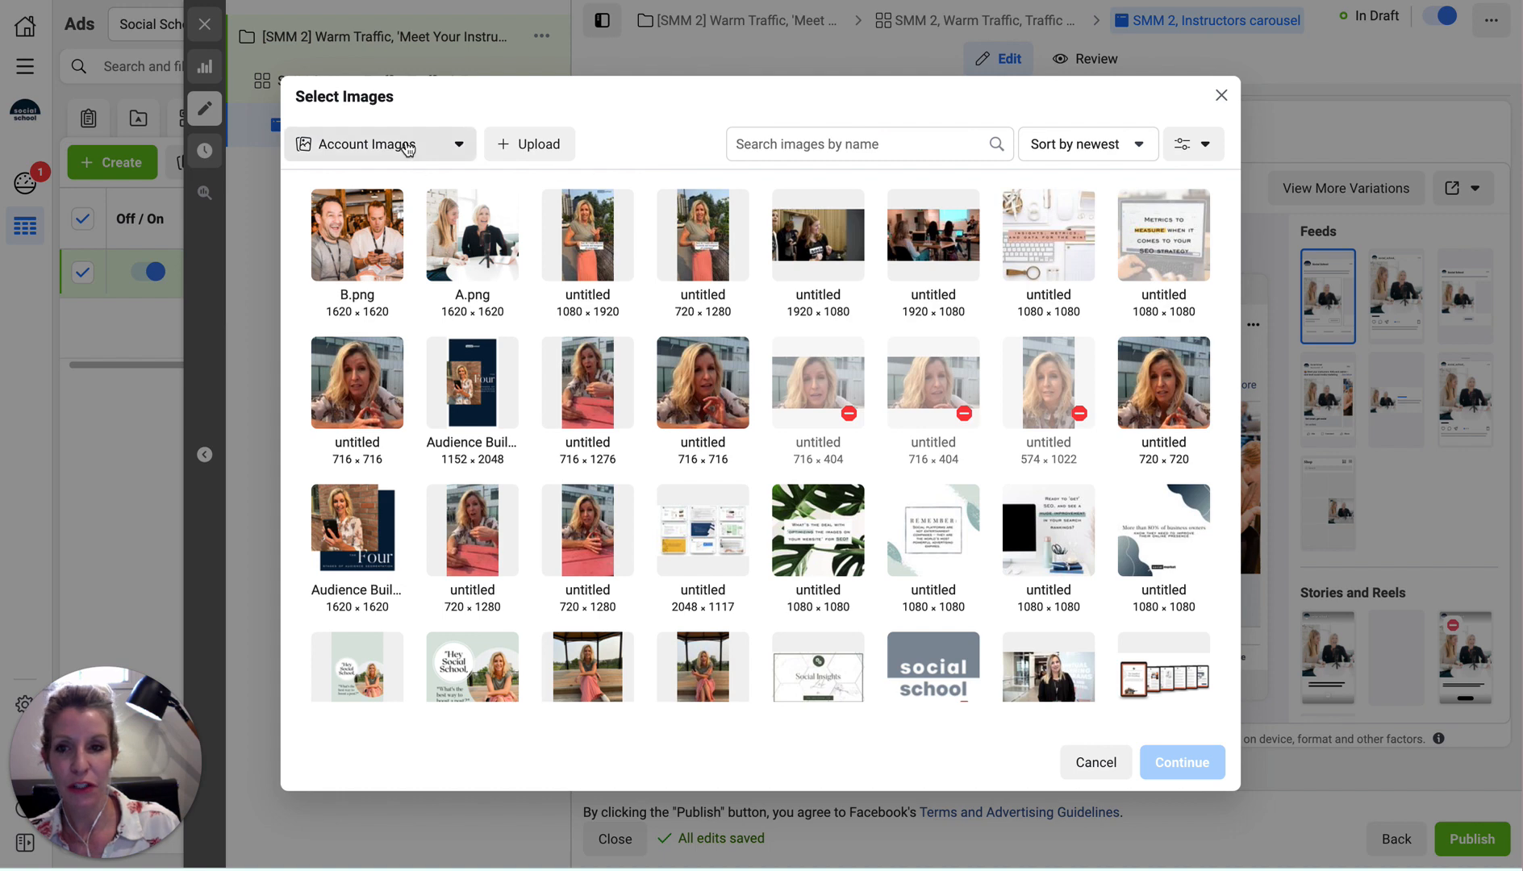
{"action": "left_click", "coordinate": [357, 235]}
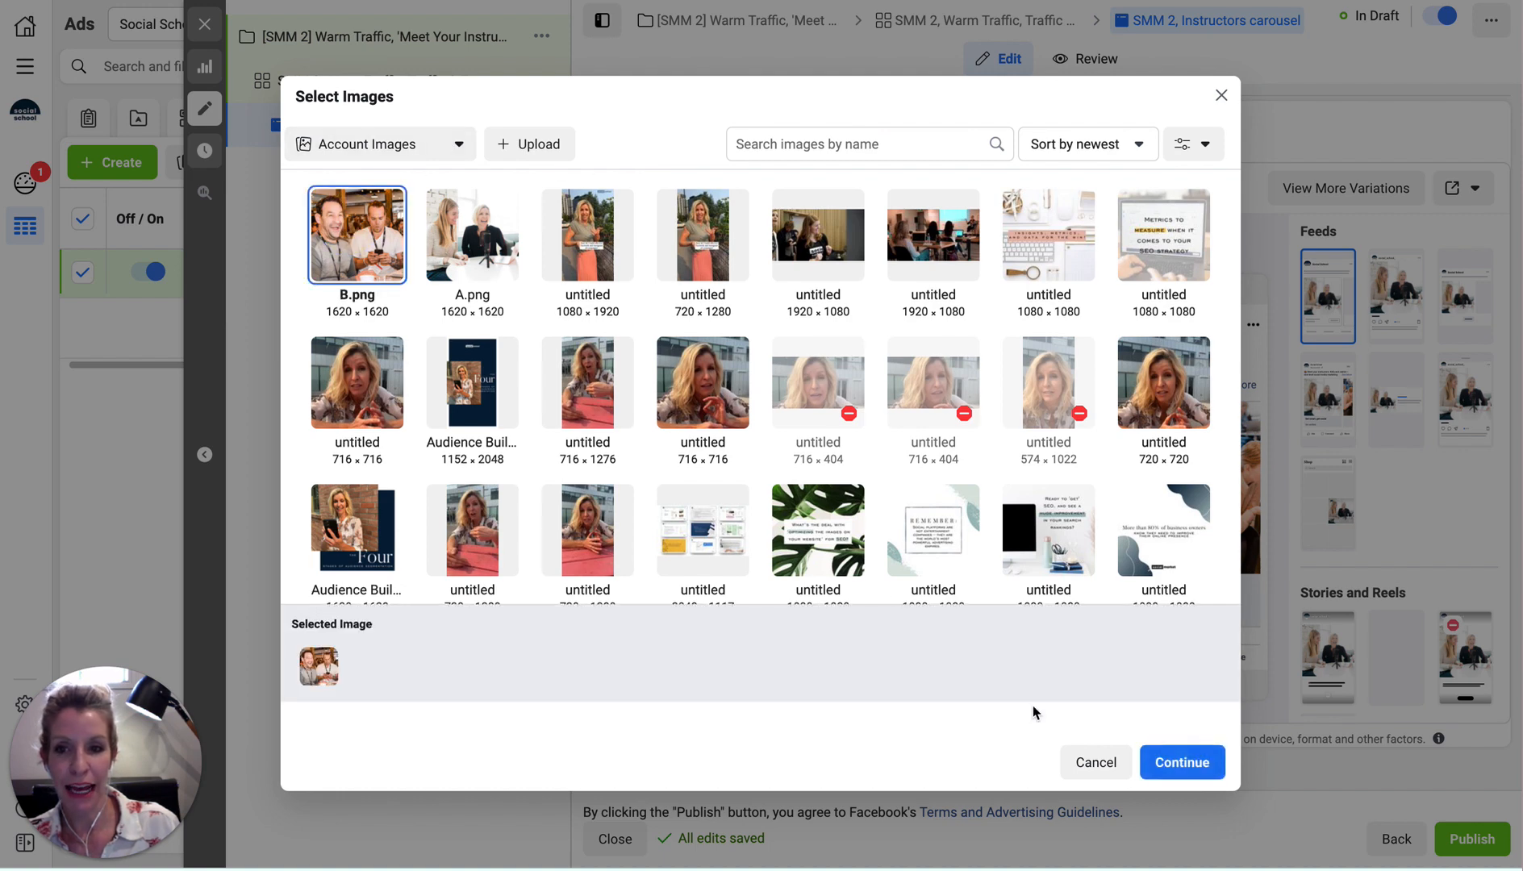
{"action": "left_click", "coordinate": [1182, 764]}
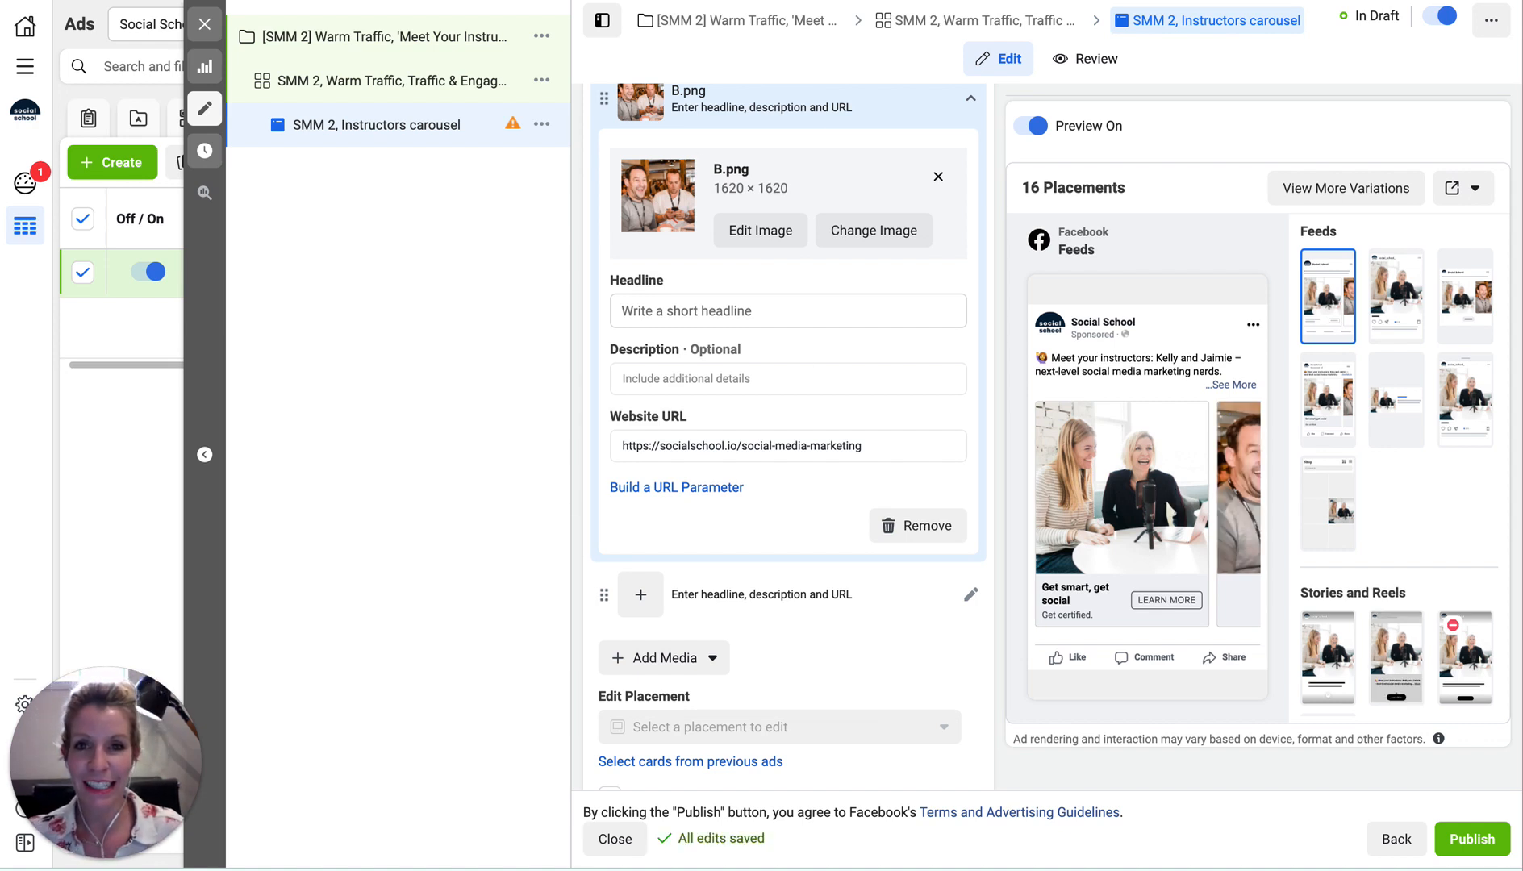
Copy the first part of headline B from Trello and set the second card's headline to "Winter 2021 Registration"
{"action": "key", "text": "ctrl+Tab"}
{"action": "scroll", "coordinate": [585, 292], "scroll_direction": "up", "scroll_amount": 15}
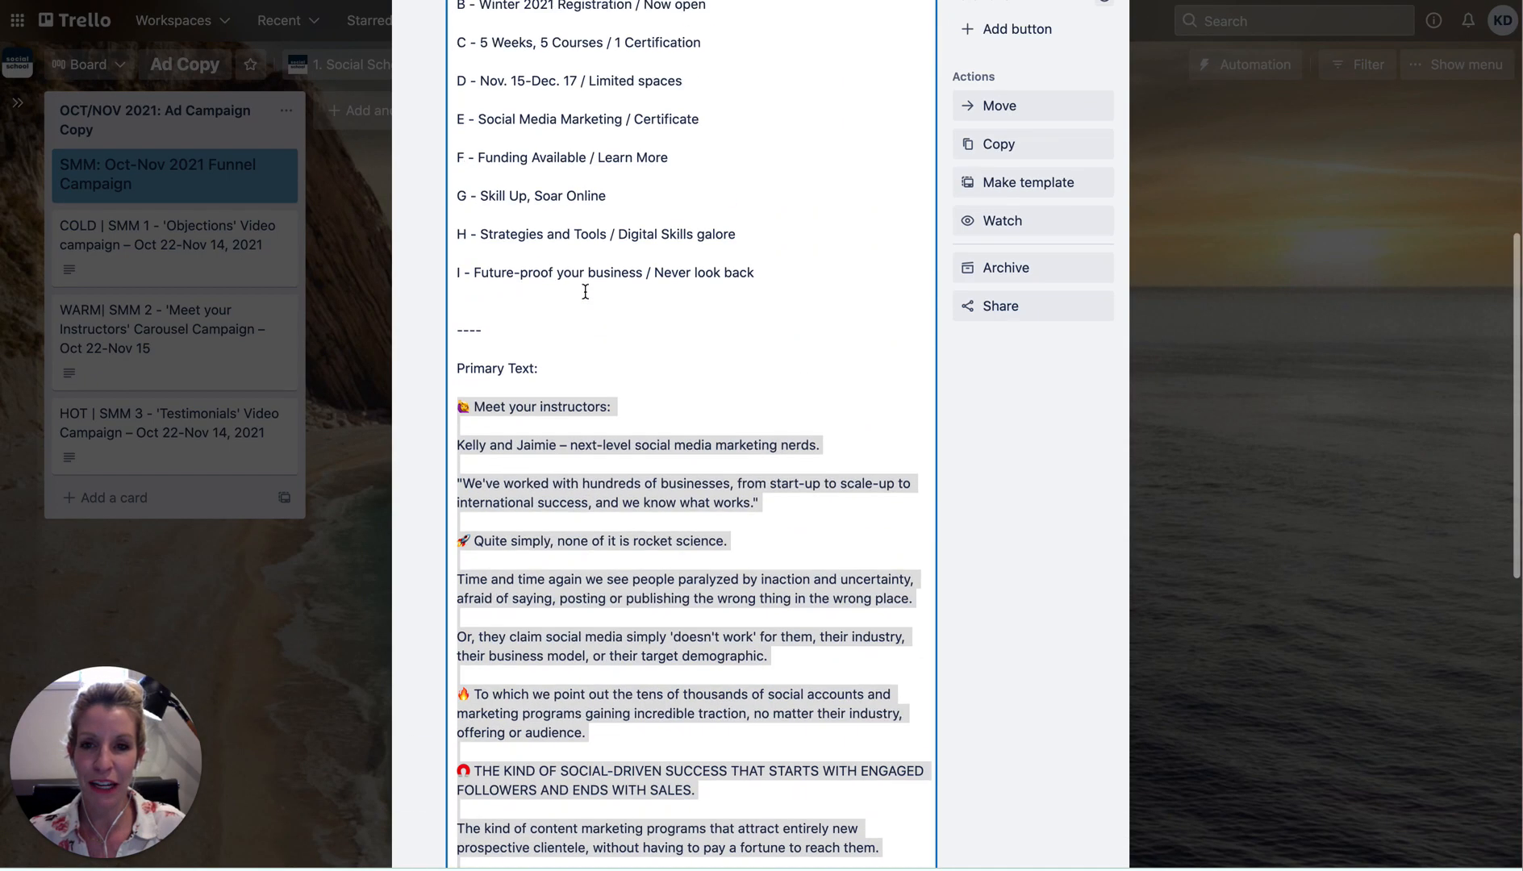
{"action": "left_click_drag", "start_coordinate": [481, 304], "coordinate": [634, 301]}
{"action": "key", "text": "ctrl+c"}
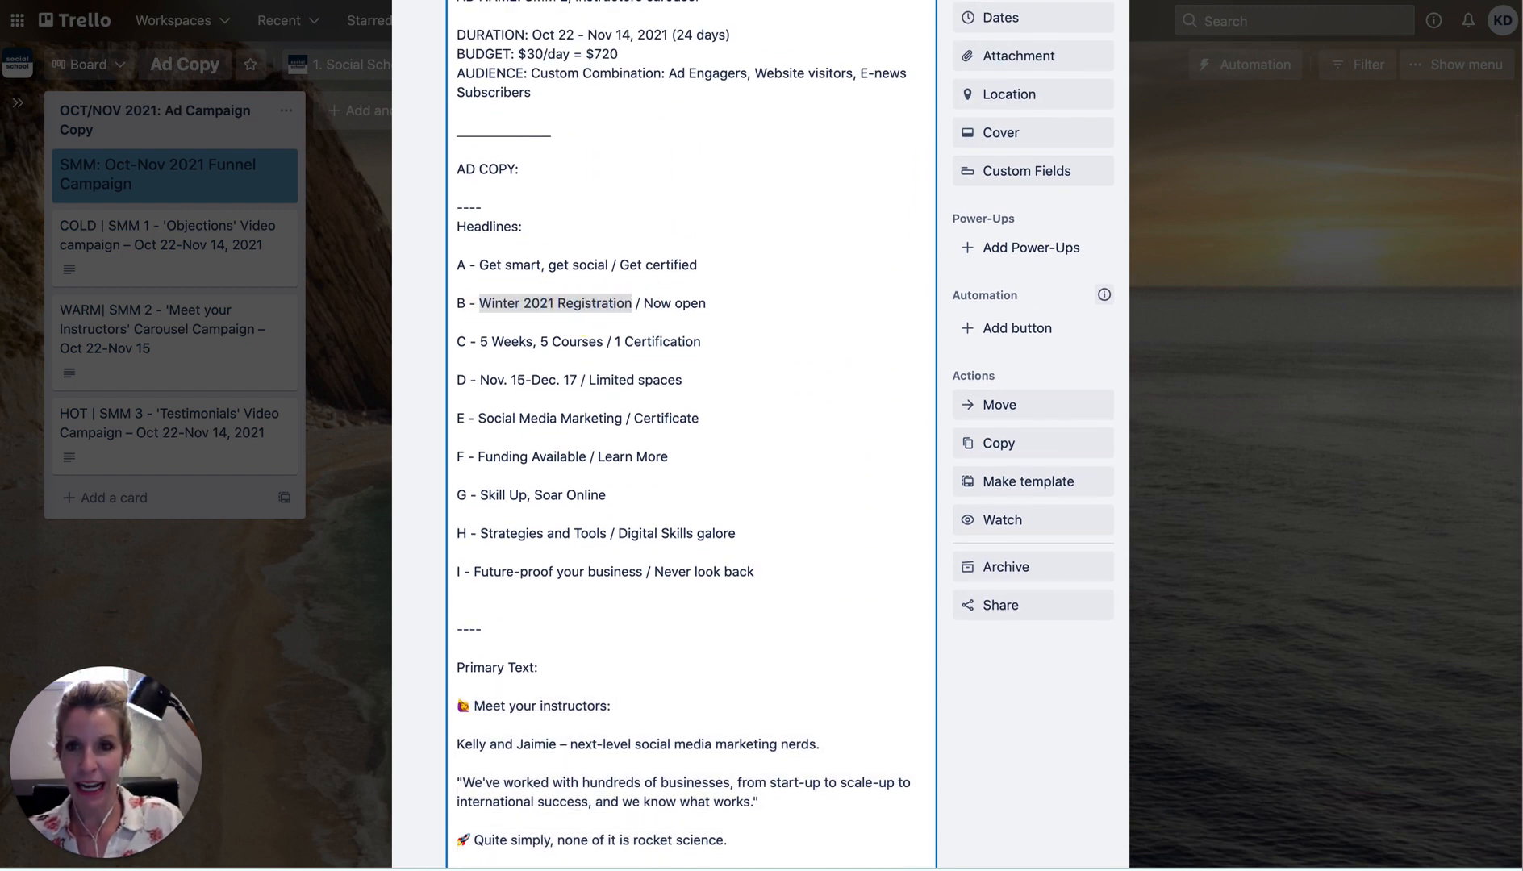
{"action": "key", "text": "ctrl+Tab"}
{"action": "left_click", "coordinate": [669, 310]}
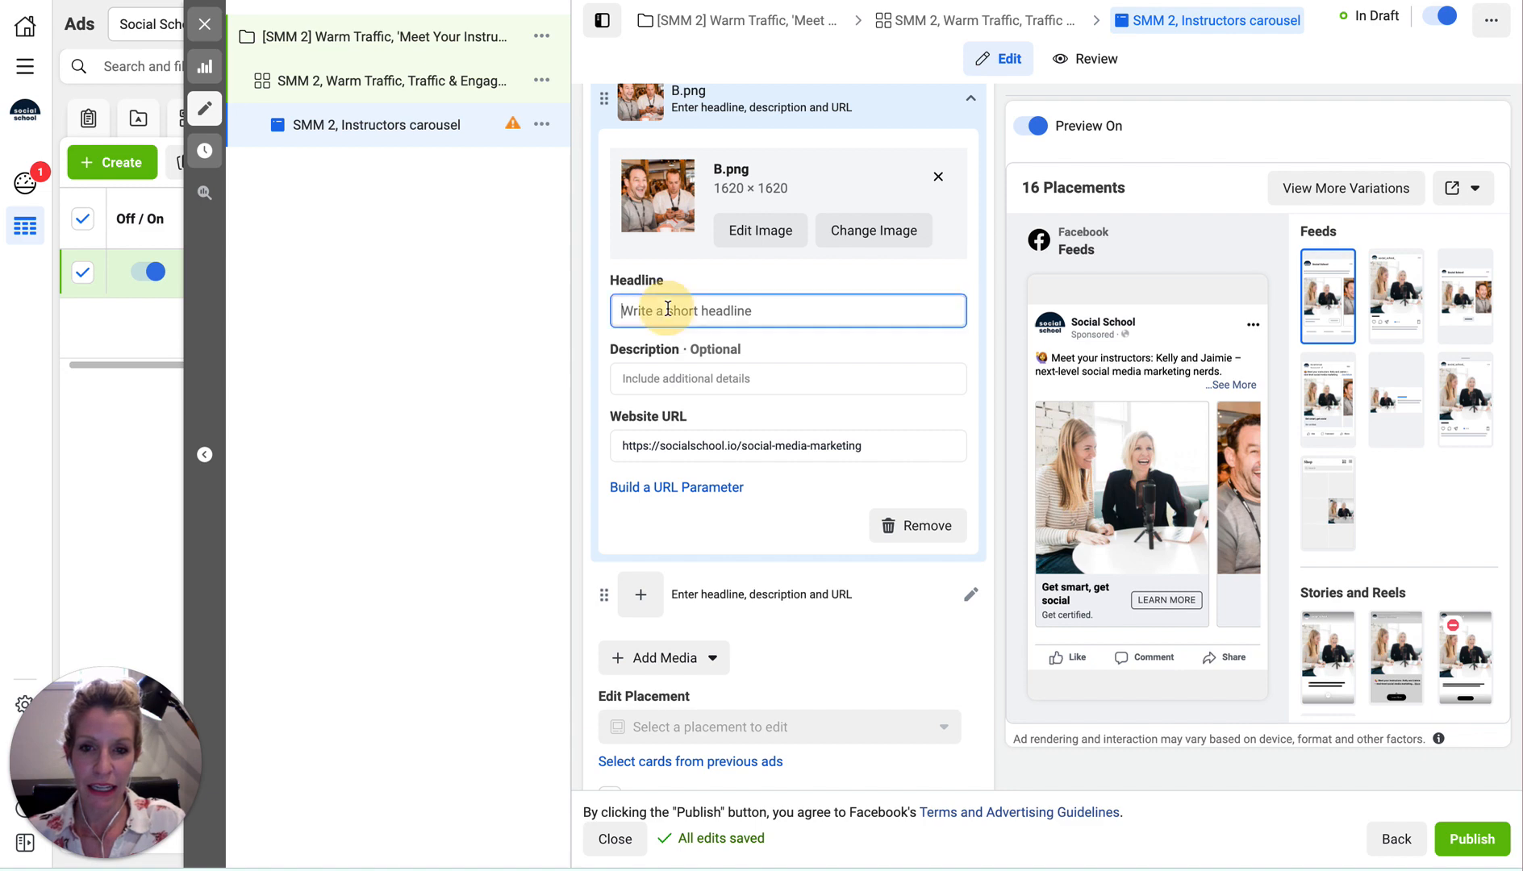
{"action": "key", "text": "ctrl+v"}
Copy the second part of headline B from Trello and set the second card's description to "Now open"
{"action": "key", "text": "ctrl+Tab"}
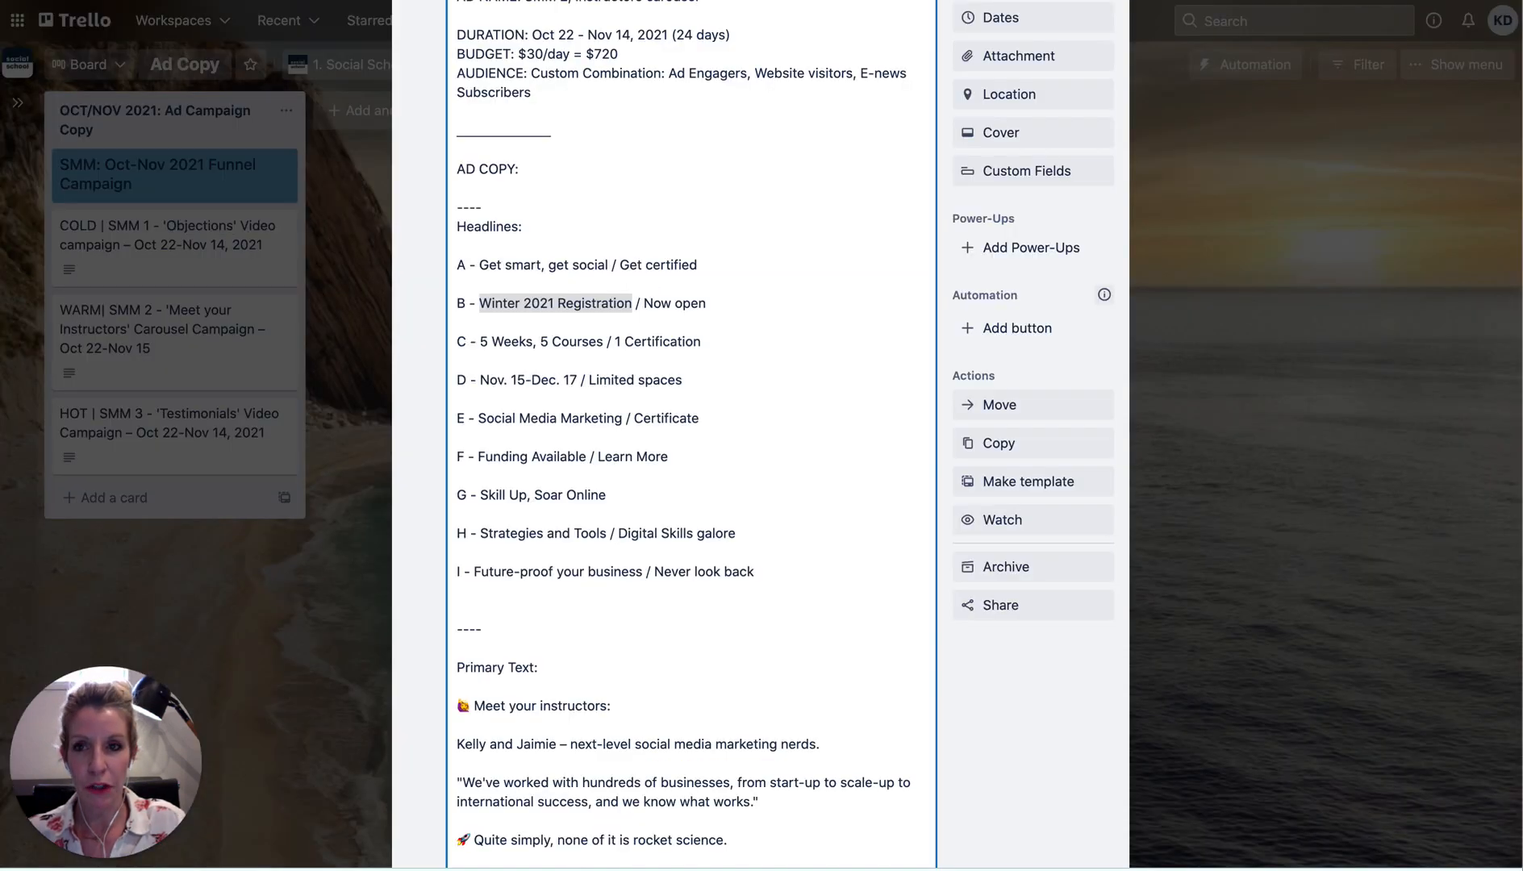
{"action": "left_click_drag", "start_coordinate": [644, 303], "coordinate": [707, 303]}
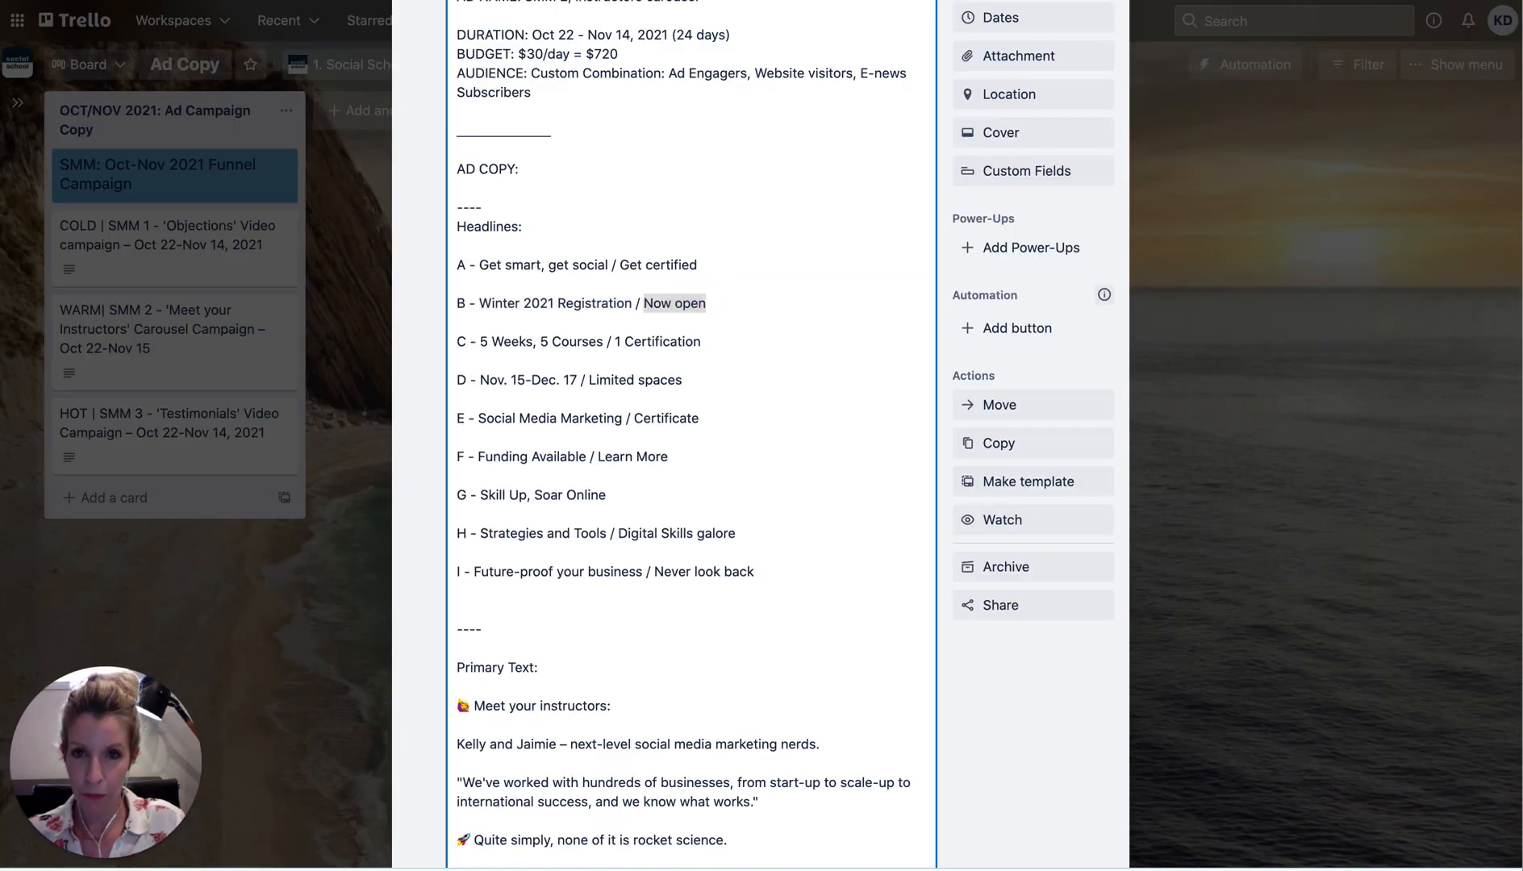
{"action": "key", "text": "ctrl+c"}
{"action": "key", "text": "ctrl+Tab"}
{"action": "left_click", "coordinate": [671, 377]}
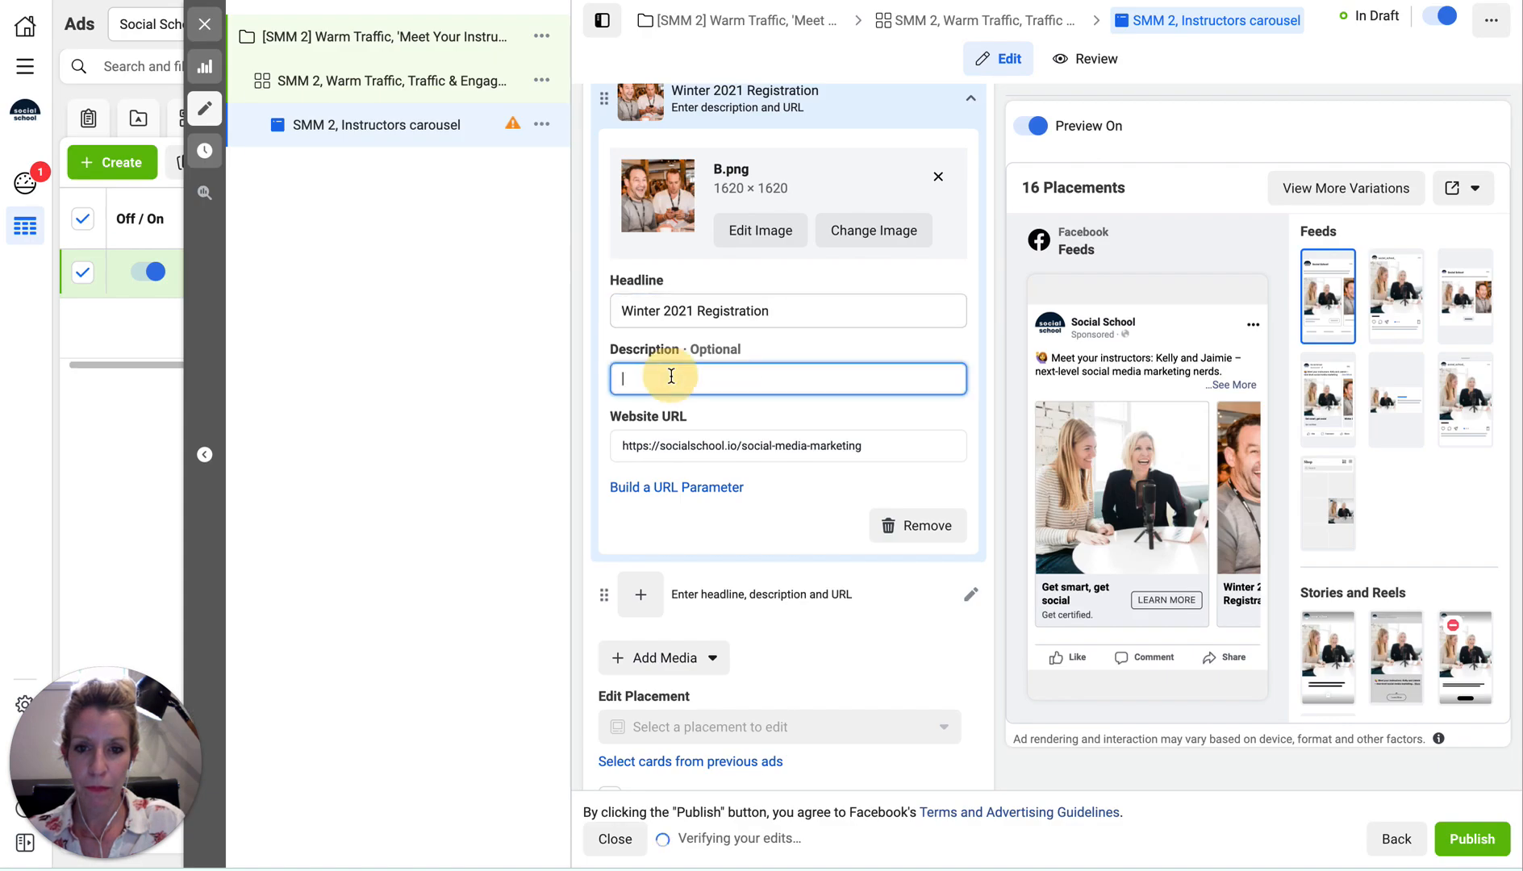
{"action": "key", "text": "ctrl+v"}
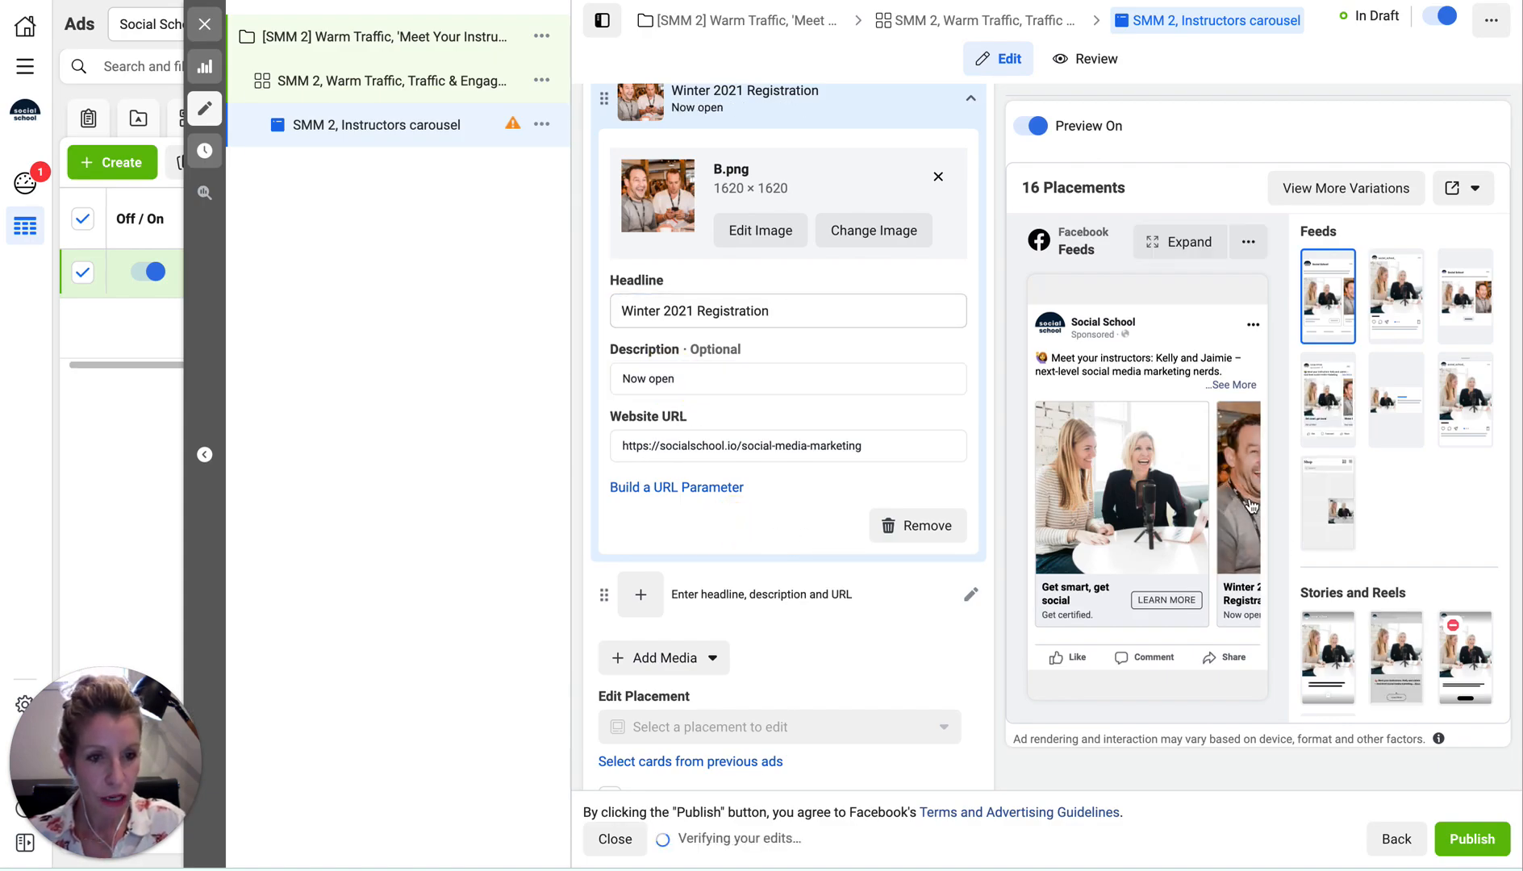
Open the third carousel card, upload C.png from the SMM 2 instructors folder and use it as the card's image
{"action": "left_click", "coordinate": [1177, 491]}
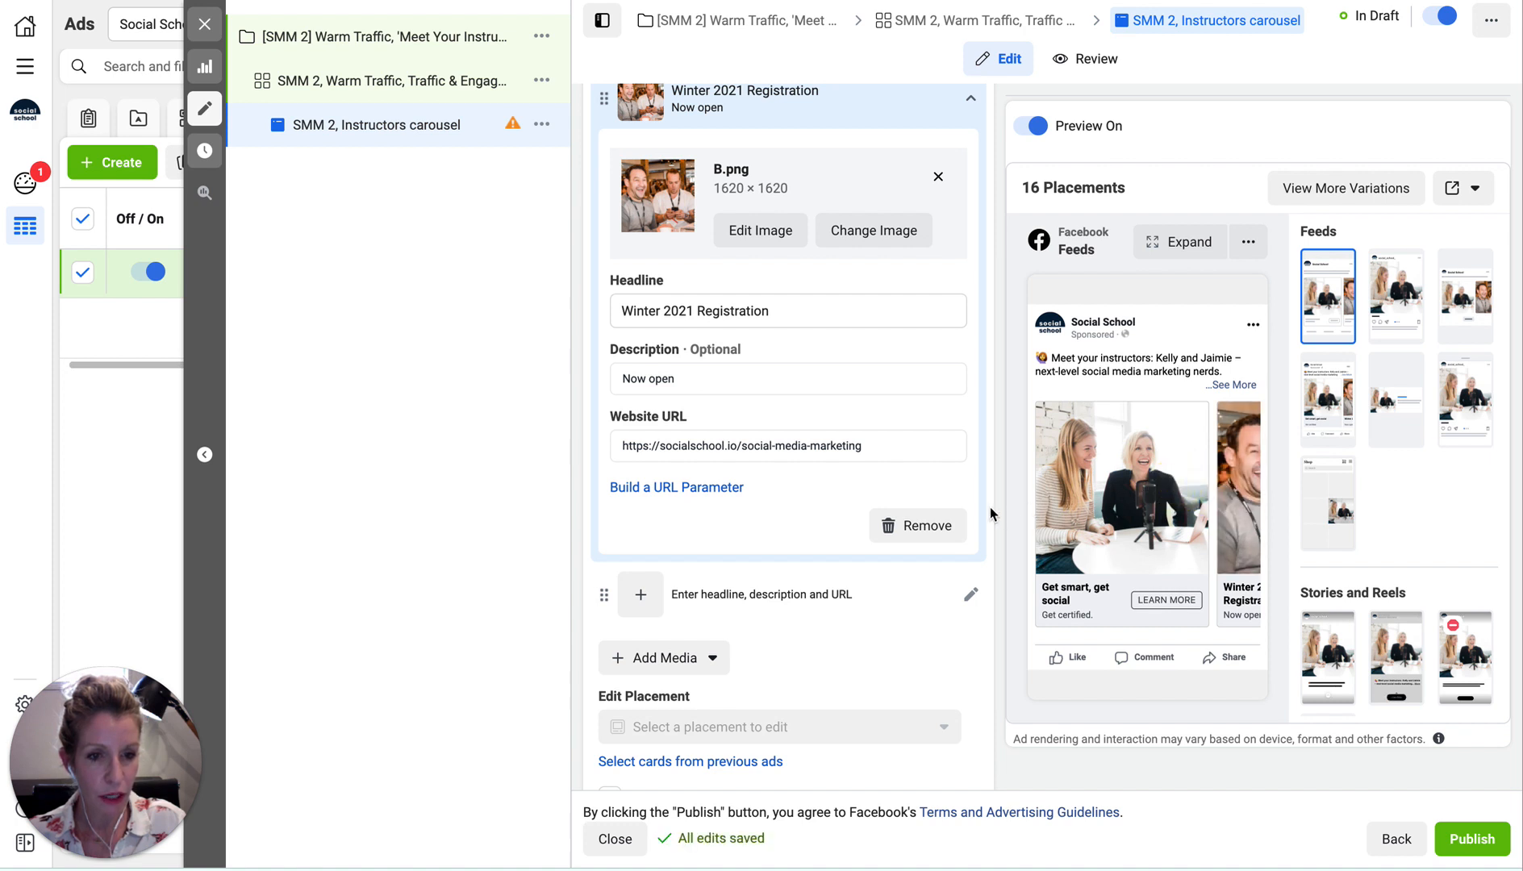
{"action": "left_click", "coordinate": [640, 595]}
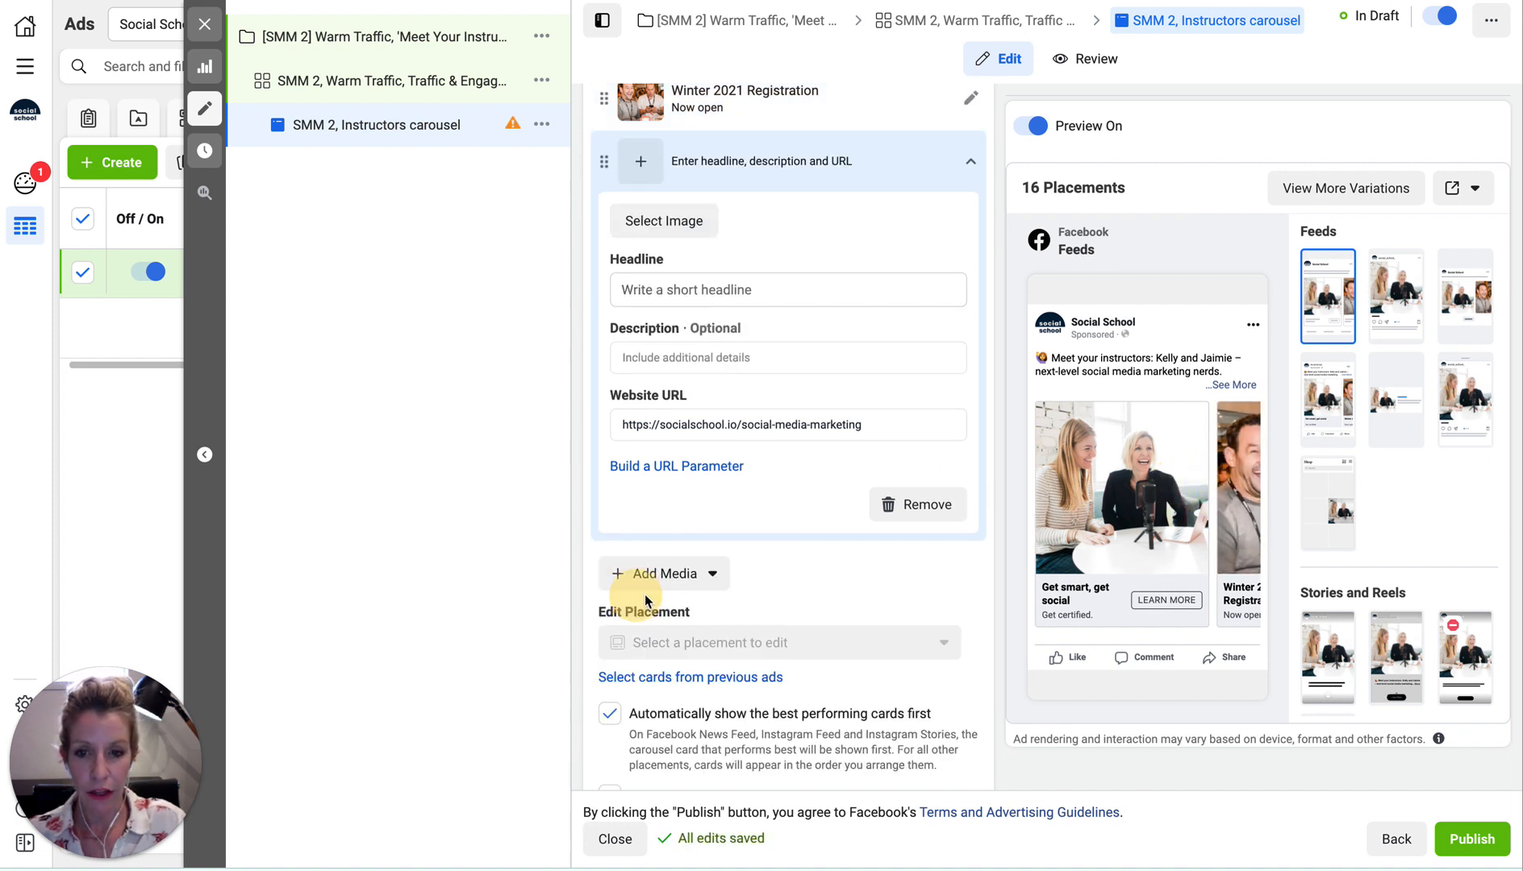
{"action": "left_click", "coordinate": [644, 234]}
{"action": "left_click", "coordinate": [524, 145]}
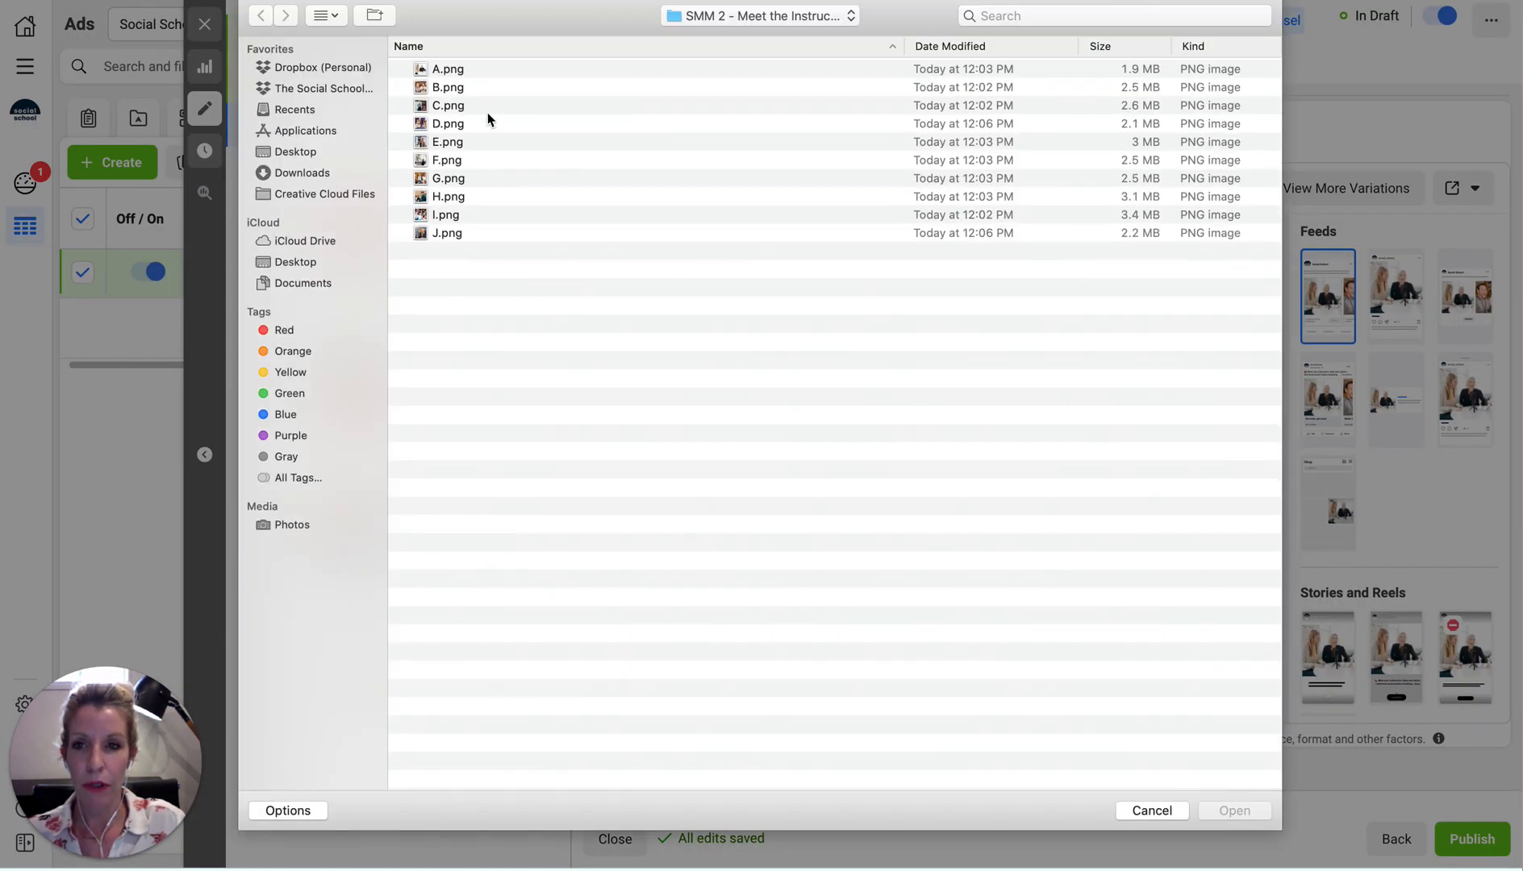
{"action": "left_click", "coordinate": [461, 106]}
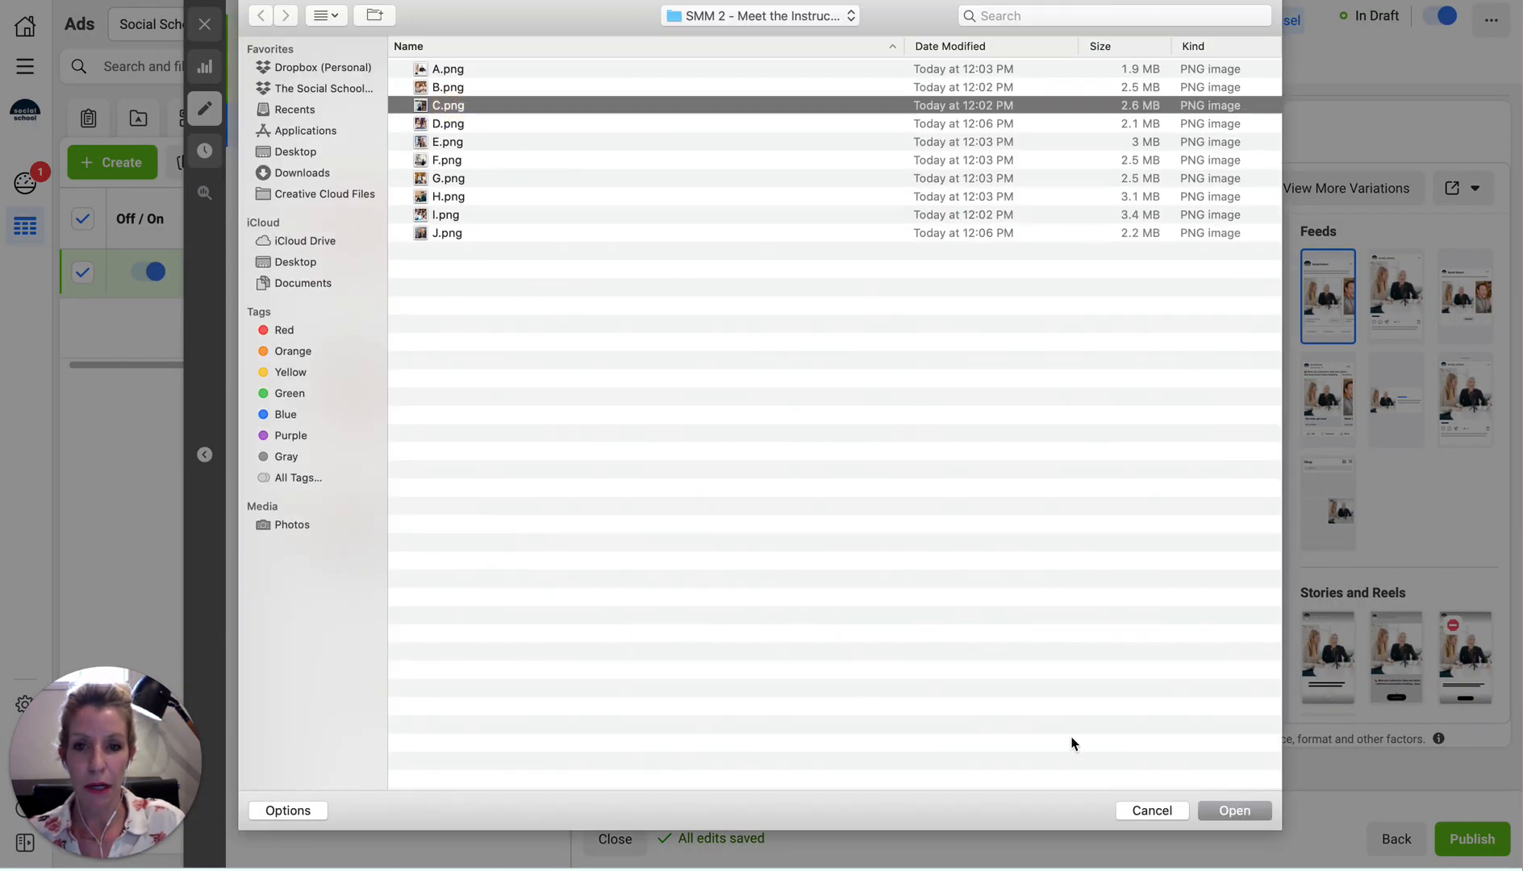
{"action": "left_click", "coordinate": [1212, 818]}
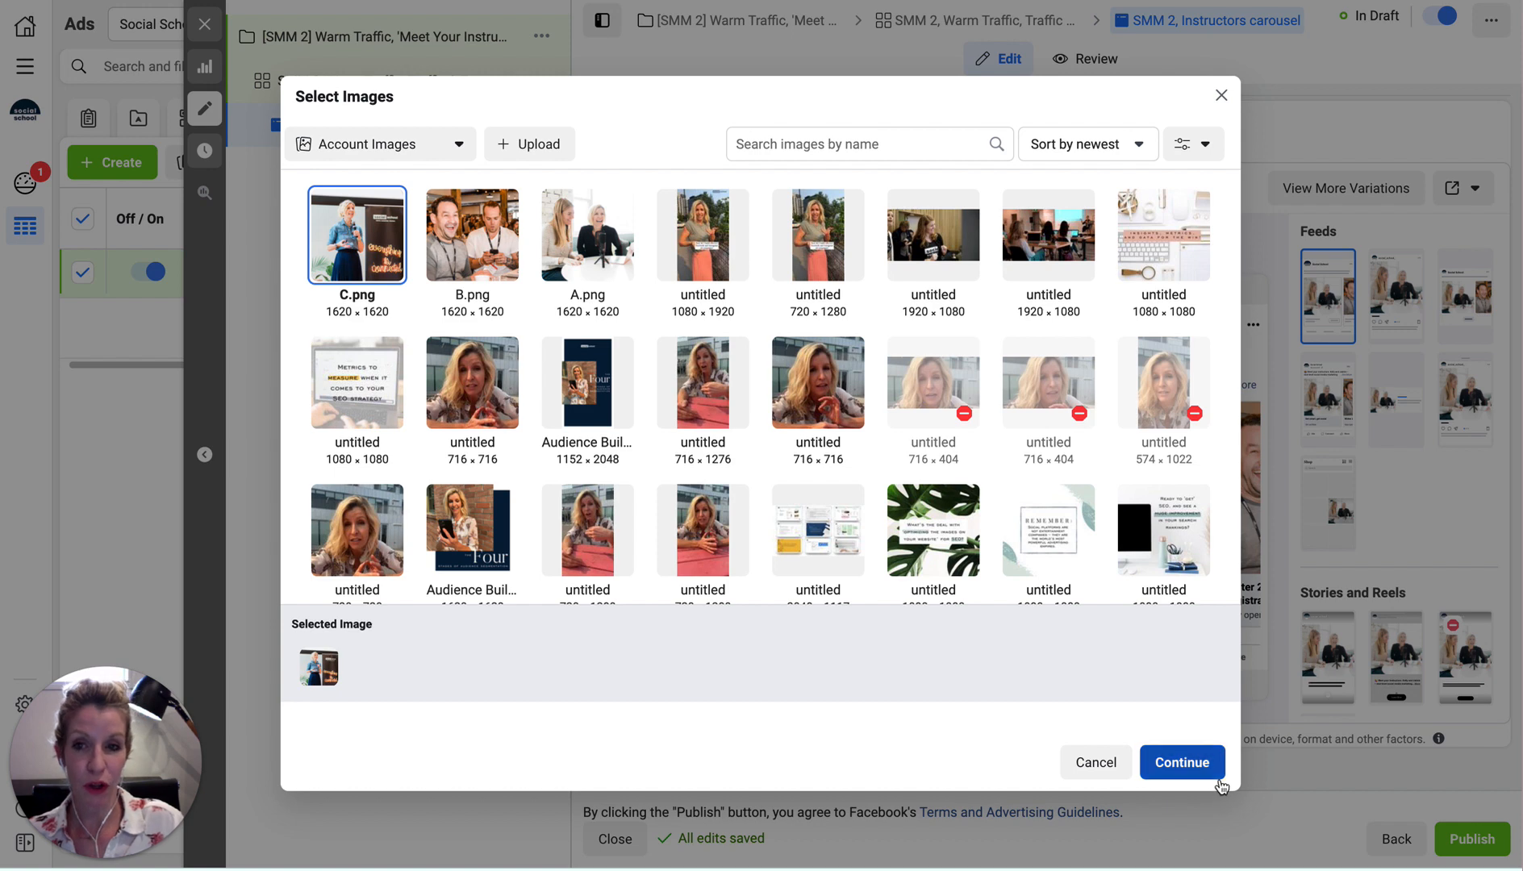
{"action": "left_click", "coordinate": [1185, 773]}
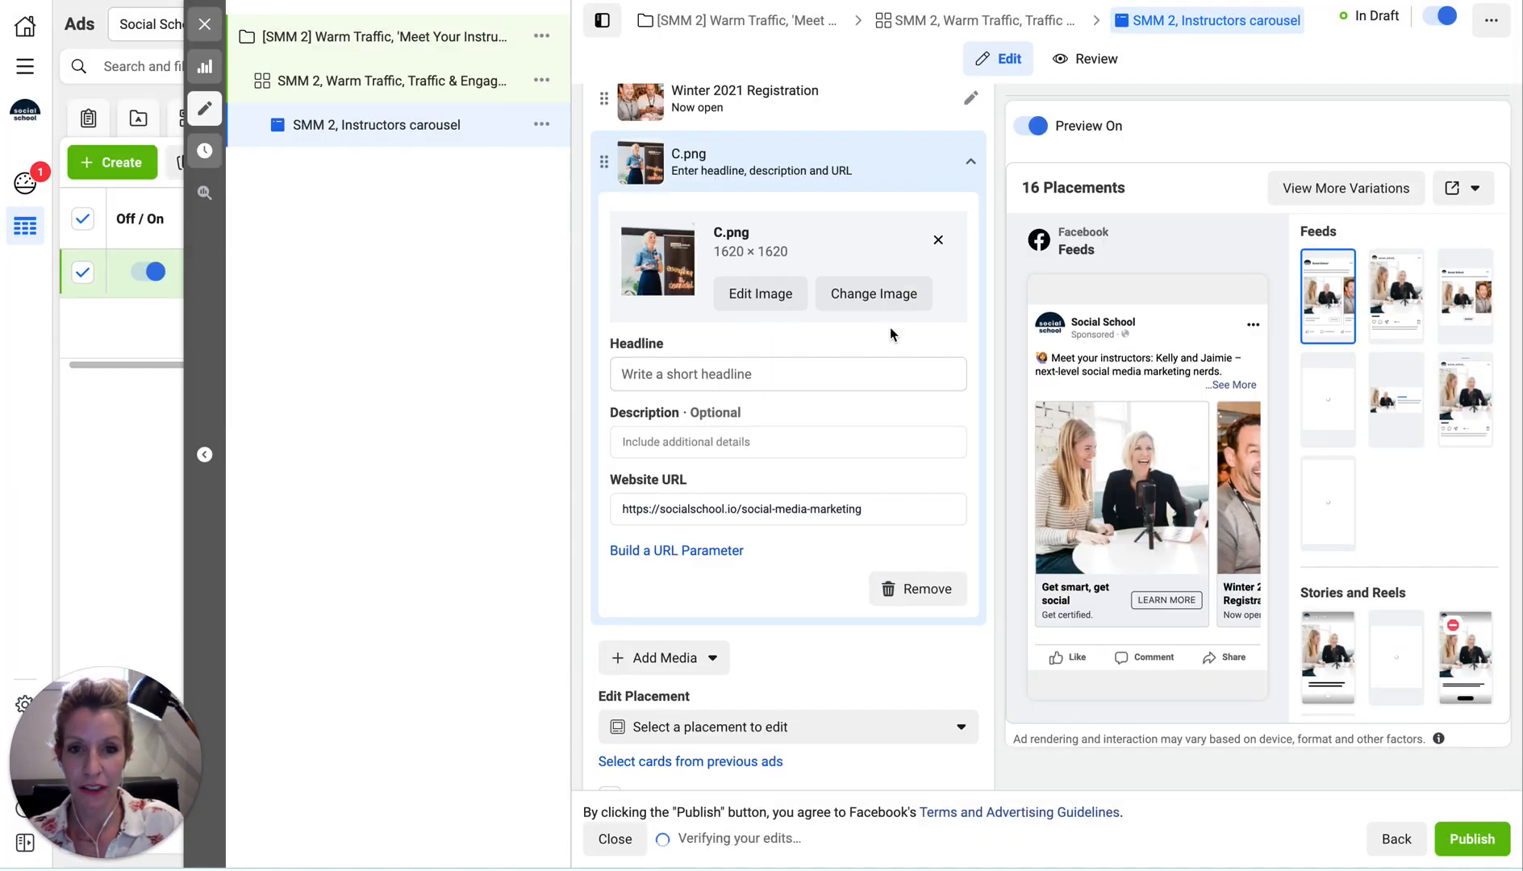
Copy the first part of headline C from Trello and set the third card's headline to "5 Weeks, 5 Courses"
{"action": "key", "text": "ctrl+Tab"}
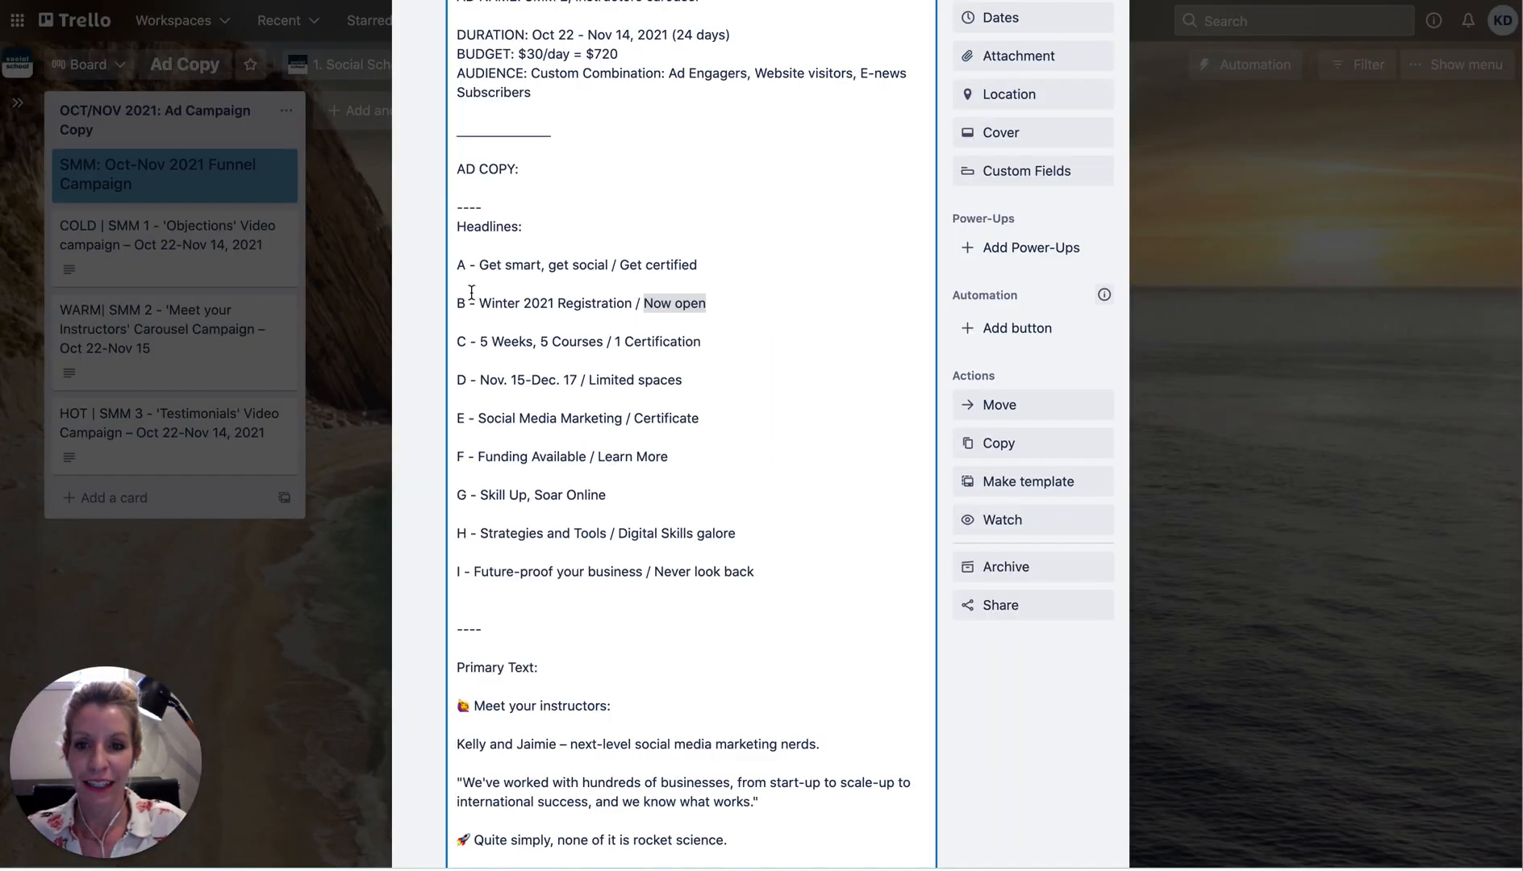
{"action": "left_click_drag", "start_coordinate": [482, 341], "coordinate": [603, 339]}
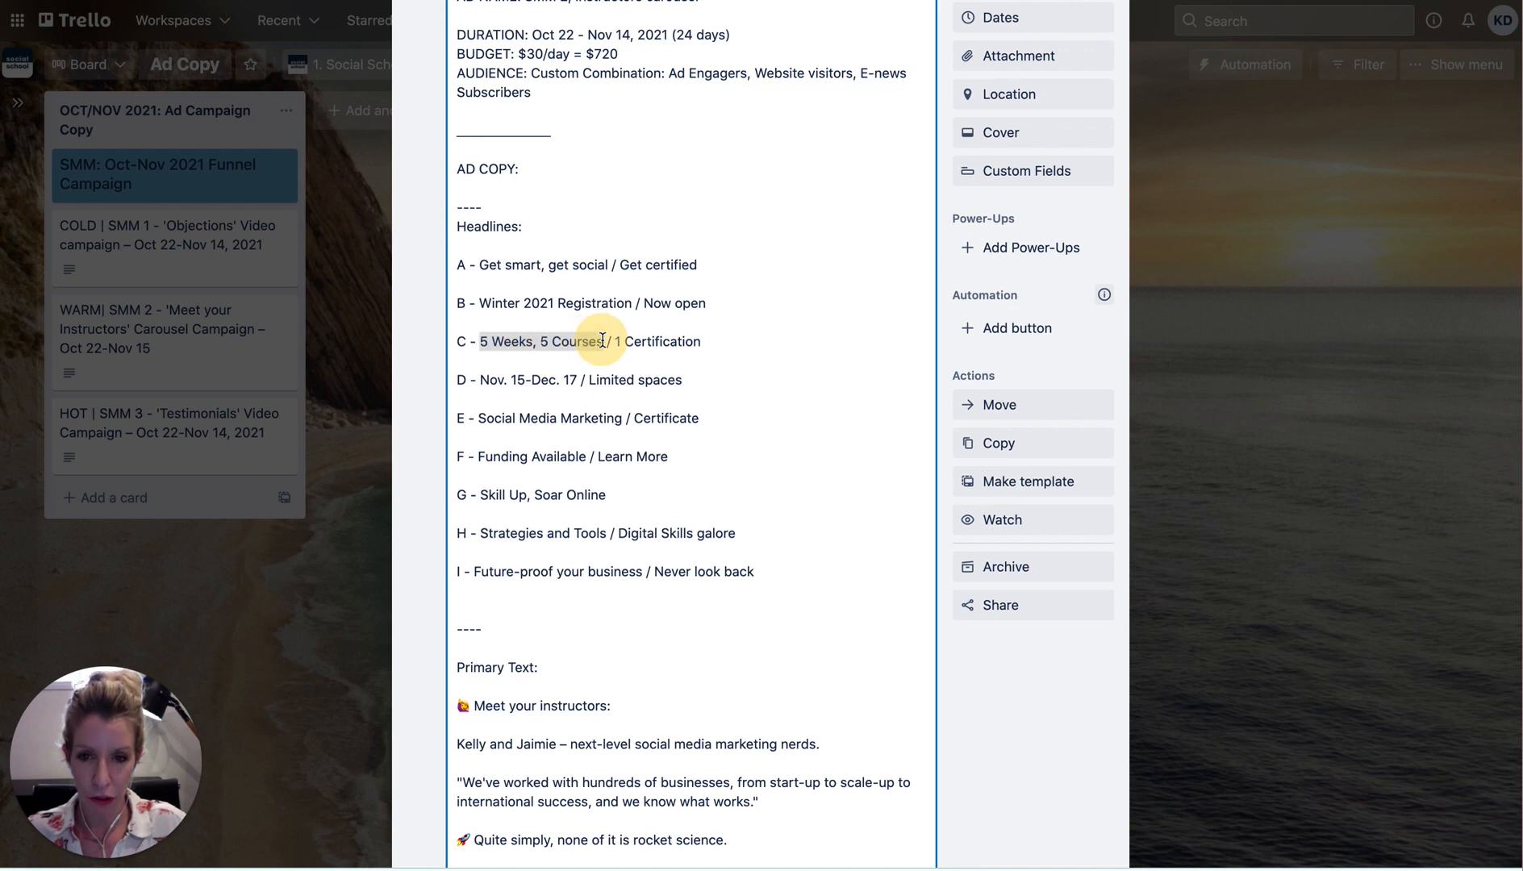
{"action": "key", "text": "ctrl+c"}
{"action": "key", "text": "ctrl+Tab"}
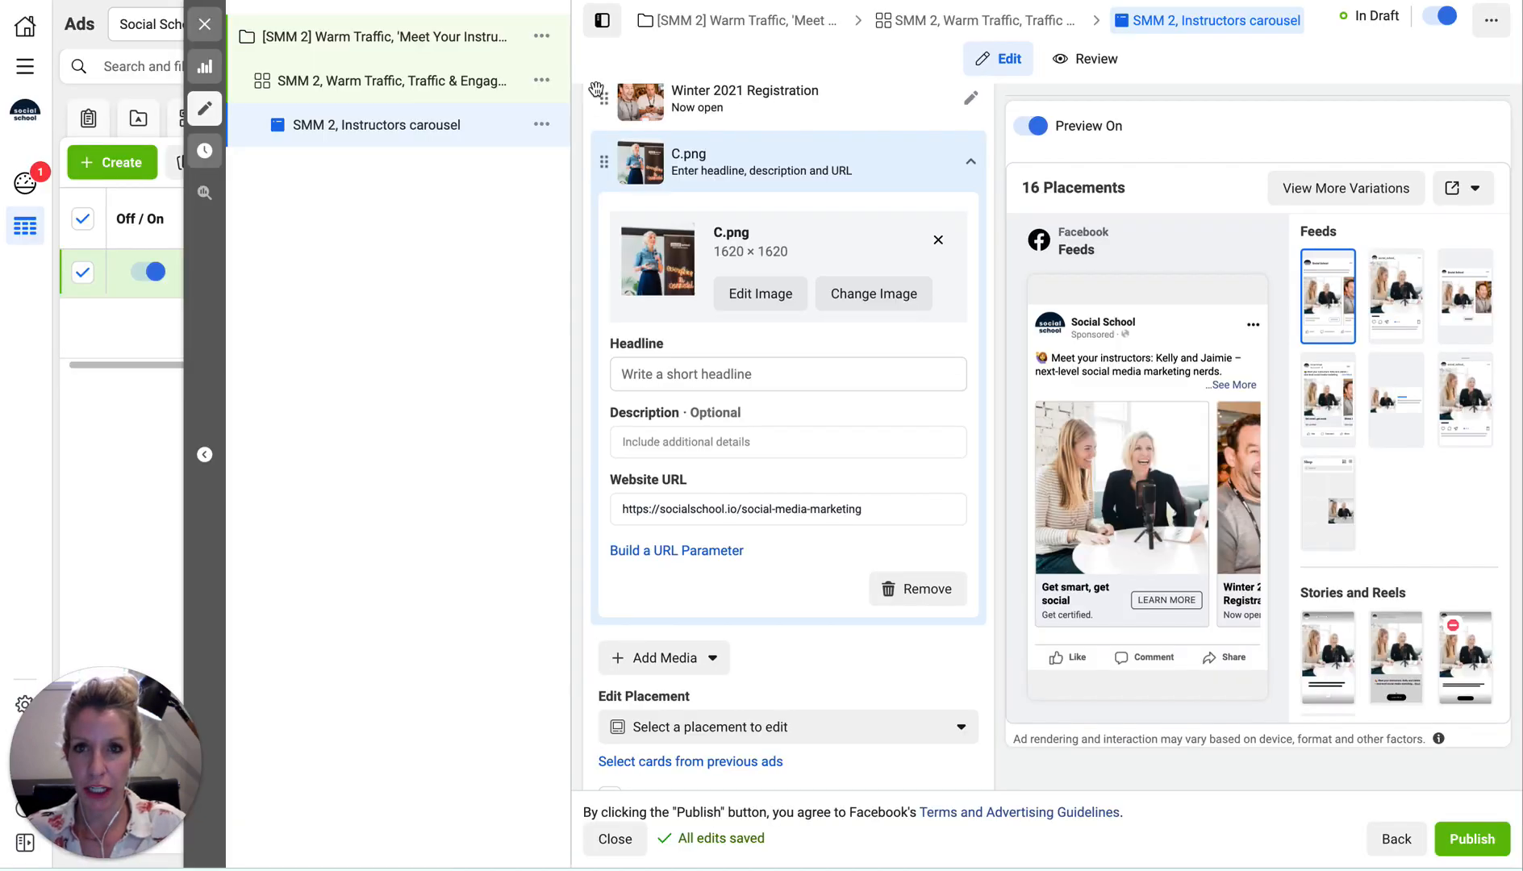
{"action": "left_click", "coordinate": [643, 373]}
{"action": "key", "text": "ctrl+v"}
Set the third card's description to "1 Certification", correcting any typing errors
{"action": "left_click", "coordinate": [642, 436]}
{"action": "type", "text": "1"}
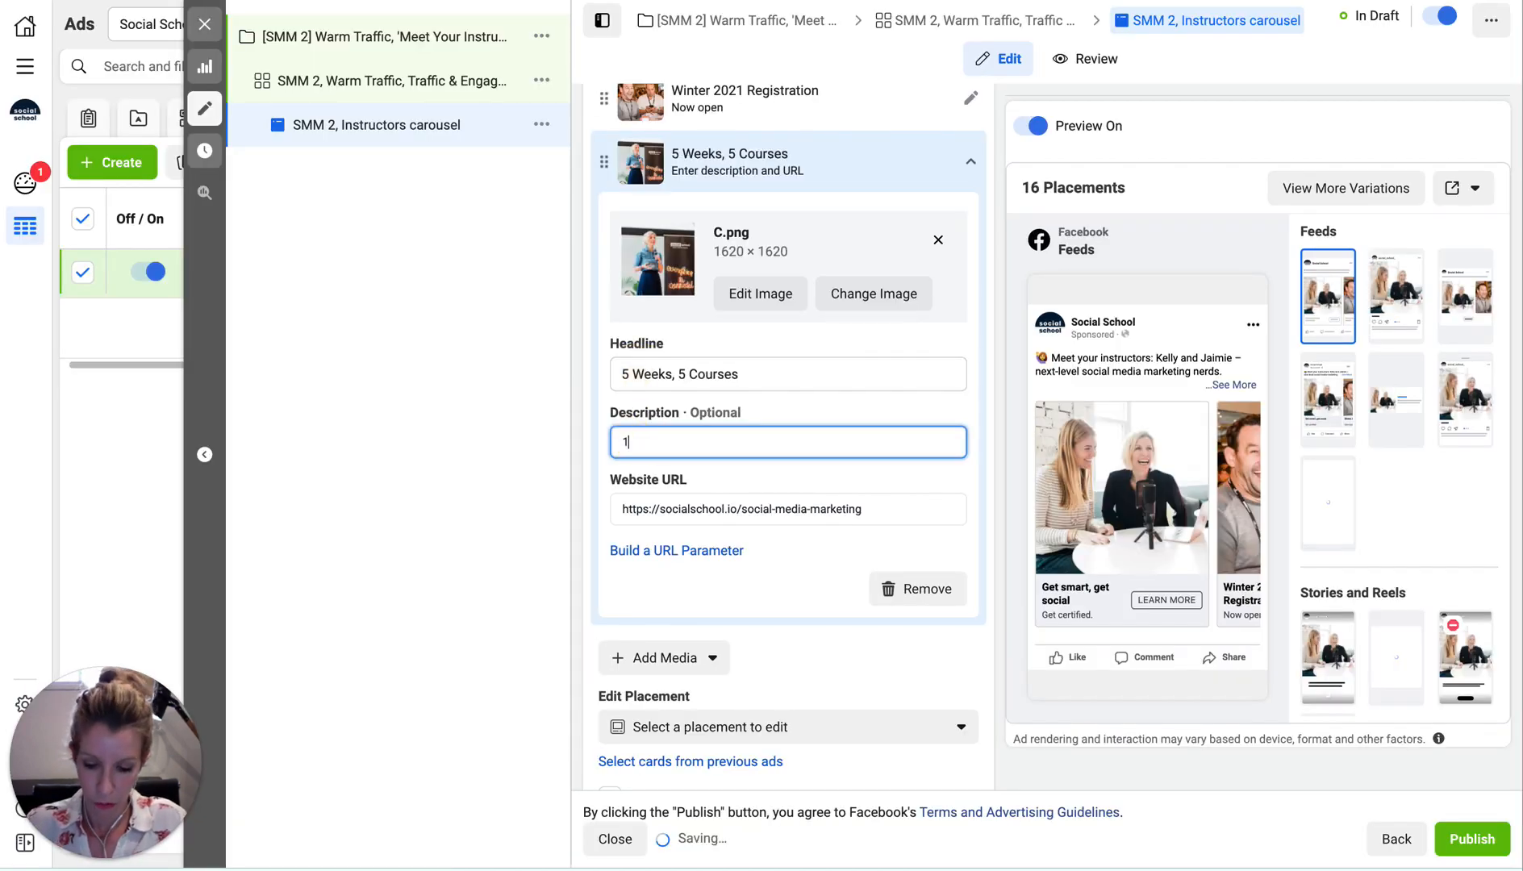
{"action": "type", "text": " Certitfcastion"}
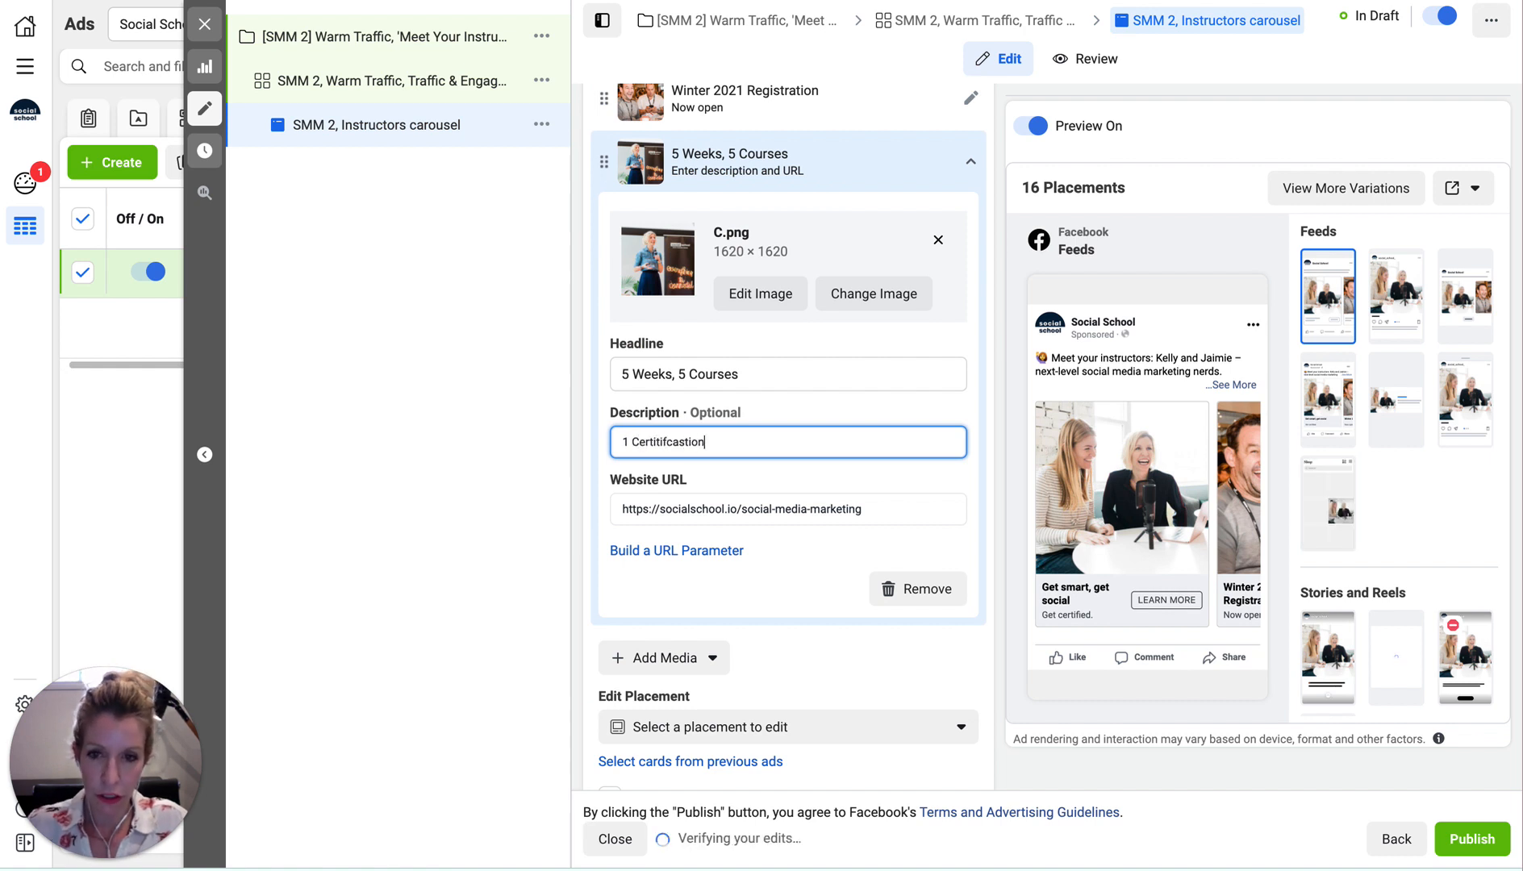
{"action": "left_click", "coordinate": [687, 441]}
{"action": "key", "text": "BackSpace"}
{"action": "left_click", "coordinate": [659, 441]}
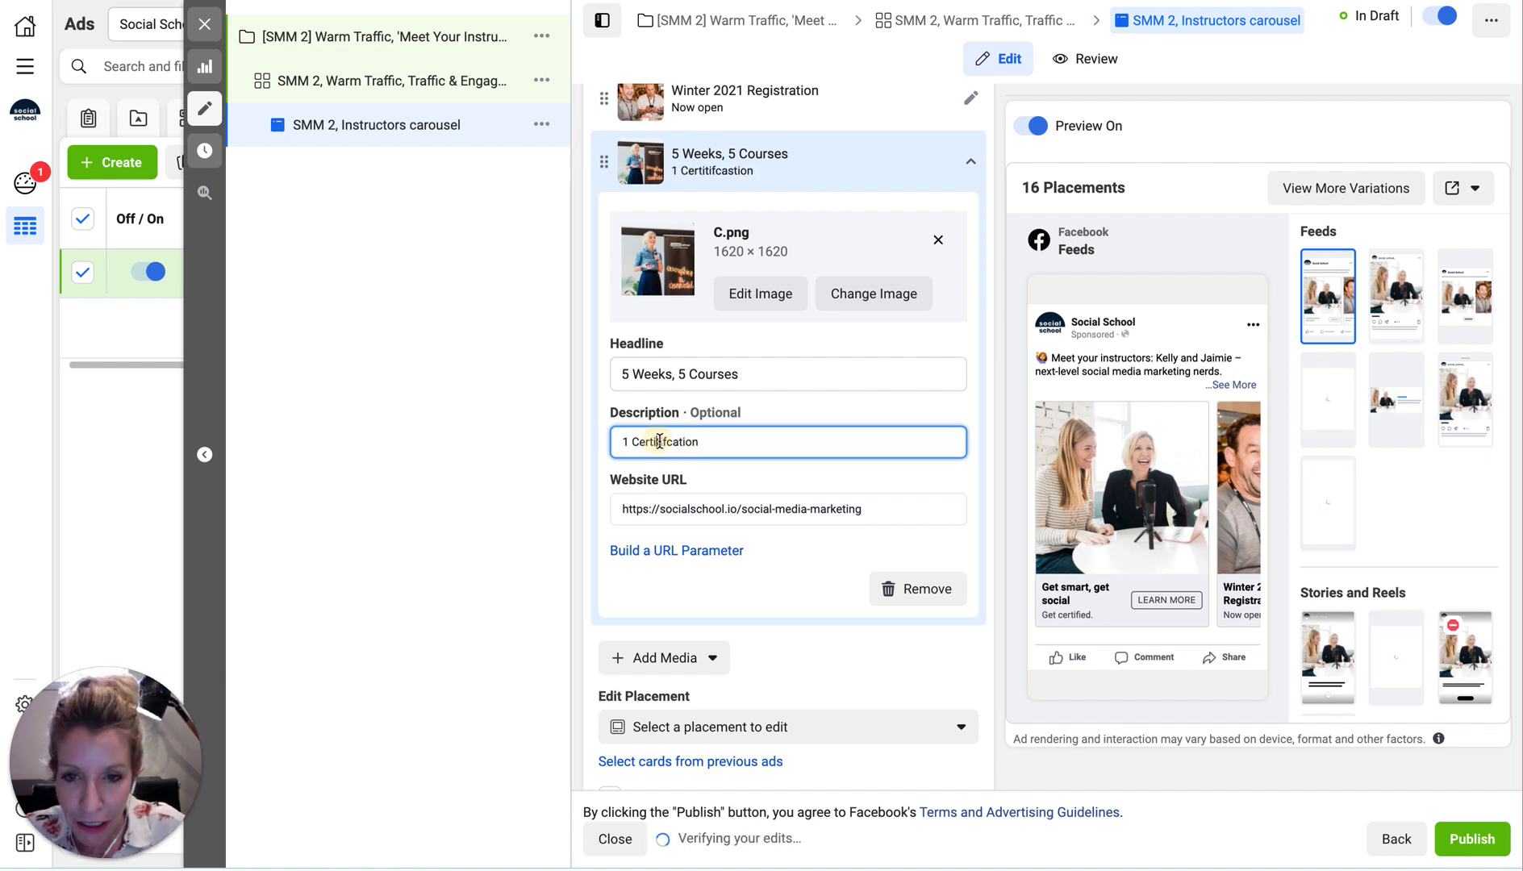
{"action": "key", "text": "Delete"}
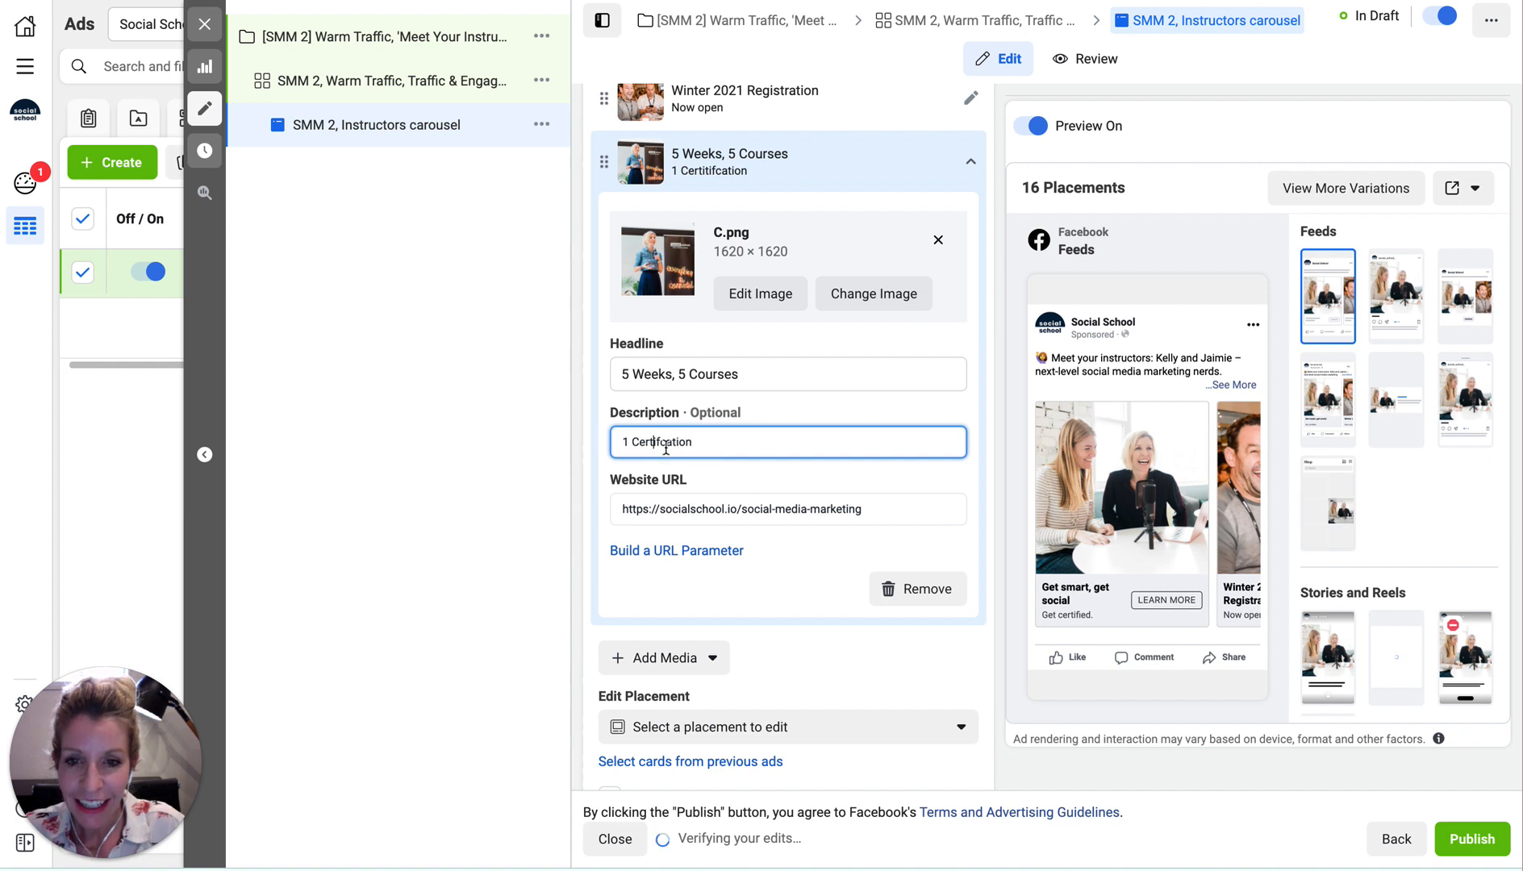
{"action": "type", "text": "o"}
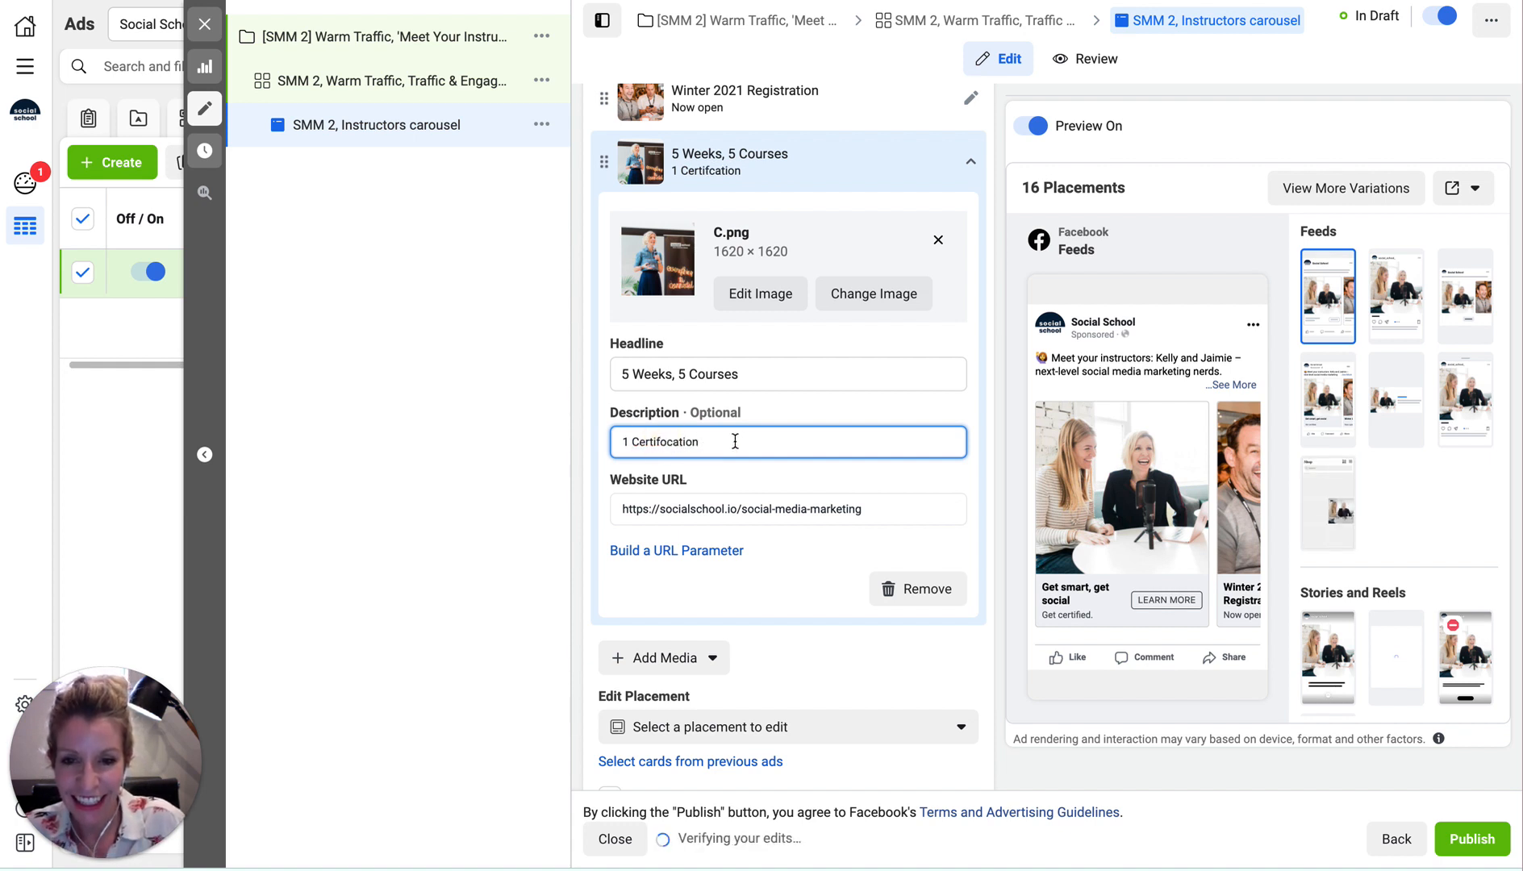
{"action": "key", "text": "BackSpace"}
{"action": "type", "text": "i"}
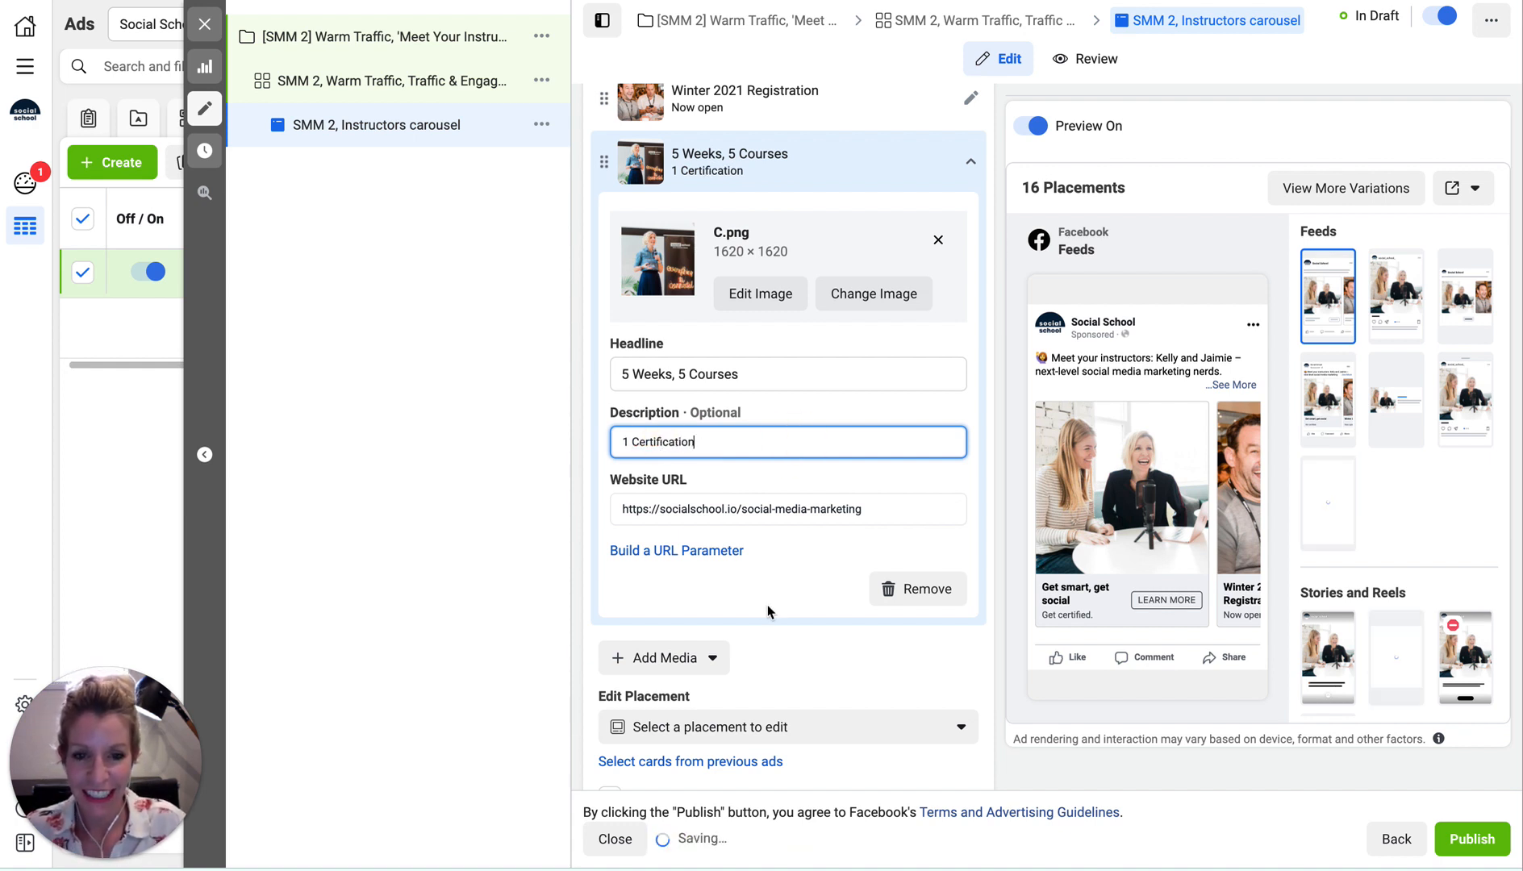
{"action": "left_click", "coordinate": [804, 590]}
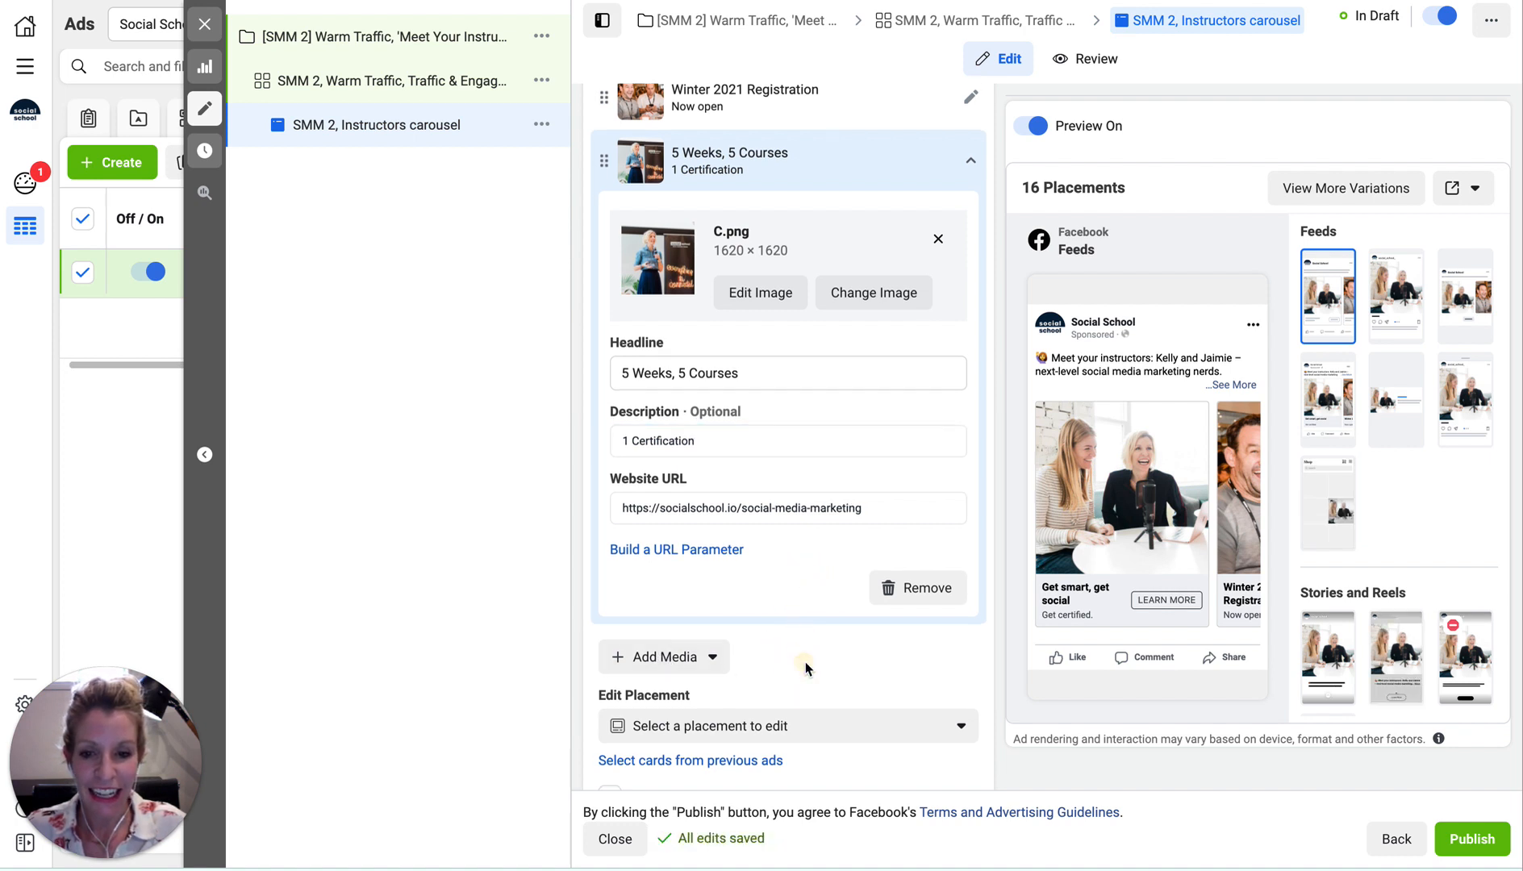
Move the "5 Weeks, 5 Courses" card to the first position in the carousel
{"action": "scroll", "coordinate": [806, 662], "scroll_direction": "down", "scroll_amount": 1}
{"action": "scroll", "coordinate": [806, 662], "scroll_direction": "up", "scroll_amount": 3}
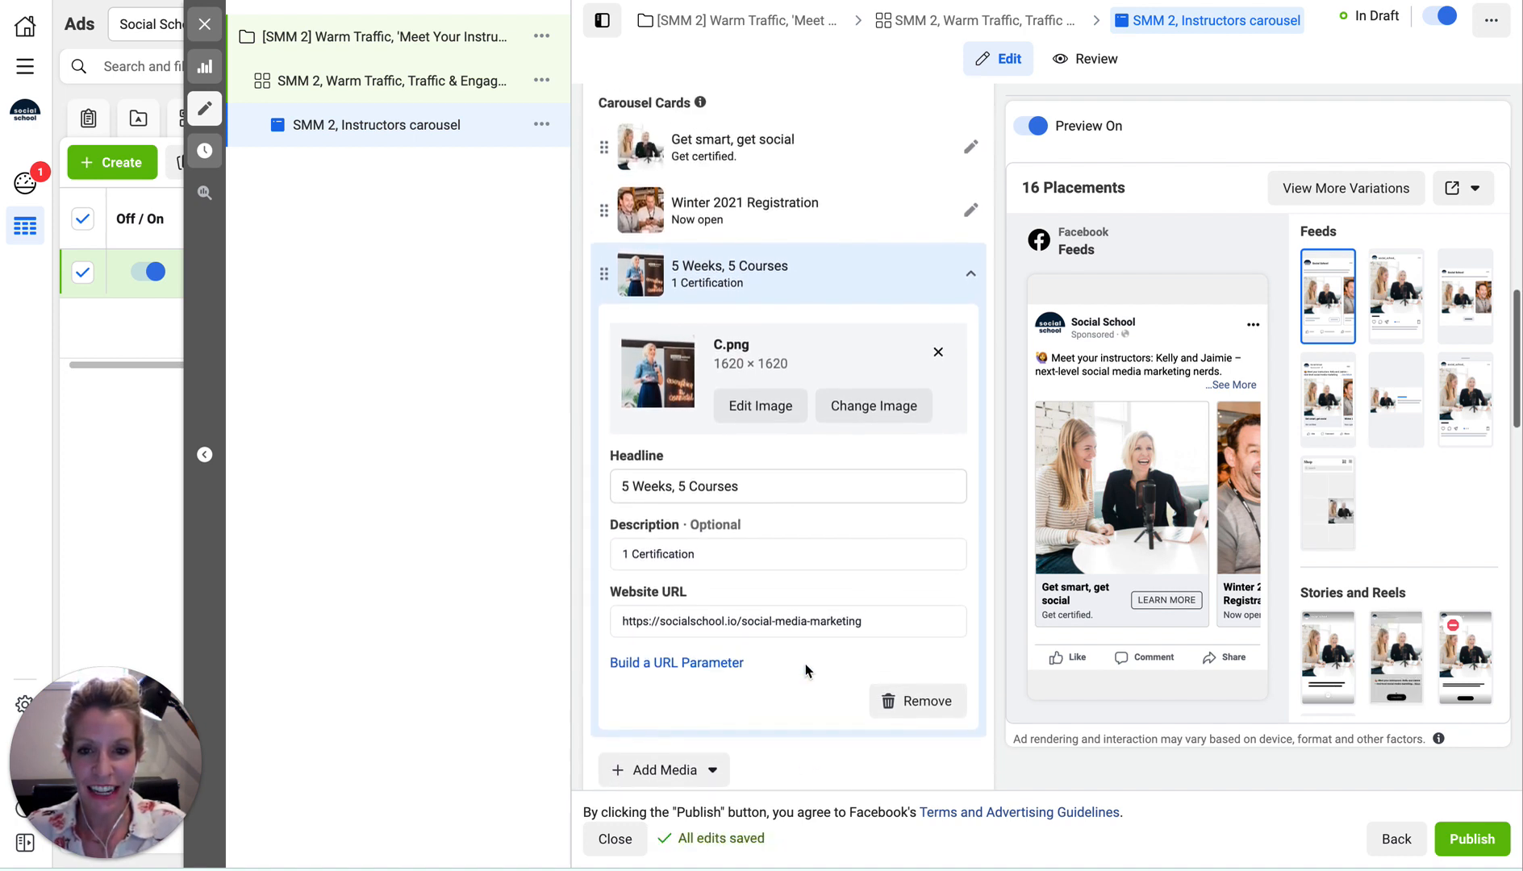
{"action": "scroll", "coordinate": [806, 665], "scroll_direction": "down", "scroll_amount": 2}
{"action": "left_click", "coordinate": [663, 646]}
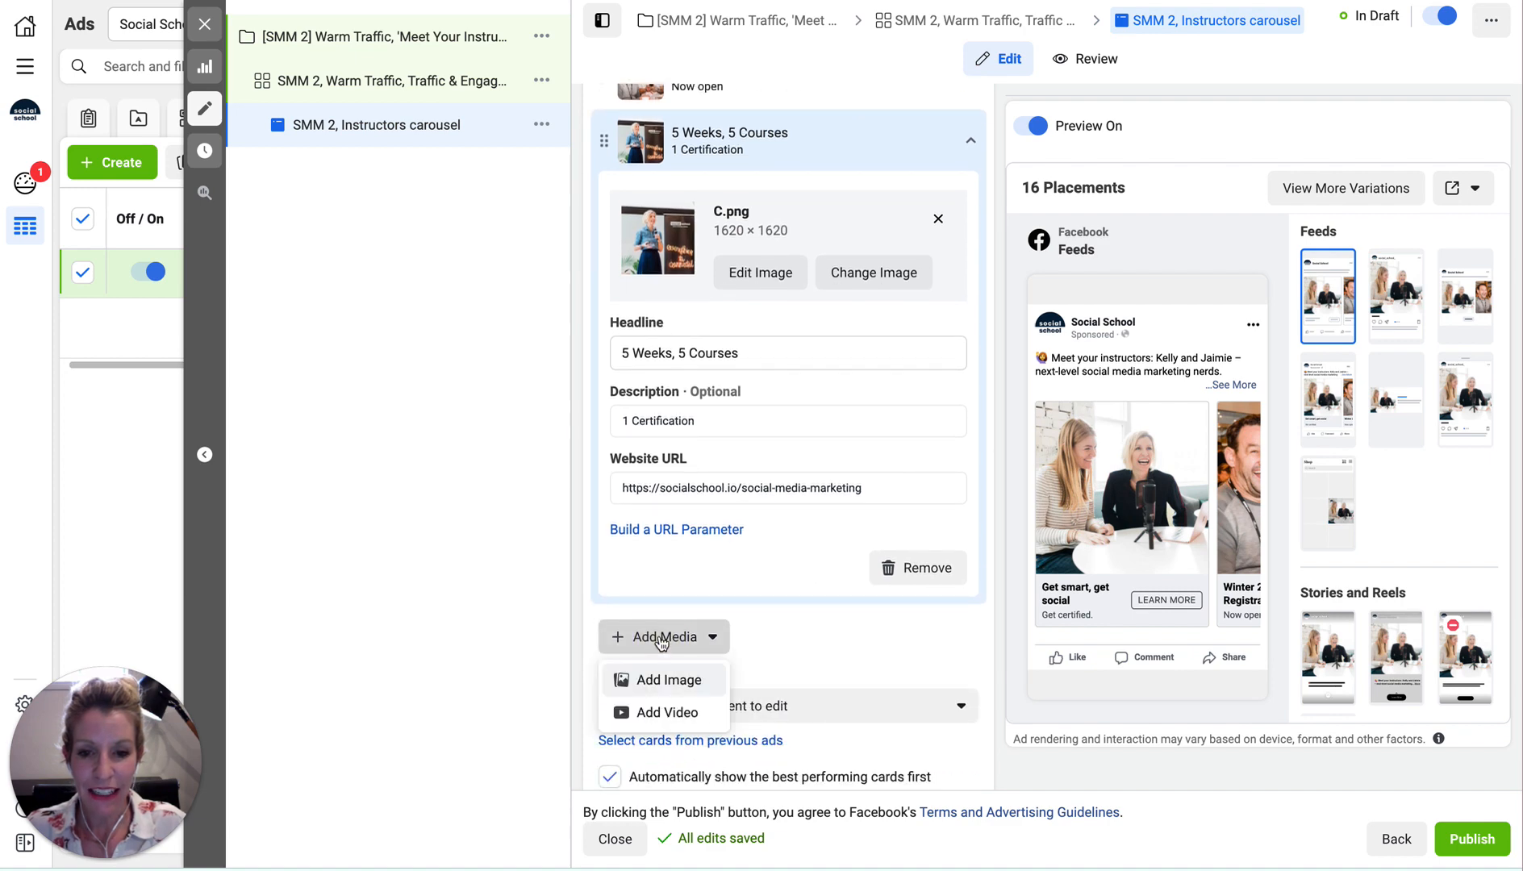
{"action": "left_click", "coordinate": [807, 646]}
{"action": "scroll", "coordinate": [811, 649], "scroll_direction": "up", "scroll_amount": 5}
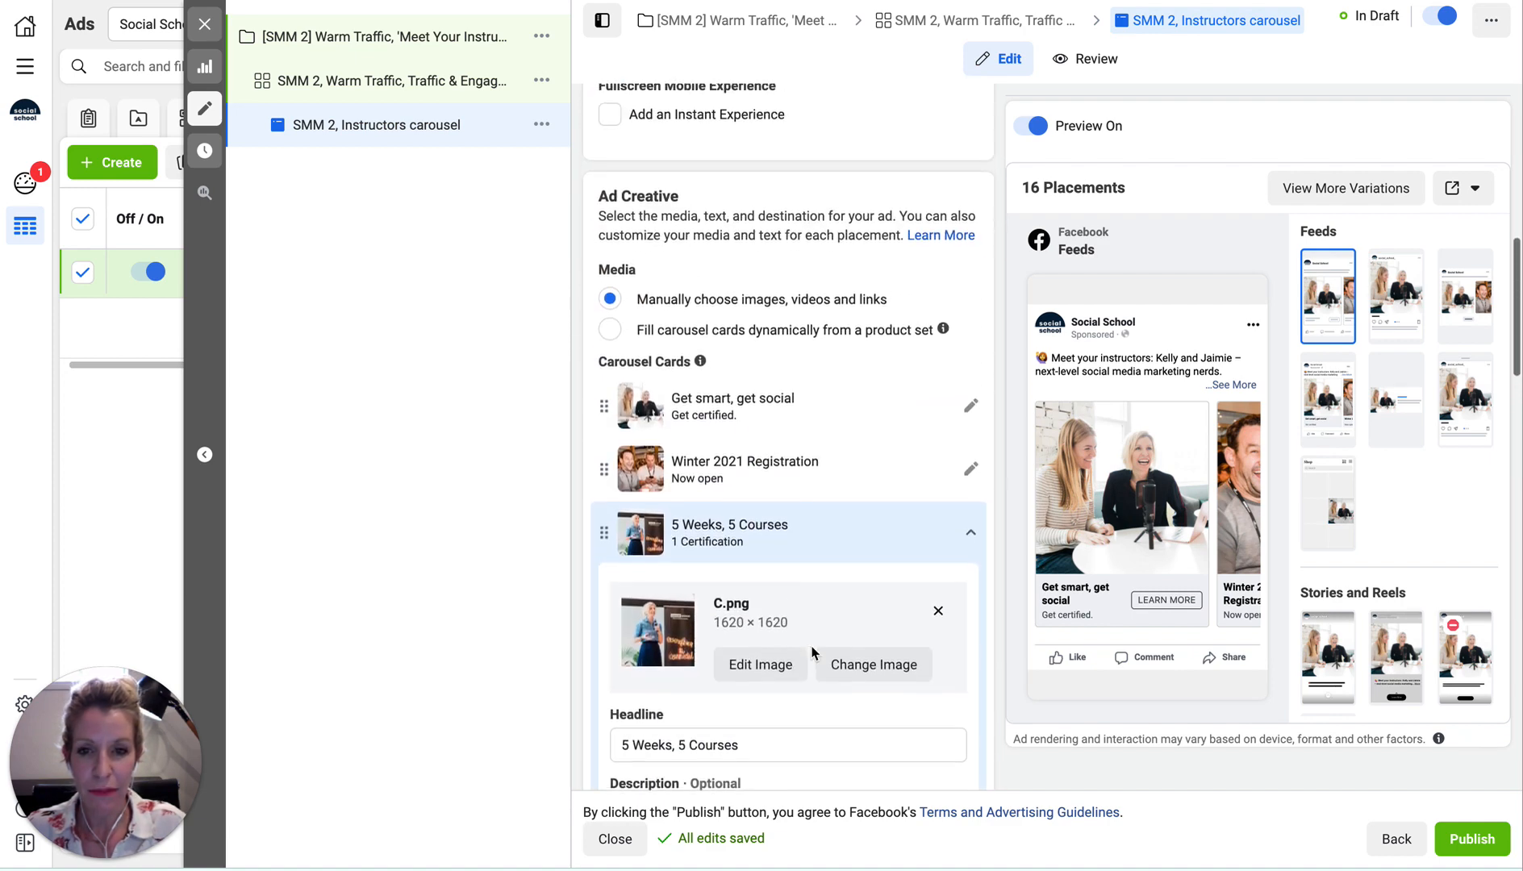
{"action": "left_click_drag", "start_coordinate": [603, 538], "coordinate": [606, 403]}
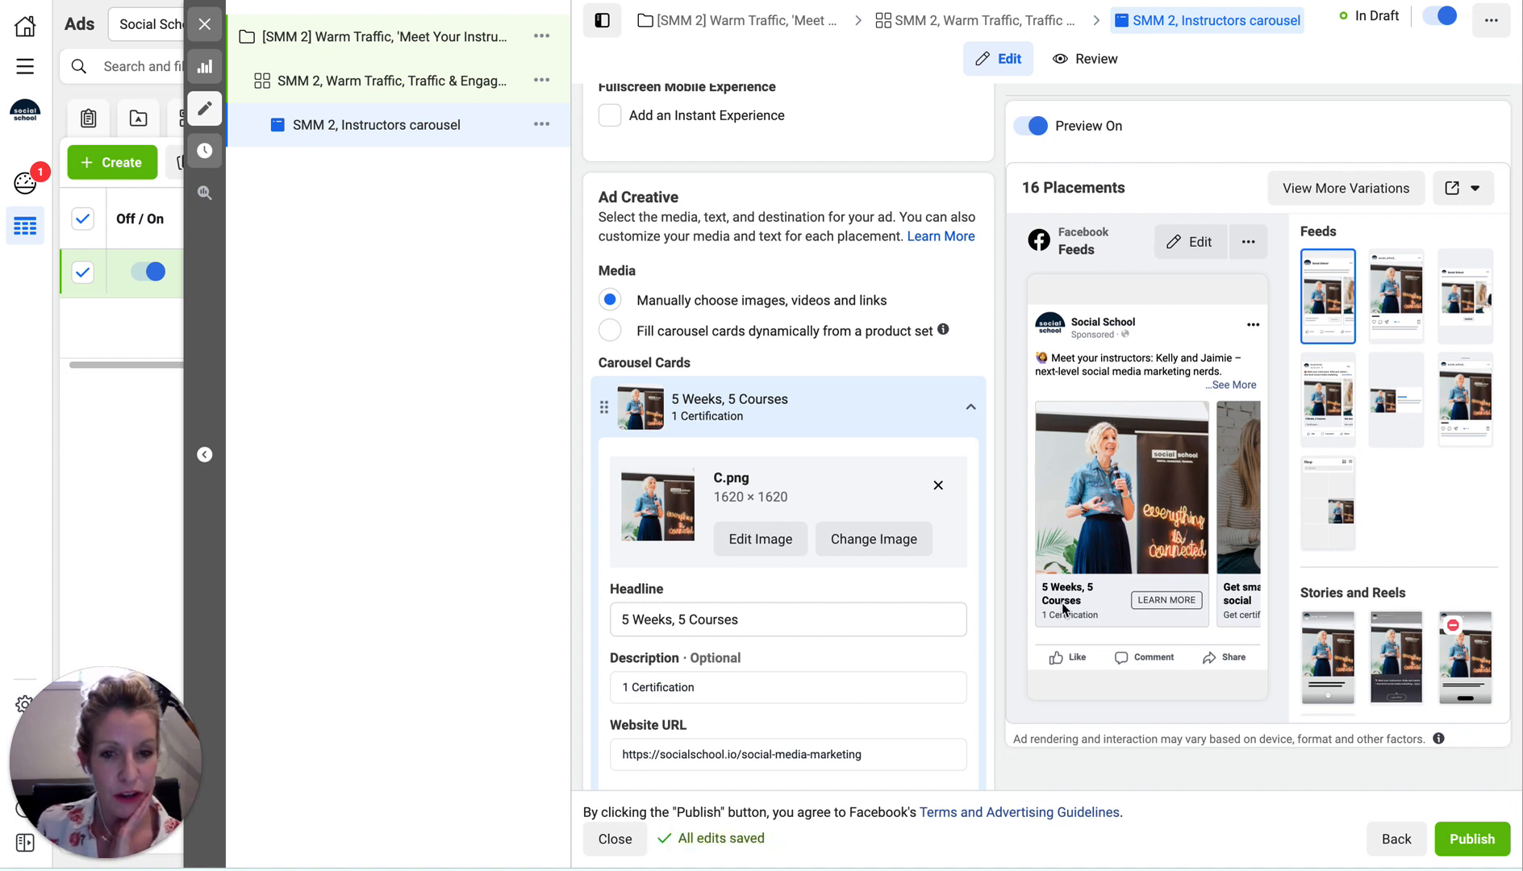
Move the "5 Weeks, 5 Courses" card back to third place, after "Winter 2021 Registration"
{"action": "scroll", "coordinate": [725, 534], "scroll_direction": "down", "scroll_amount": 3}
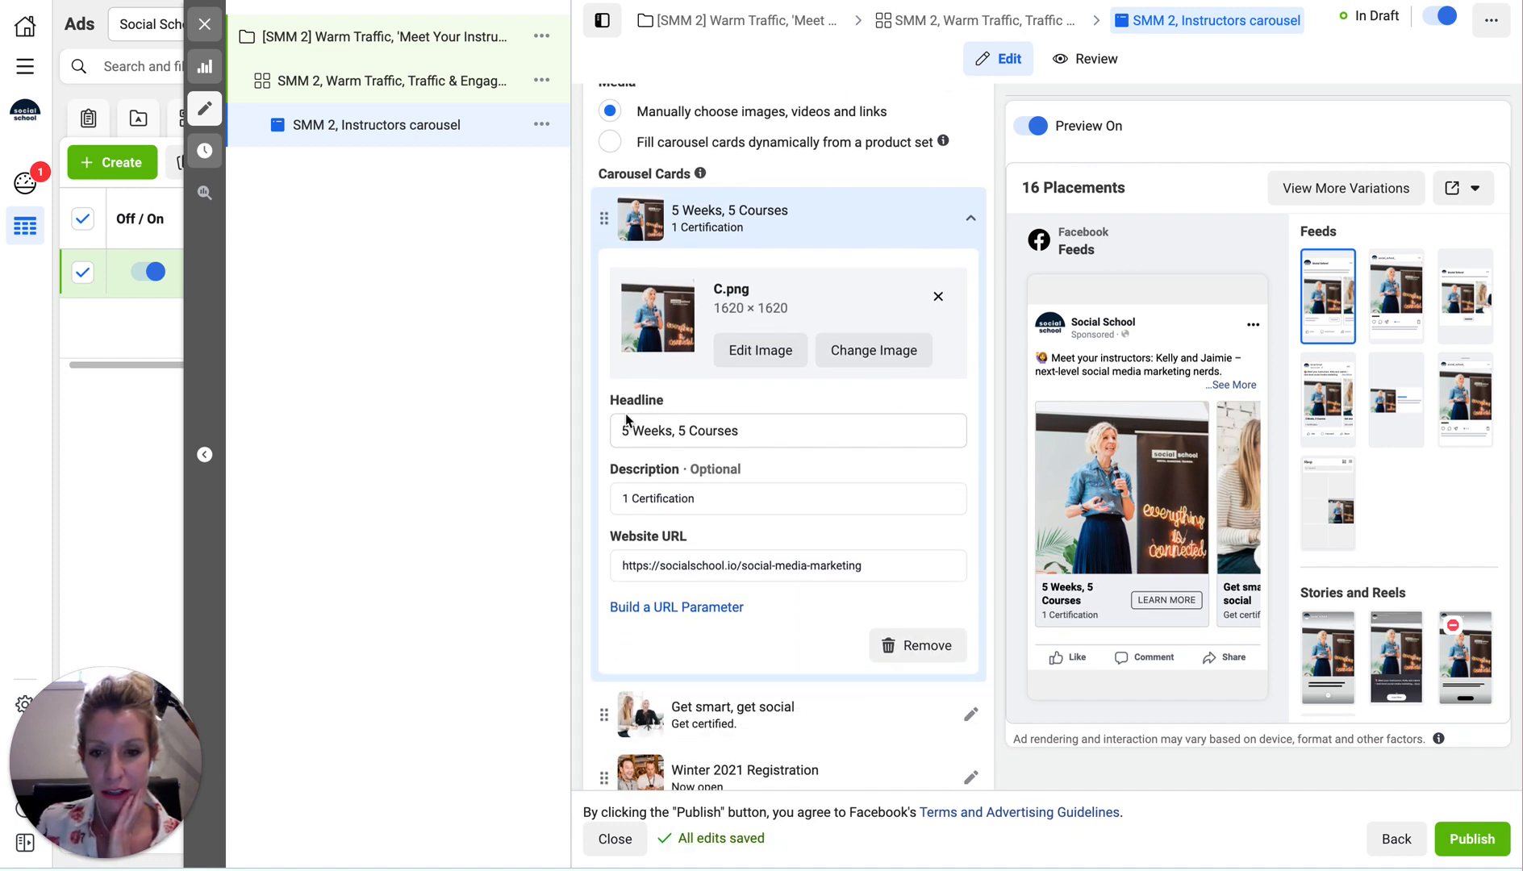
{"action": "scroll", "coordinate": [624, 413], "scroll_direction": "down", "scroll_amount": 1}
{"action": "left_click_drag", "start_coordinate": [601, 165], "coordinate": [601, 284]}
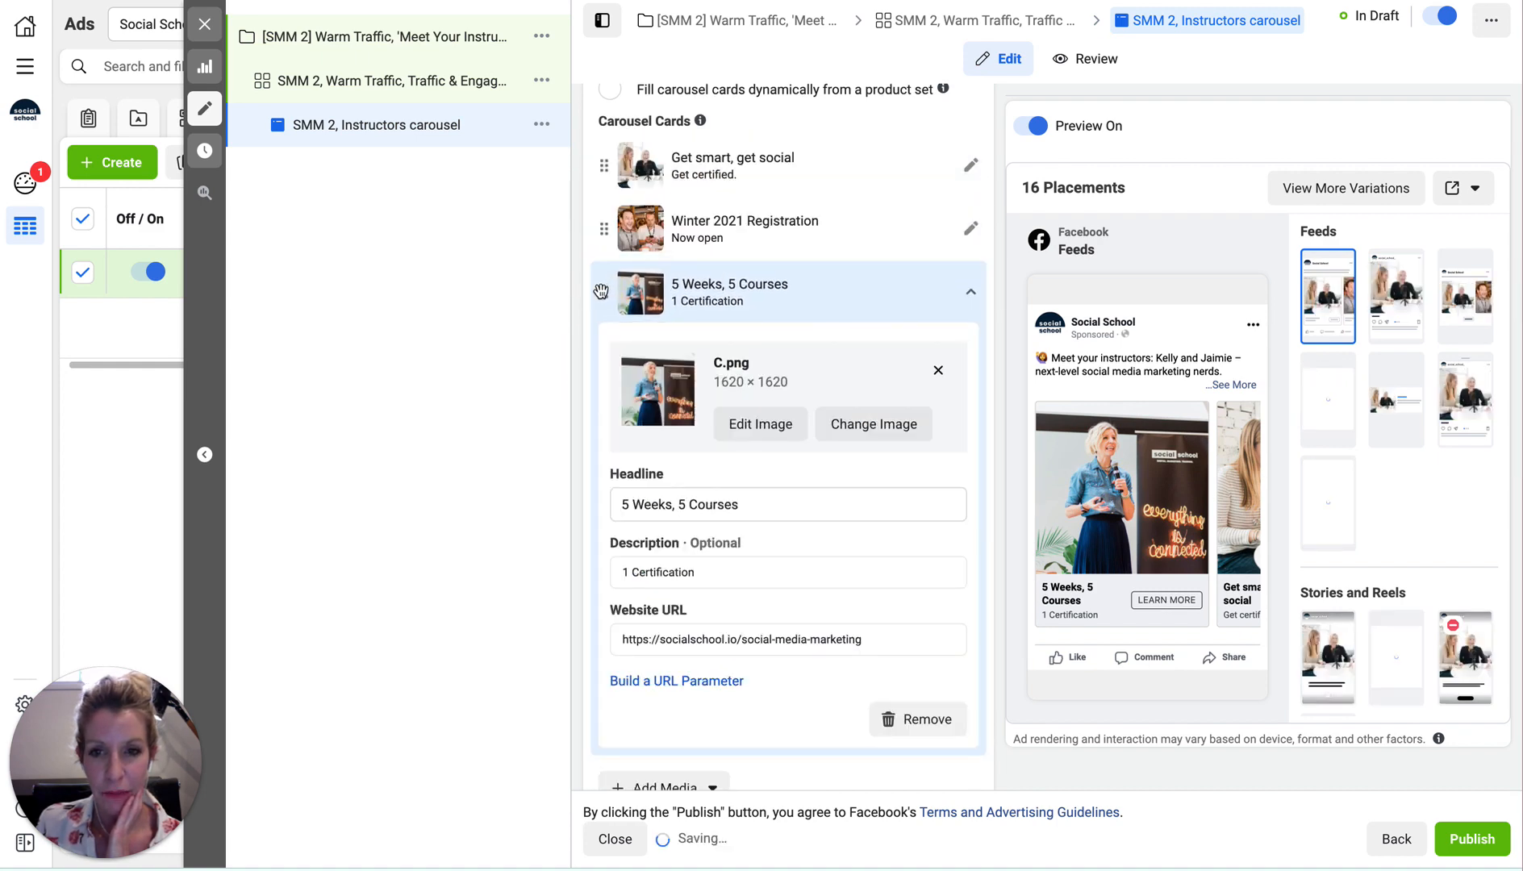
Add a fourth image card to the carousel and open it for editing
{"action": "scroll", "coordinate": [668, 603], "scroll_direction": "down", "scroll_amount": 1}
{"action": "scroll", "coordinate": [668, 602], "scroll_direction": "down", "scroll_amount": 2}
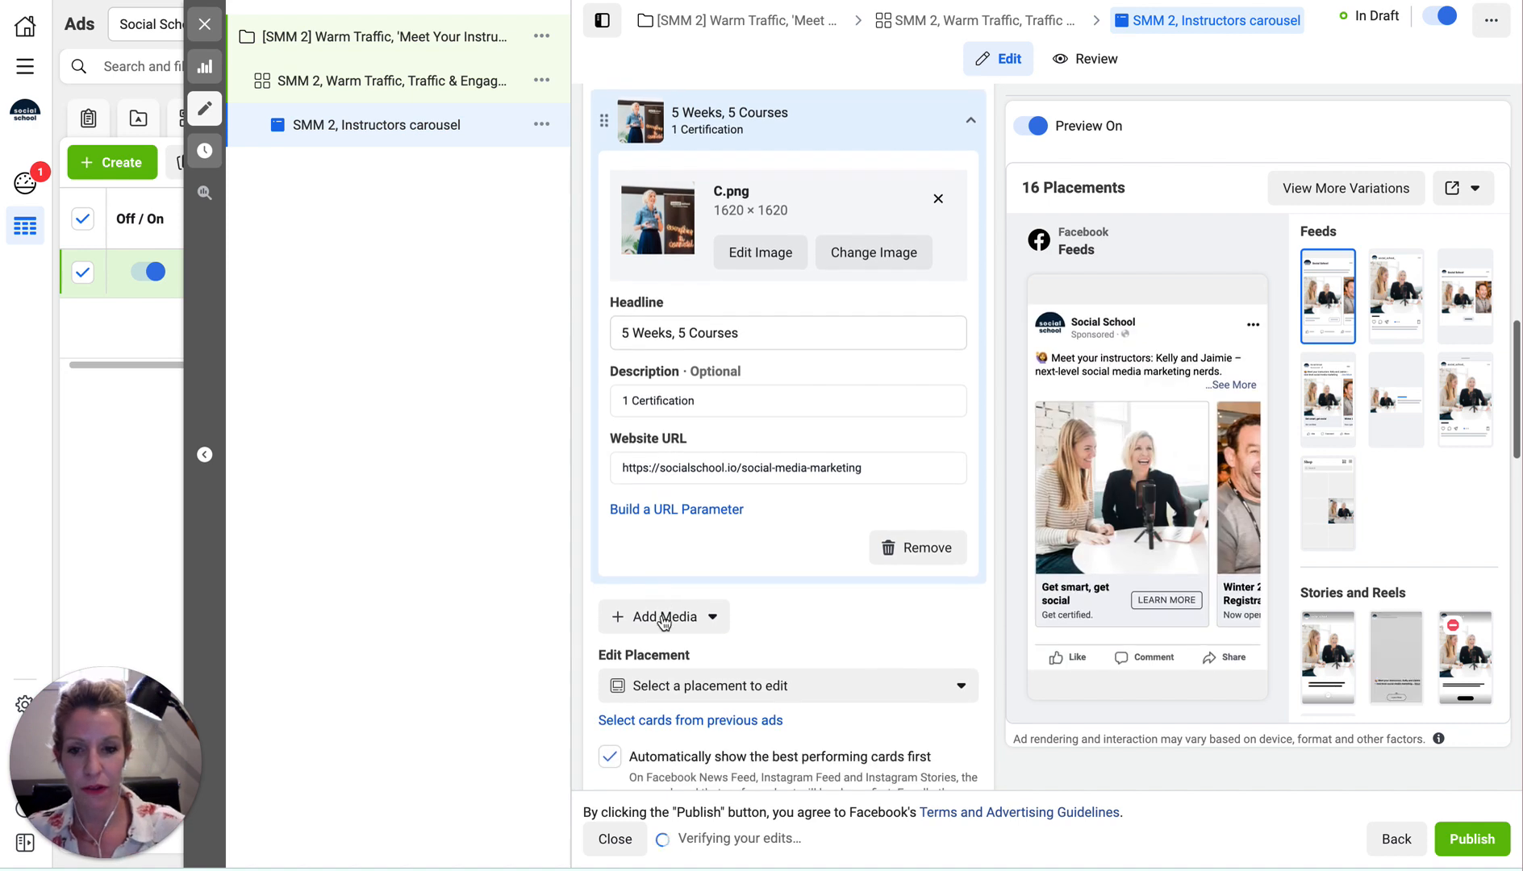
{"action": "left_click", "coordinate": [661, 619]}
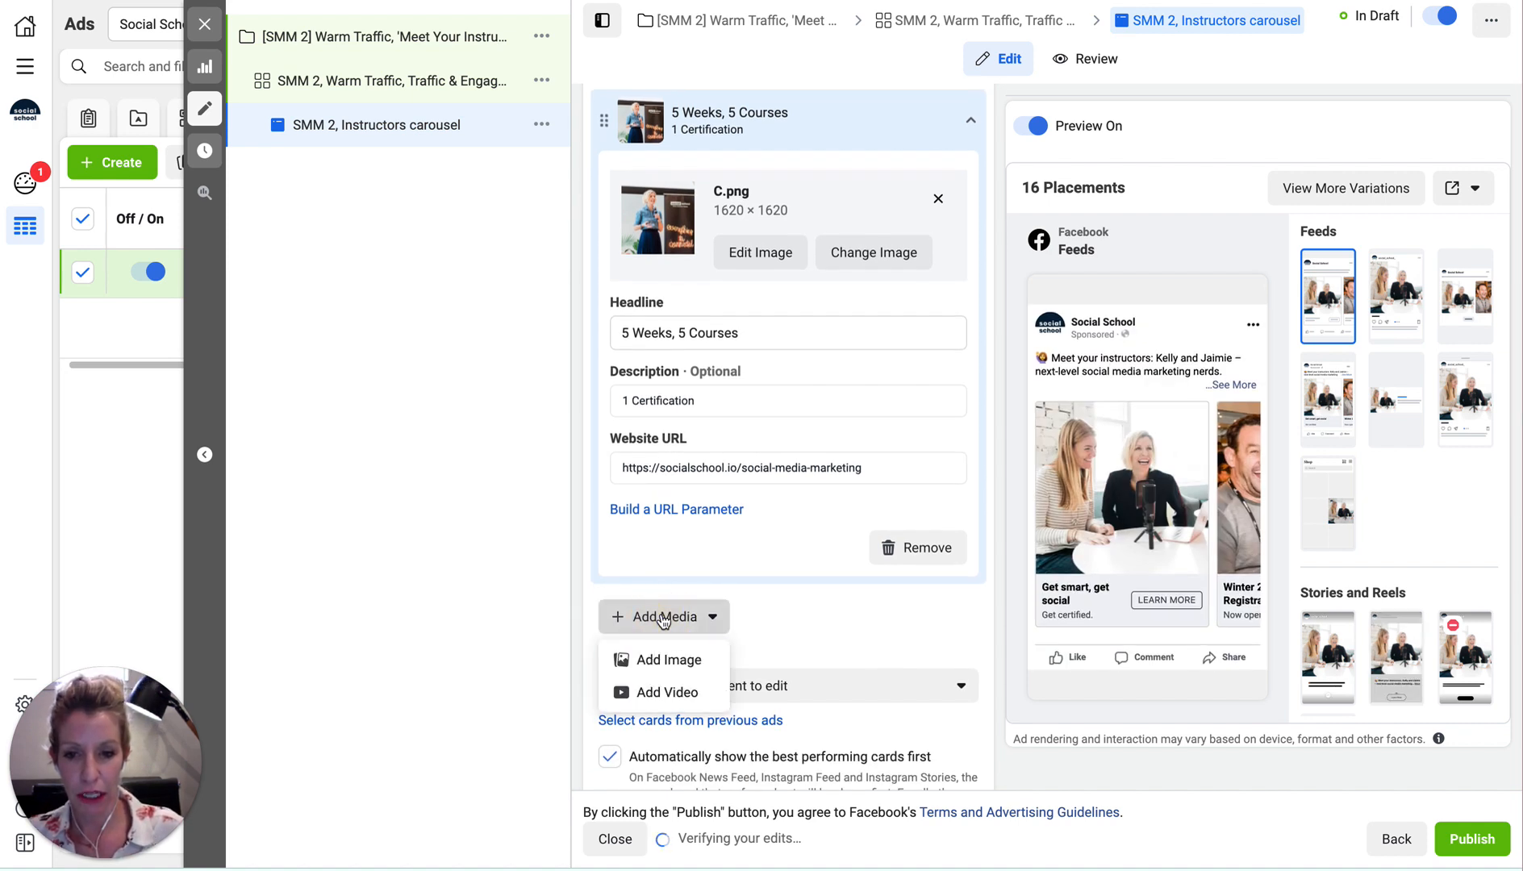
{"action": "left_click", "coordinate": [661, 660]}
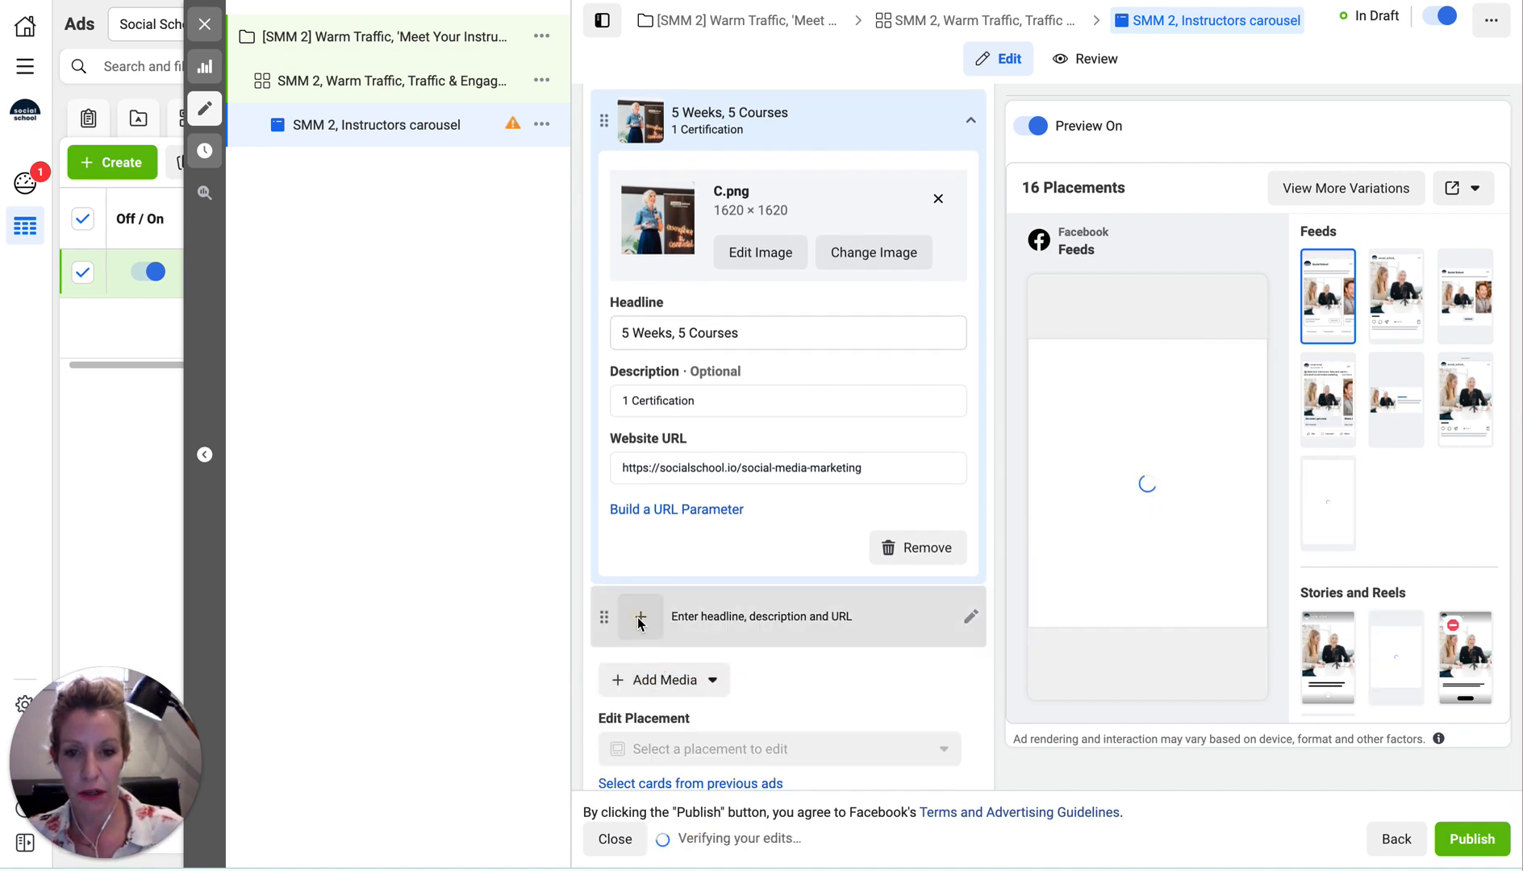
{"action": "left_click", "coordinate": [638, 616]}
{"action": "left_click", "coordinate": [642, 187]}
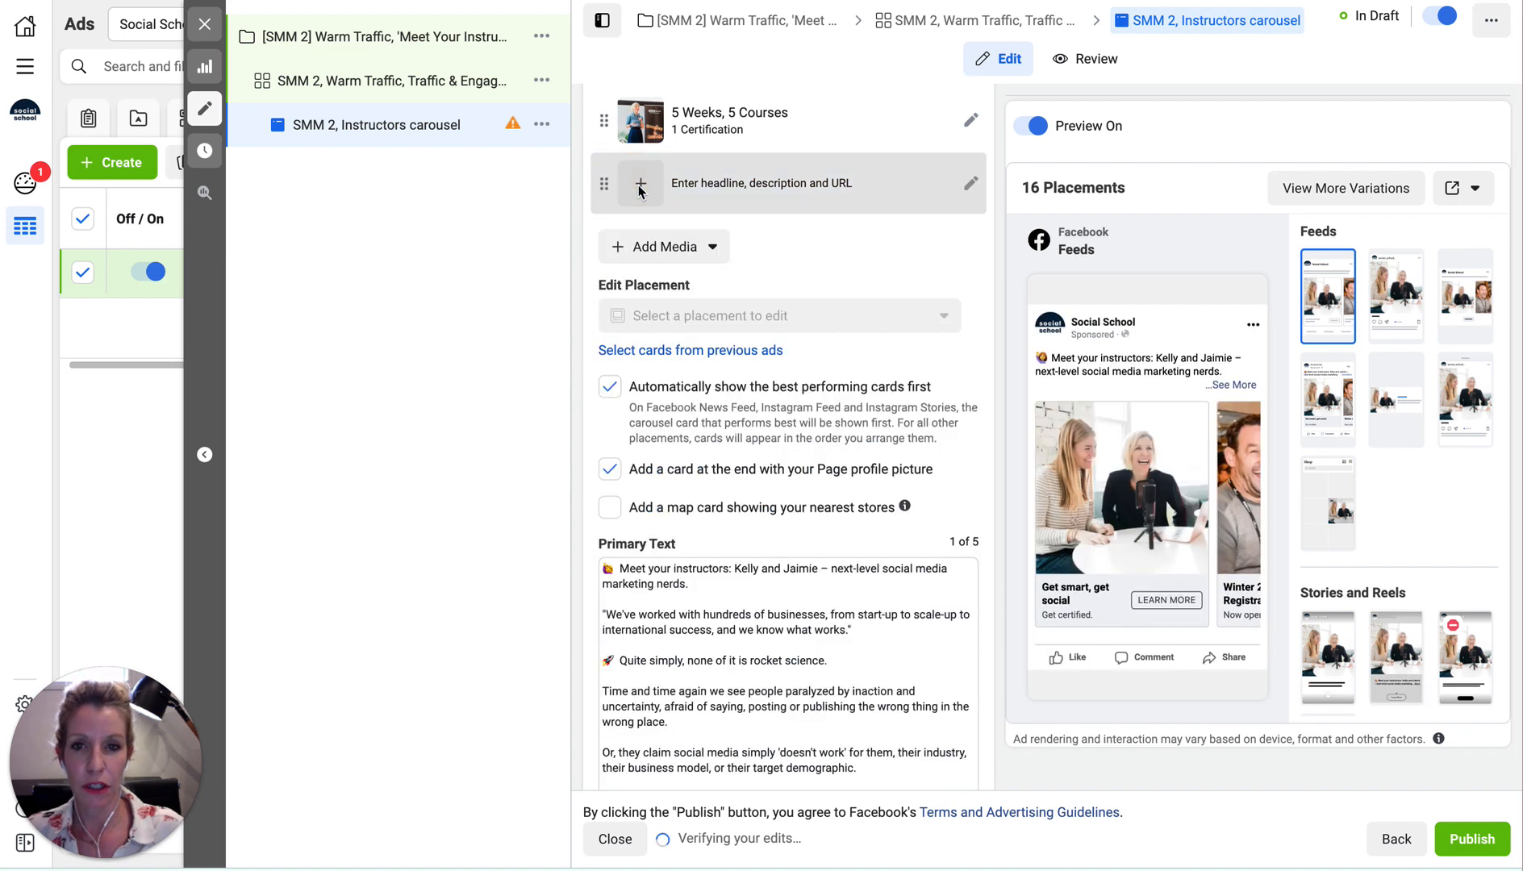
{"action": "left_click", "coordinate": [641, 187]}
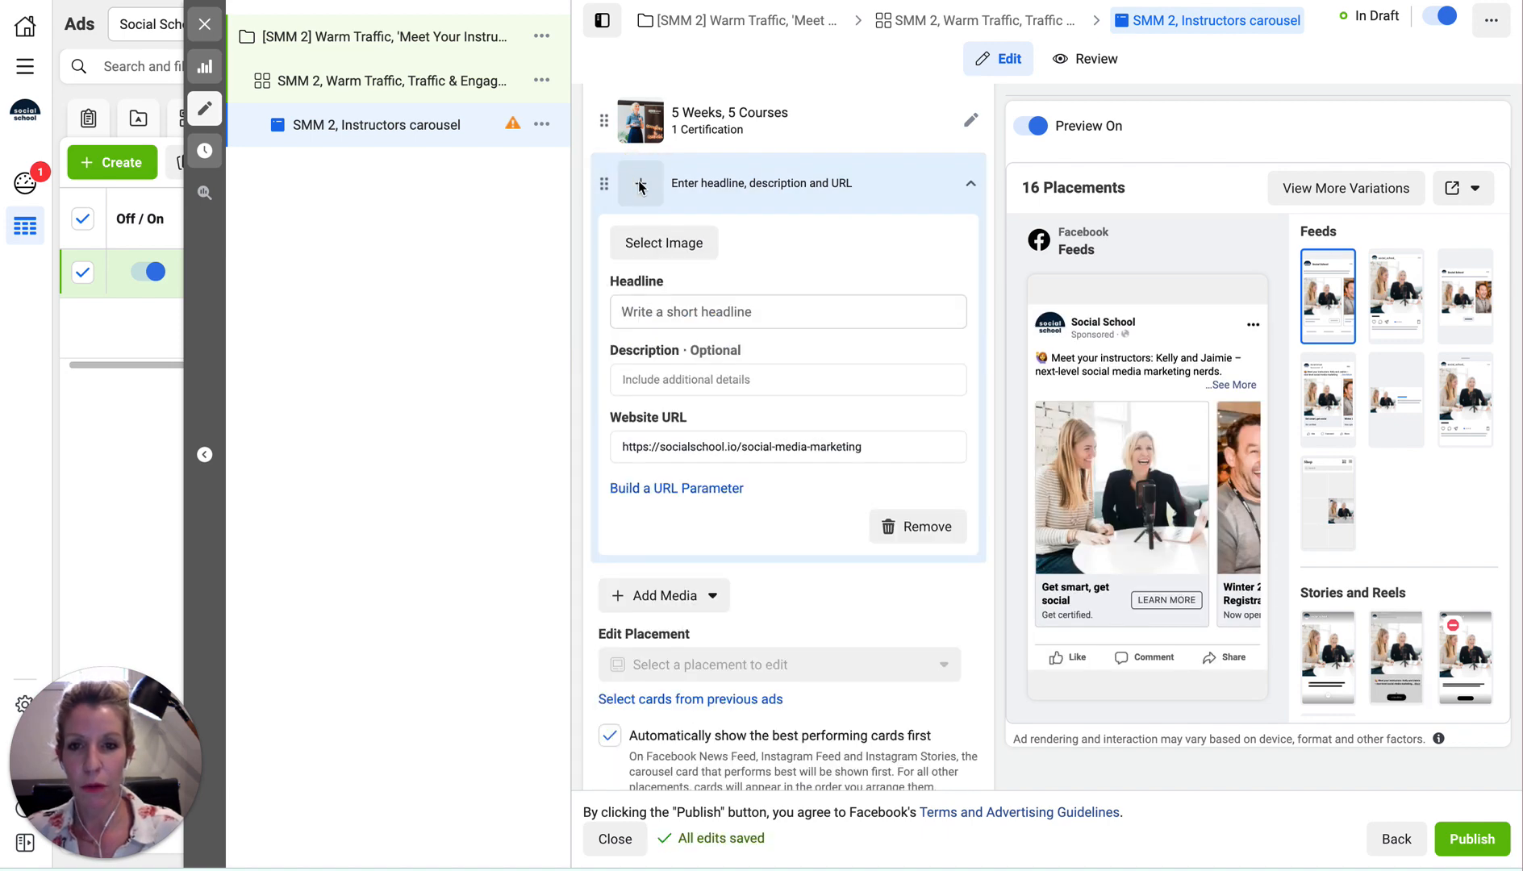
Upload D.png from the SMM 2 instructors folder and use it as the fourth card's image
{"action": "left_click", "coordinate": [664, 242]}
{"action": "left_click", "coordinate": [525, 143]}
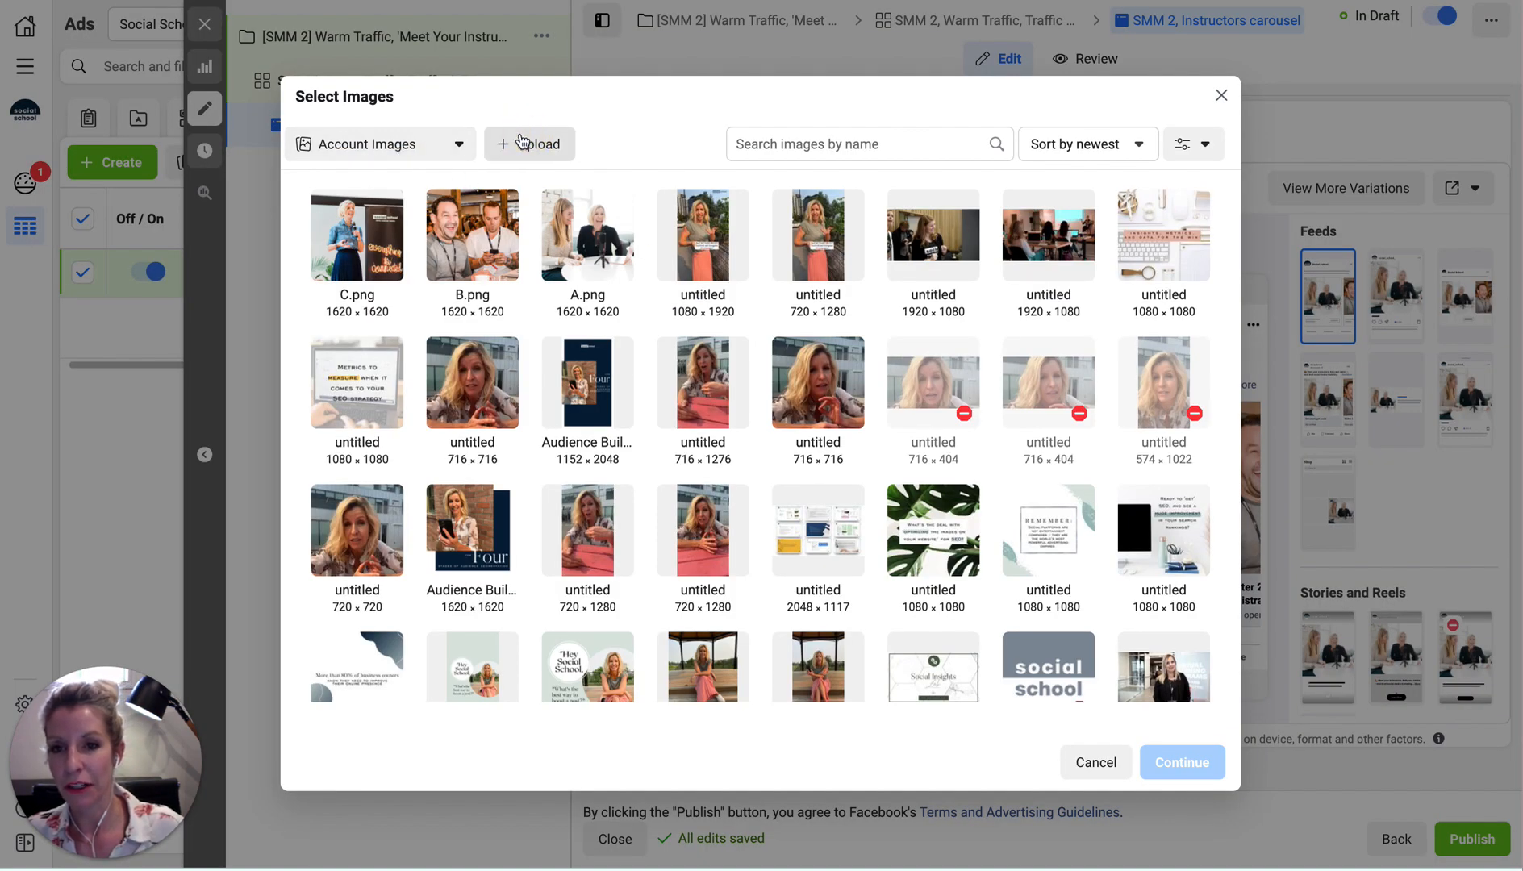
{"action": "left_click", "coordinate": [460, 131]}
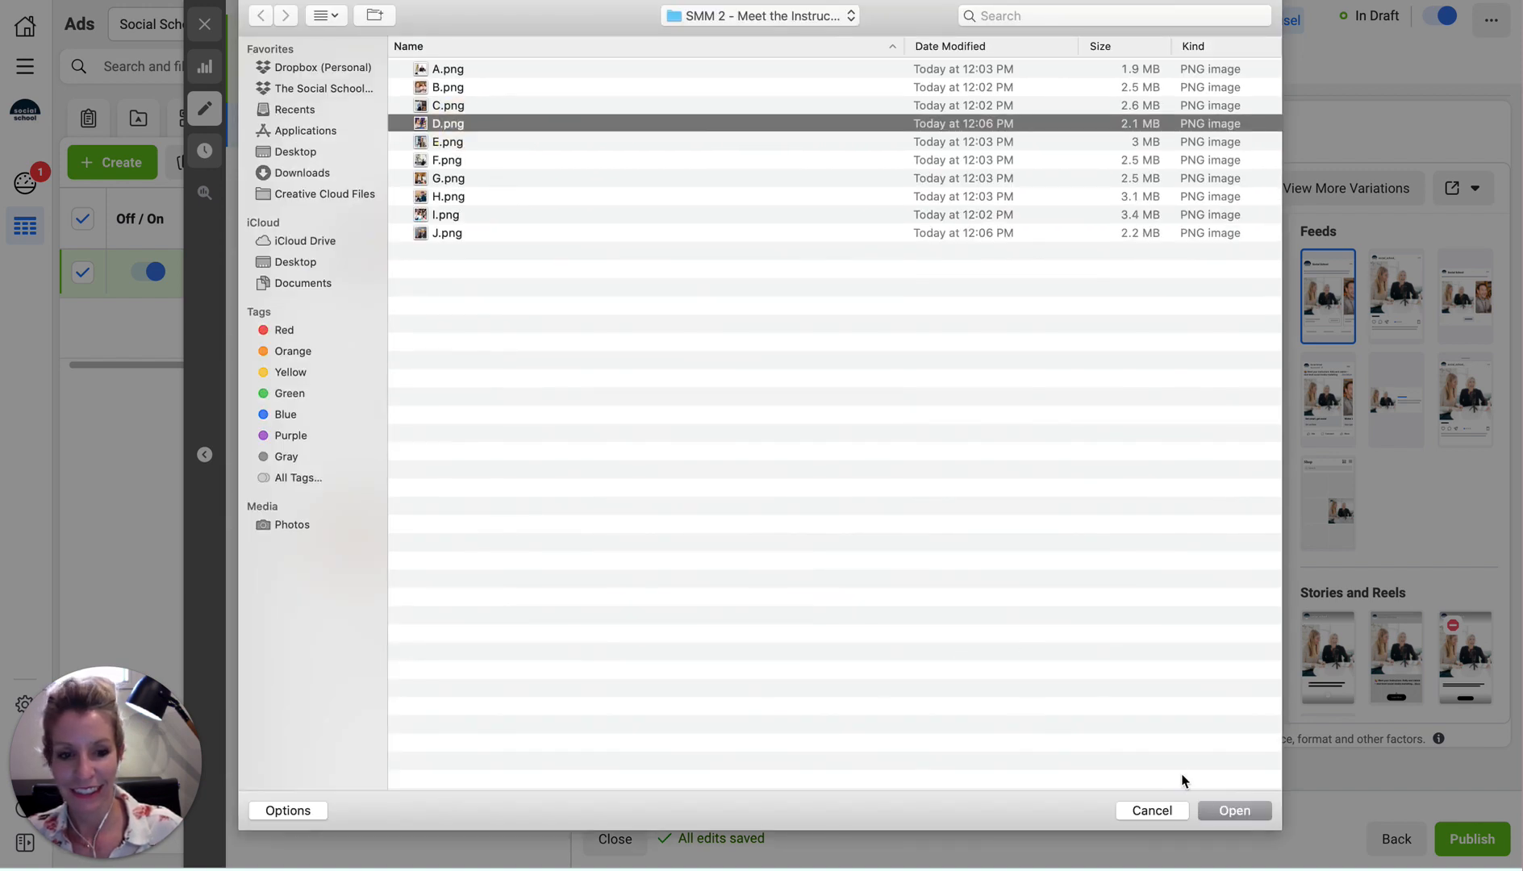
{"action": "left_click", "coordinate": [1228, 811]}
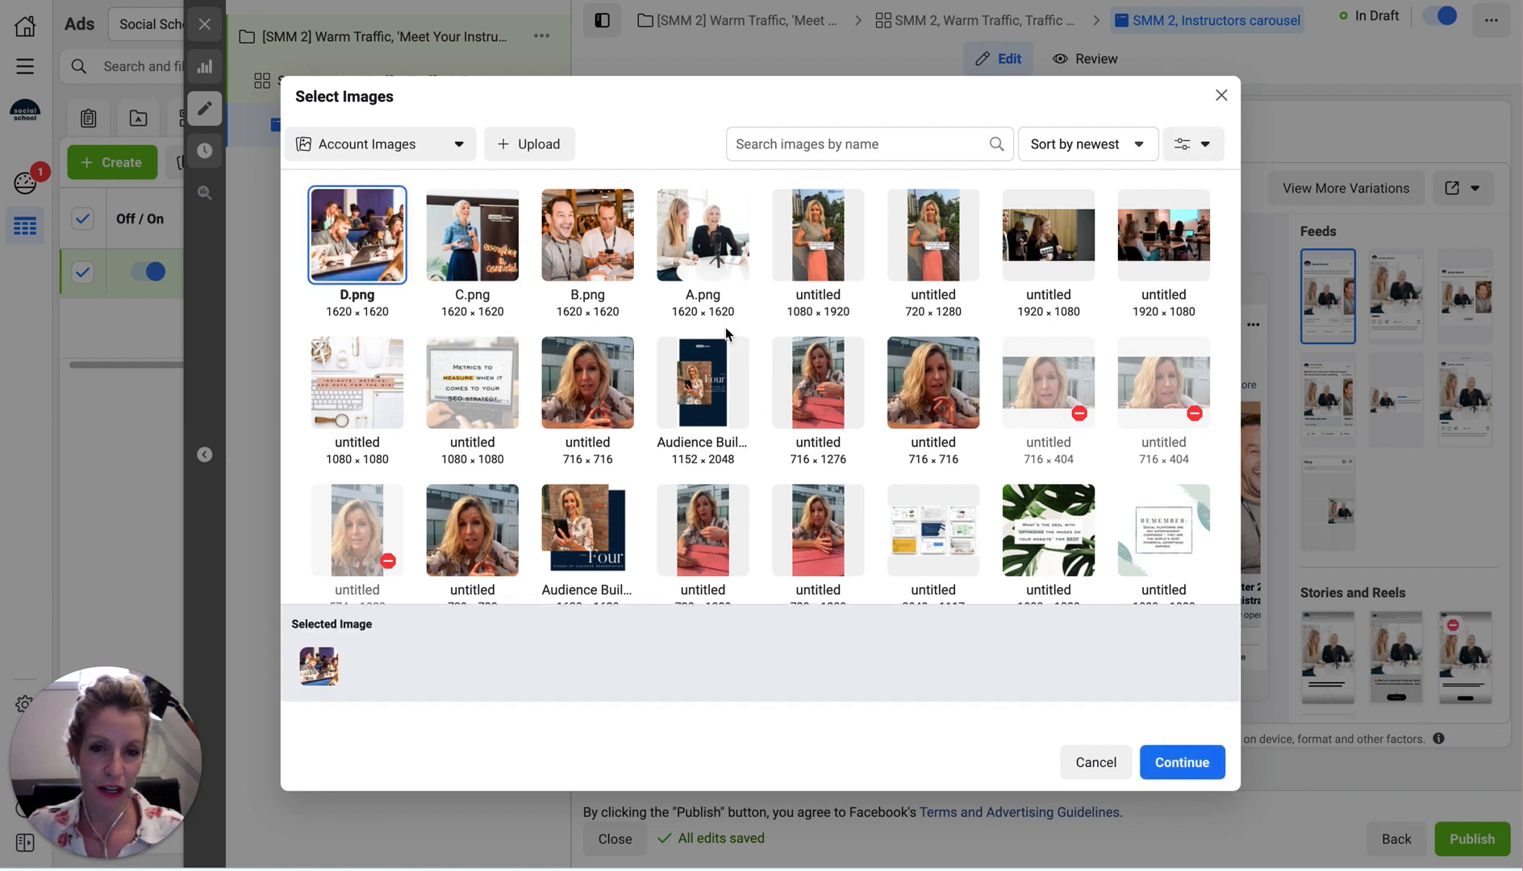
{"action": "left_click", "coordinate": [1174, 766]}
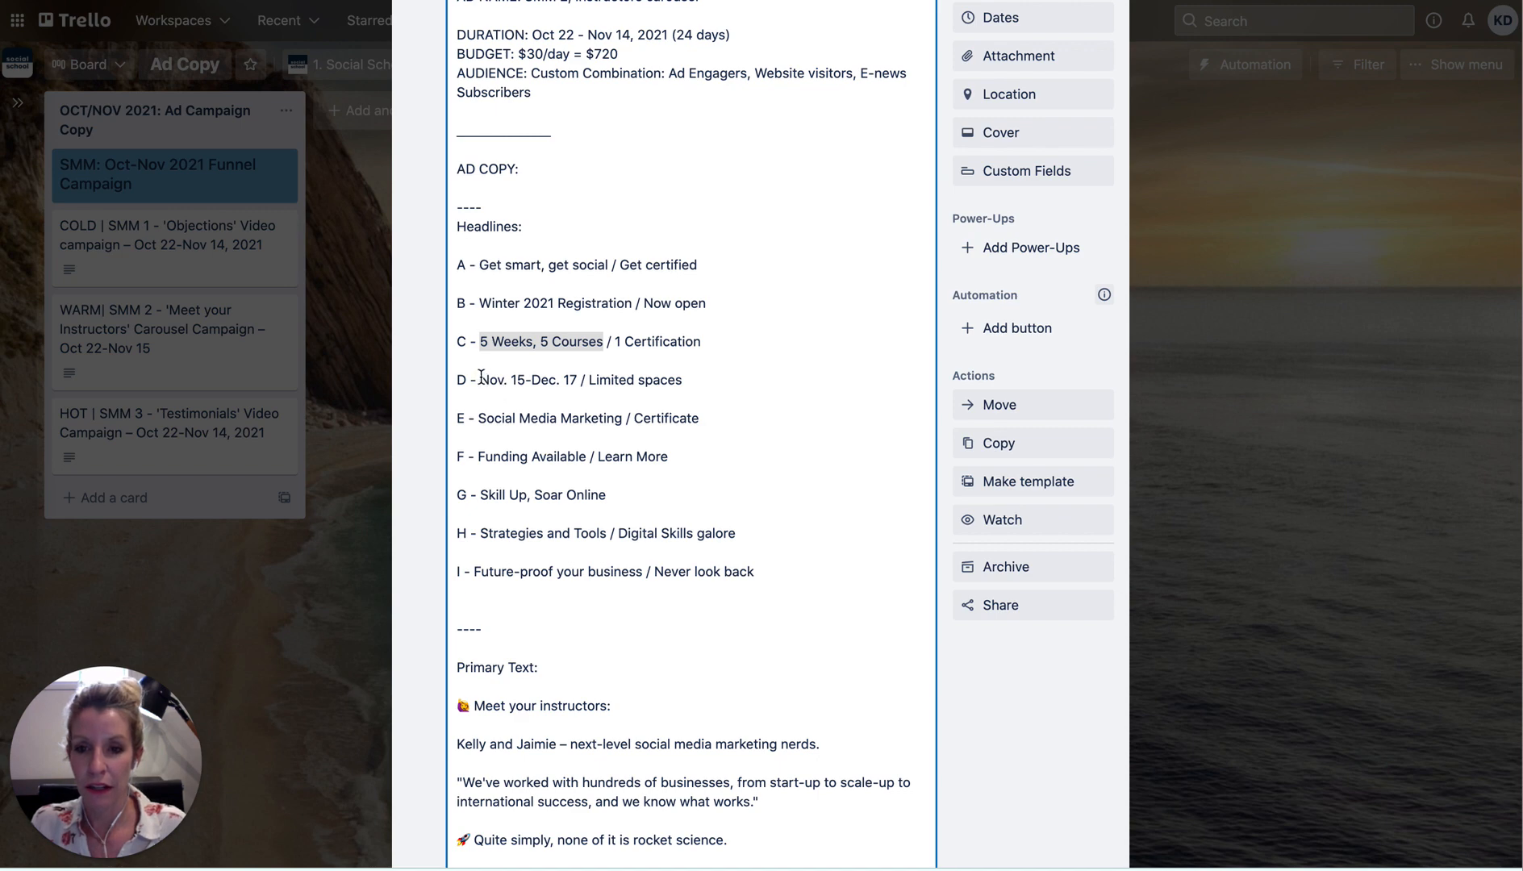
Copy the first part of headline D from Trello and set the fourth card's headline to "Nov. 15-Dec. 17"
{"action": "left_click_drag", "start_coordinate": [481, 376], "coordinate": [579, 379]}
{"action": "key", "text": "super+c"}
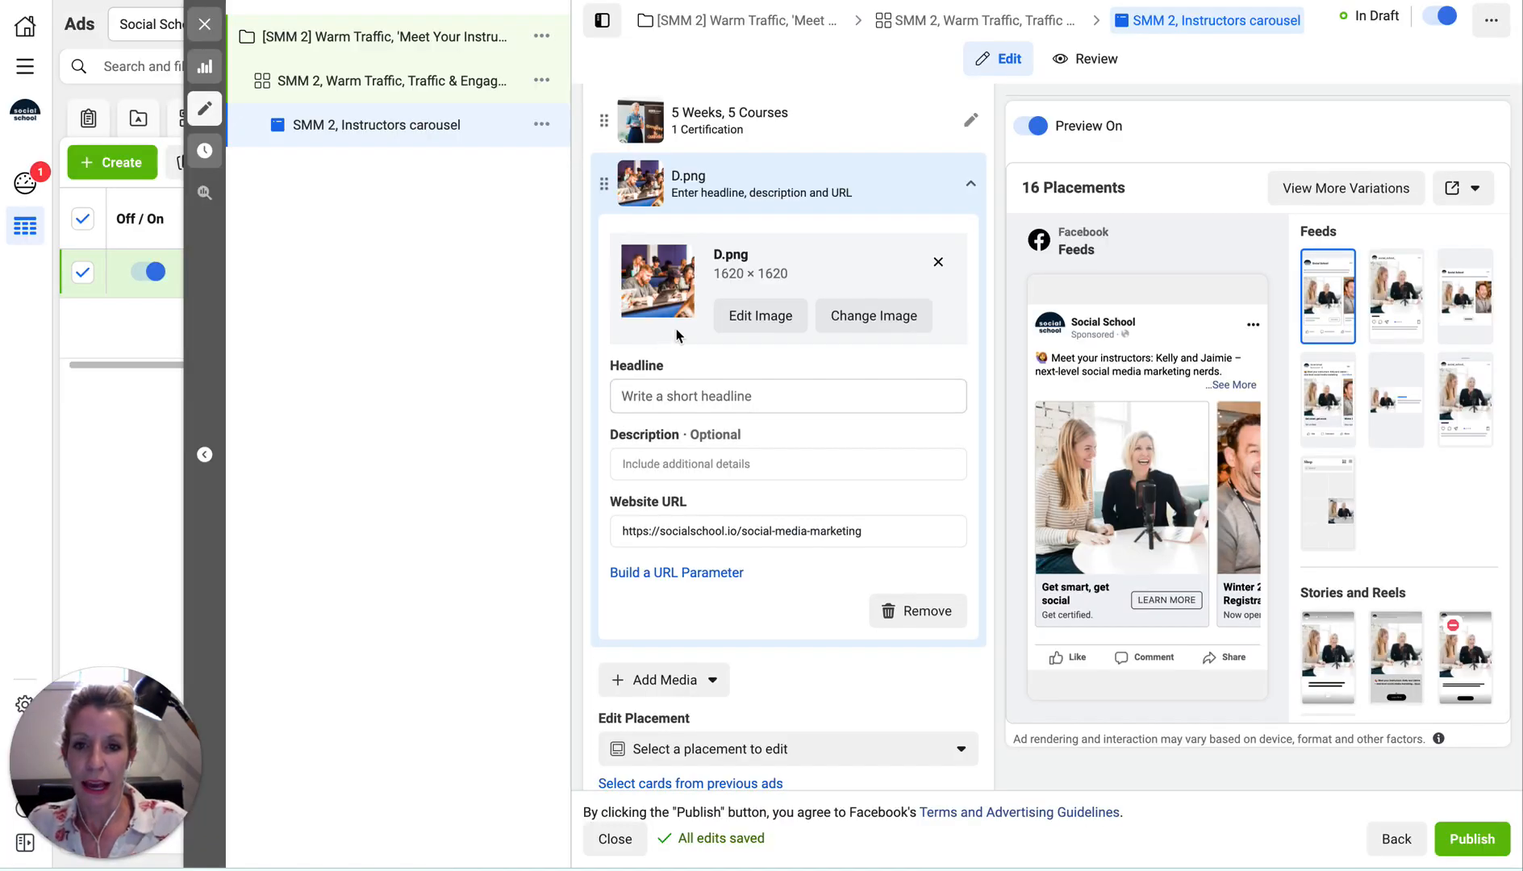
{"action": "left_click", "coordinate": [673, 395]}
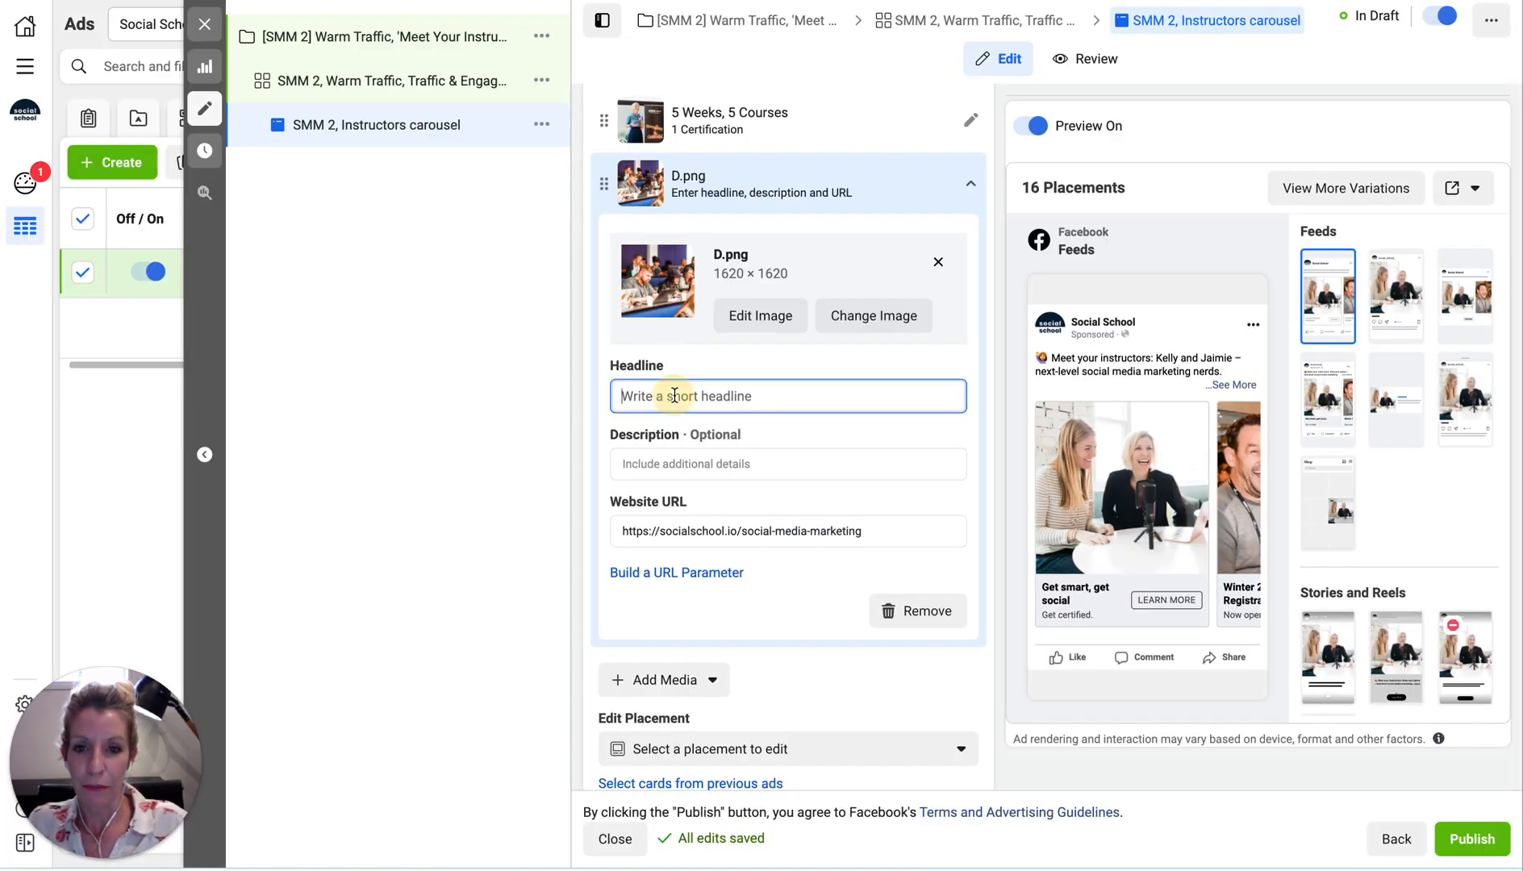
{"action": "key", "text": "super+v"}
Set the fourth card's description to "Limited spaces"
{"action": "left_click", "coordinate": [666, 460]}
{"action": "type", "text": "Lim"}
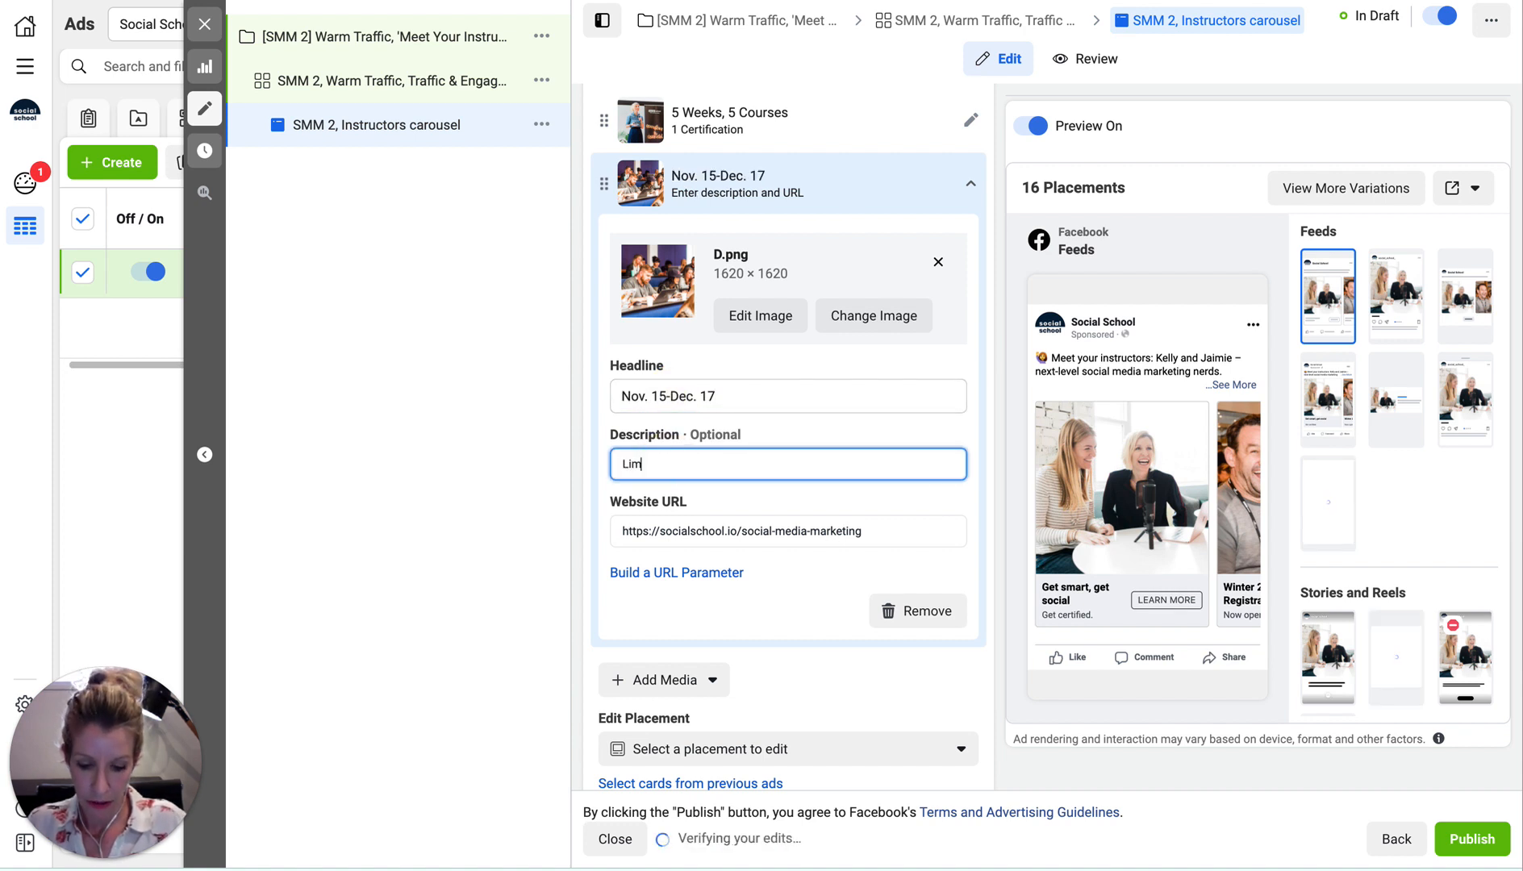
{"action": "type", "text": "ited Spa"}
{"action": "key", "text": "BackSpace"}
{"action": "key", "text": "BackSpace"}
{"action": "key", "text": "BackSpace"}
{"action": "type", "text": "spaces"}
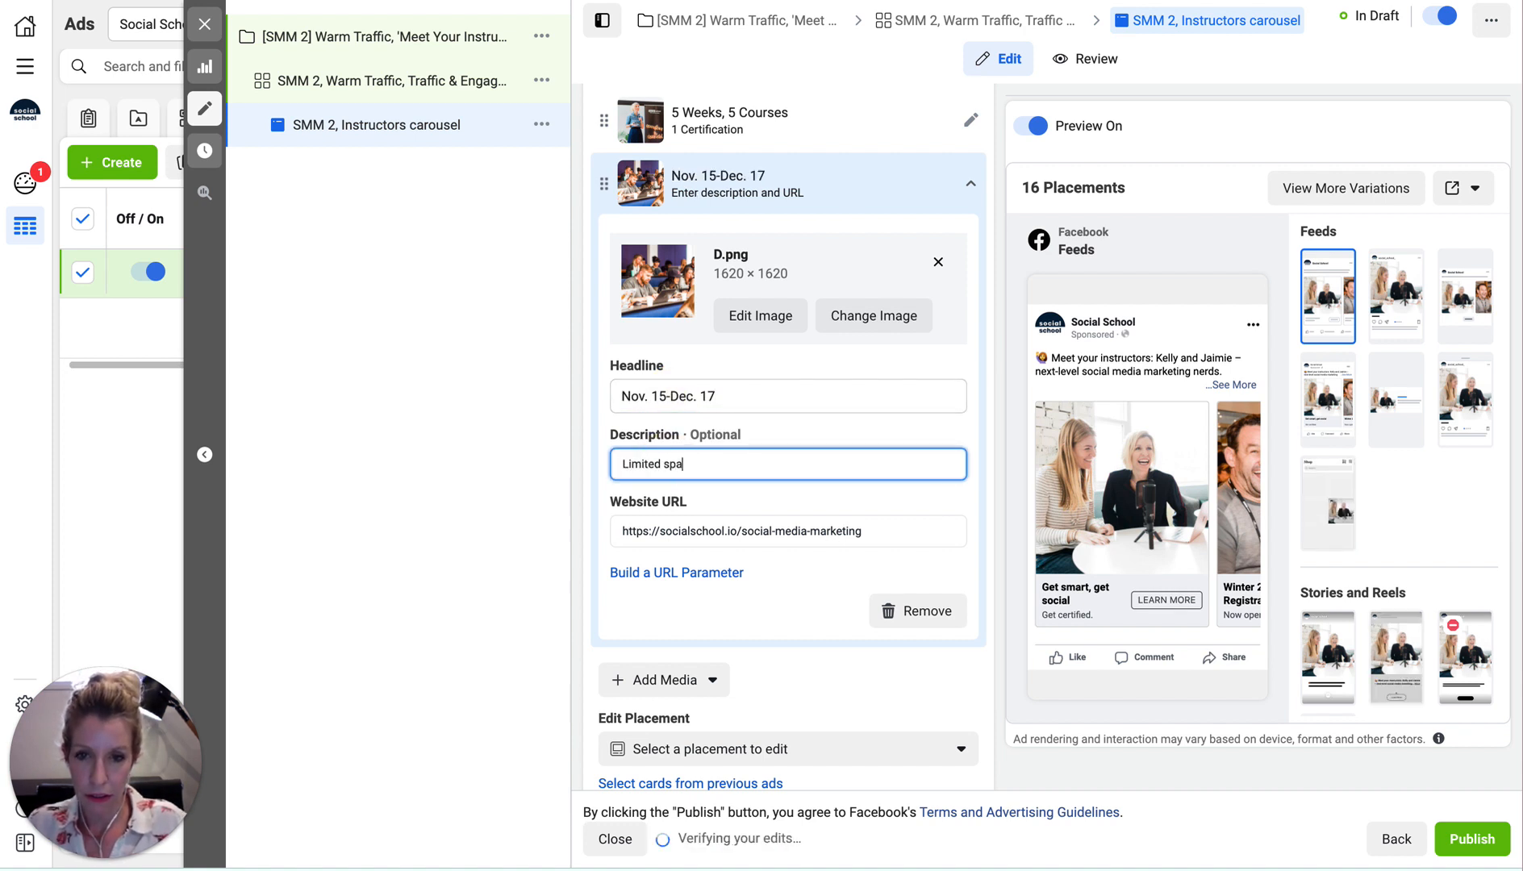
Try moving the "Nov. 15-Dec. 17" card to the front of the carousel and return it to fourth place
{"action": "left_click", "coordinate": [802, 595]}
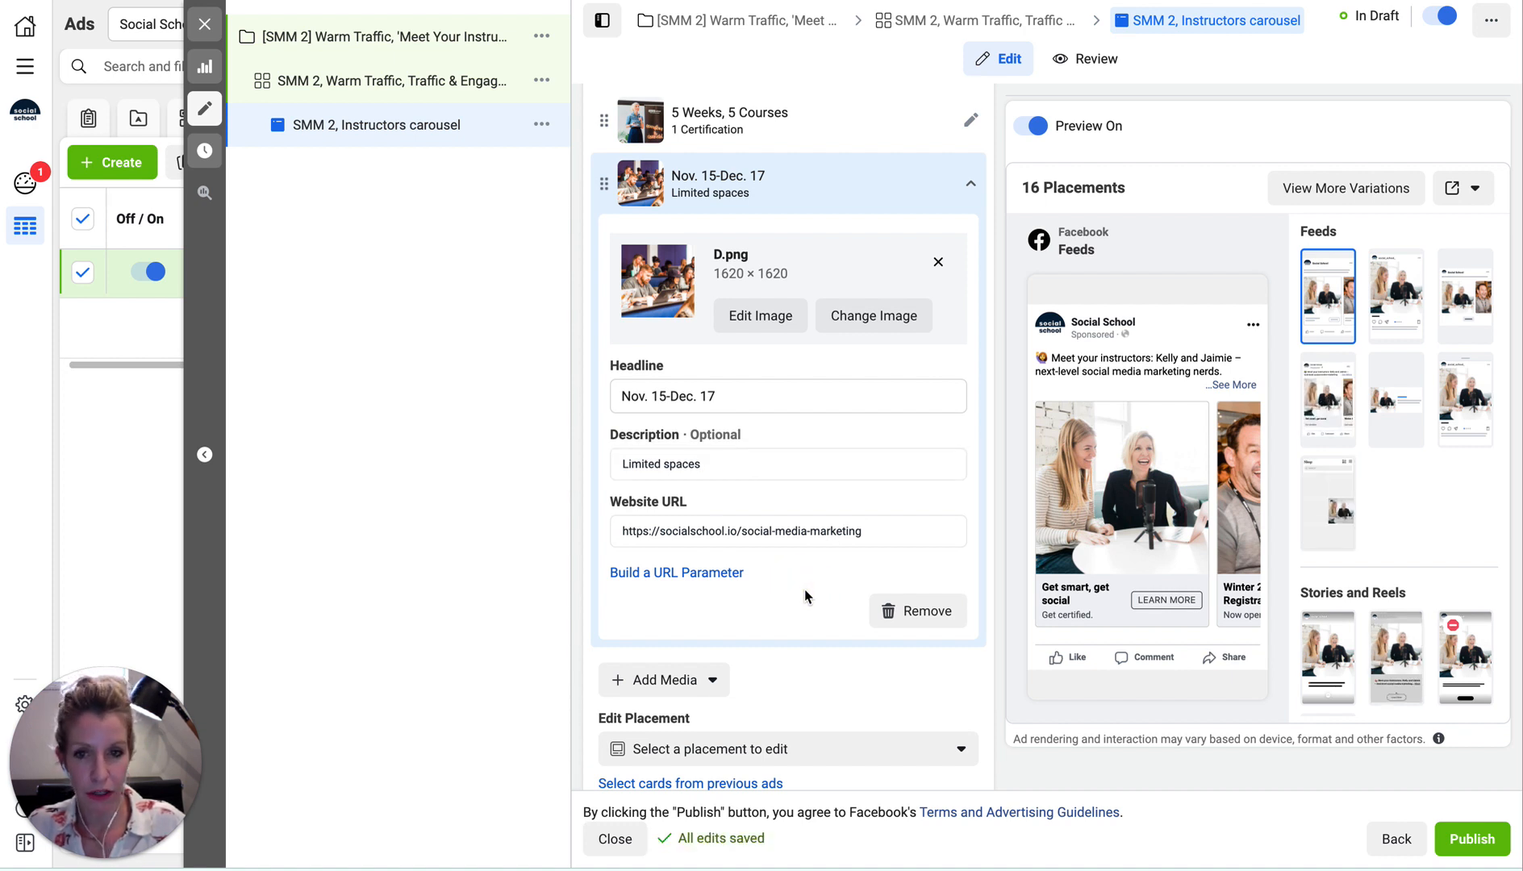
{"action": "scroll", "coordinate": [802, 588], "scroll_direction": "up", "scroll_amount": 3}
{"action": "left_click_drag", "start_coordinate": [604, 421], "coordinate": [606, 229]}
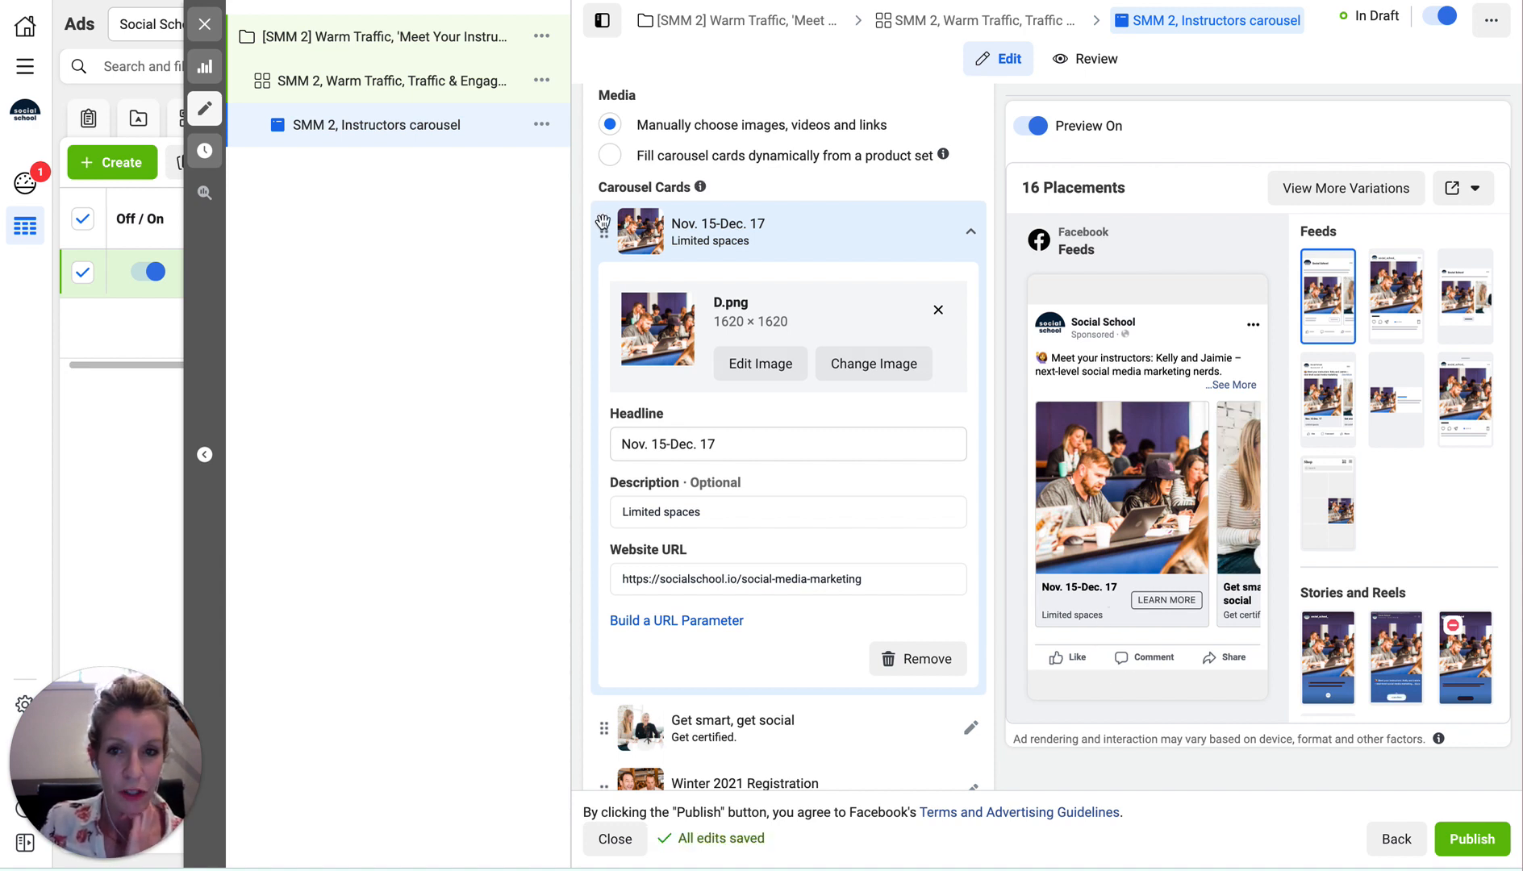
{"action": "left_click_drag", "start_coordinate": [602, 228], "coordinate": [605, 422]}
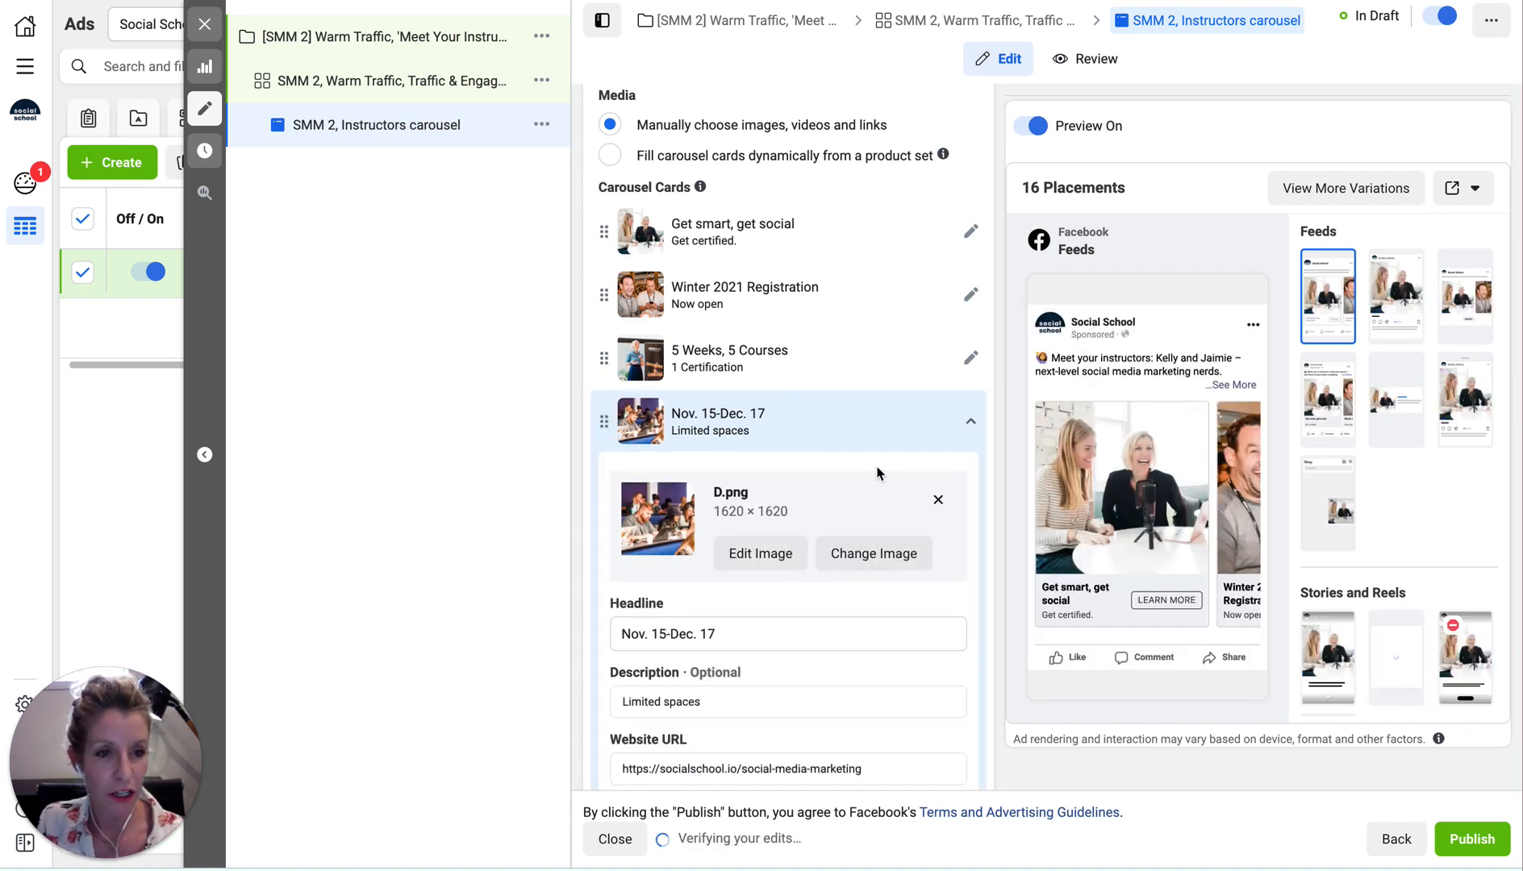
Preview the carousel in the Instagram Feed, Facebook Marketplace, Video Feeds, Right Column, Instagram Explore and Instagram Shop placements
{"action": "left_click", "coordinate": [1399, 280]}
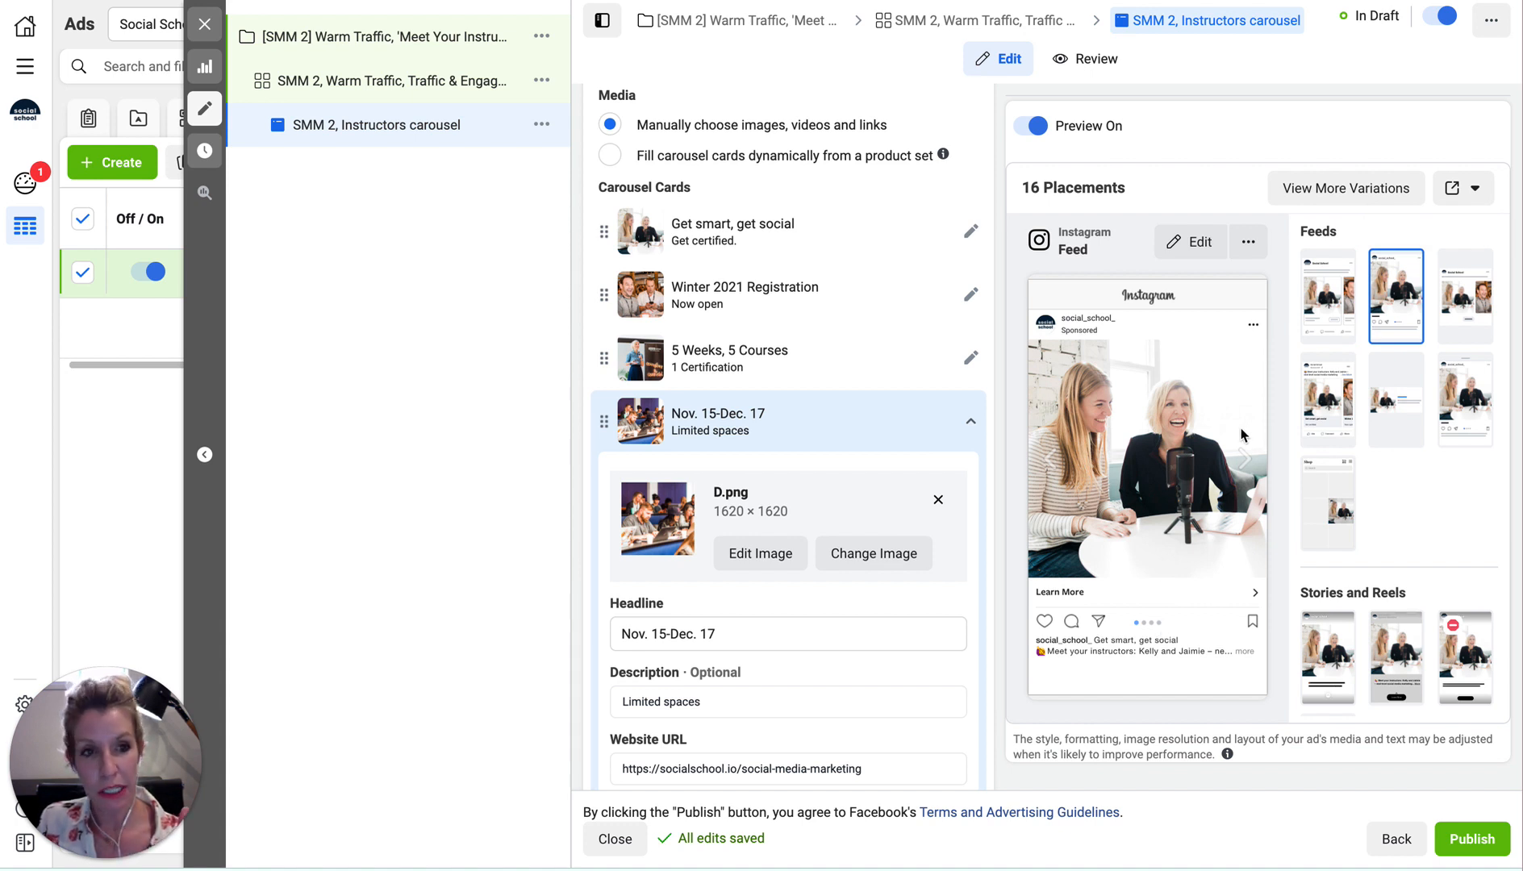
{"action": "left_click", "coordinate": [1460, 295]}
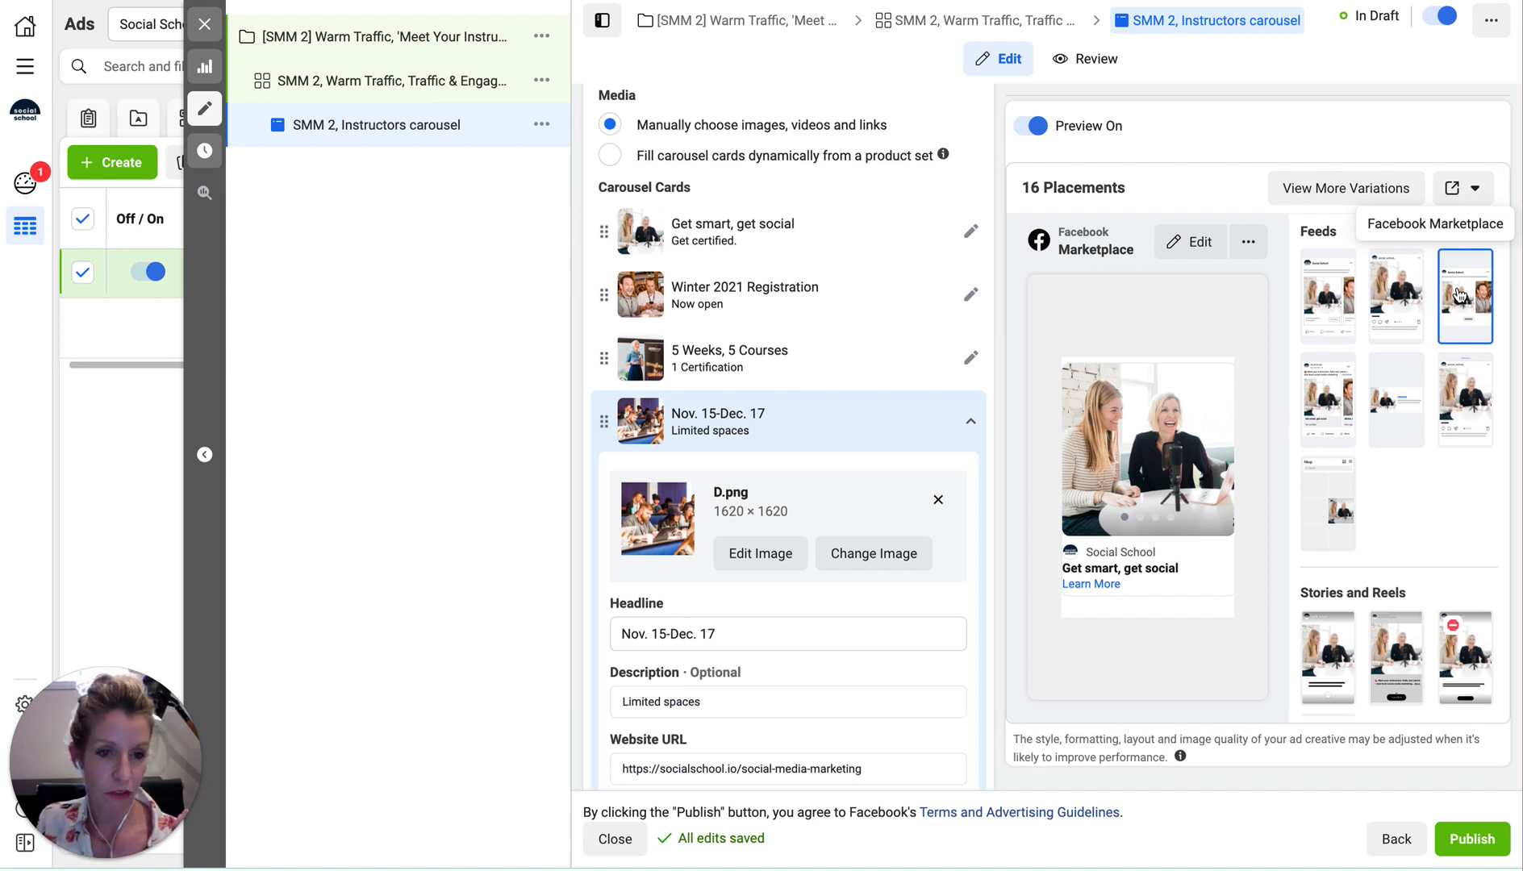
{"action": "left_click", "coordinate": [1318, 397]}
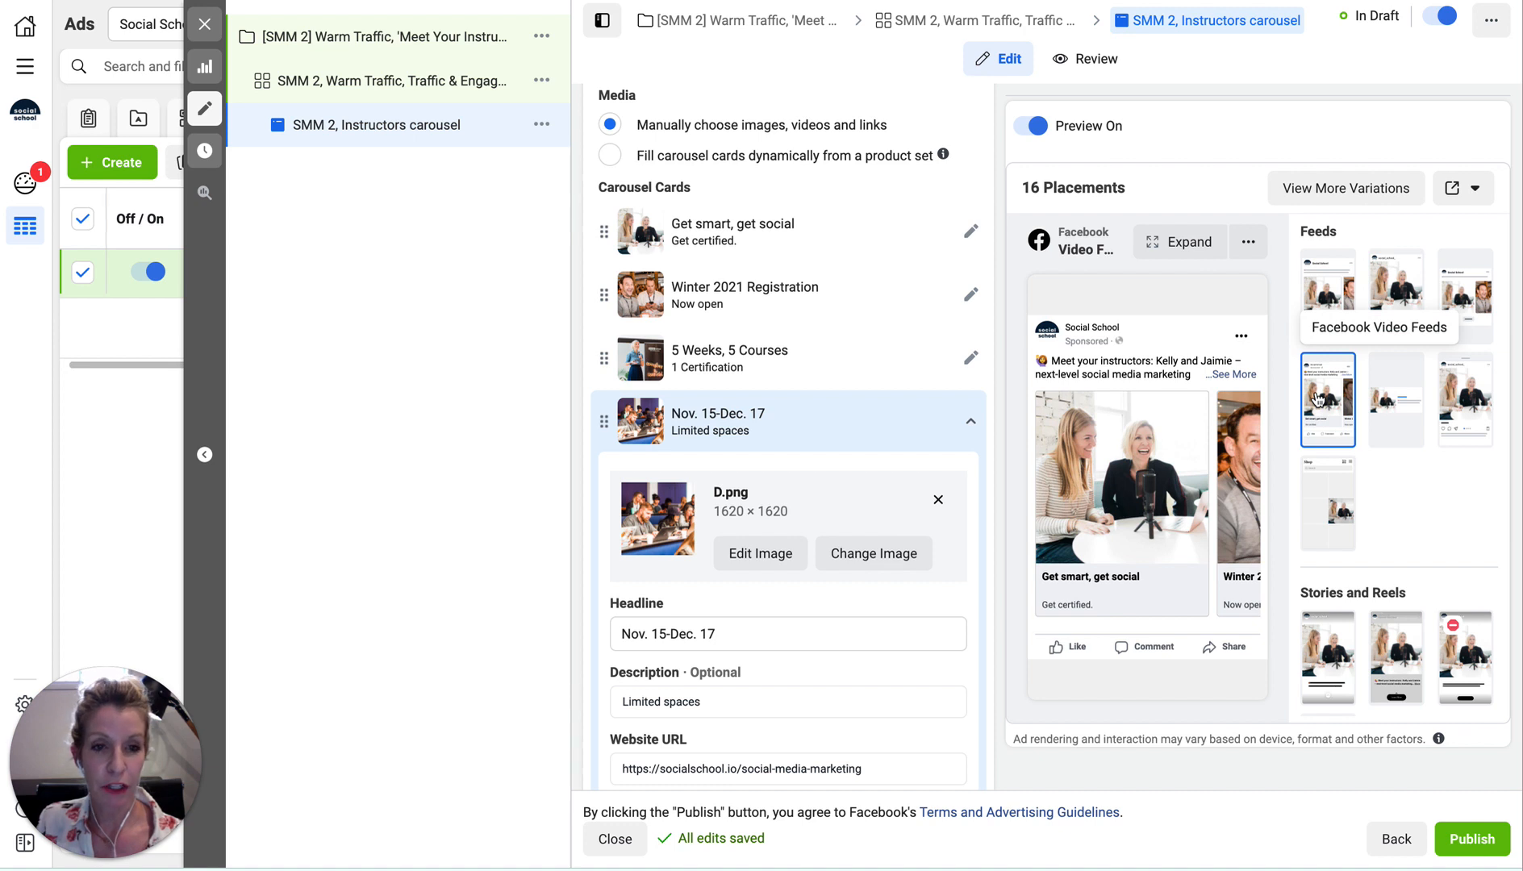
{"action": "left_click", "coordinate": [1405, 399]}
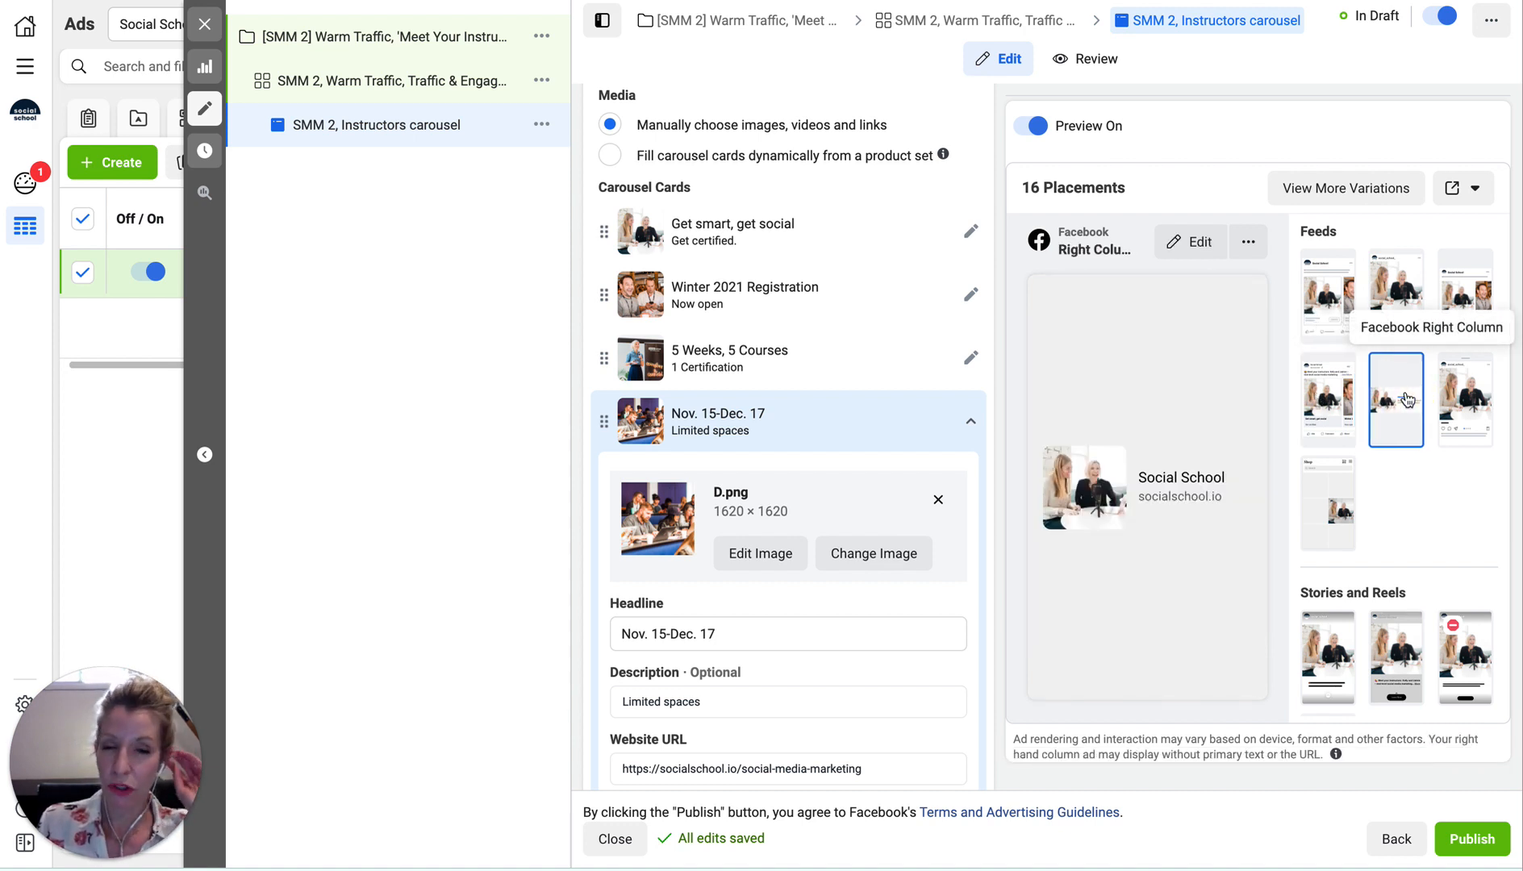
{"action": "left_click", "coordinate": [1466, 397]}
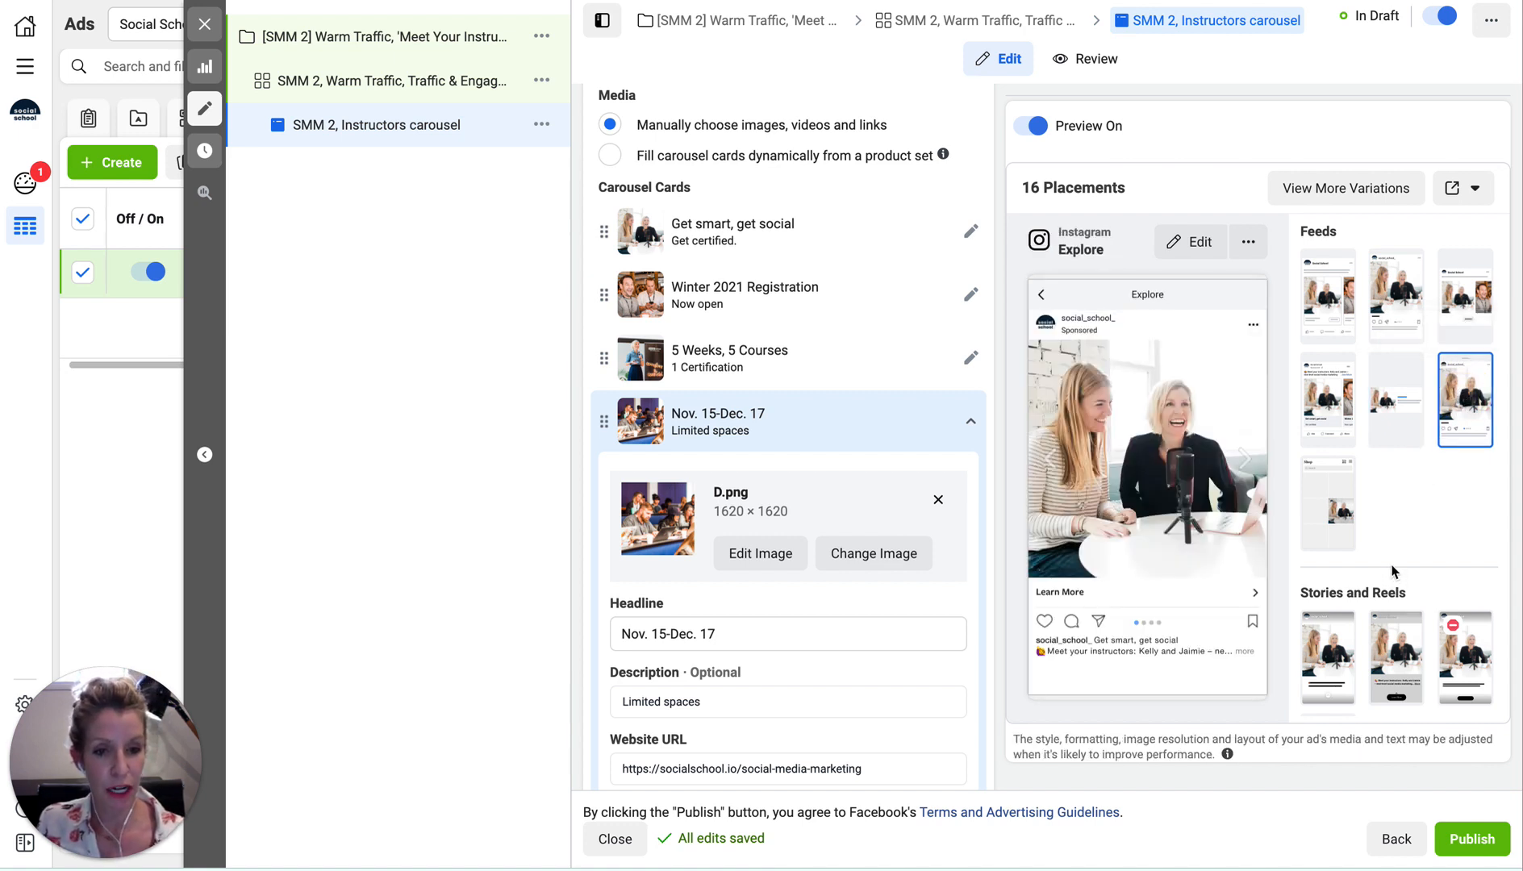
{"action": "scroll", "coordinate": [1393, 574], "scroll_direction": "down", "scroll_amount": 1}
{"action": "scroll", "coordinate": [1393, 574], "scroll_direction": "down", "scroll_amount": 1}
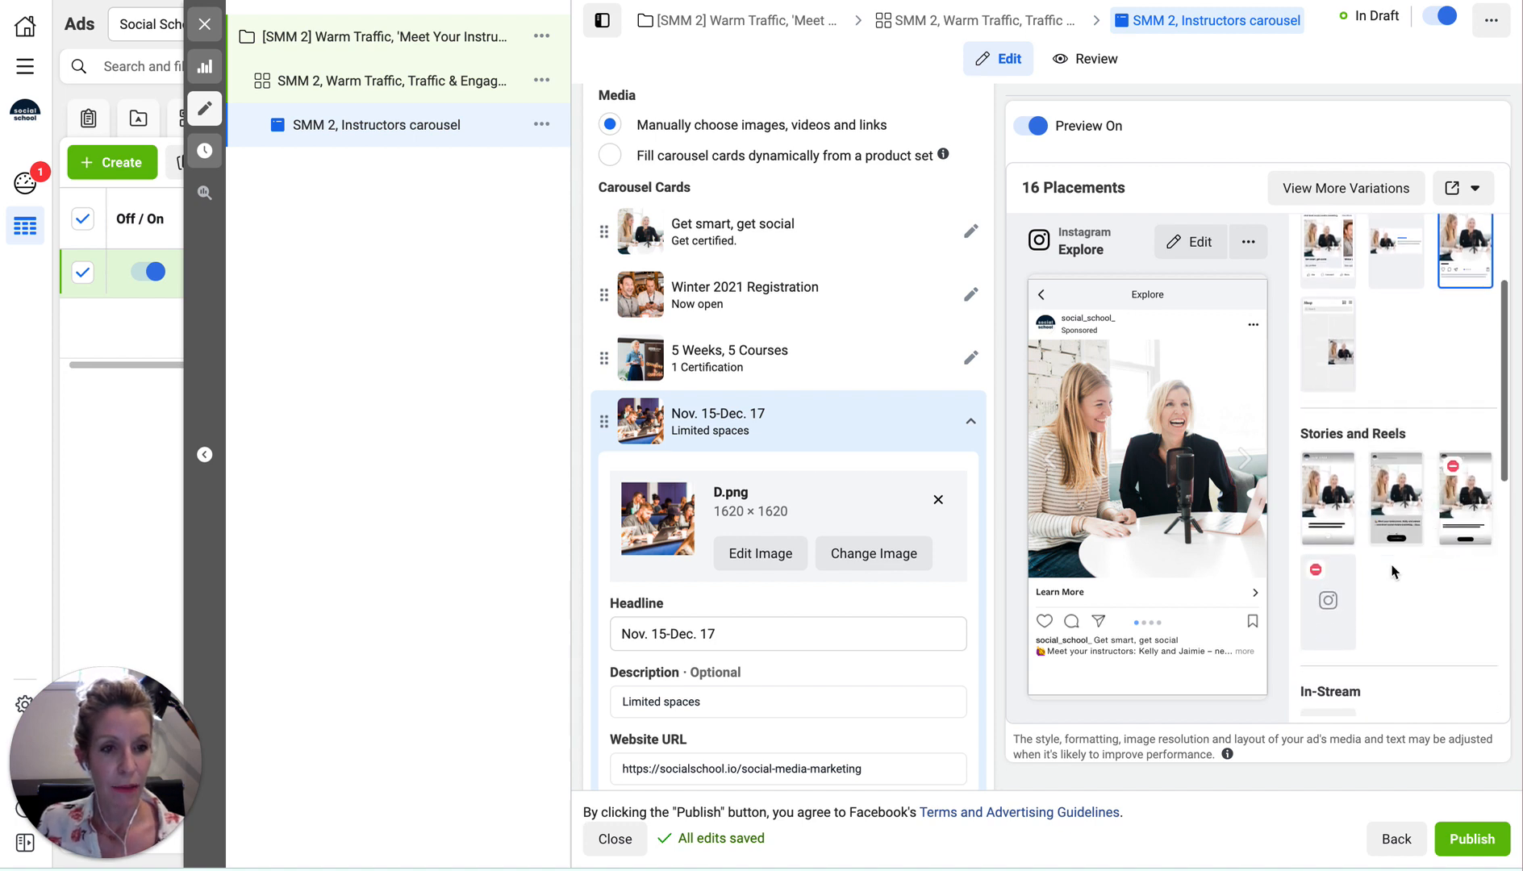
{"action": "left_click", "coordinate": [1333, 355]}
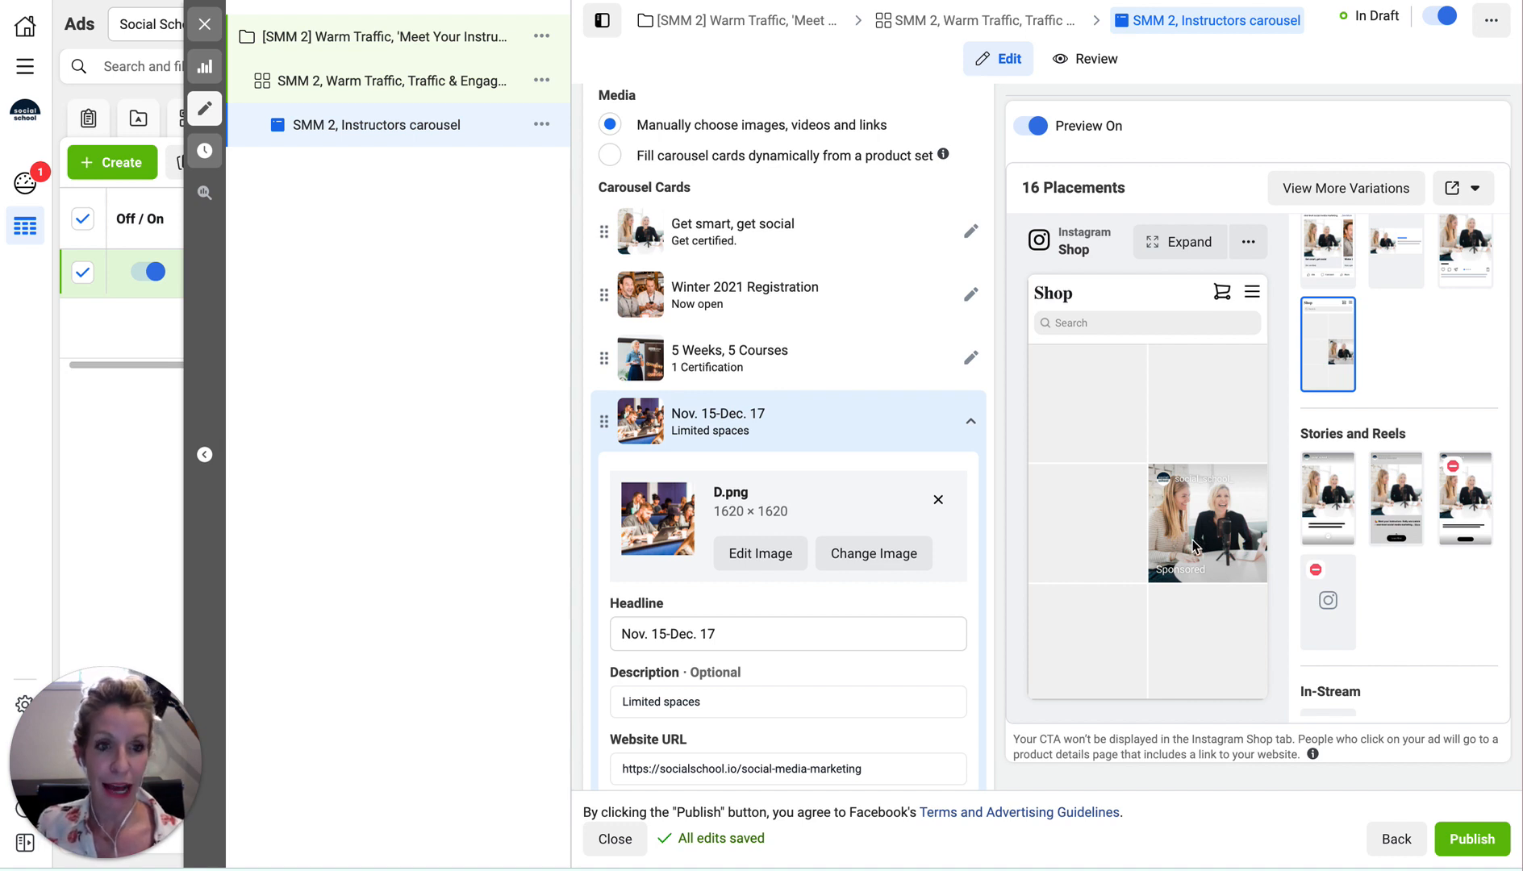
Preview the carousel in the Instagram Stories, Facebook Stories, Messenger Stories and Instagram Reels placements
{"action": "left_click", "coordinate": [1319, 474]}
{"action": "right_click", "coordinate": [1319, 476]}
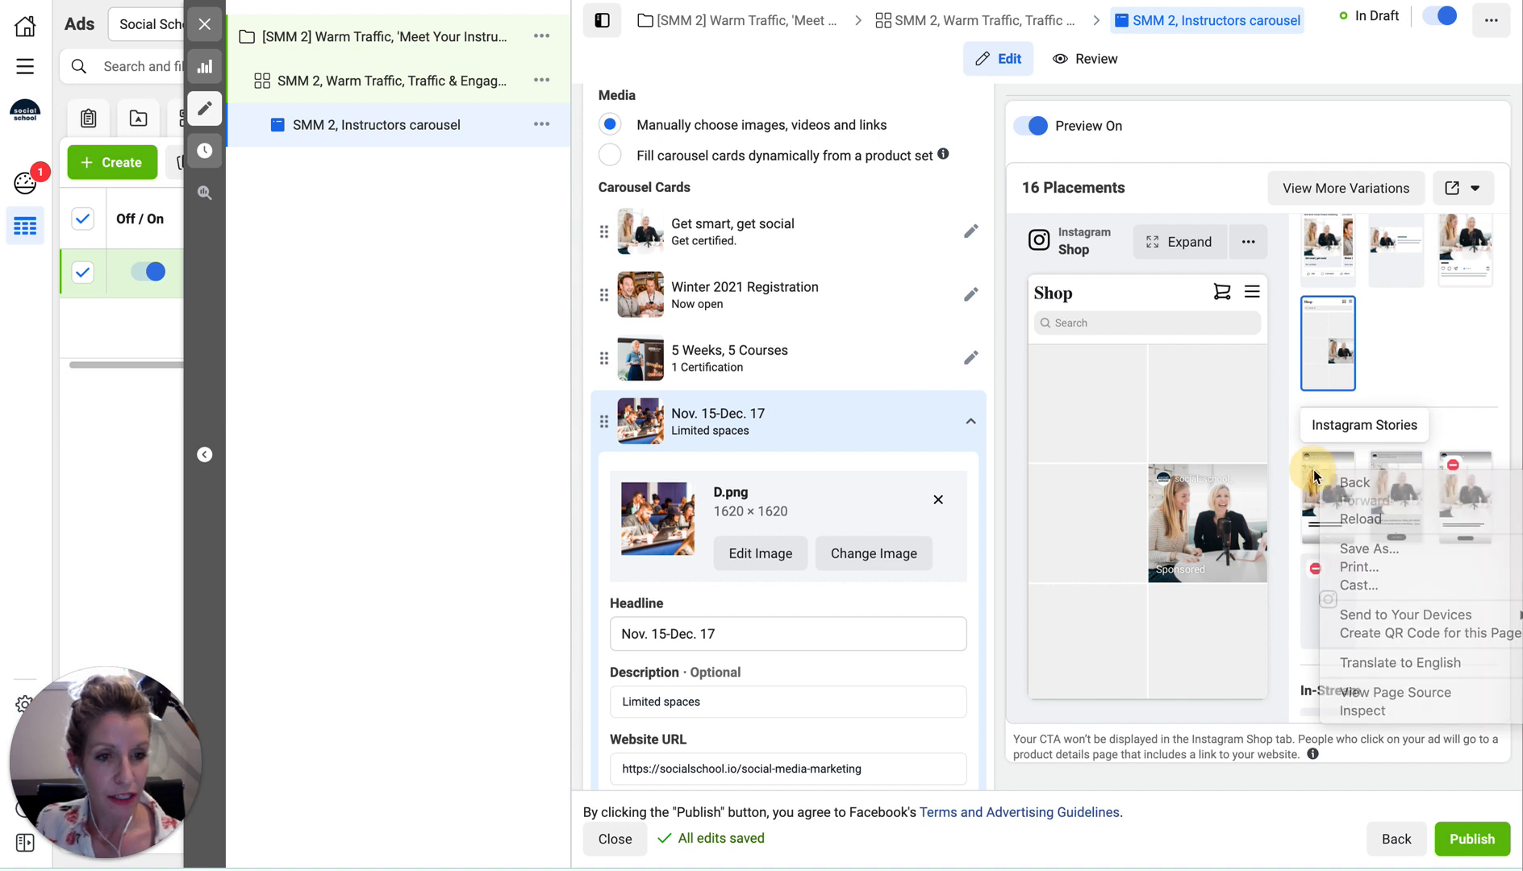
{"action": "left_click", "coordinate": [1313, 472]}
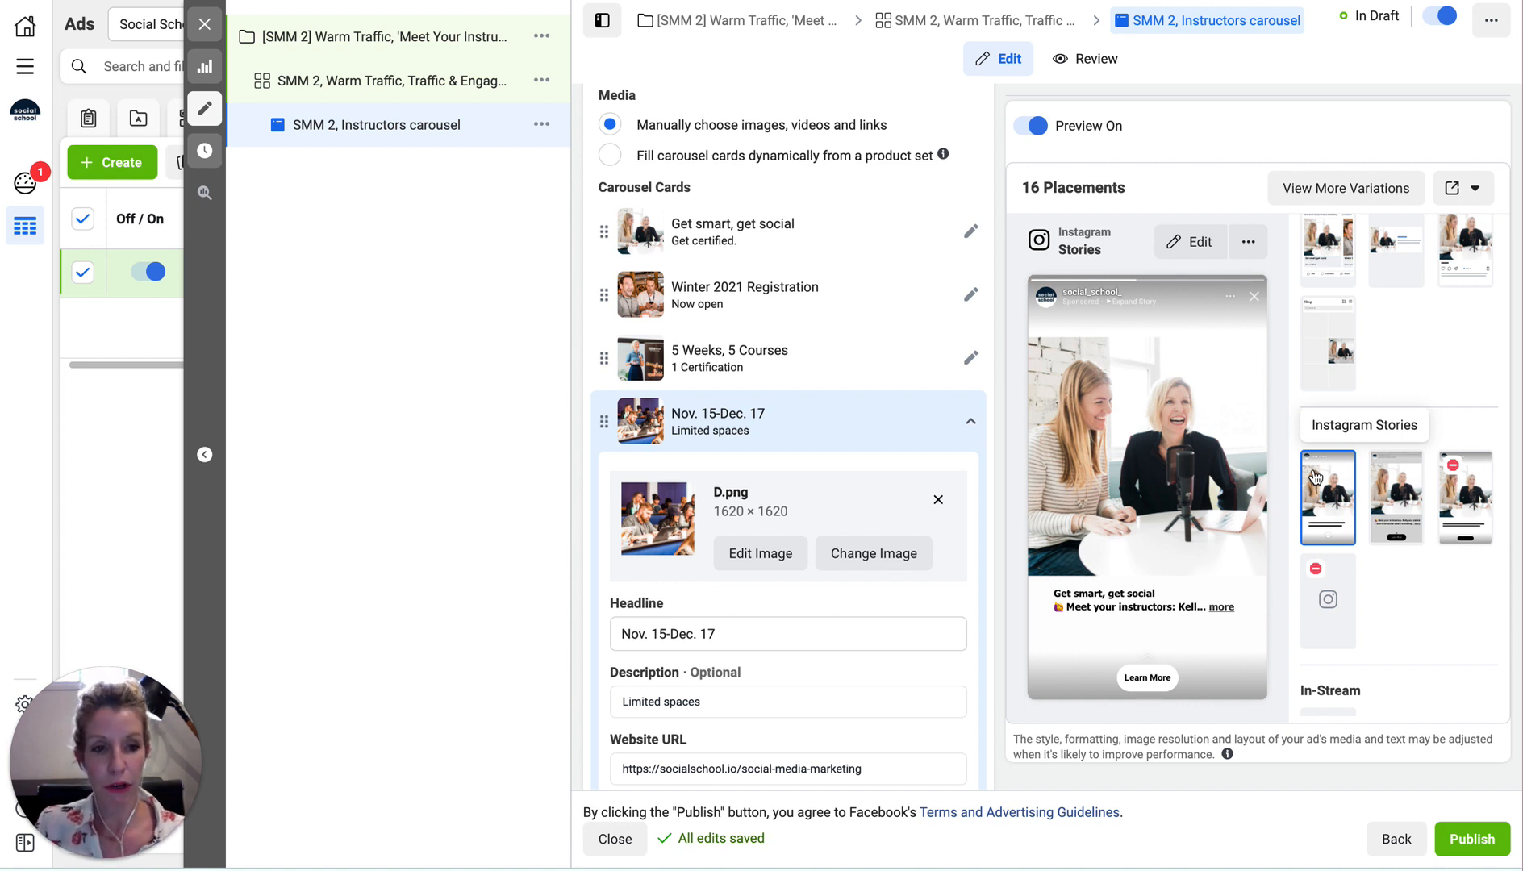
{"action": "left_click", "coordinate": [1408, 492]}
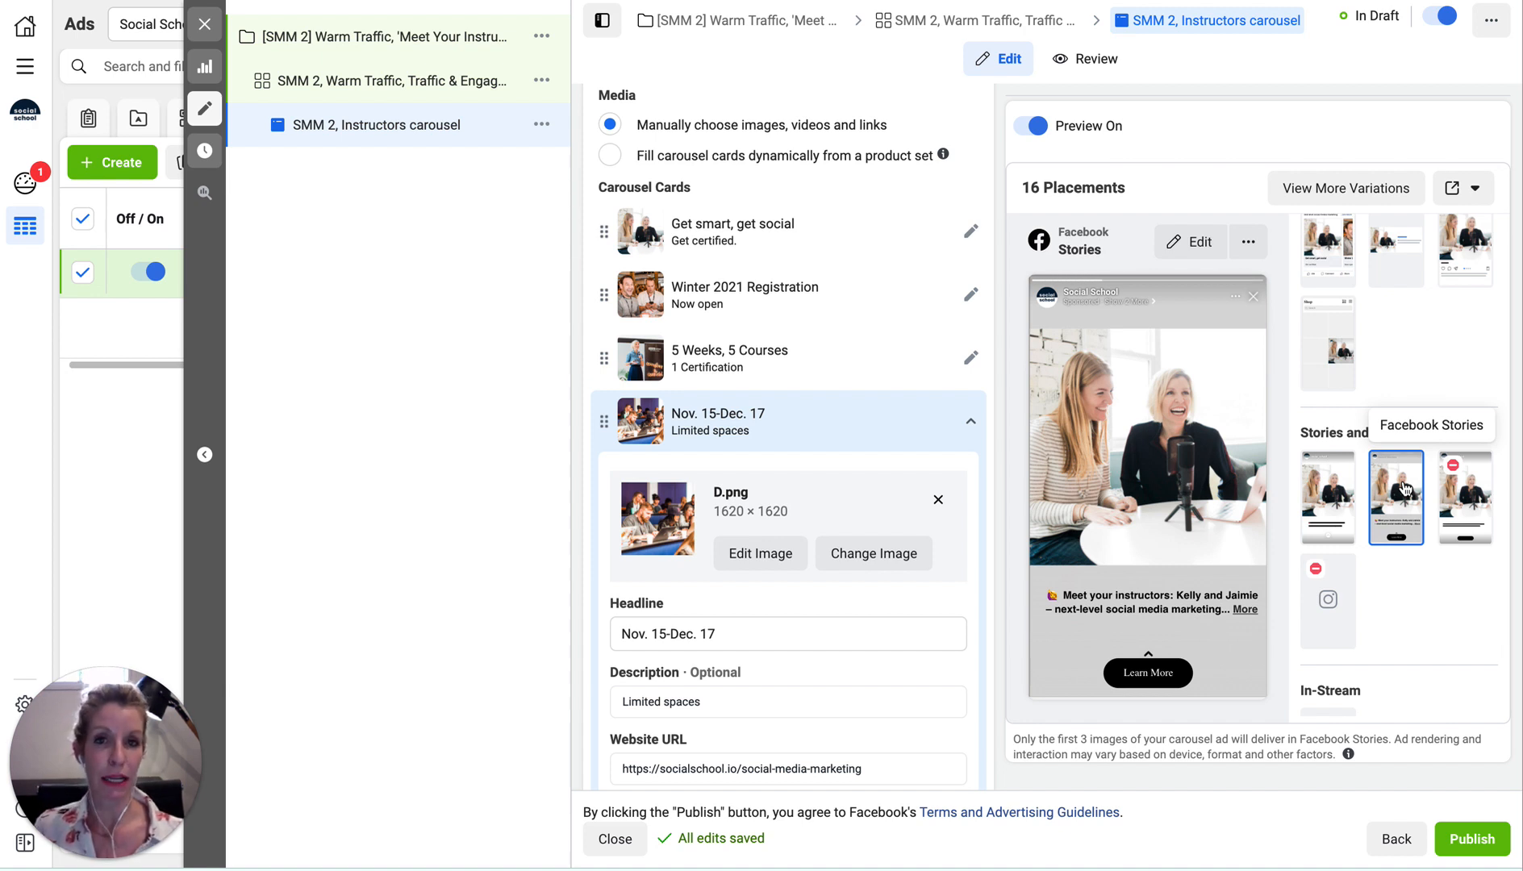
{"action": "left_click", "coordinate": [1456, 495]}
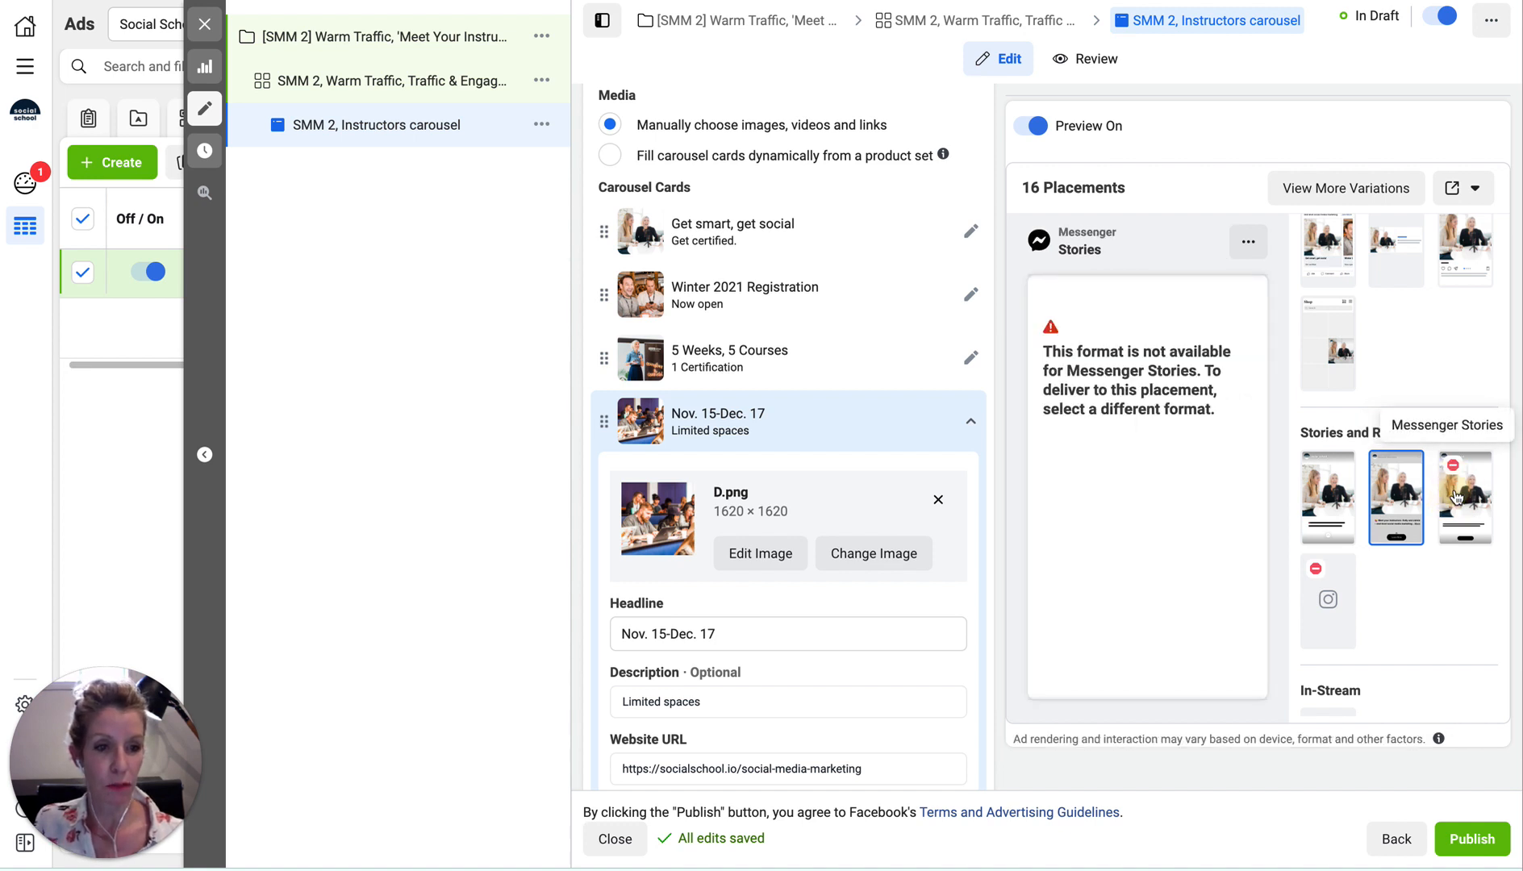
{"action": "left_click", "coordinate": [1328, 597]}
Preview the carousel in the In-Stream, Facebook Search Results and Instant Articles placements
{"action": "scroll", "coordinate": [1409, 610], "scroll_direction": "down", "scroll_amount": 2}
{"action": "scroll", "coordinate": [1408, 609], "scroll_direction": "down", "scroll_amount": 5}
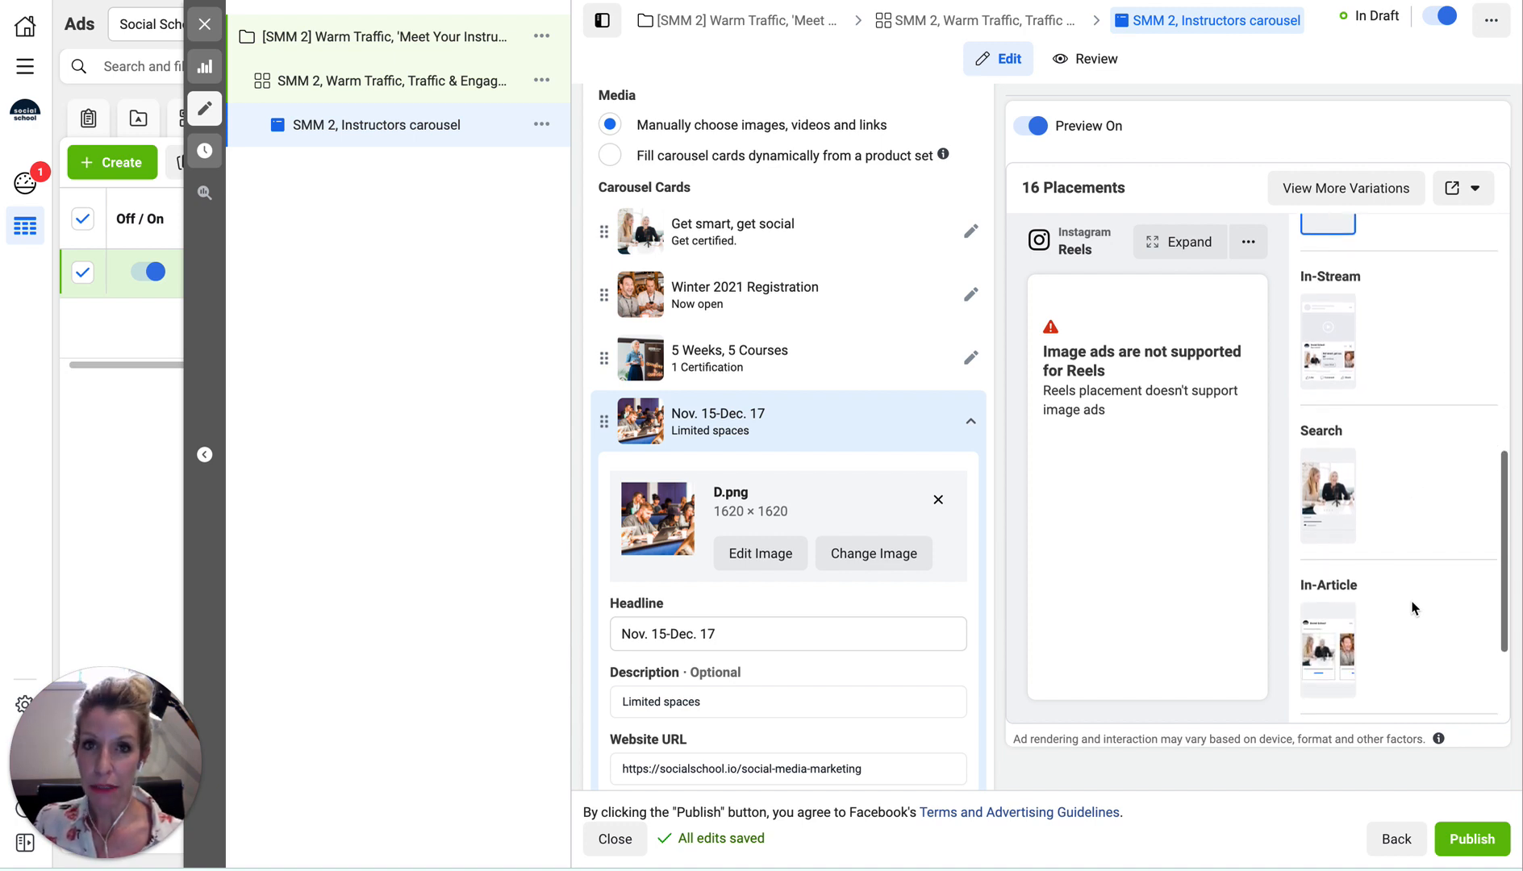
{"action": "left_click", "coordinate": [1327, 339]}
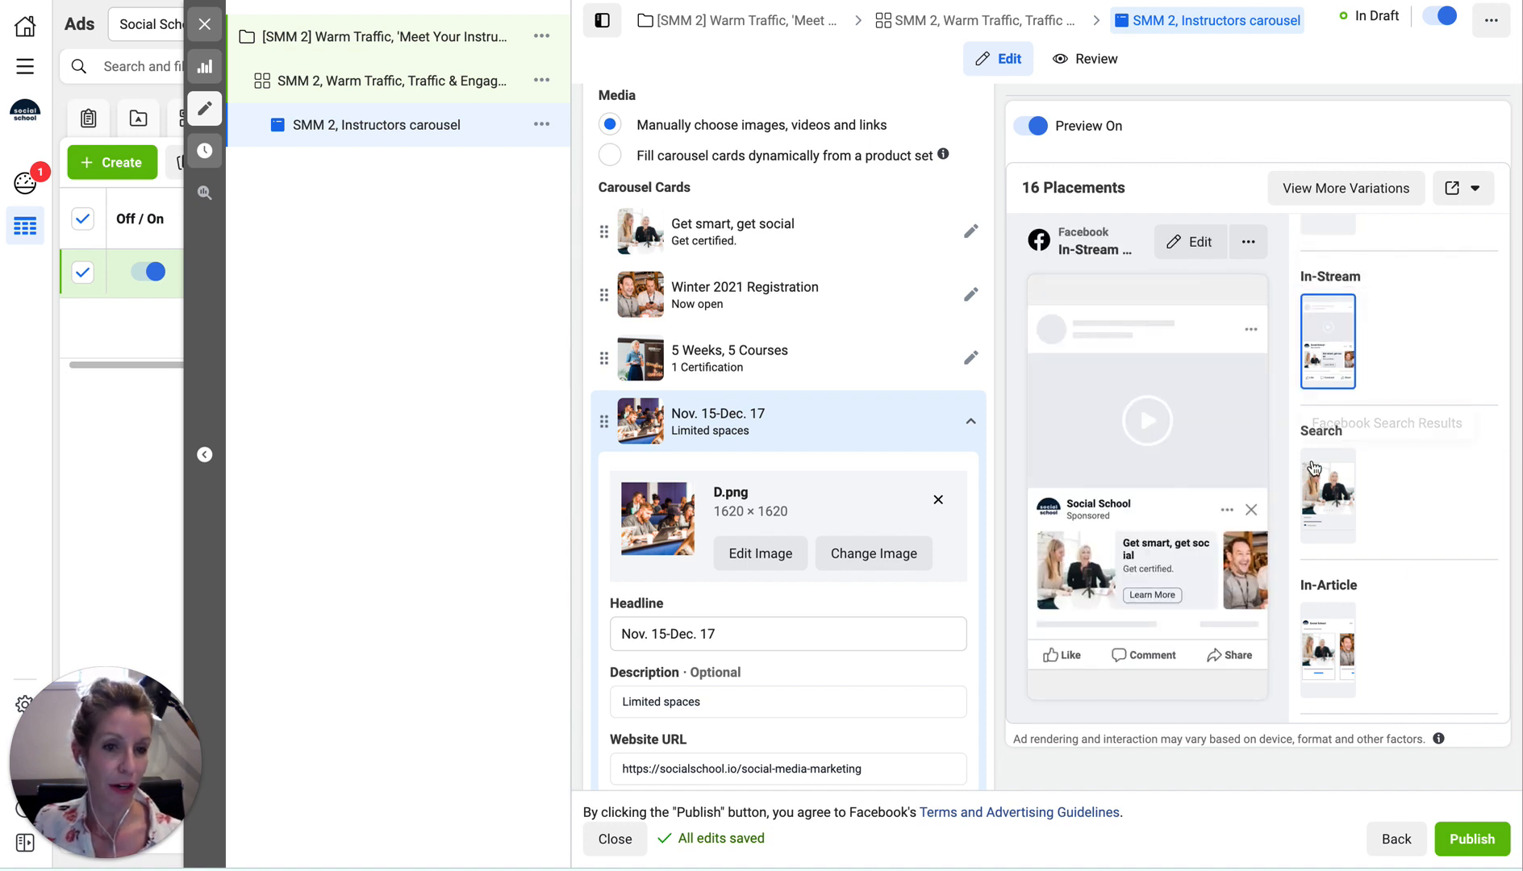
{"action": "left_click", "coordinate": [1327, 484]}
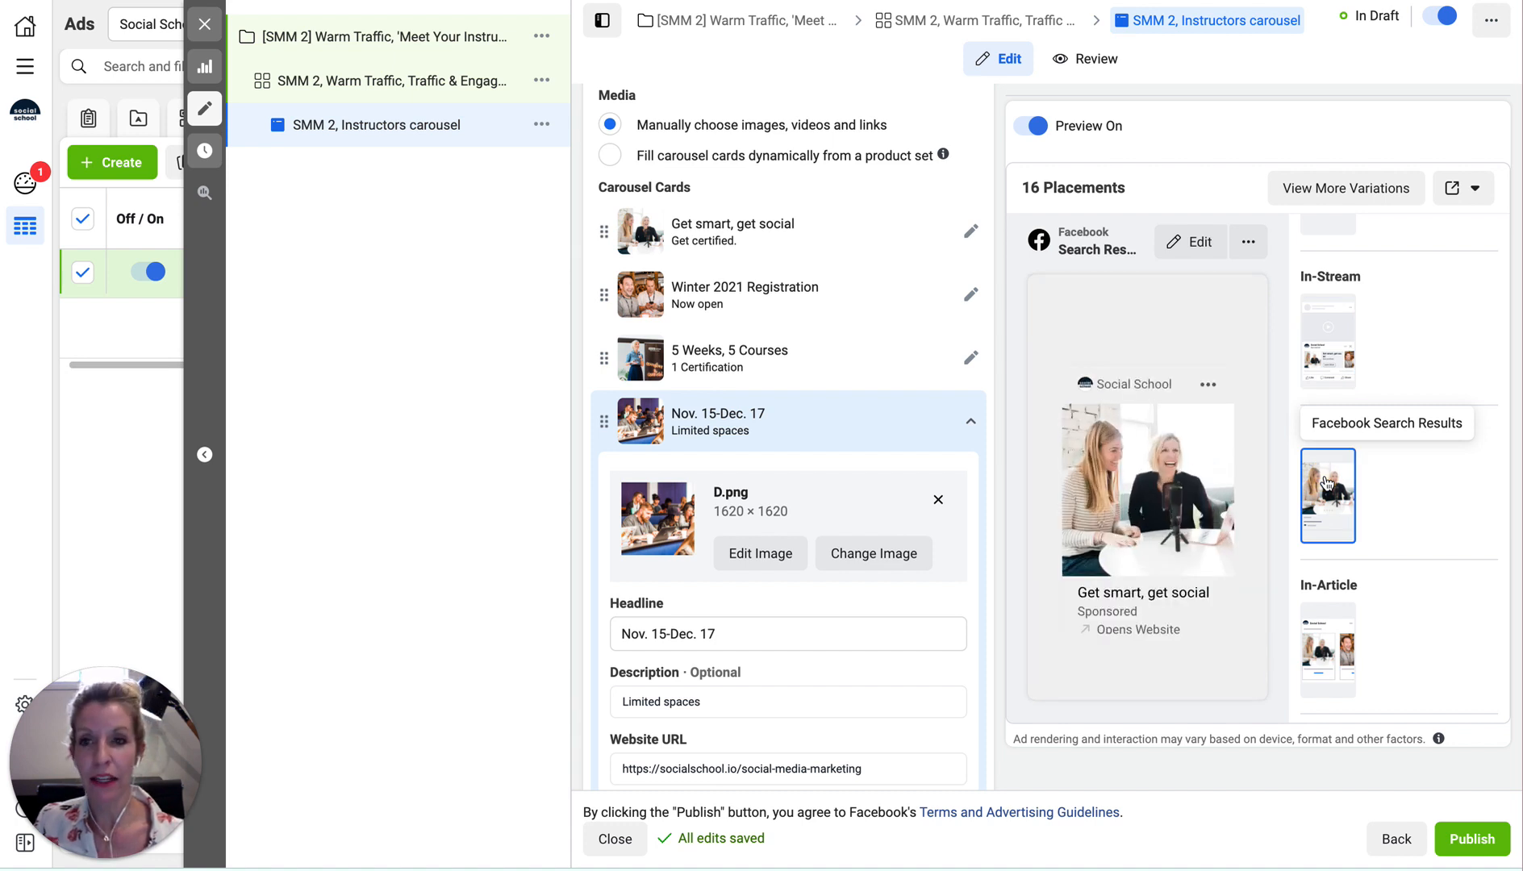
{"action": "left_click", "coordinate": [1329, 632]}
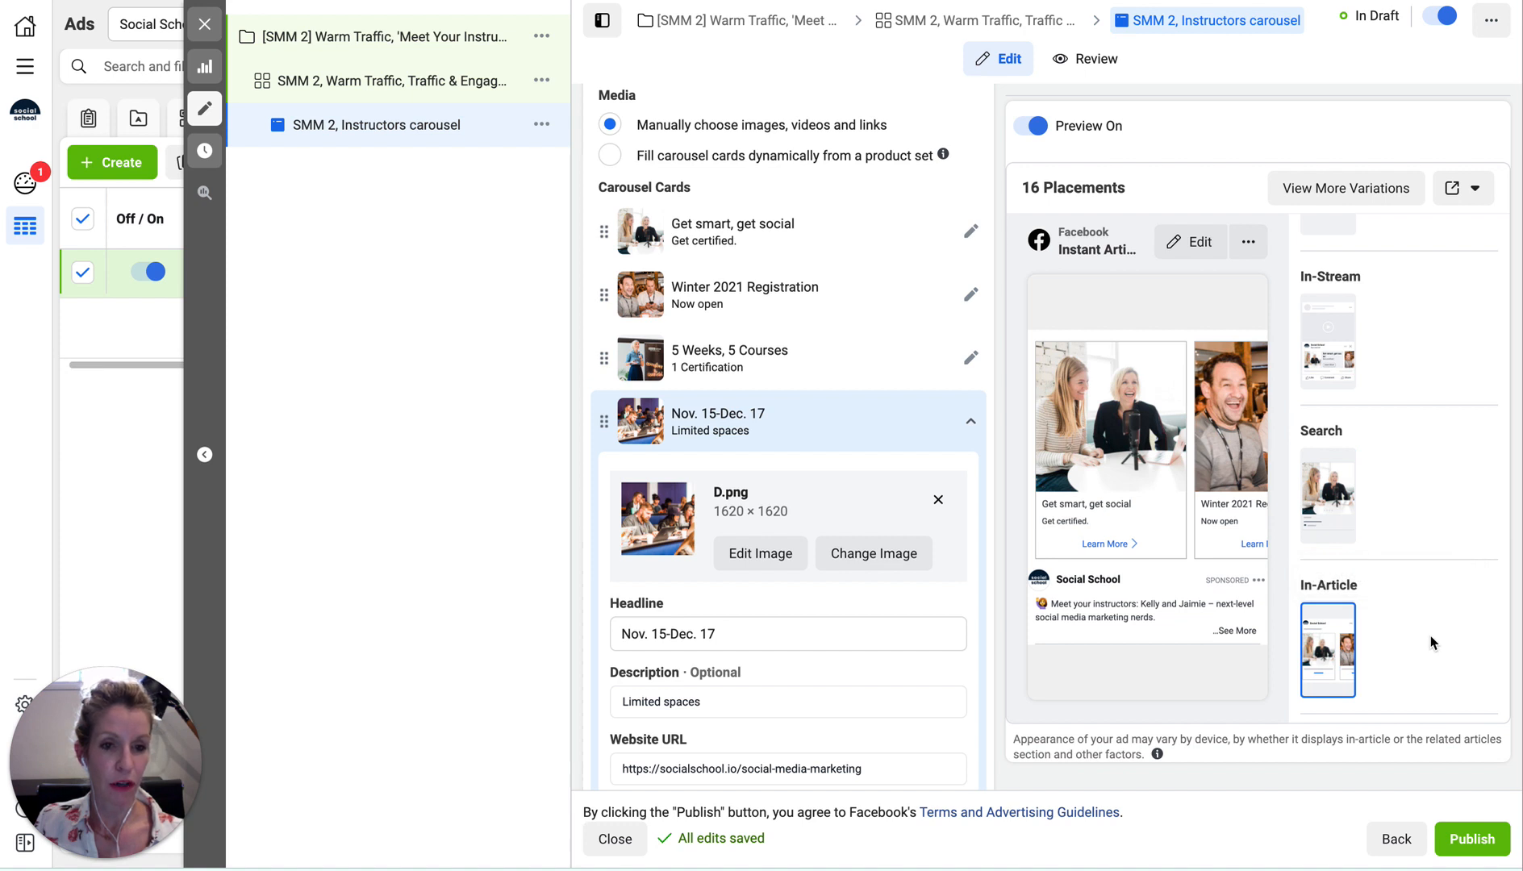
{"action": "scroll", "coordinate": [1429, 633], "scroll_direction": "down", "scroll_amount": 2}
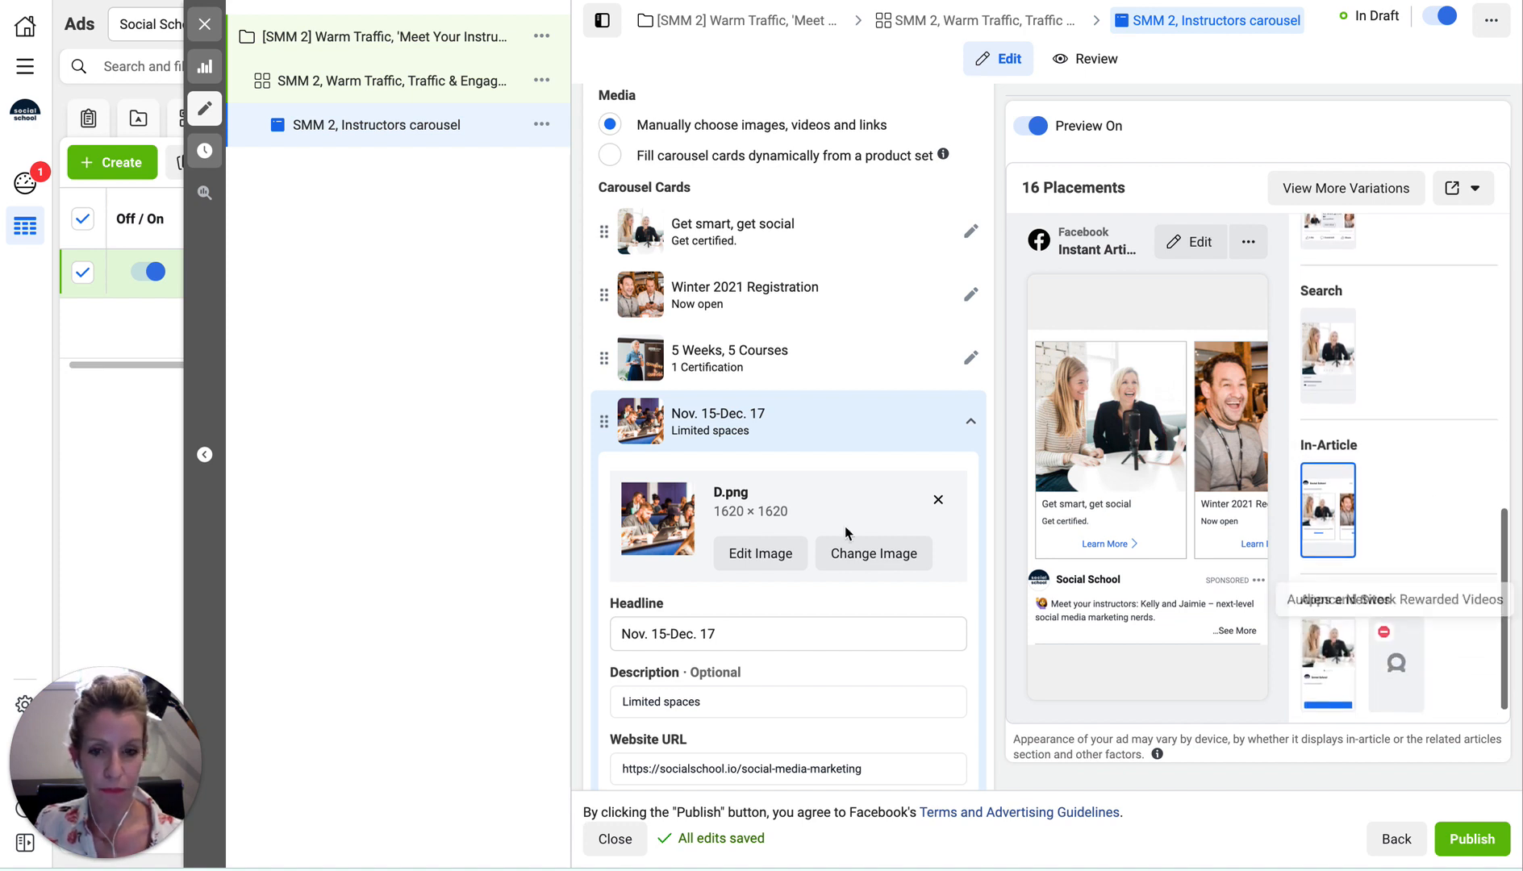
View the media and text editing options for the Instagram Feed placement and close them without changes
{"action": "scroll", "coordinate": [795, 523], "scroll_direction": "down", "scroll_amount": 4}
{"action": "scroll", "coordinate": [795, 524], "scroll_direction": "down", "scroll_amount": 5}
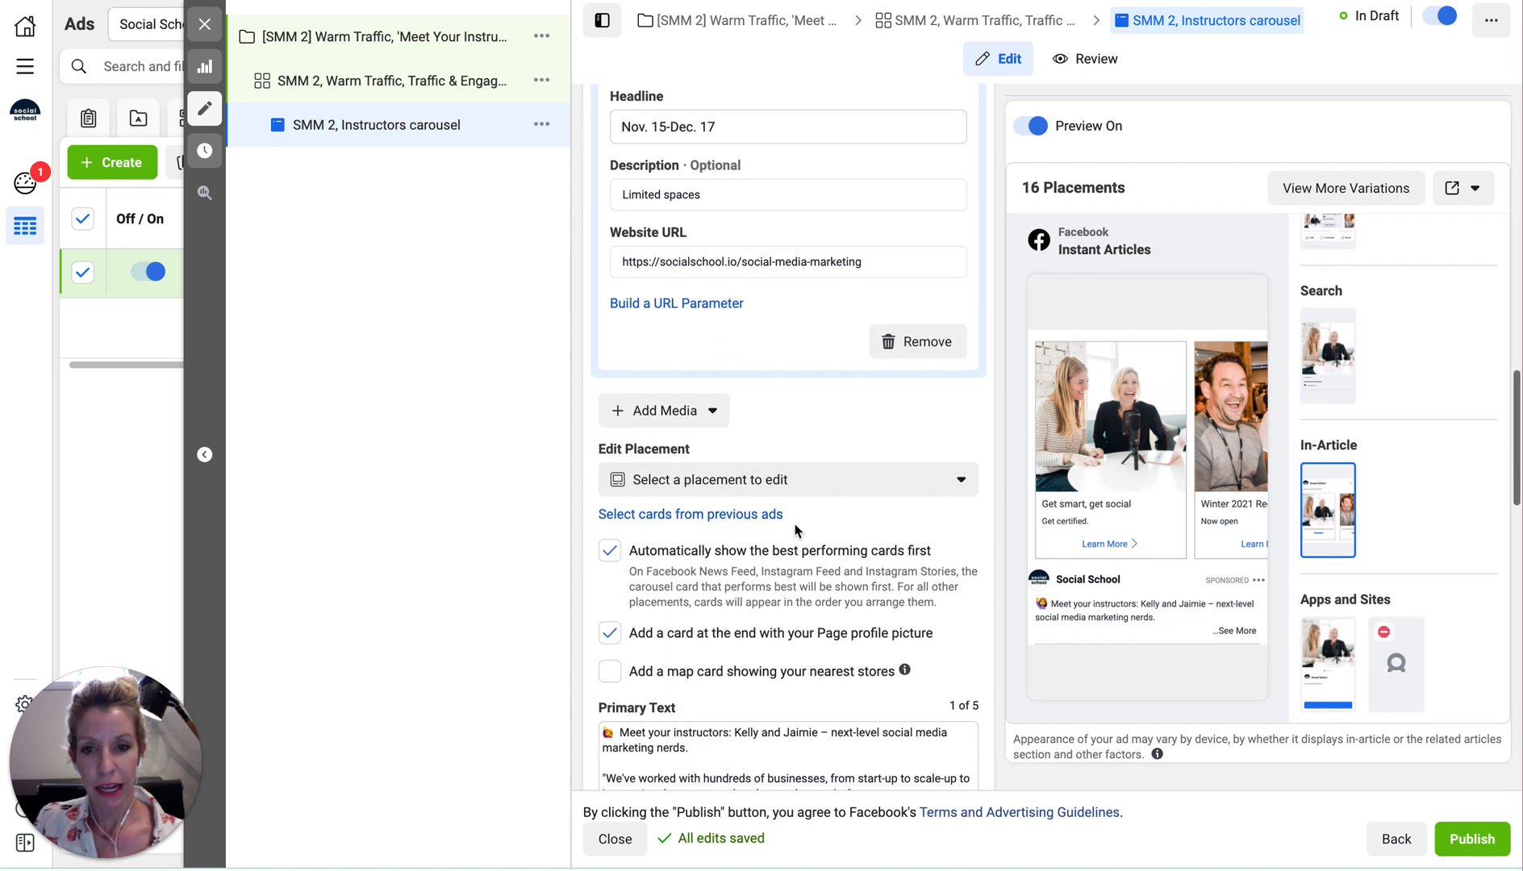
{"action": "left_click", "coordinate": [655, 365]}
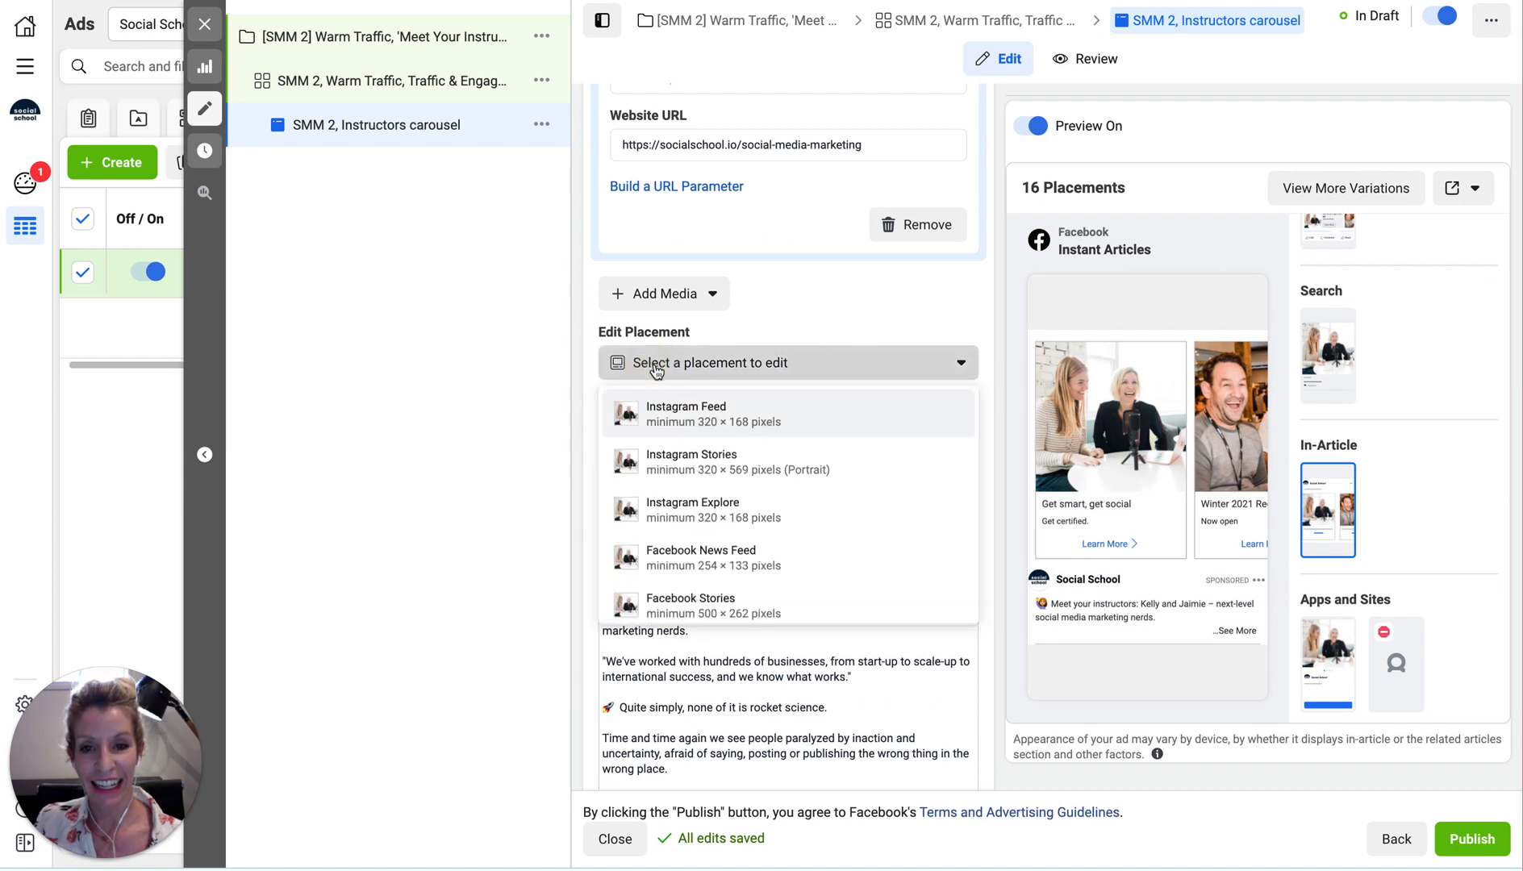
{"action": "left_click", "coordinate": [662, 411]}
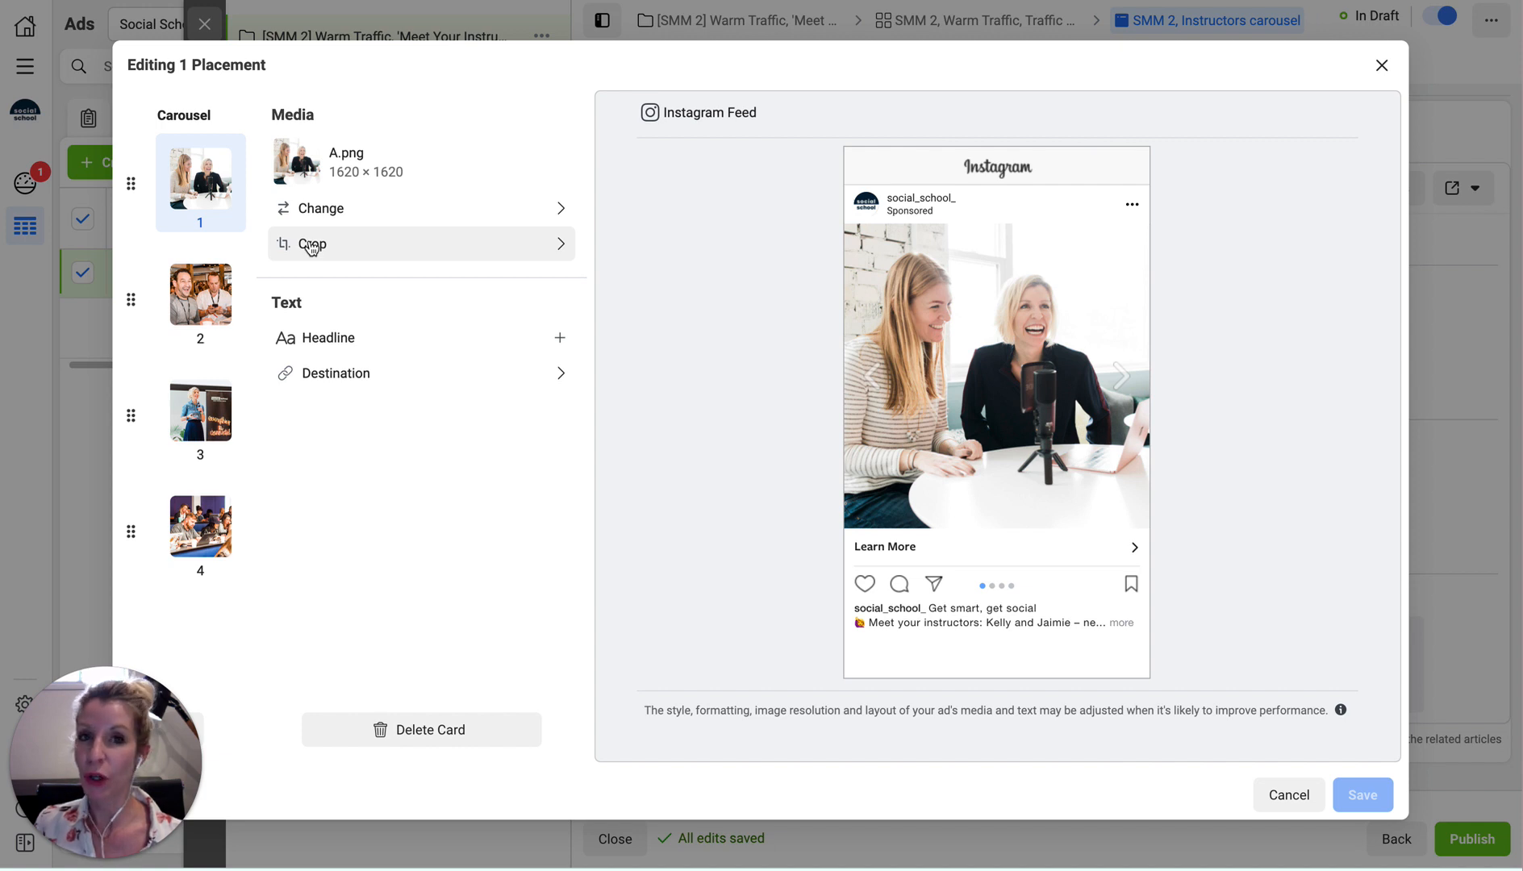
{"action": "left_click", "coordinate": [1381, 65]}
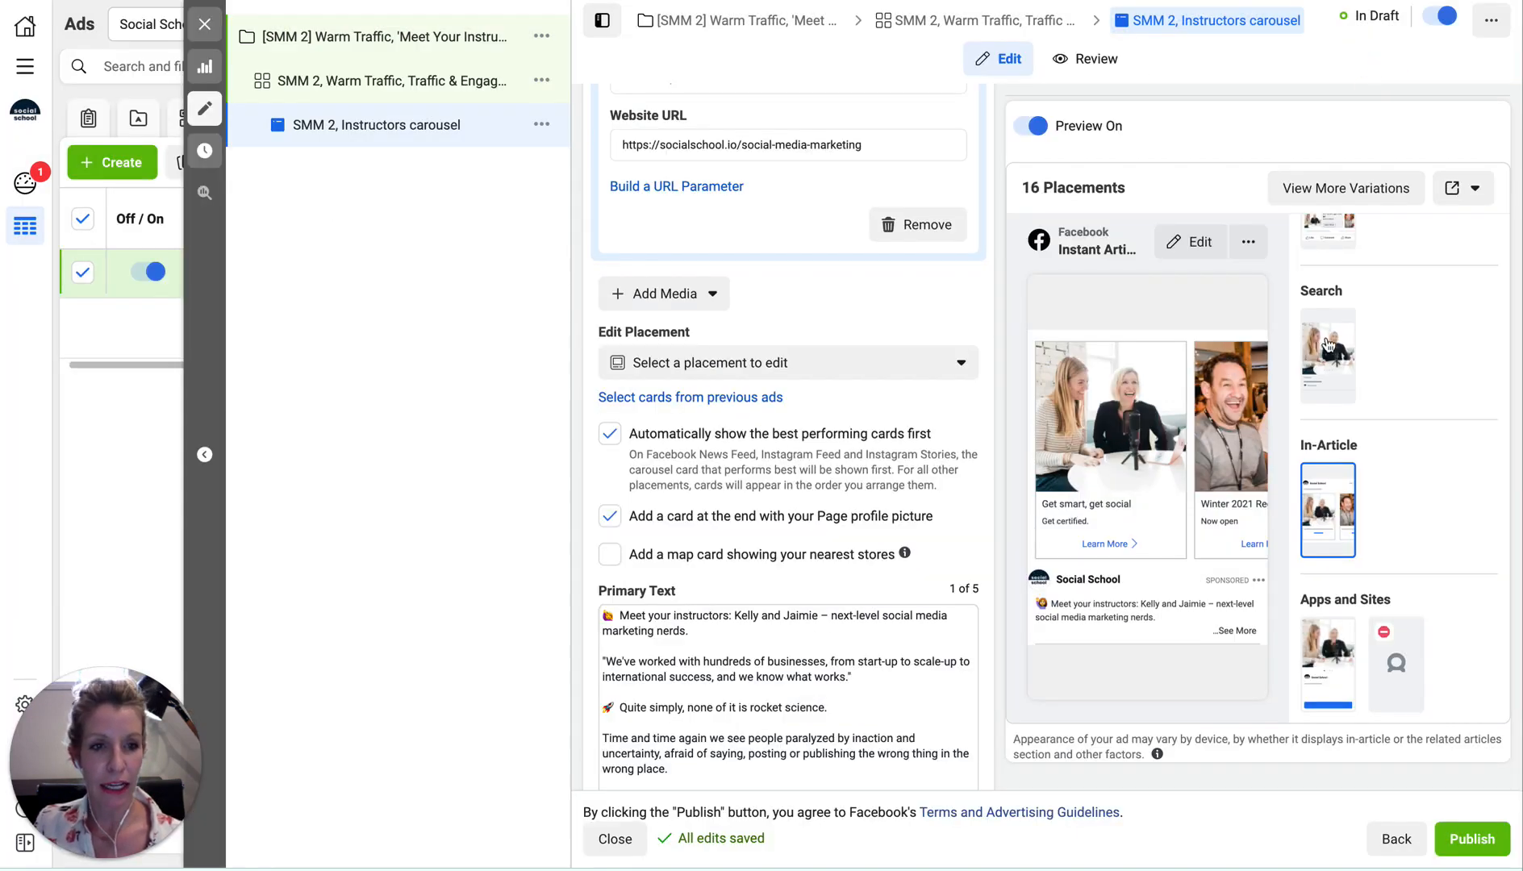
For the Instagram Stories placement, crop the first card's A.png to Vertical 9:16, shift the crop area left over both women, and save
{"action": "scroll", "coordinate": [1352, 369], "scroll_direction": "up", "scroll_amount": 6}
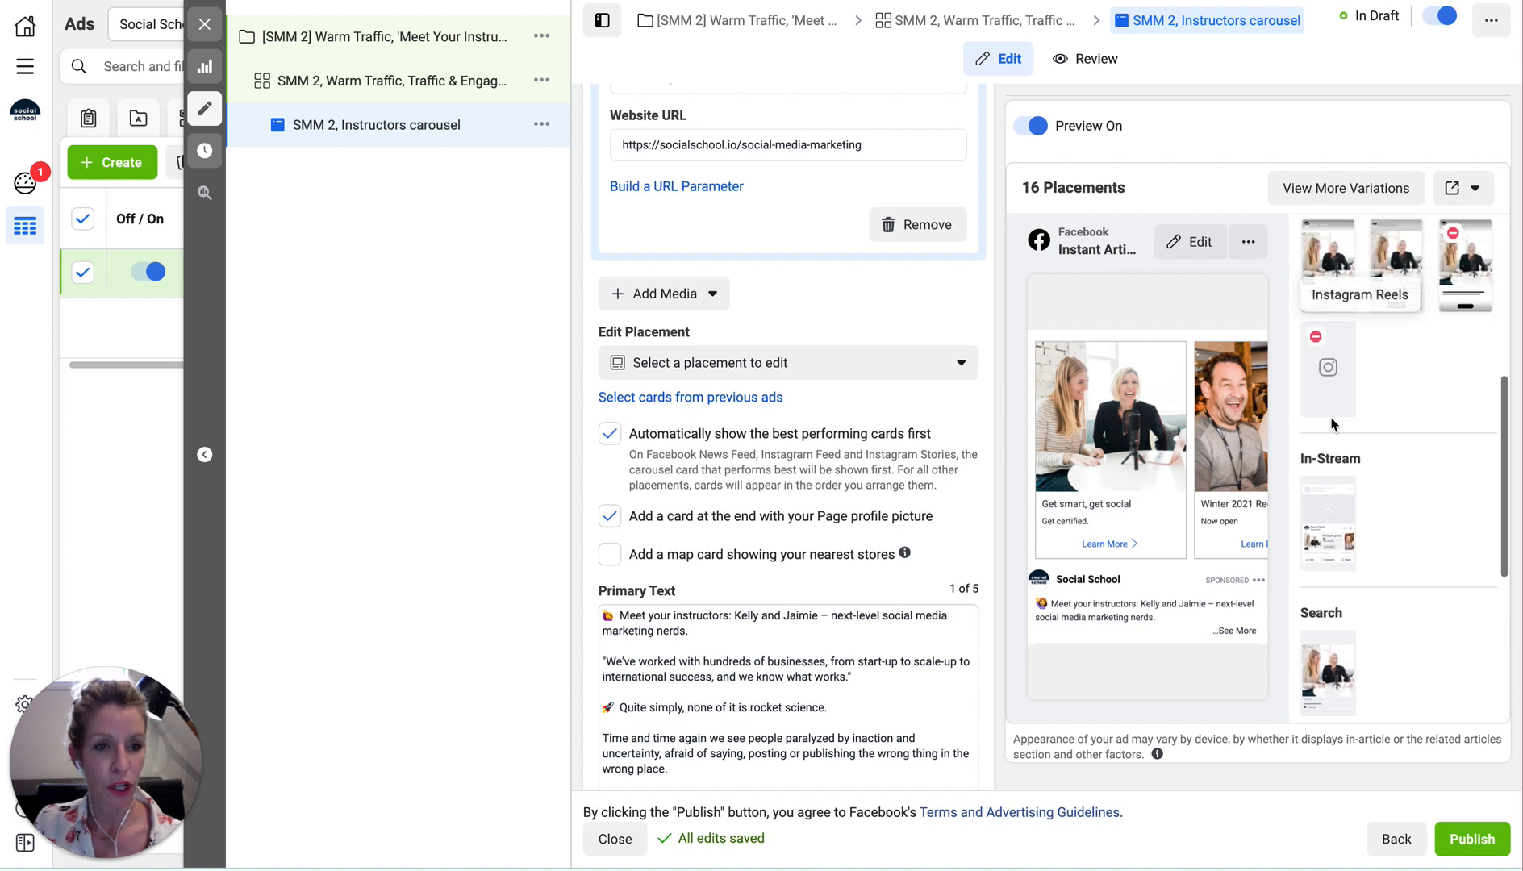
{"action": "left_click", "coordinate": [1334, 442]}
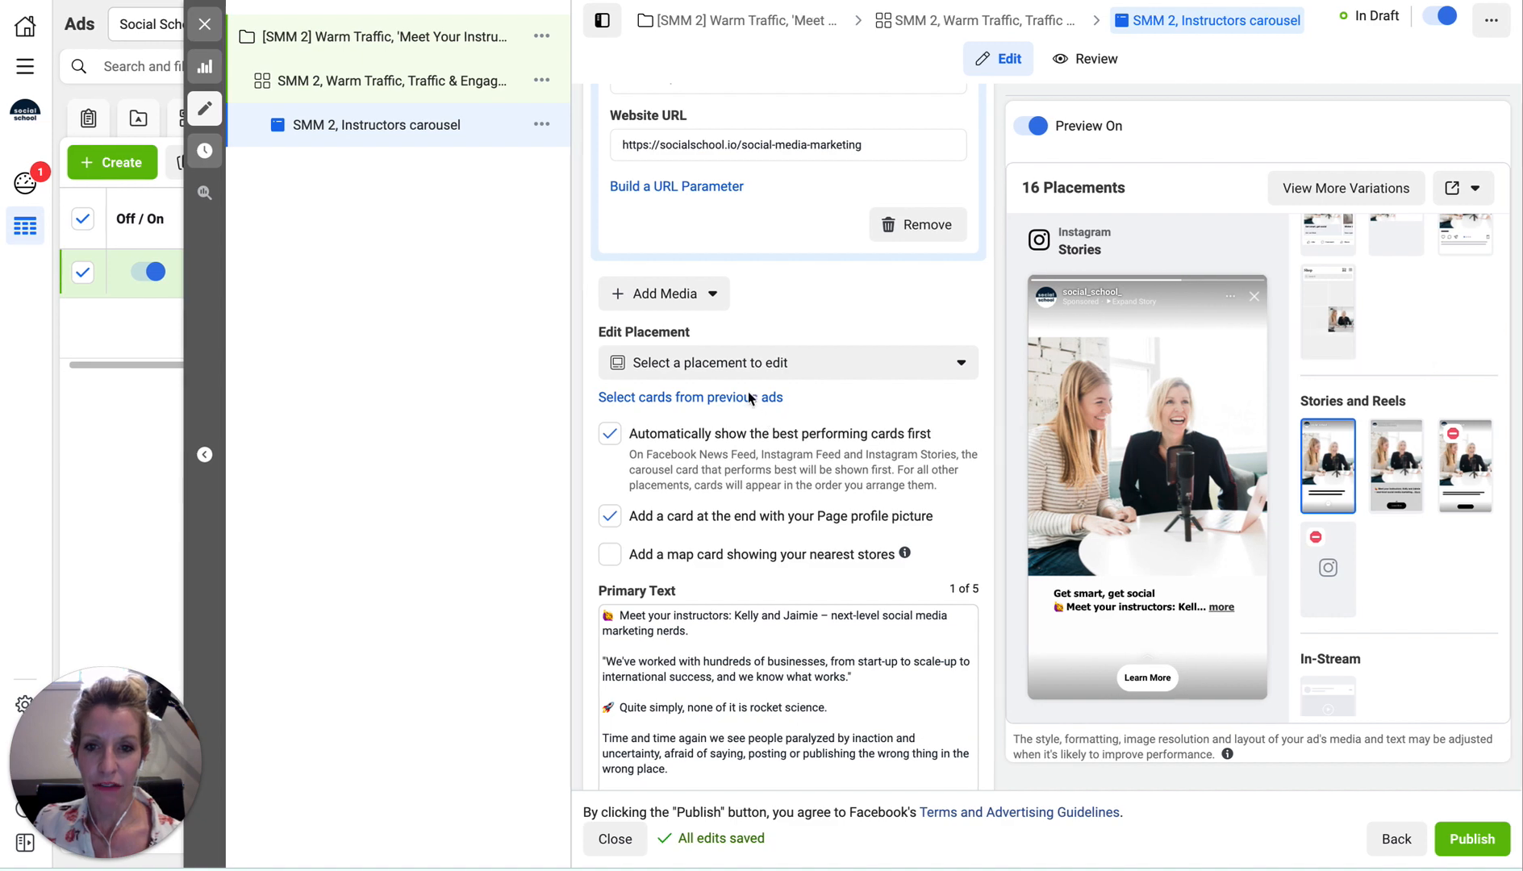
{"action": "left_click", "coordinate": [676, 362]}
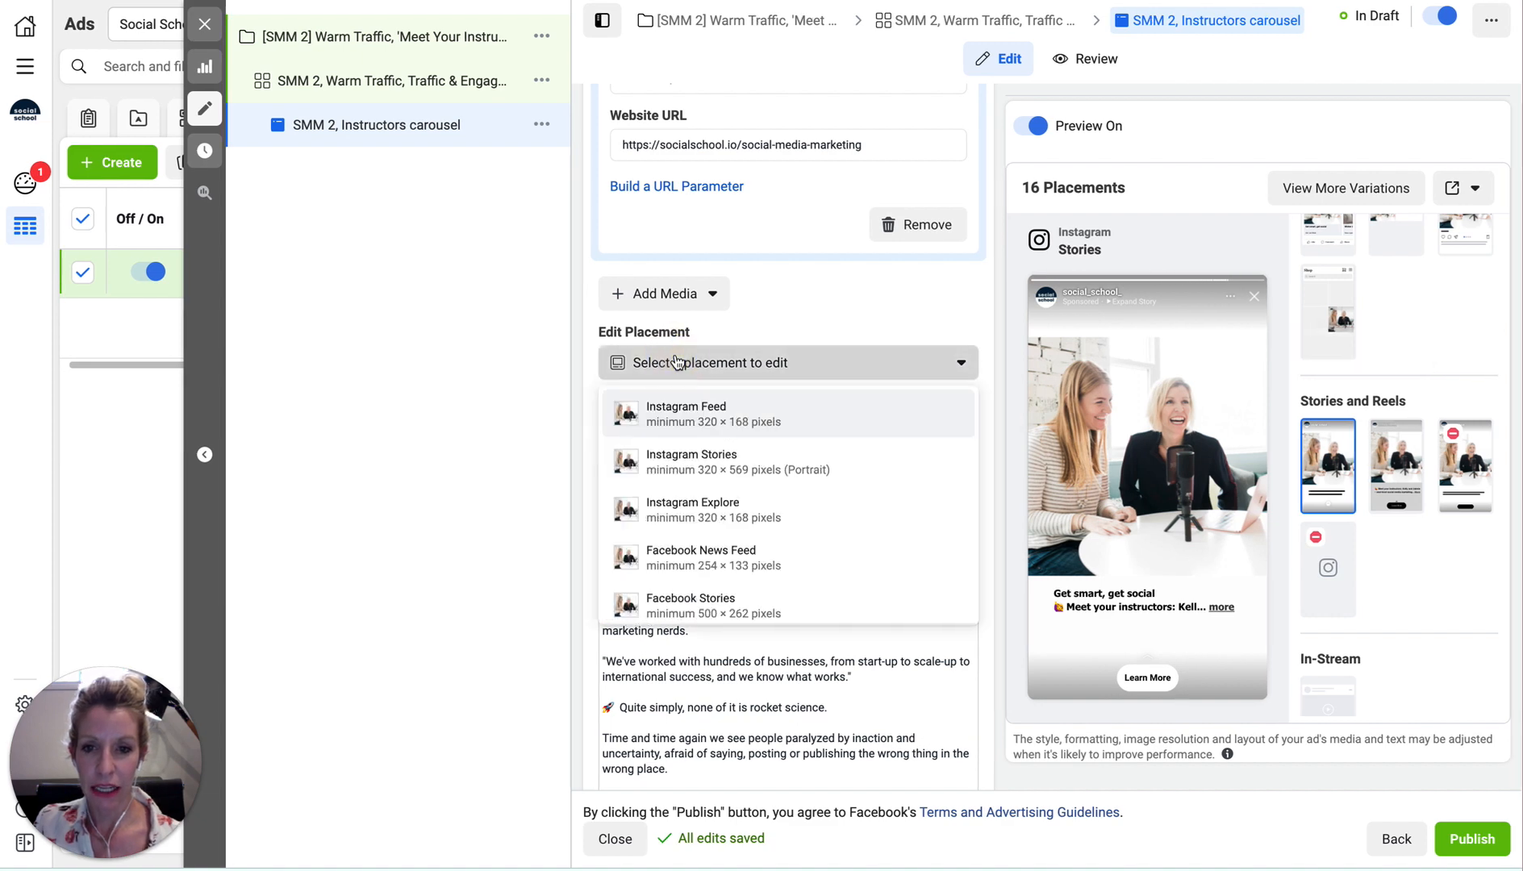
{"action": "left_click", "coordinate": [676, 472]}
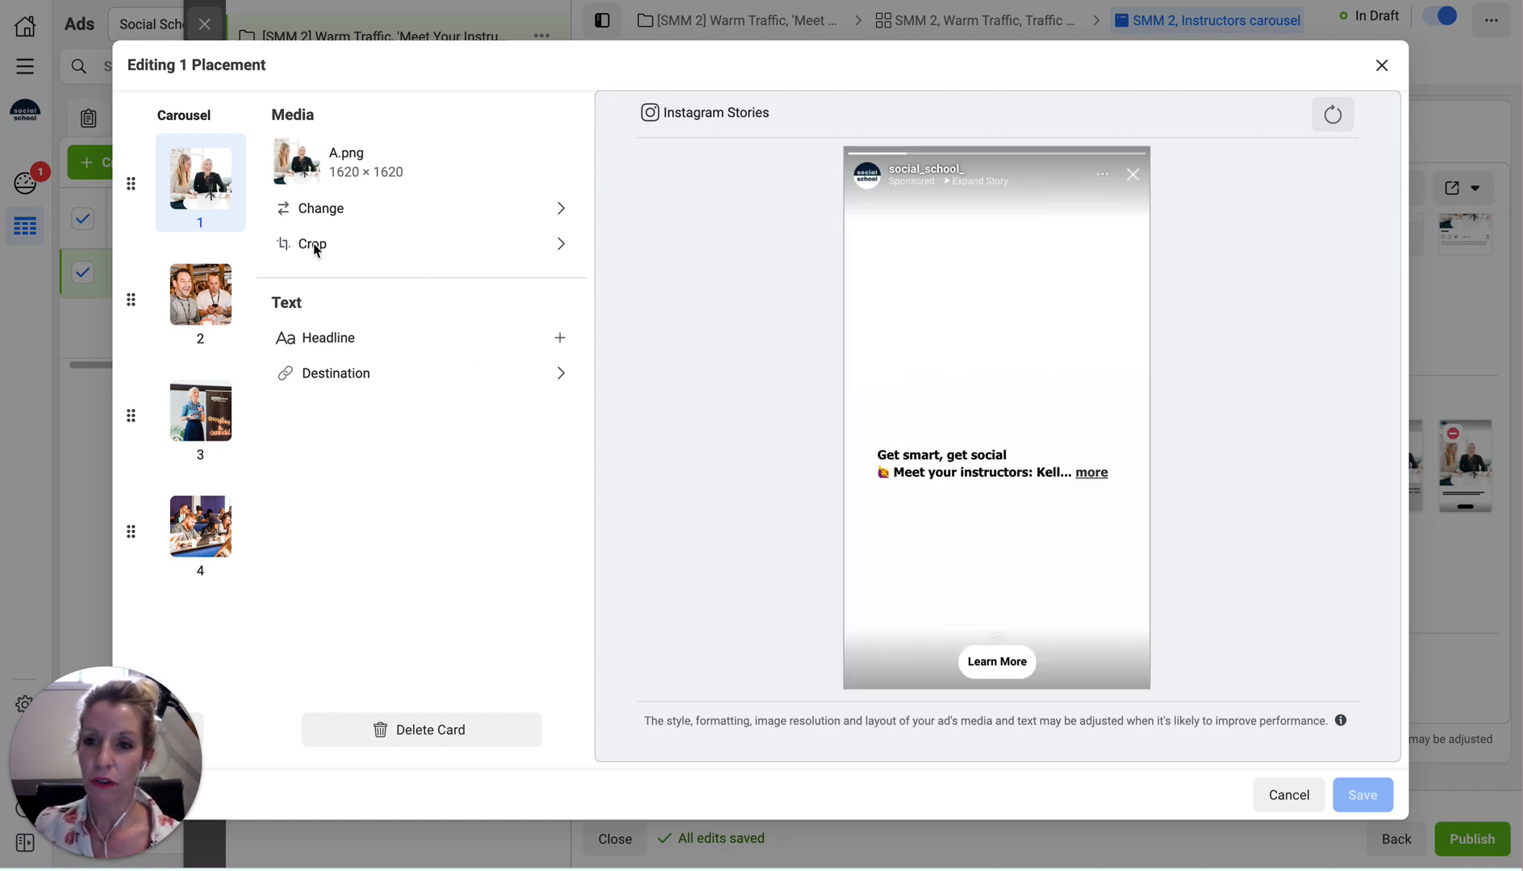
{"action": "right_click", "coordinate": [562, 242]}
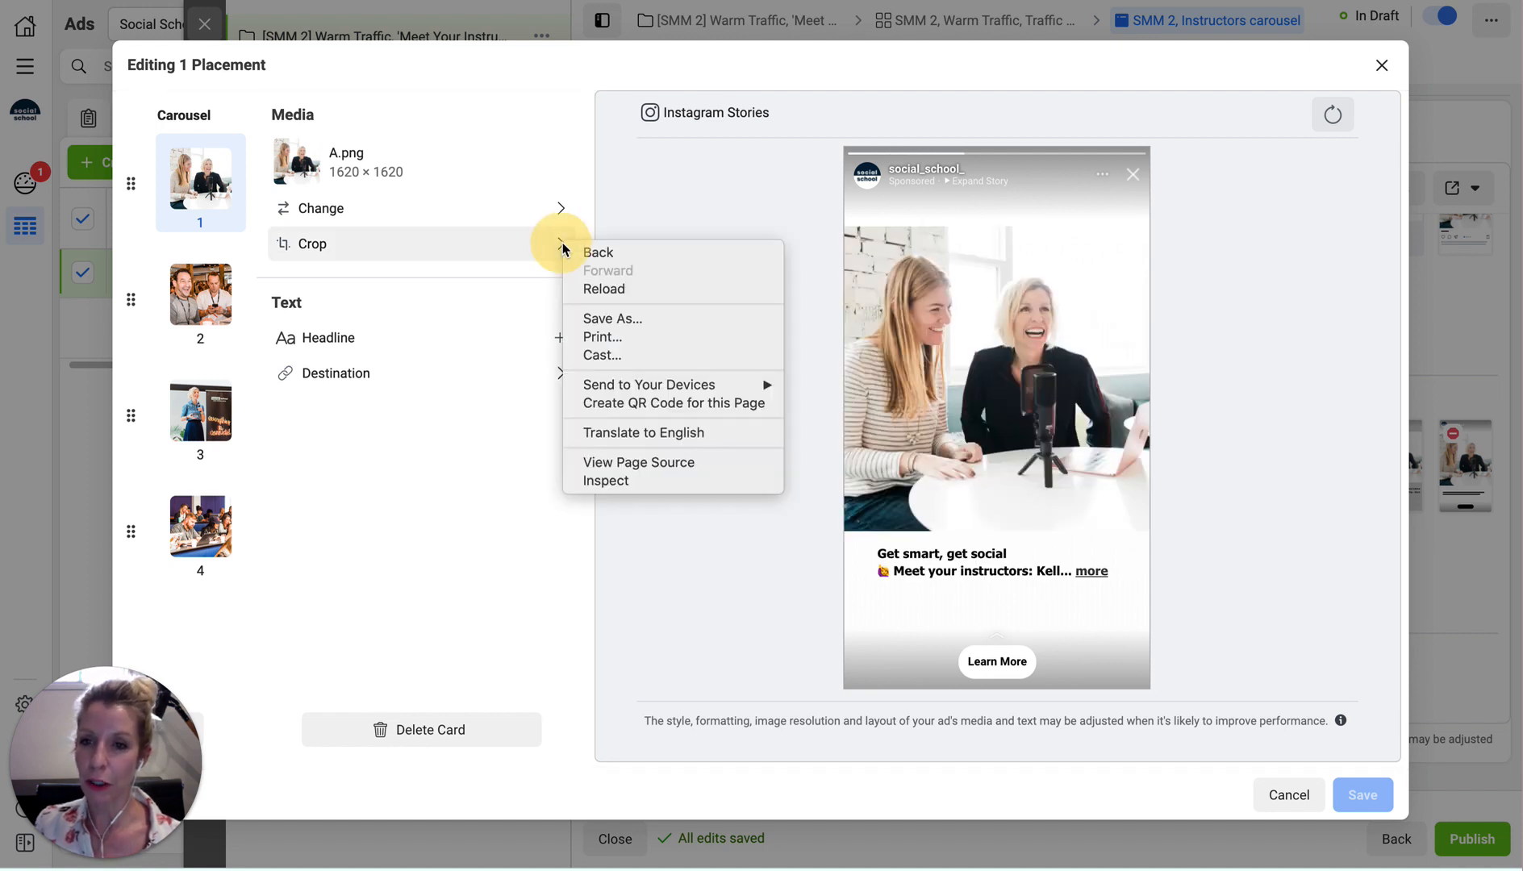
{"action": "left_click", "coordinate": [503, 244]}
{"action": "left_click", "coordinate": [502, 244]}
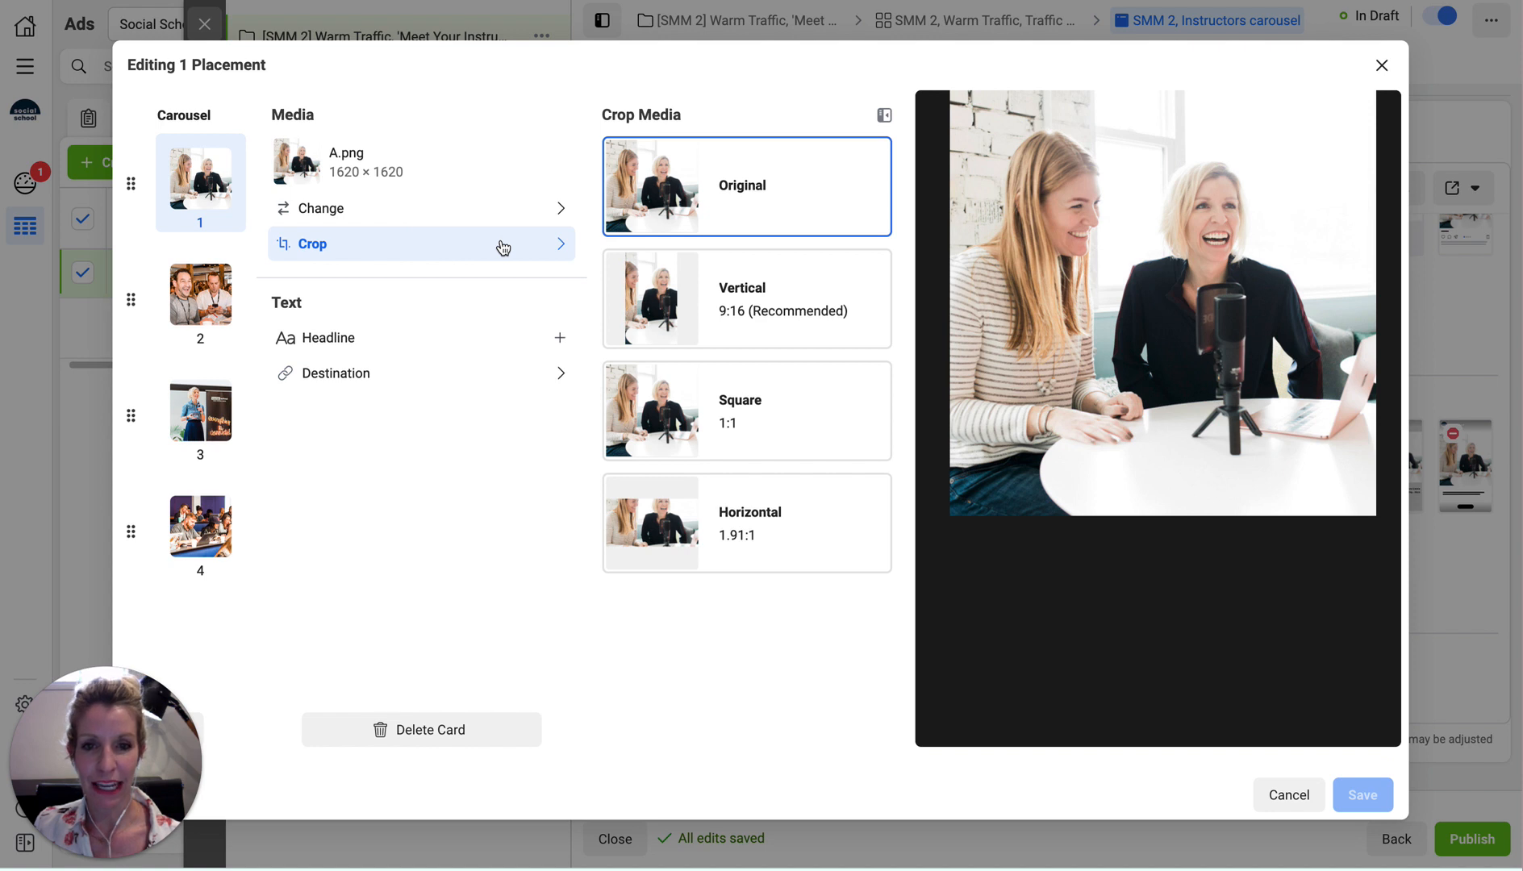
{"action": "left_click", "coordinate": [749, 292]}
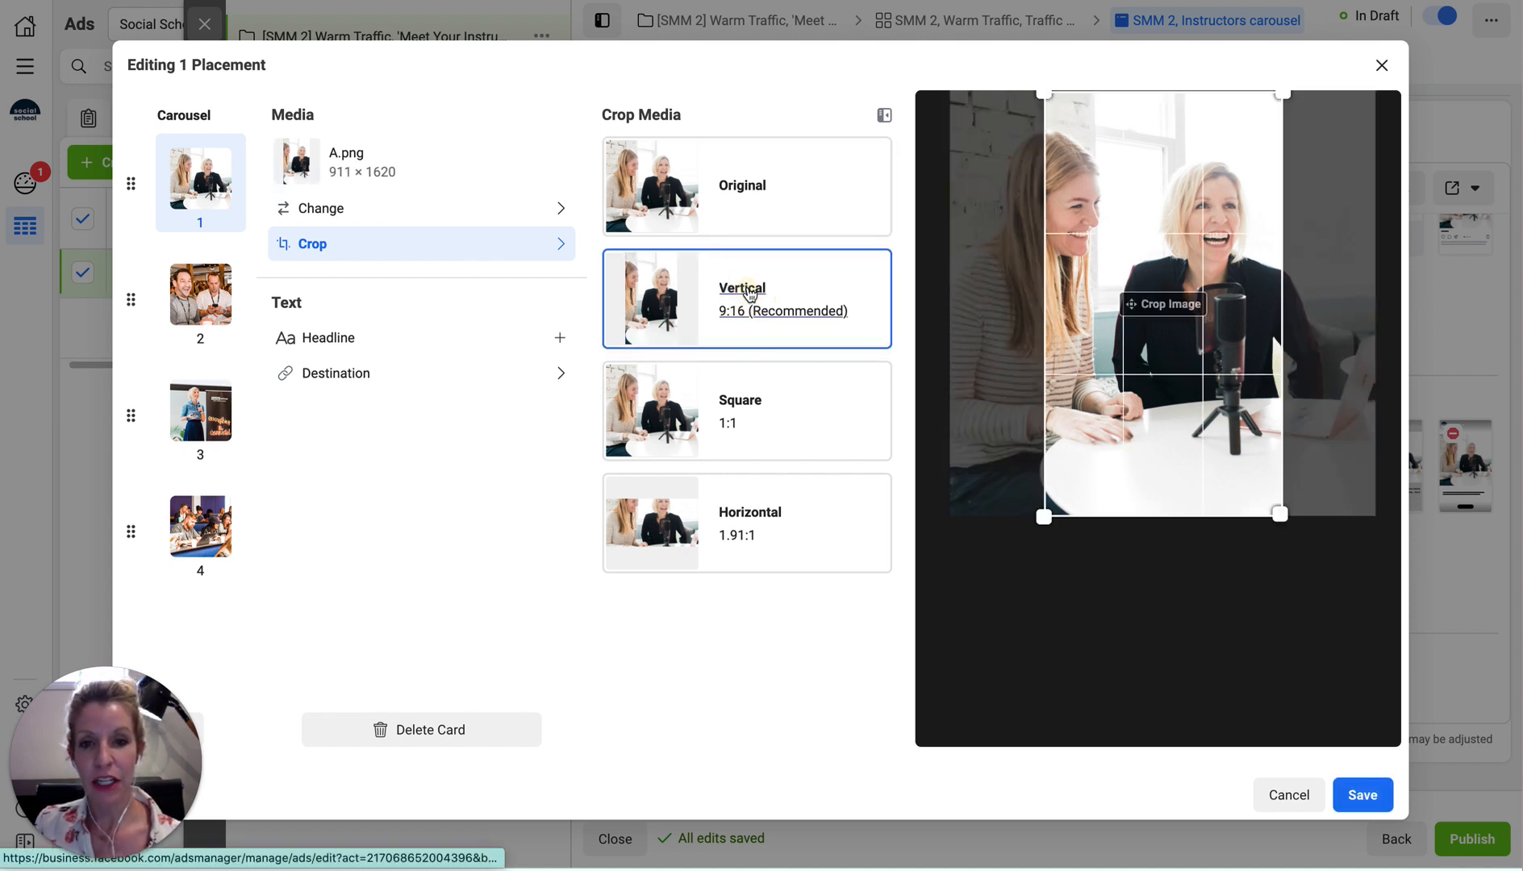
{"action": "left_click", "coordinate": [1189, 370]}
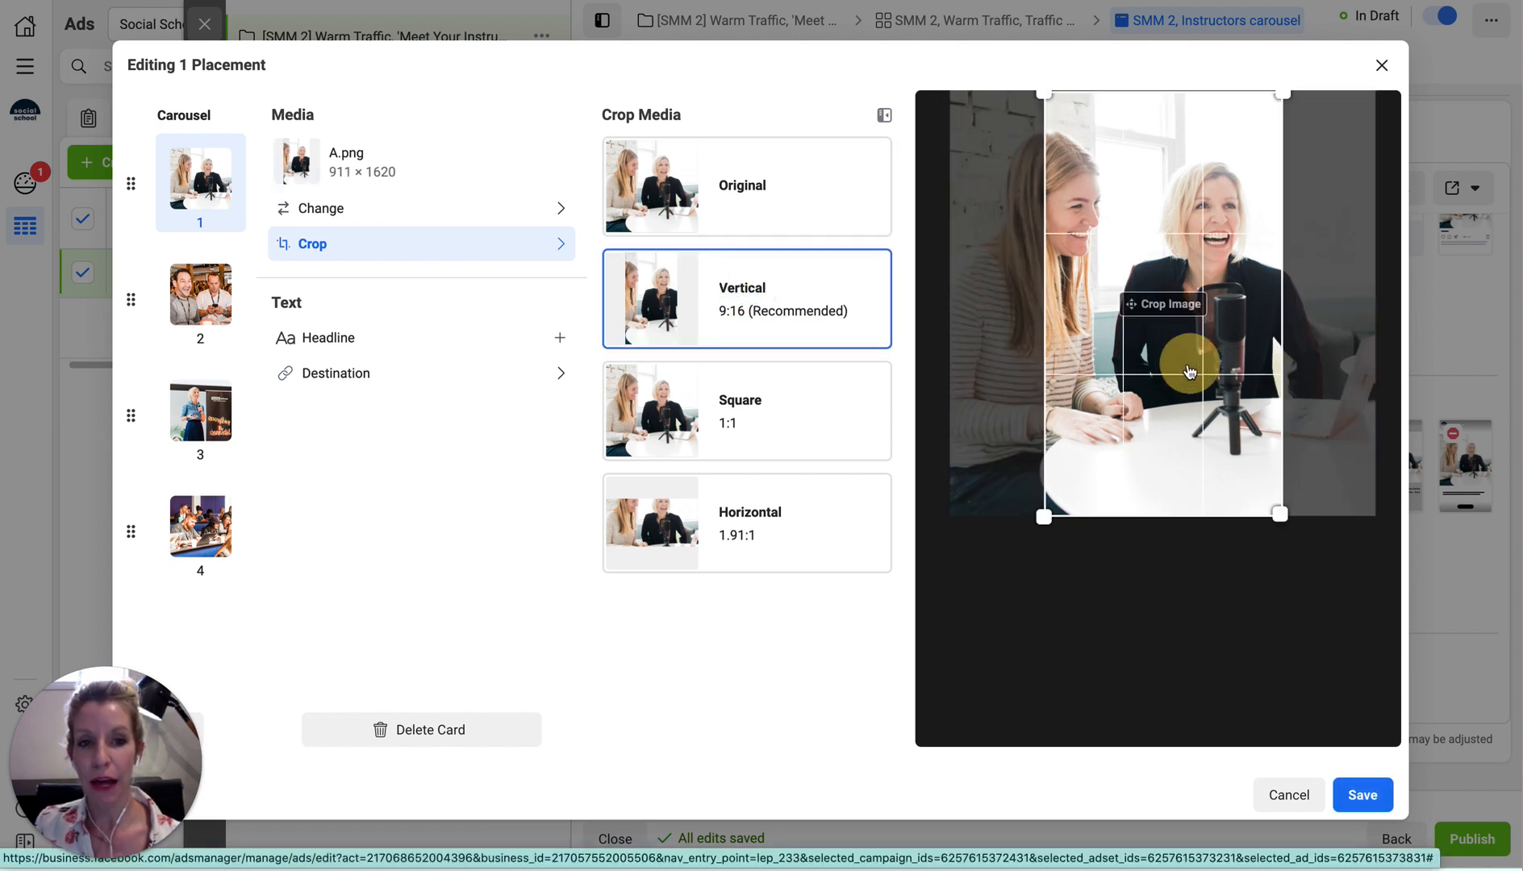
{"action": "left_click_drag", "start_coordinate": [1190, 372], "coordinate": [1227, 366]}
{"action": "left_click_drag", "start_coordinate": [1149, 434], "coordinate": [1156, 436]}
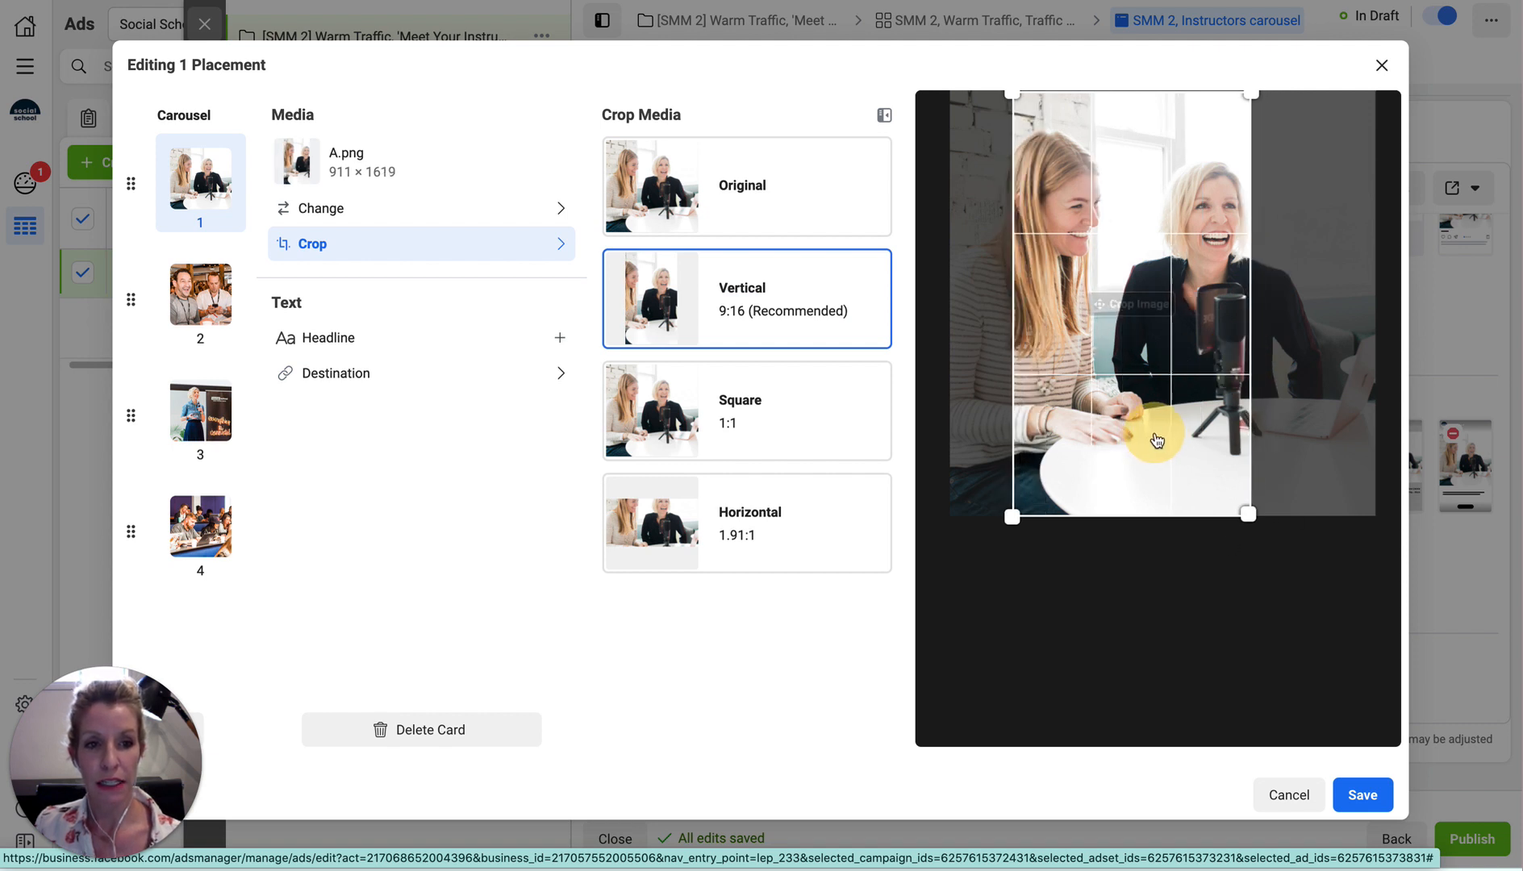
{"action": "left_click", "coordinate": [1356, 796]}
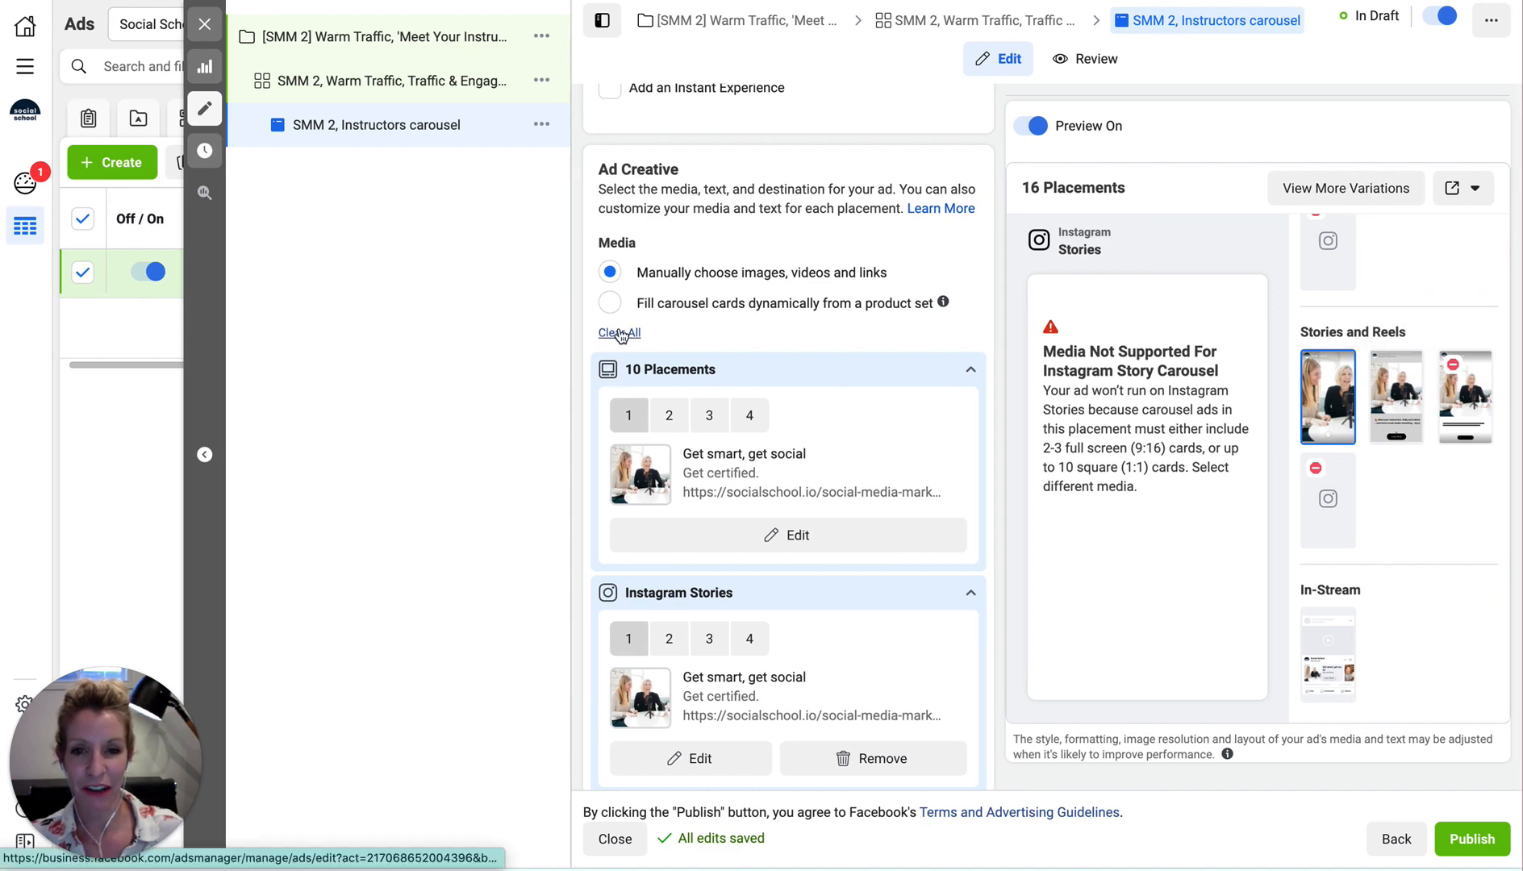
View the crop options for the first card's A.png in the 10 Placements group and close the editor without changes
{"action": "left_click", "coordinate": [770, 535]}
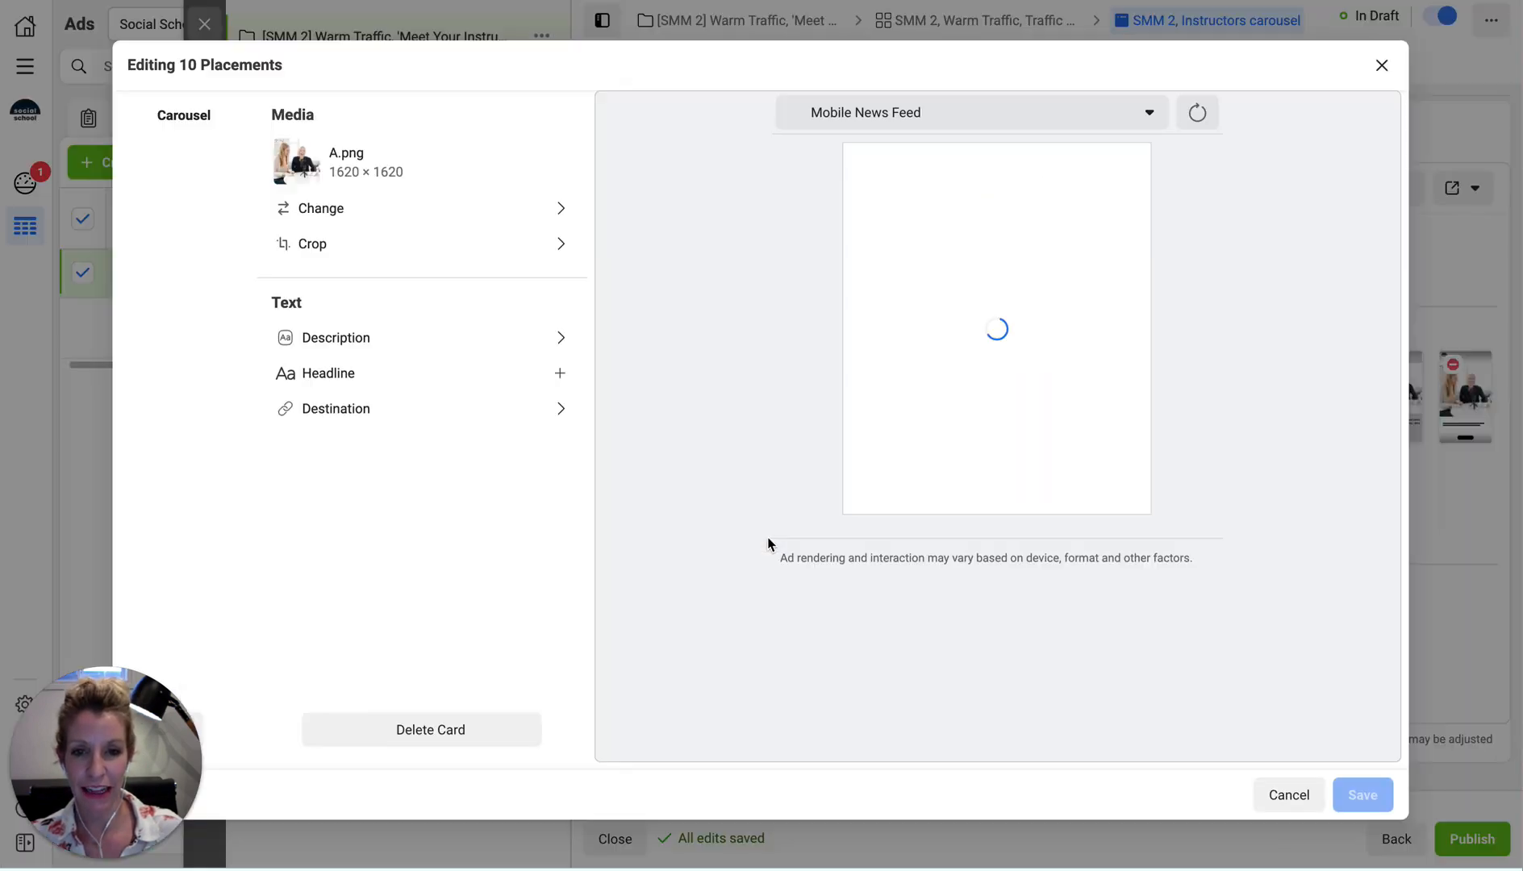
{"action": "left_click", "coordinate": [331, 242]}
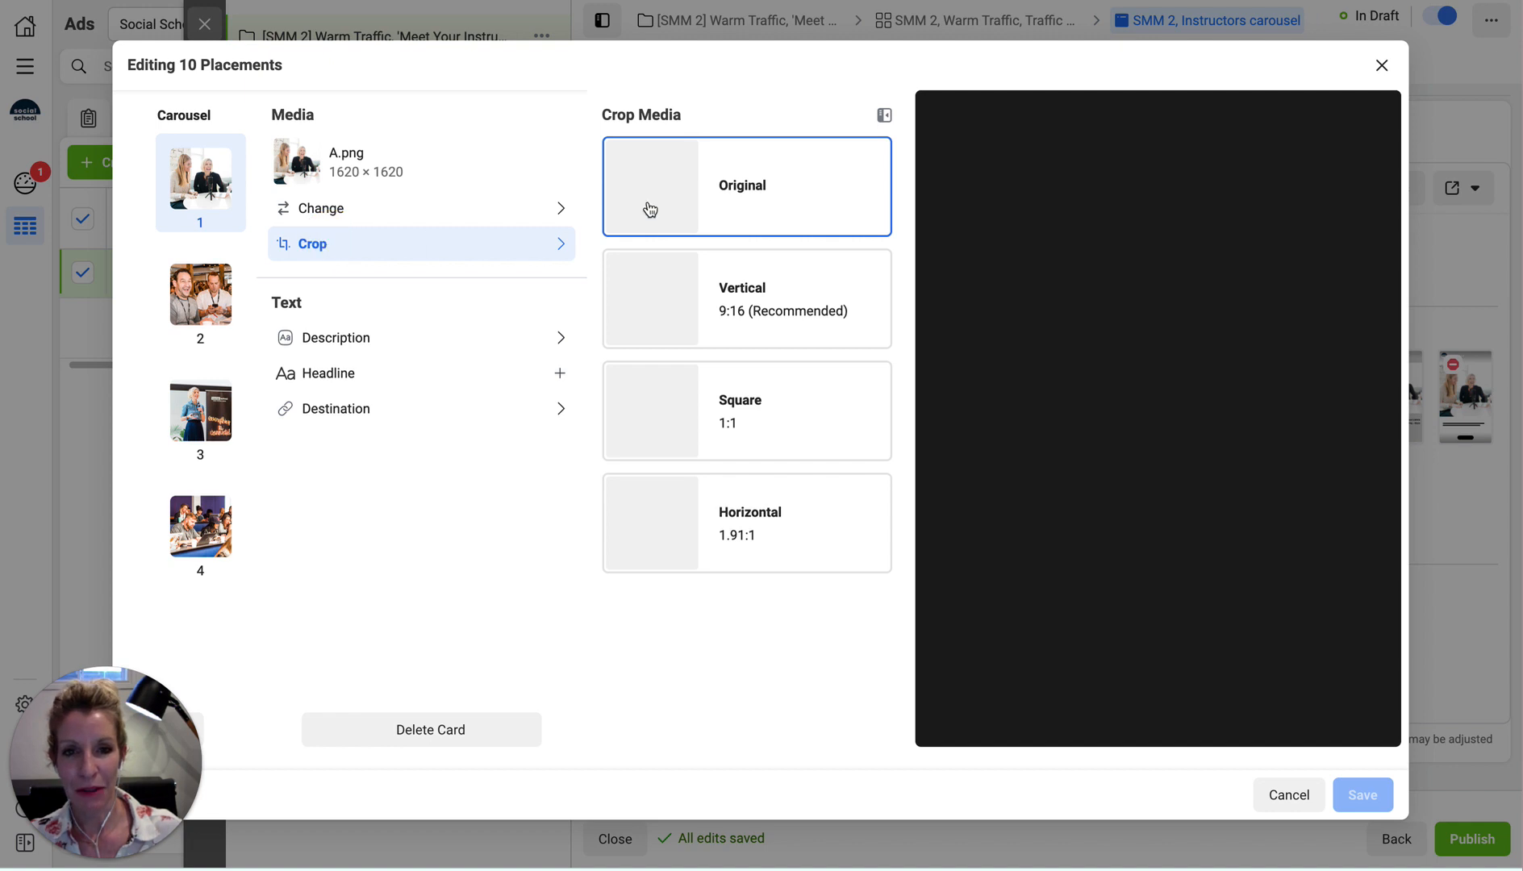
{"action": "left_click", "coordinate": [730, 189]}
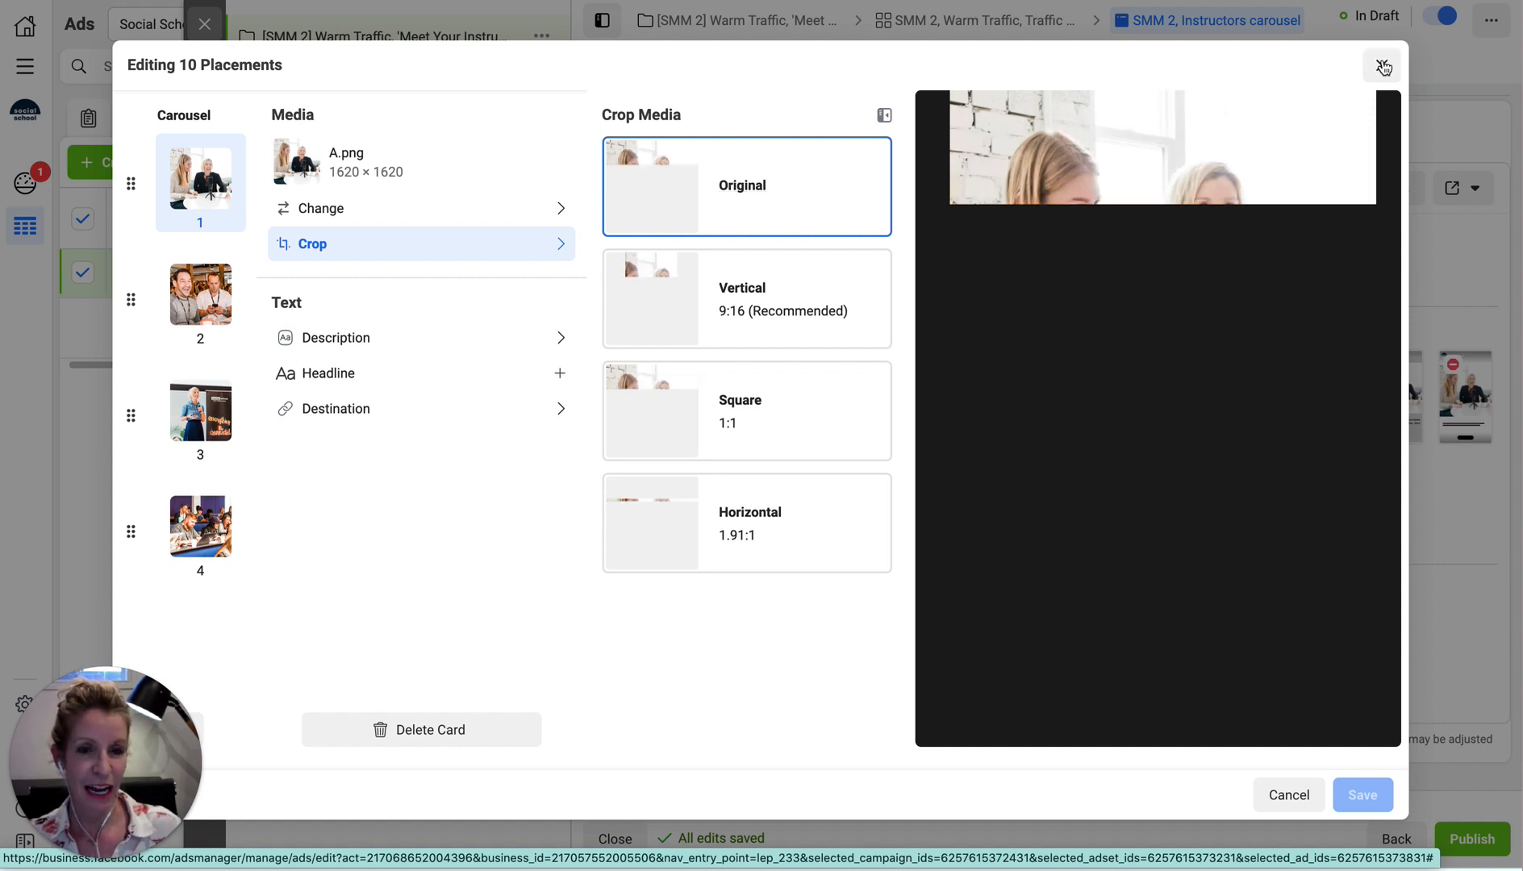
{"action": "left_click", "coordinate": [1117, 795]}
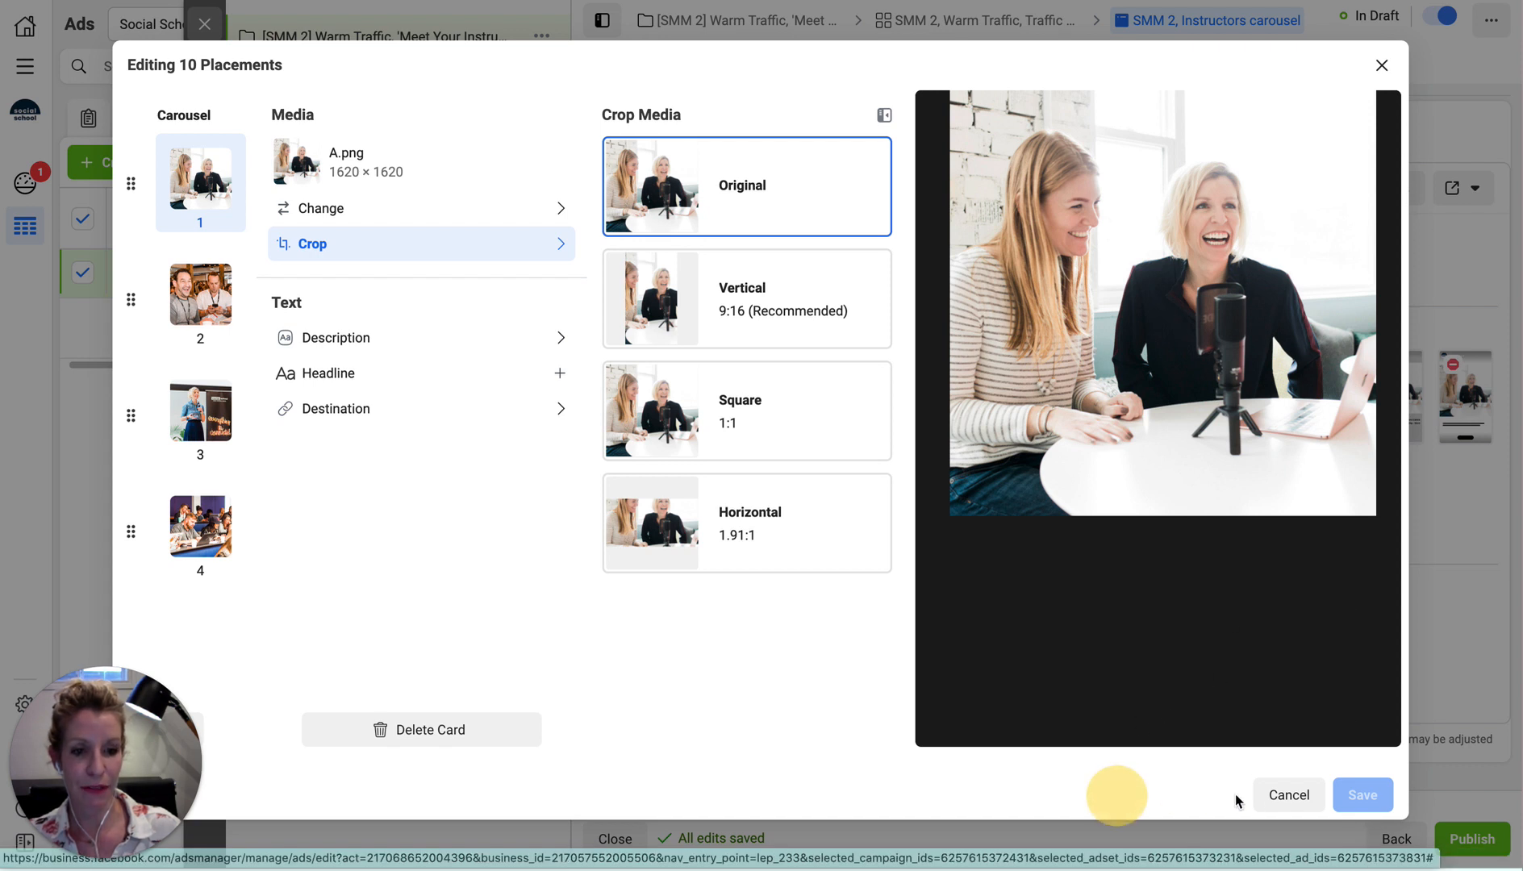
{"action": "left_click", "coordinate": [1383, 67]}
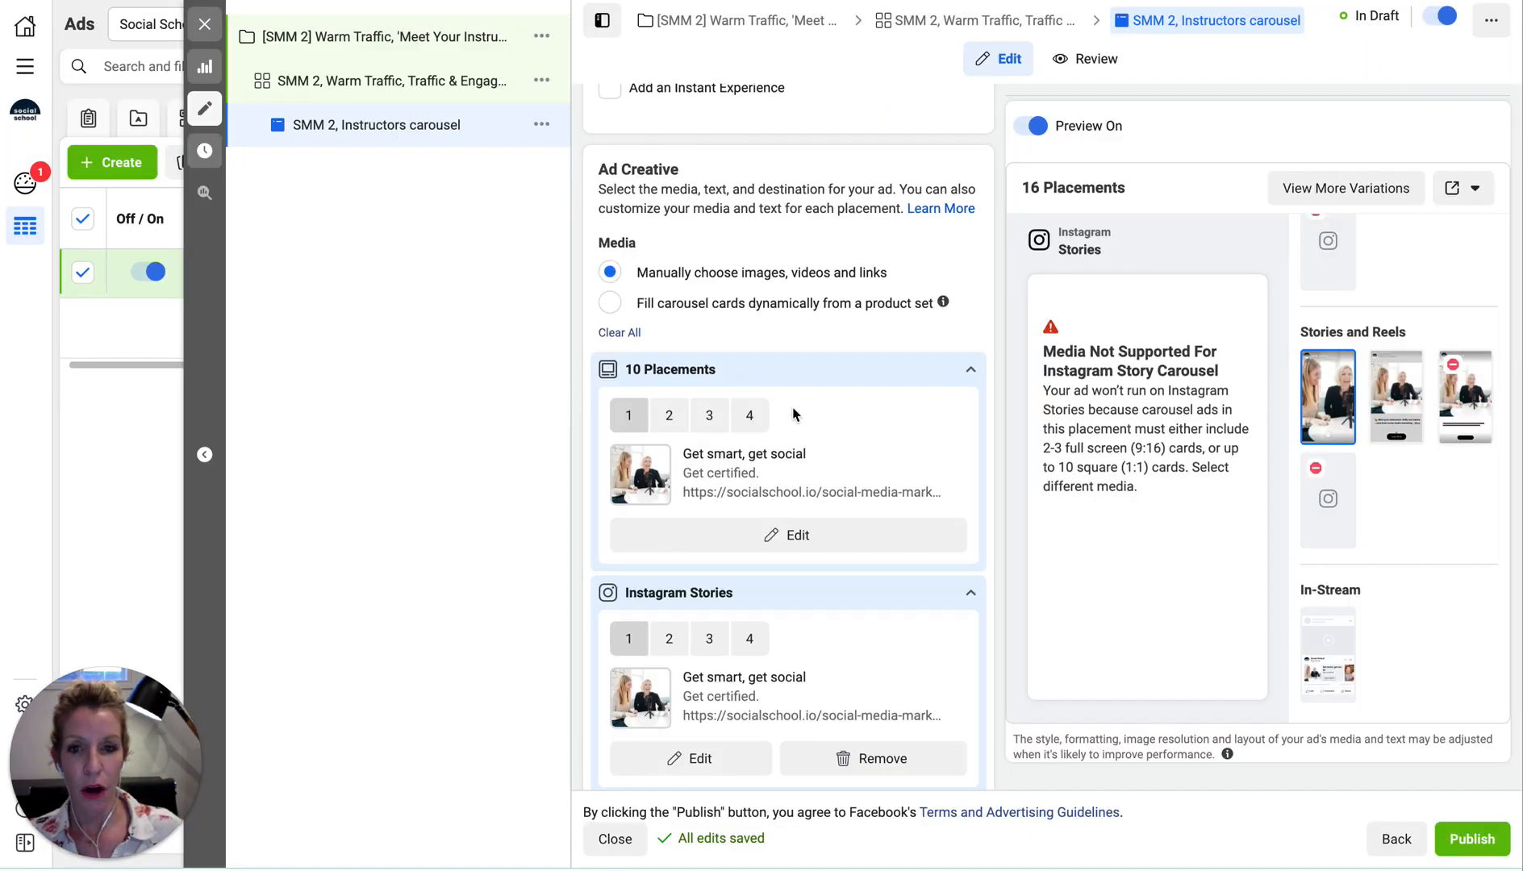
Review the remaining ad text, call to action and tracking settings, preview the carousel in Facebook Feeds, and publish the ad
{"action": "scroll", "coordinate": [839, 454], "scroll_direction": "down", "scroll_amount": 2}
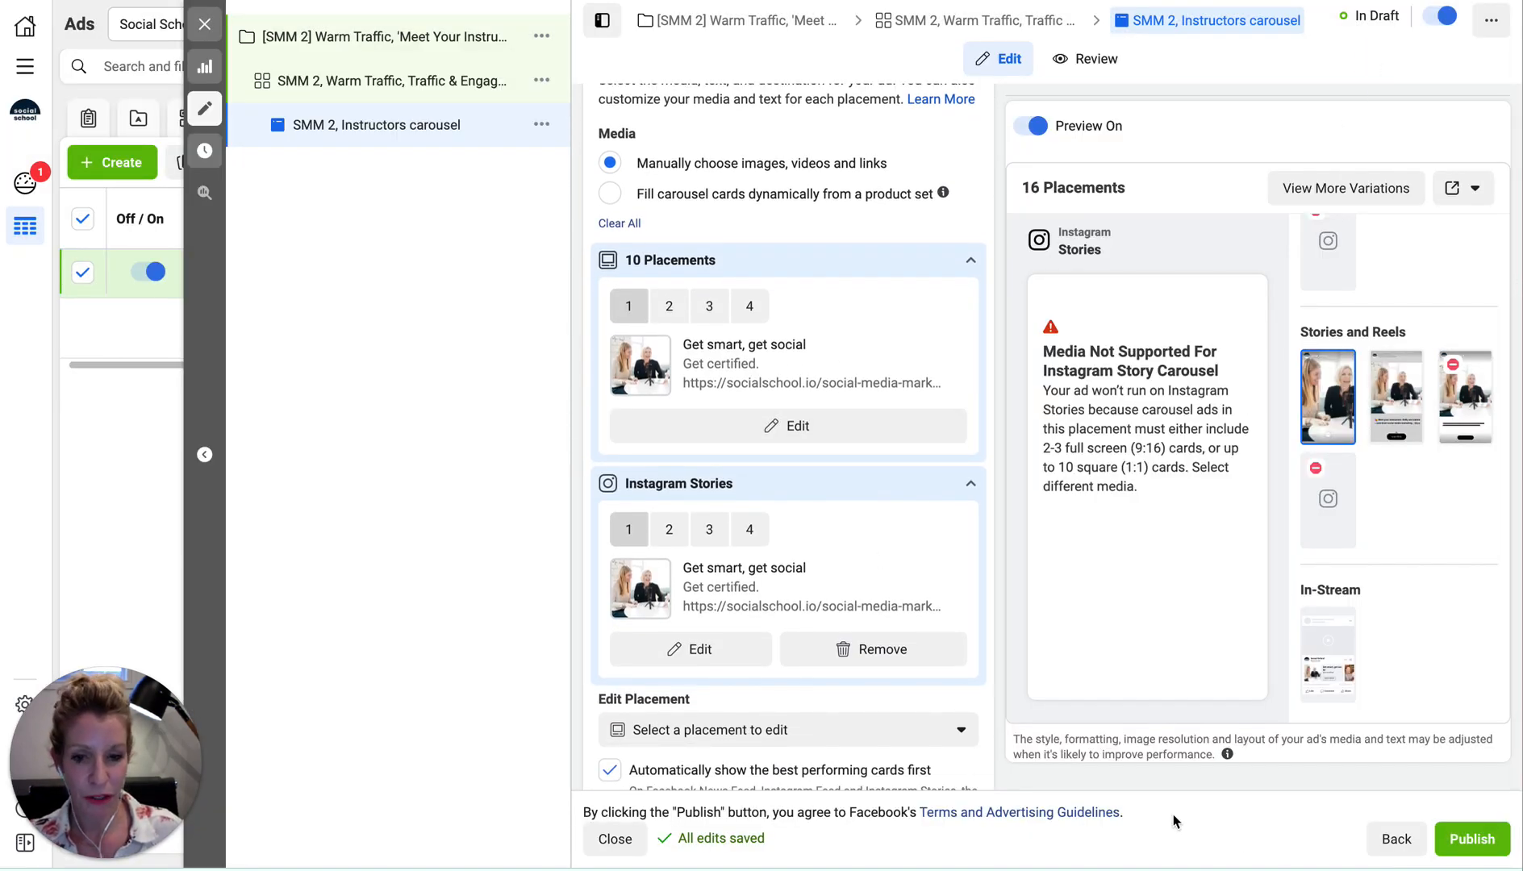
{"action": "scroll", "coordinate": [872, 619], "scroll_direction": "down", "scroll_amount": 10}
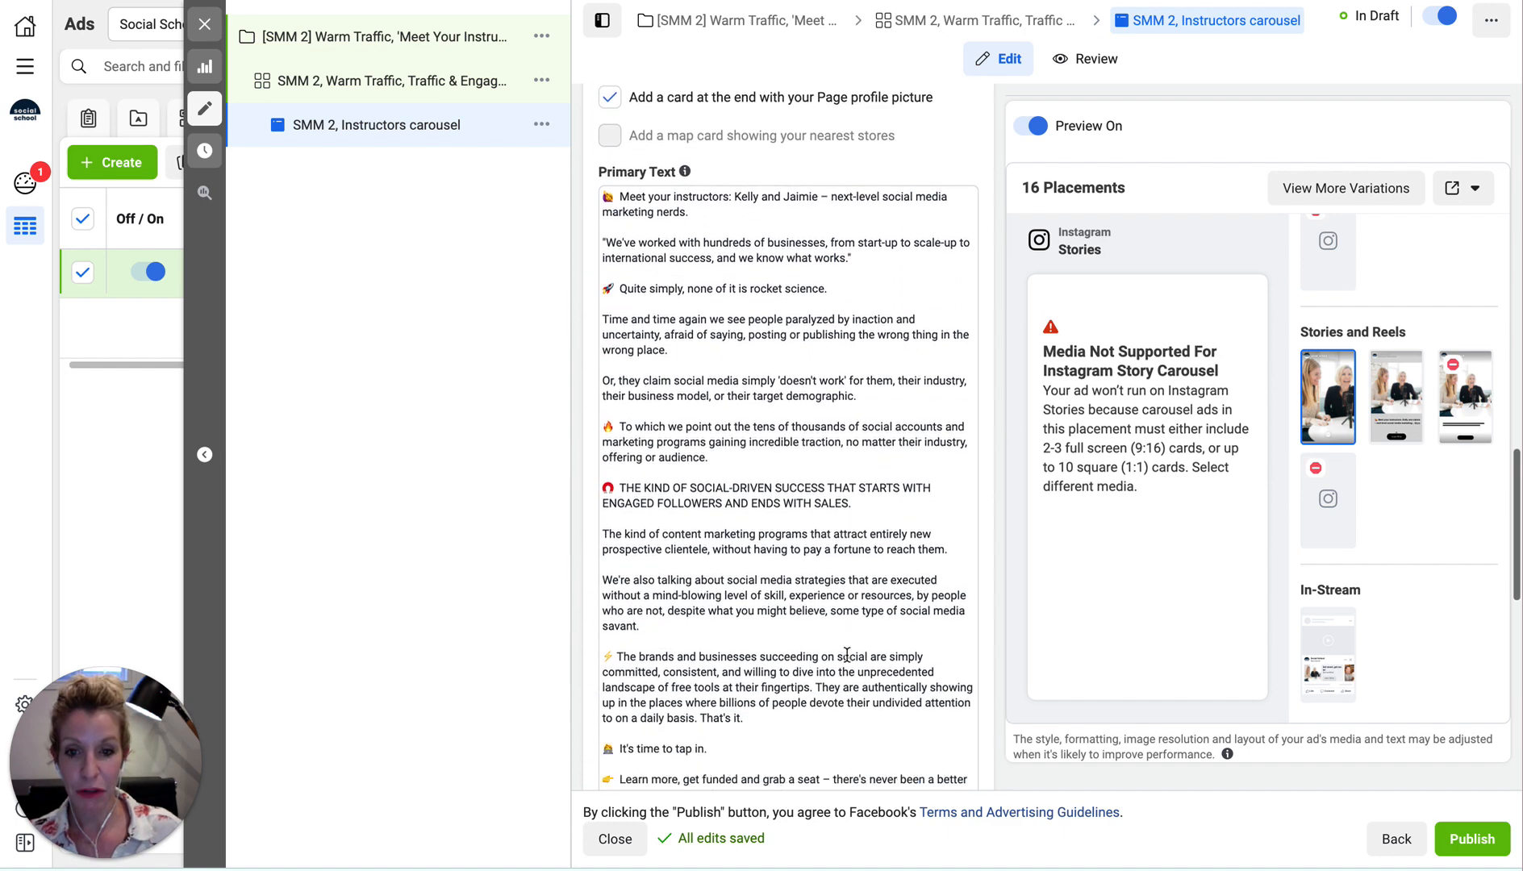
{"action": "scroll", "coordinate": [848, 658], "scroll_direction": "down", "scroll_amount": 7}
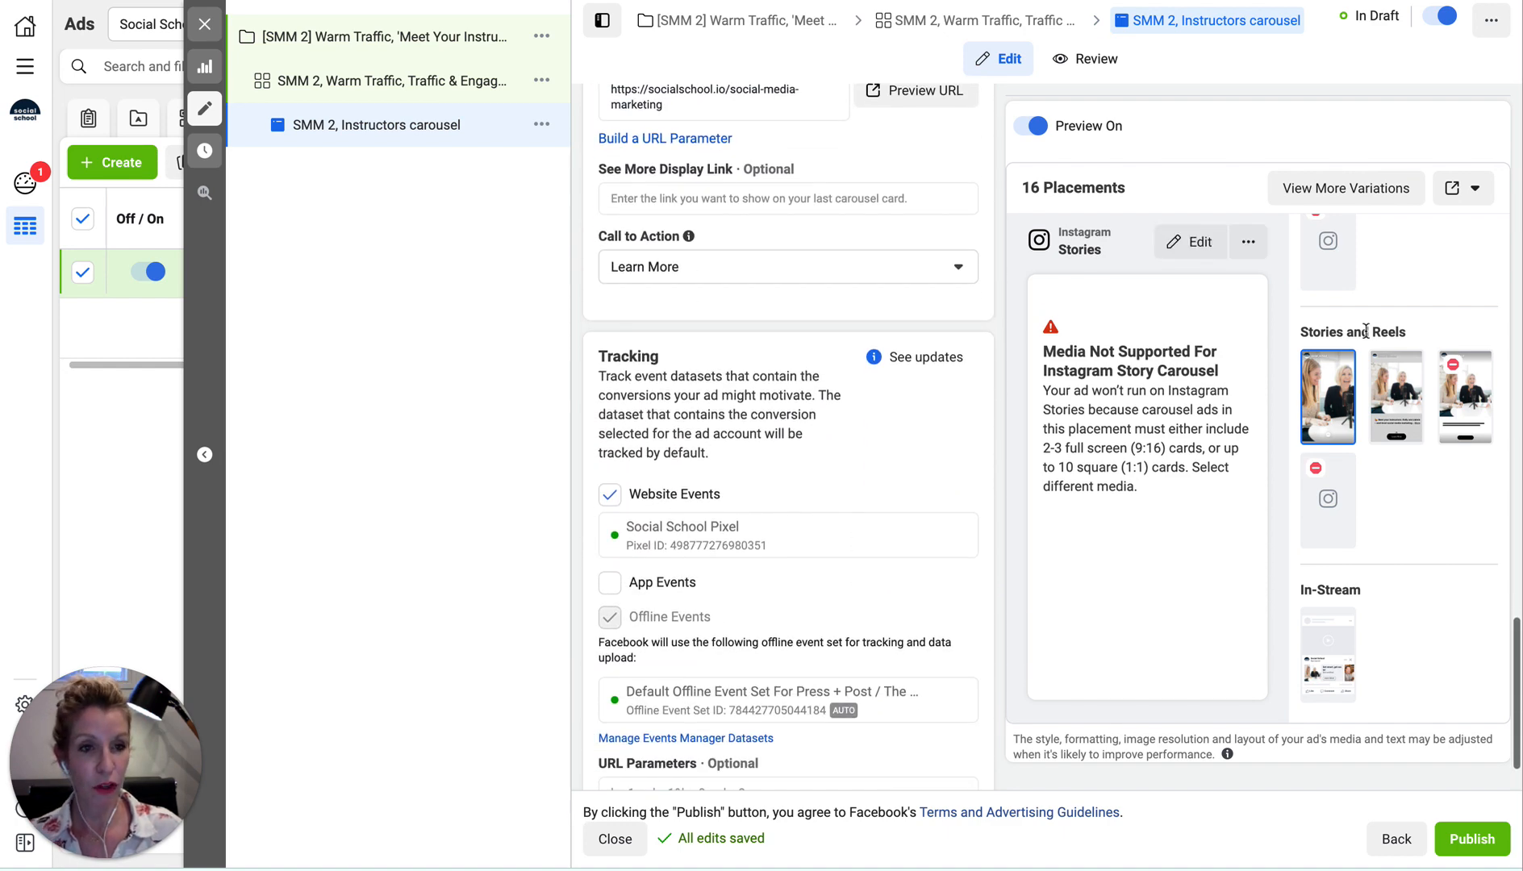
{"action": "scroll", "coordinate": [1339, 377], "scroll_direction": "up", "scroll_amount": 3}
{"action": "left_click", "coordinate": [1311, 298]}
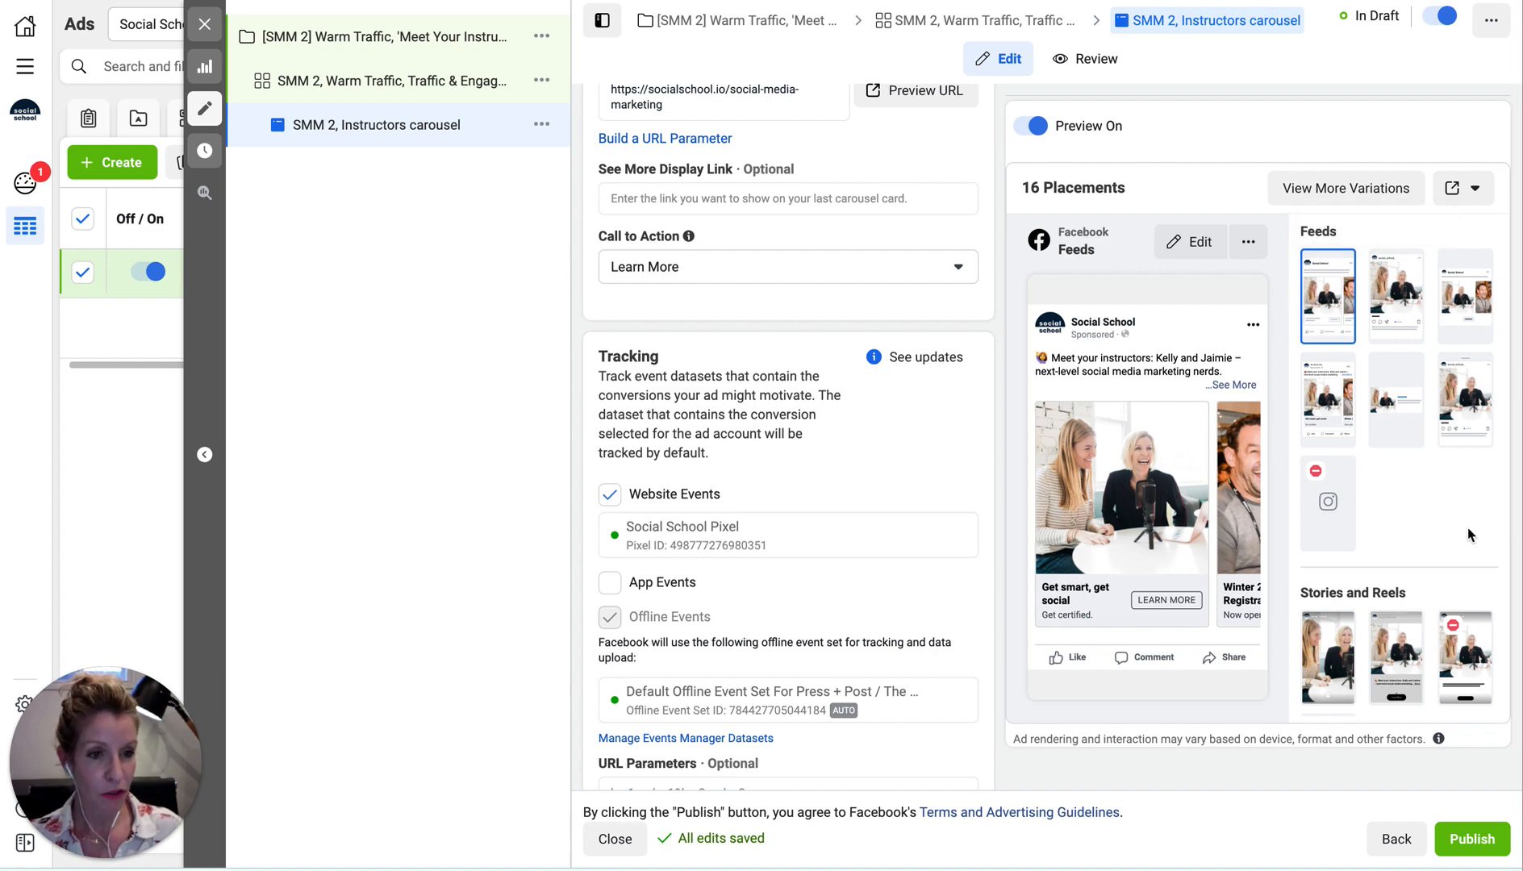
{"action": "left_click", "coordinate": [1473, 839]}
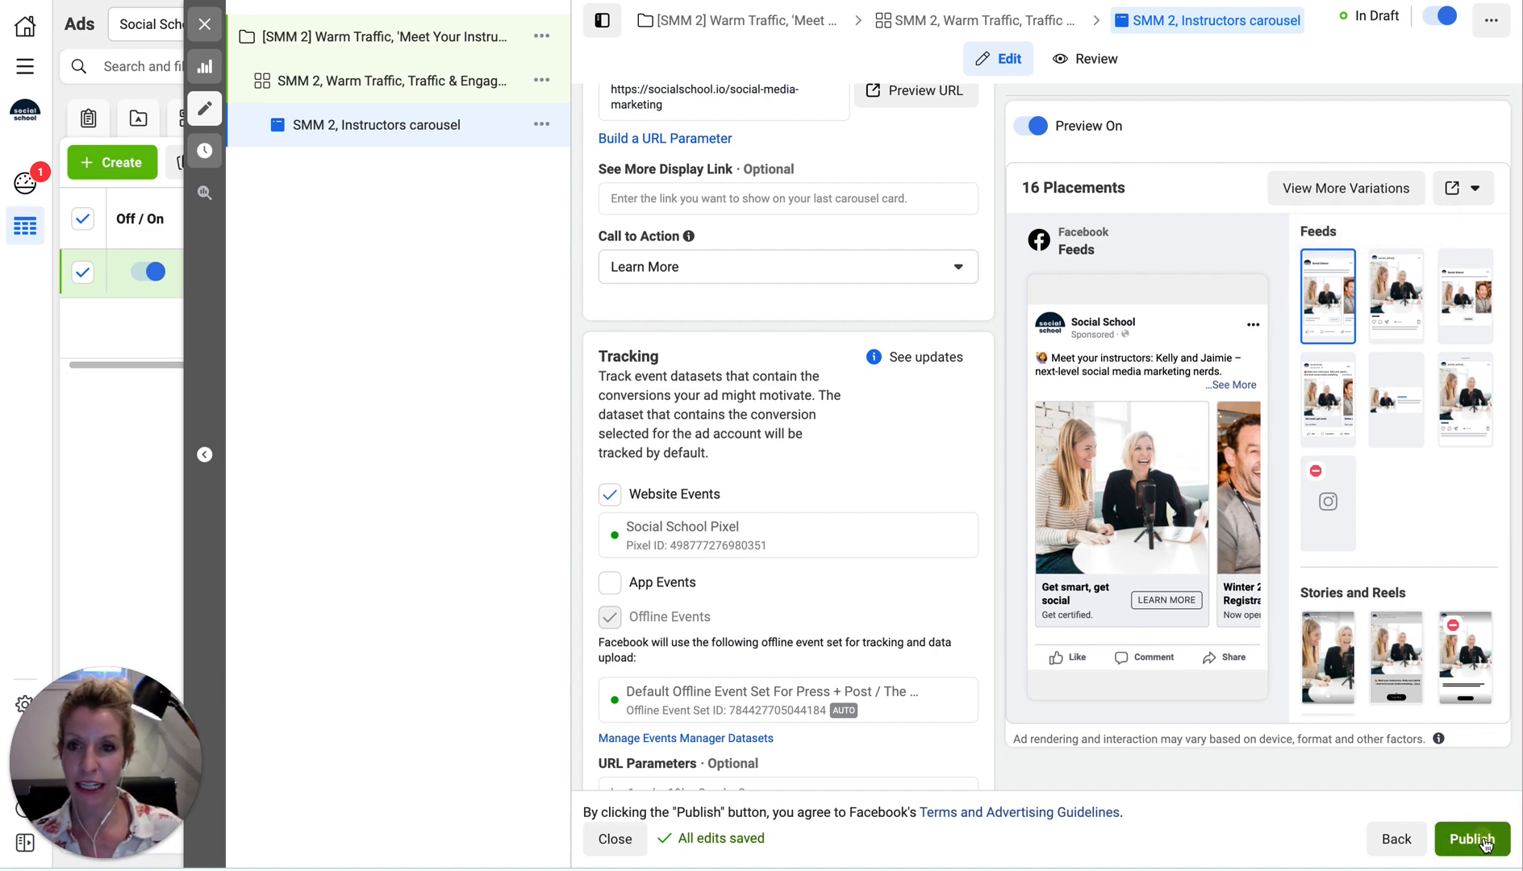